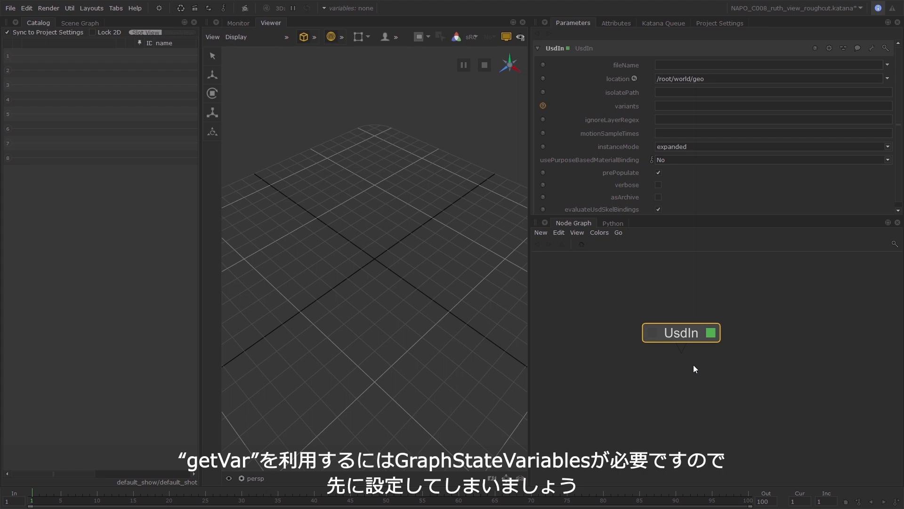
Add a graph state variable in the project settings and rename it shot.
left_click(716, 22)
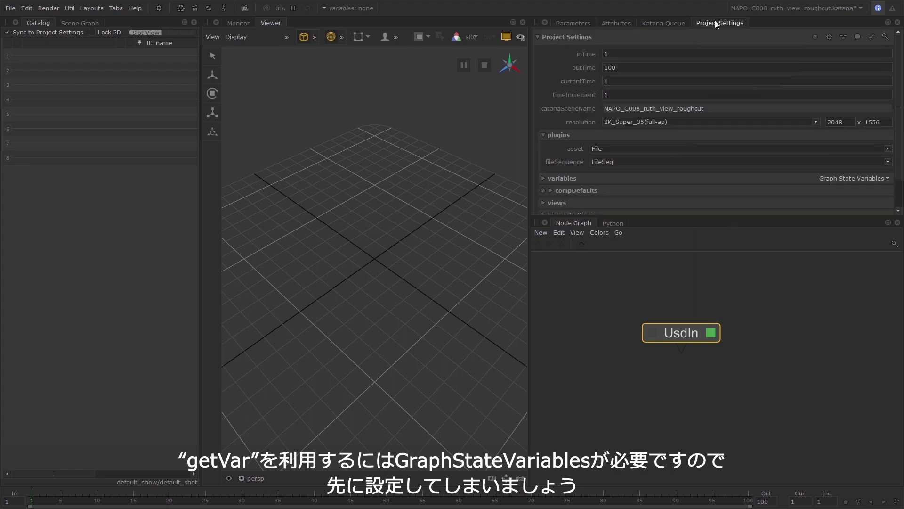
left_click(884, 179)
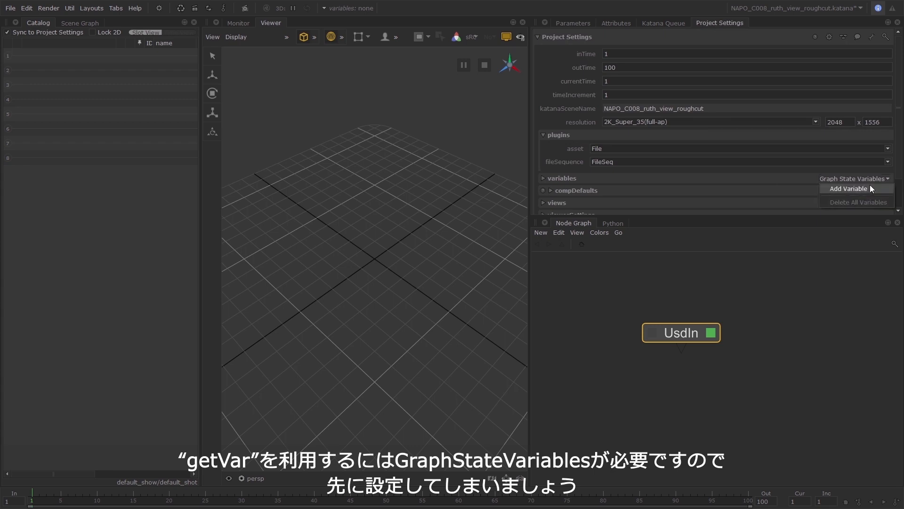
left_click(863, 187)
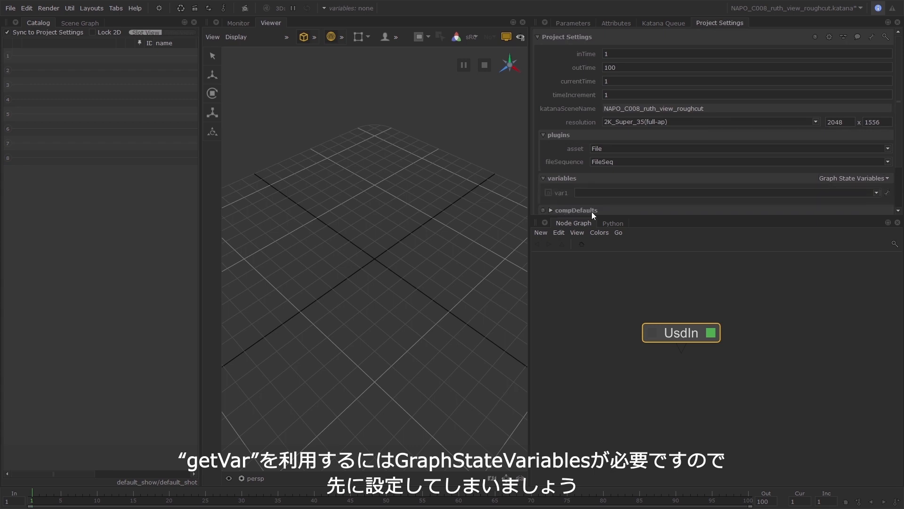
left_click(887, 192)
left_click(867, 202)
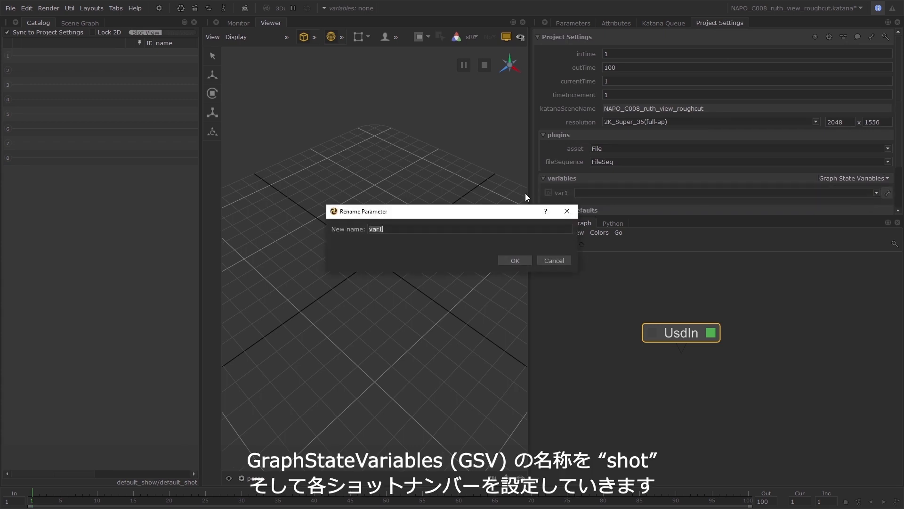
type("shot")
key("Return")
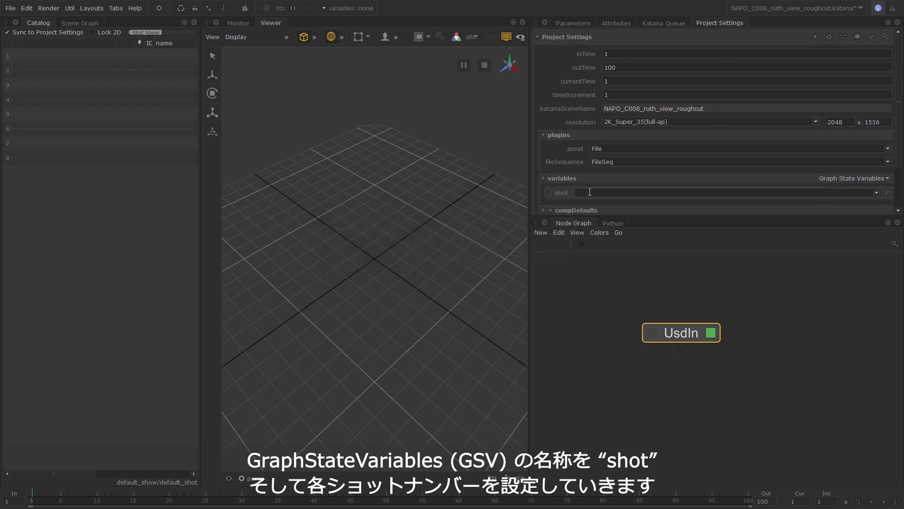
Enter the shot numbers 1010, 1020, 1030 and 1060 one after another as values of the shot variable.
left_click(589, 193)
type("1010")
key("Return")
left_click(598, 192)
key("BackSpace")
key("BackSpace")
type("20")
key("Return")
left_click(598, 193)
key("BackSpace")
key("BackSpace")
type("30")
key("Return")
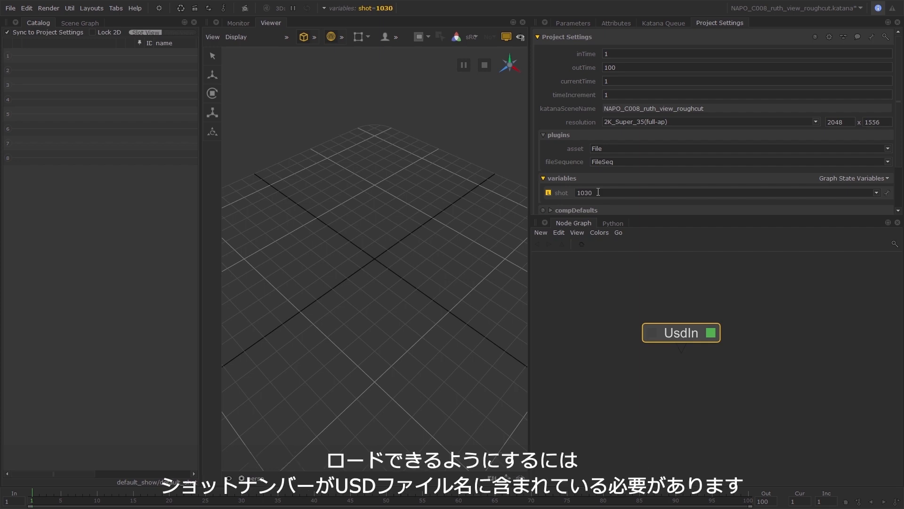
left_click(598, 192)
key("BackSpace")
key("BackSpace")
type("60")
key("Return")
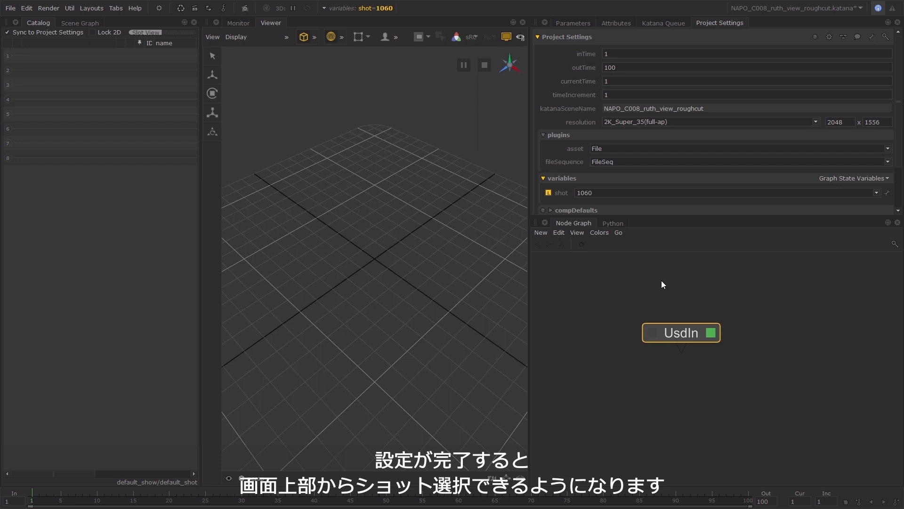
Set the global shot variable to 1010 and look over the list of available shot values.
left_click(358, 8)
left_click(449, 46)
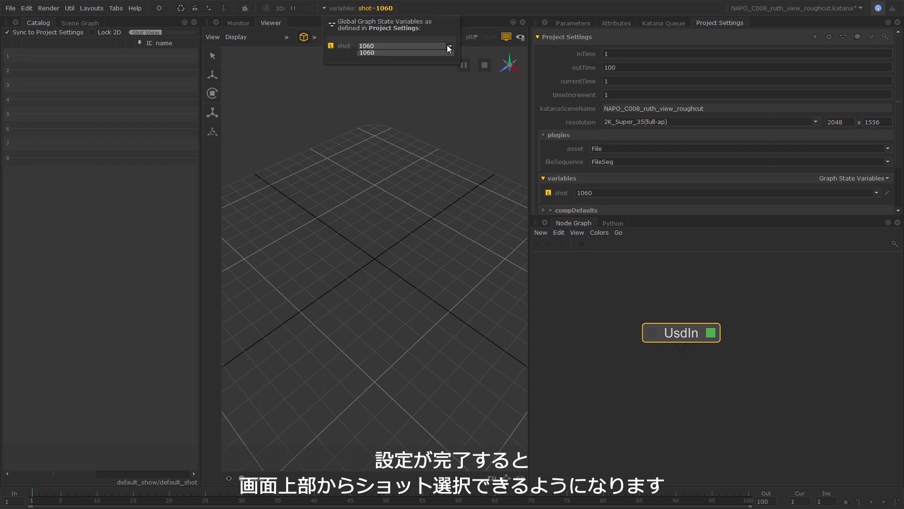
left_click(424, 54)
left_click(444, 47)
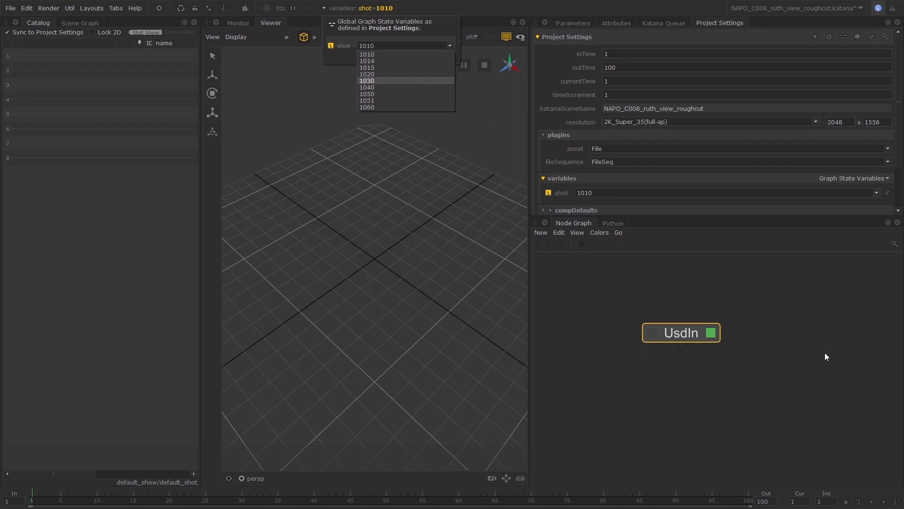
left_click(807, 345)
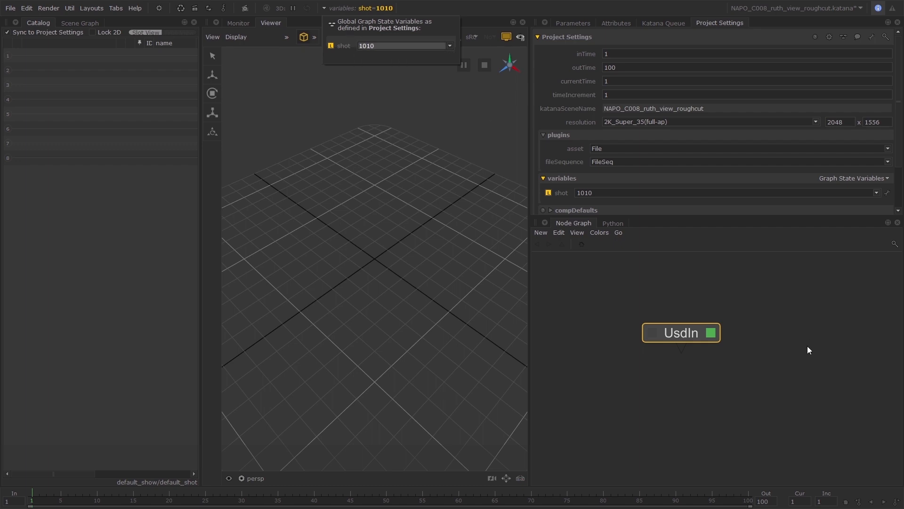
Switch the UsdIn node's fileName to an expression and begin it with project.dir+'/shot_C008_S'.
left_click(581, 21)
right_click(724, 66)
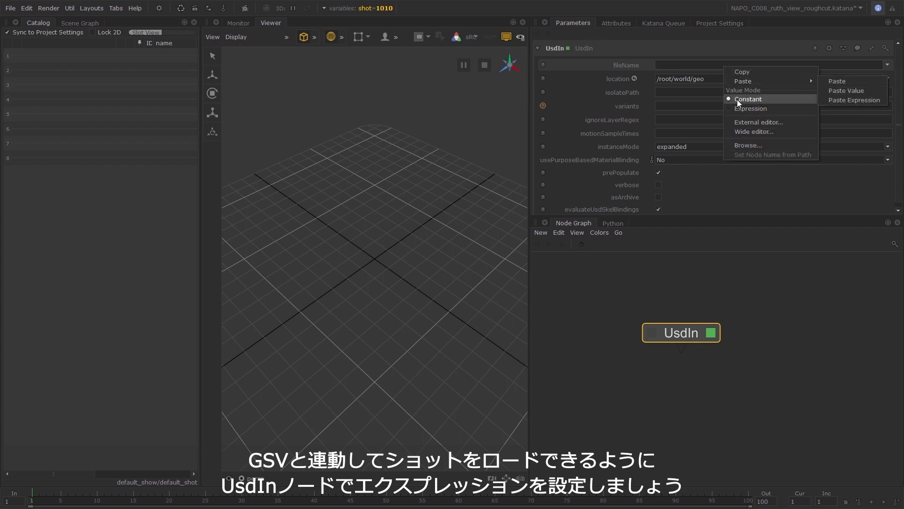
left_click(843, 97)
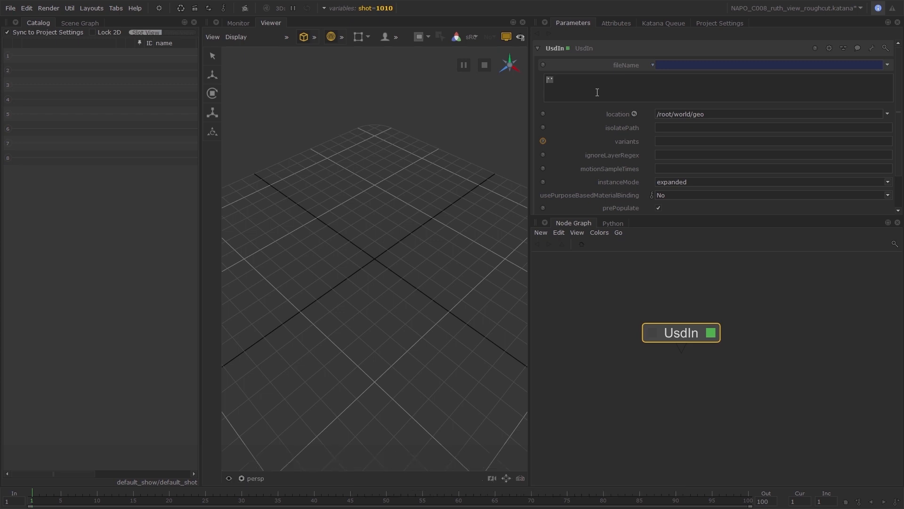
type("proj")
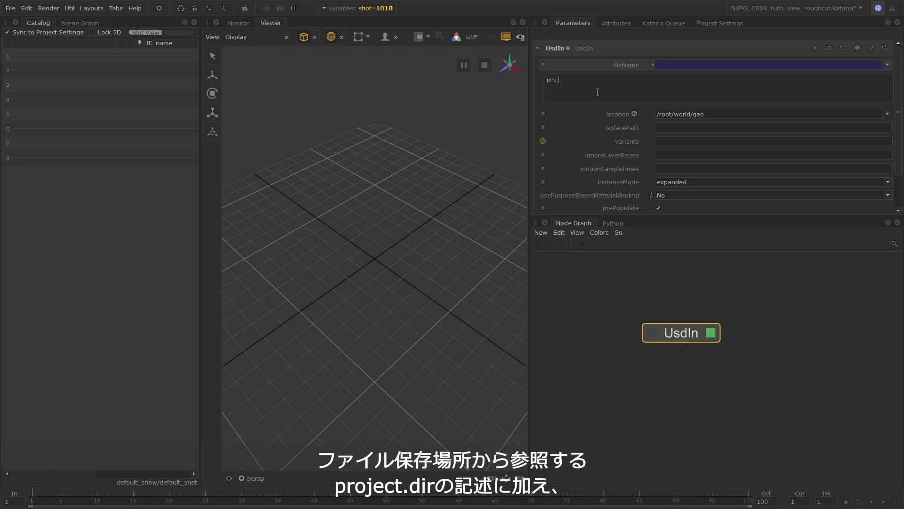
type("ect.dir+'/")
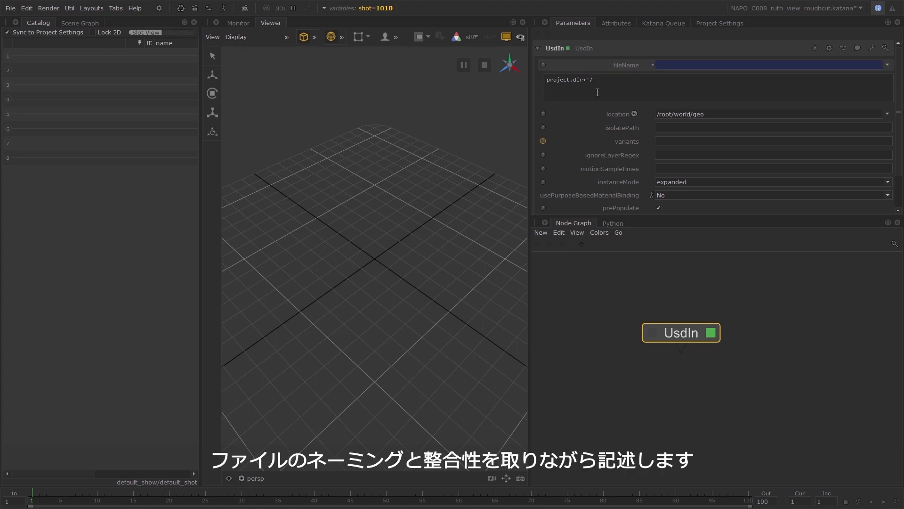
type("shot_C008_S")
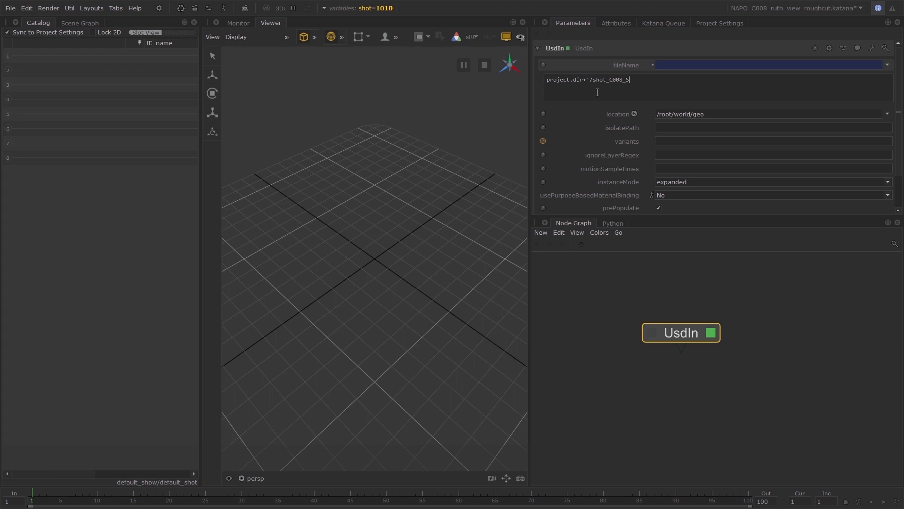
type("'")
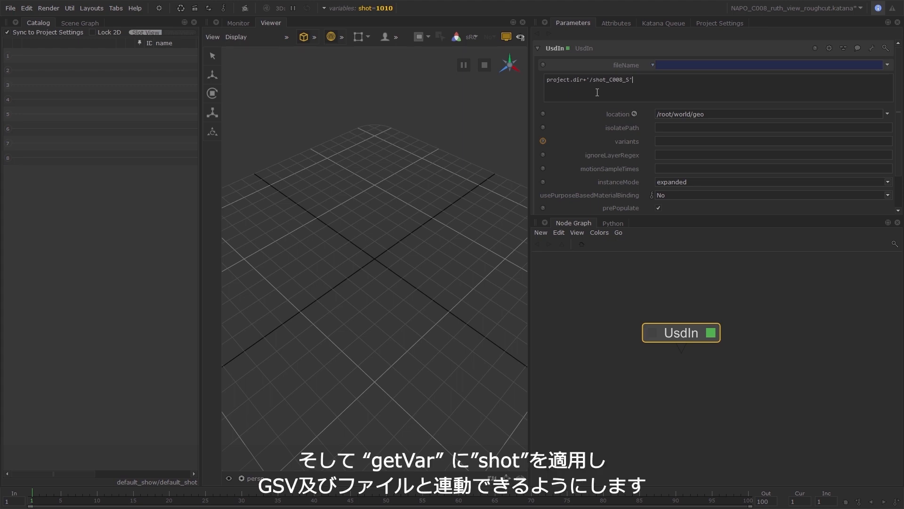
type("+getVar('shot')")
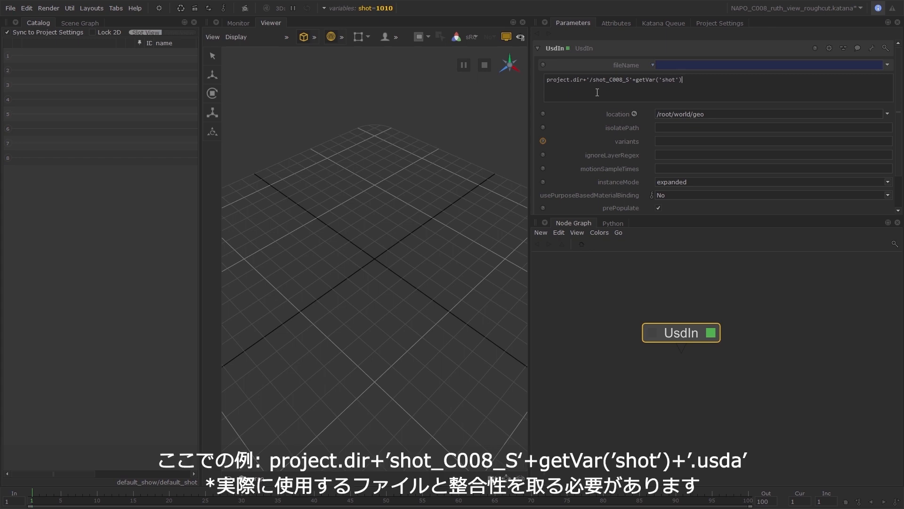
type("+'.usda")
Complete the fileName expression by appending +getVar('shot')+'.usda' and apply it.
left_click(728, 279)
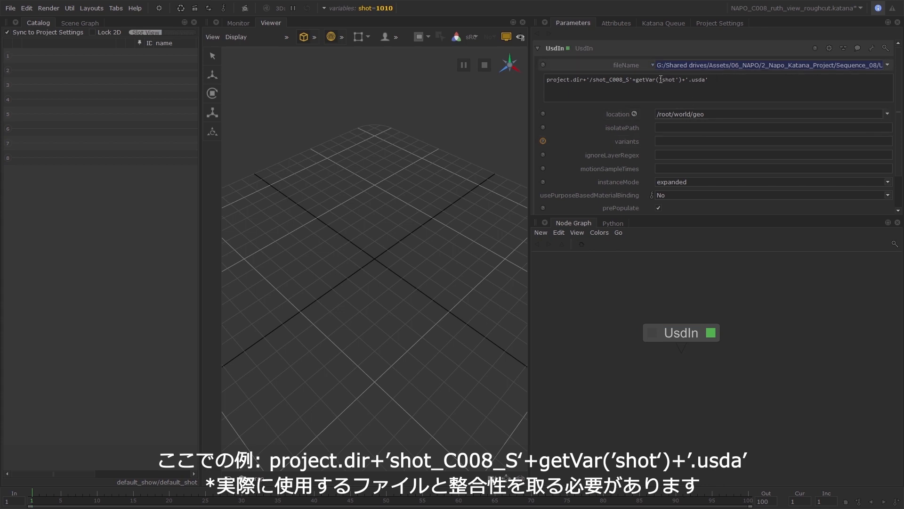
Show the scene graph beside a widened viewer, view the scene from the UsdIn node and expand all locations under root.
left_click(92, 23)
left_click_drag(531, 251, 570, 263)
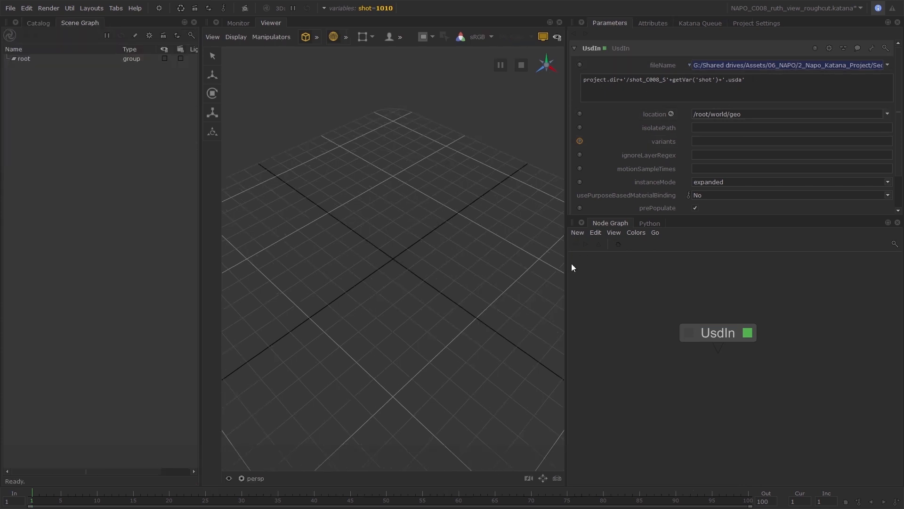
left_click(689, 333)
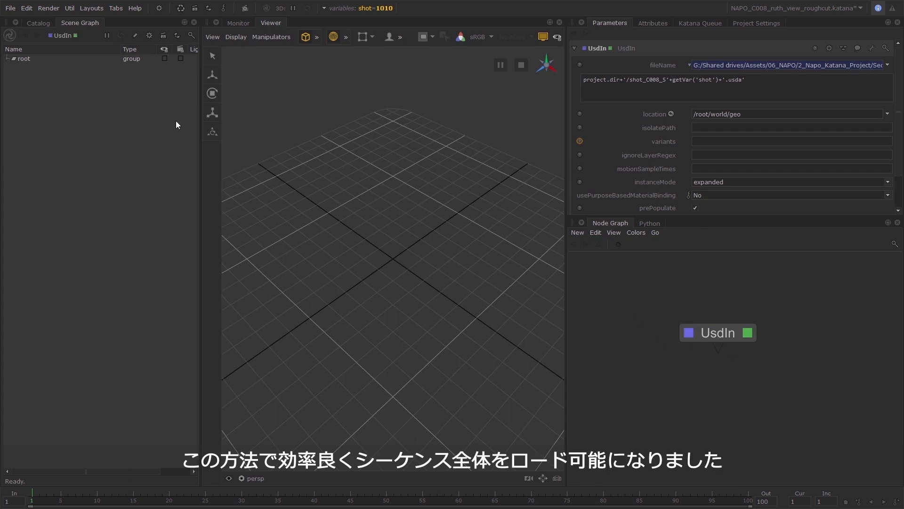
right_click(80, 58)
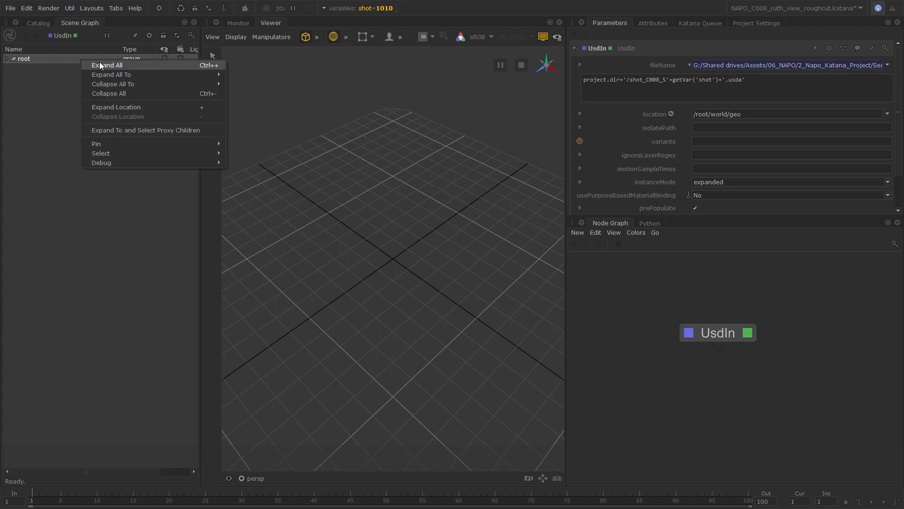
left_click(100, 63)
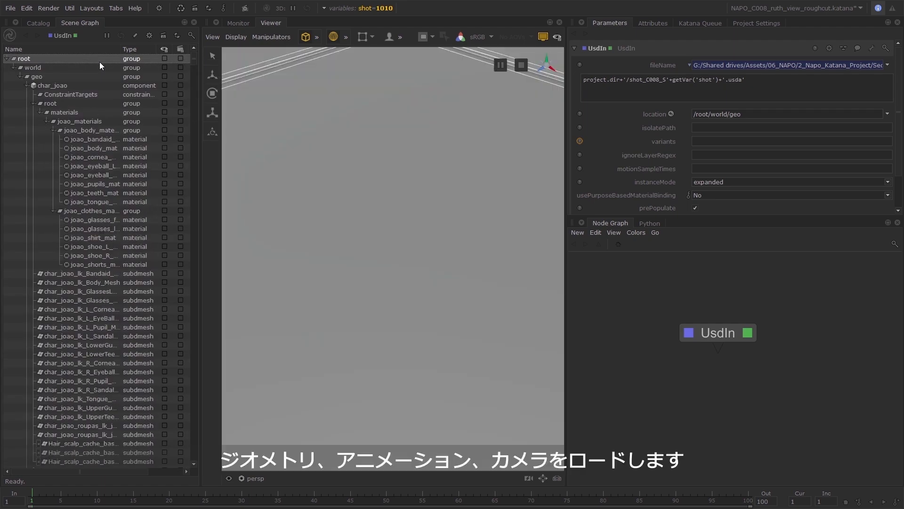
Look through the shot camera at /root/world/geo/cam/camera in the viewer.
scroll(141, 330, "down", 15)
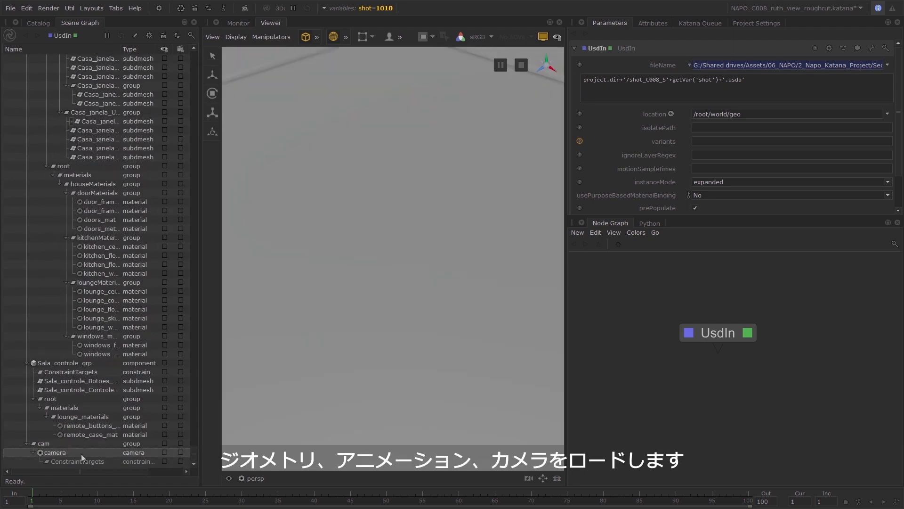
left_click(81, 453)
mouse_move(34, 497)
left_mouse_down()
mouse_move(416, 499)
mouse_move(32, 496)
left_mouse_up()
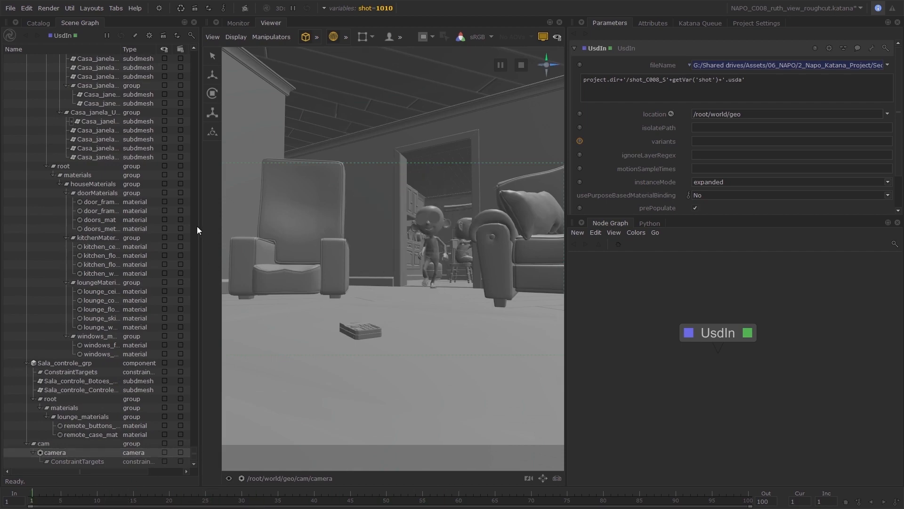
Switch the shot variable to 1014 and 1015 in turn to check both shots, and expand the whole scene graph for 1015.
left_click_drag(194, 452, 193, 53)
left_click(387, 7)
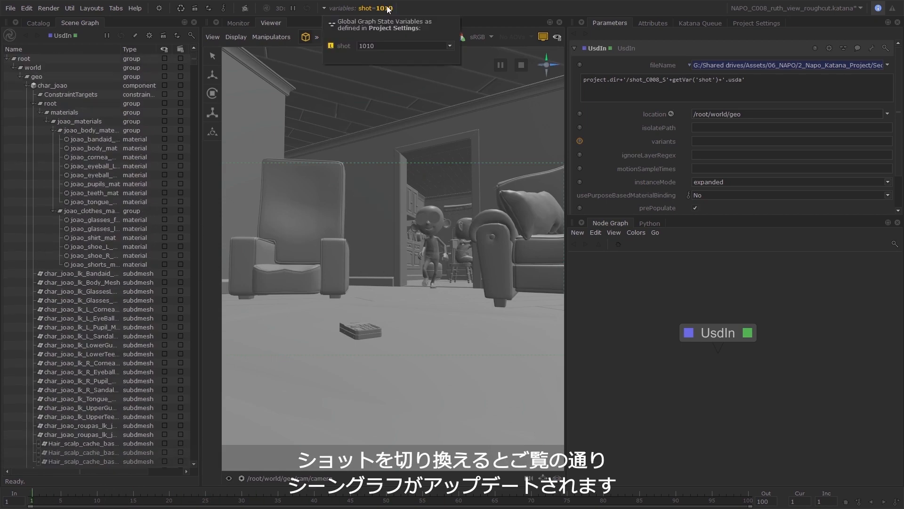
left_click(454, 46)
left_click(385, 60)
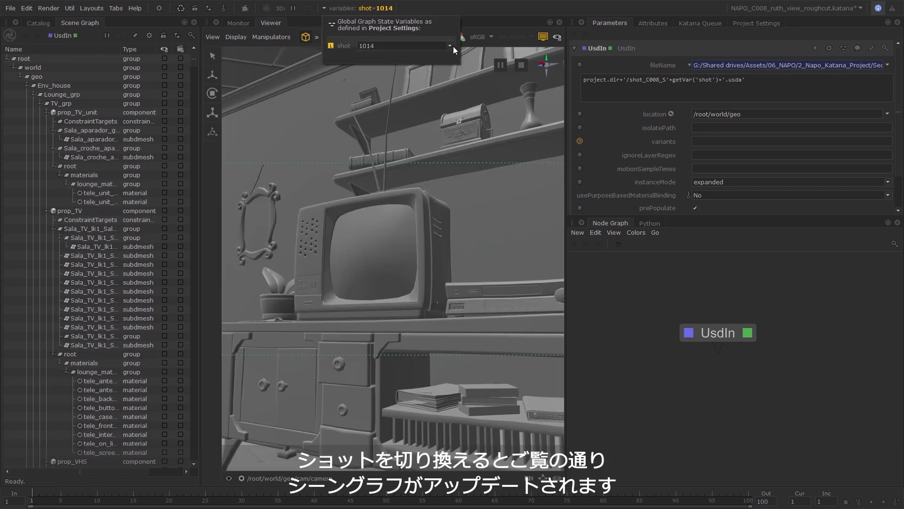
left_click(453, 46)
left_click(388, 68)
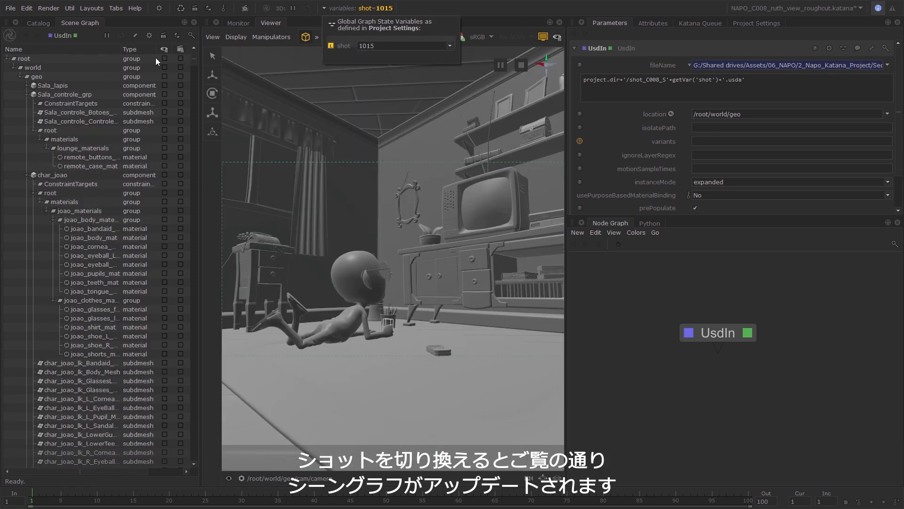
right_click(111, 58)
left_click(120, 62)
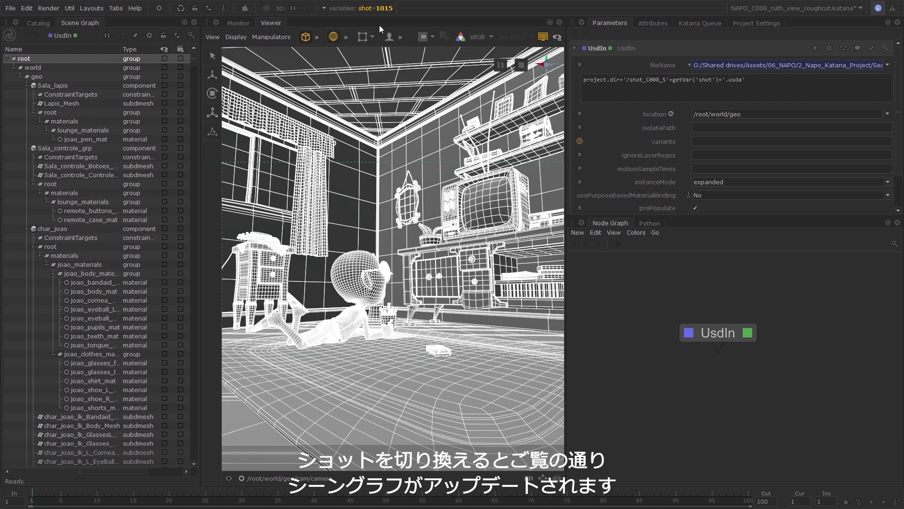
Switch the shot variable through 1020 and 1010, ending on shot 1014.
left_click(376, 8)
left_click(450, 46)
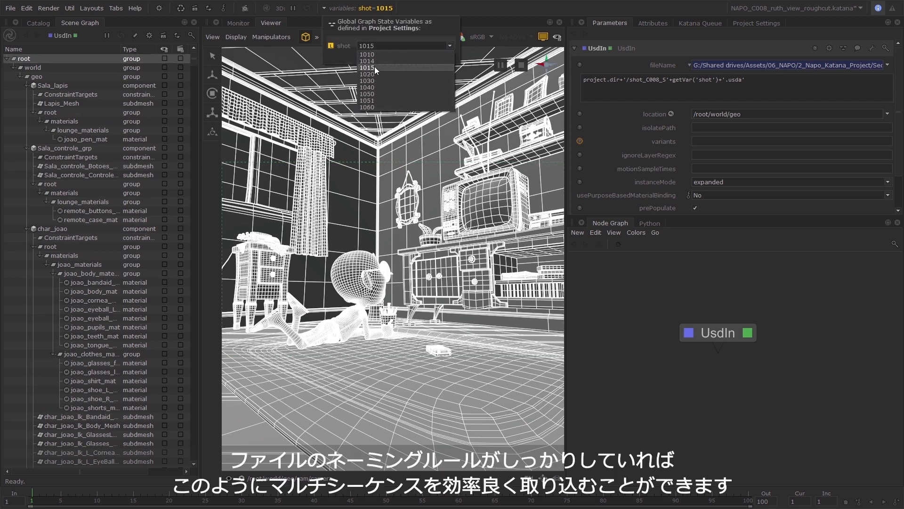
left_click(377, 74)
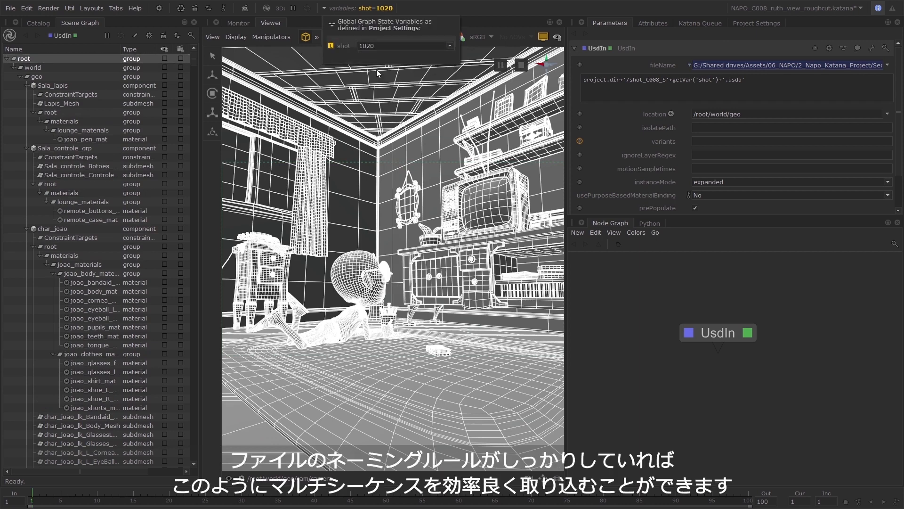
left_click(451, 45)
left_click(421, 52)
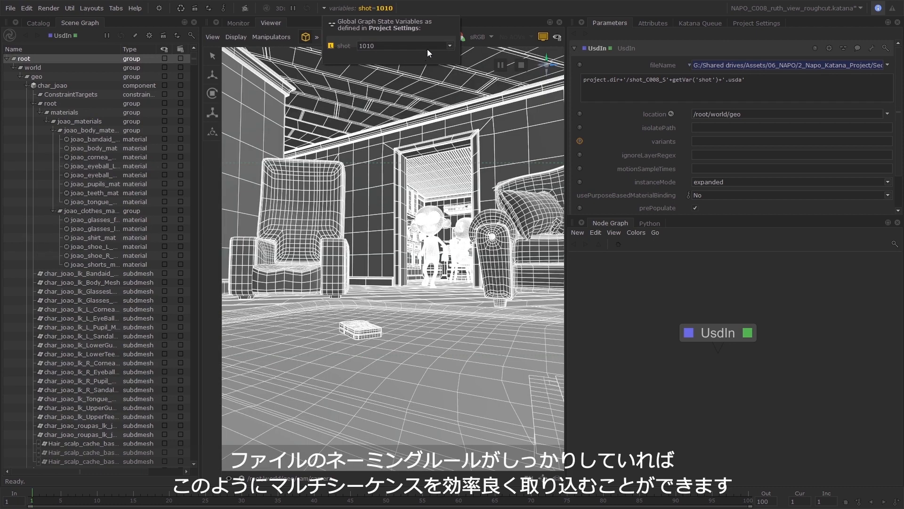
left_click(428, 48)
left_click(400, 59)
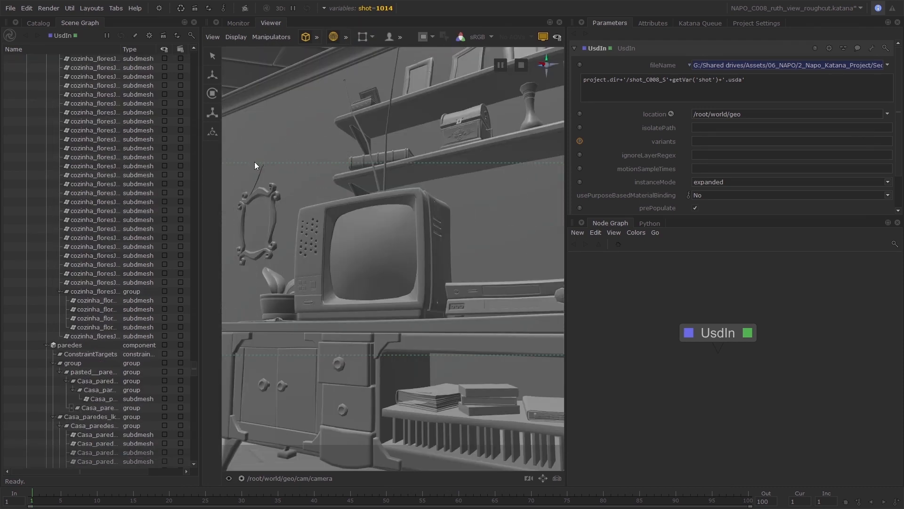
Select the TV's front casing mesh in the viewer and examine its material assignment in the attributes.
left_click_drag(194, 371, 200, 461)
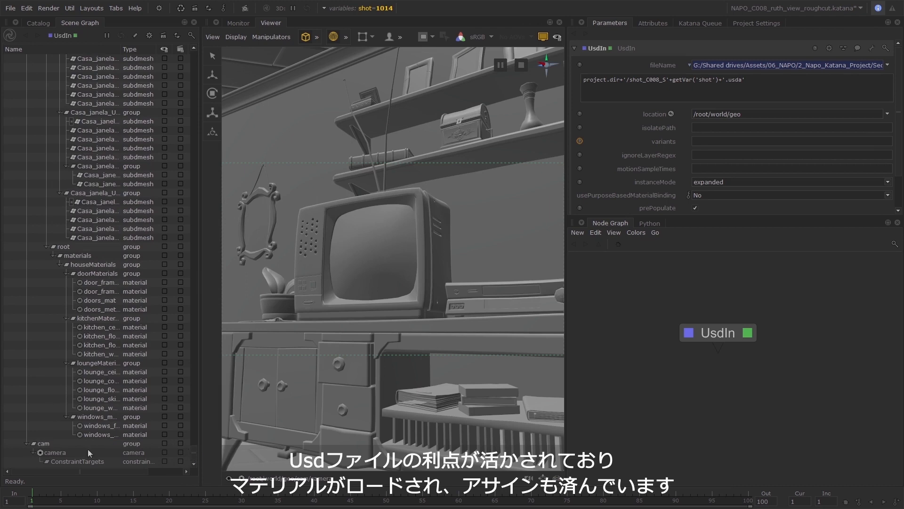
left_click(321, 208)
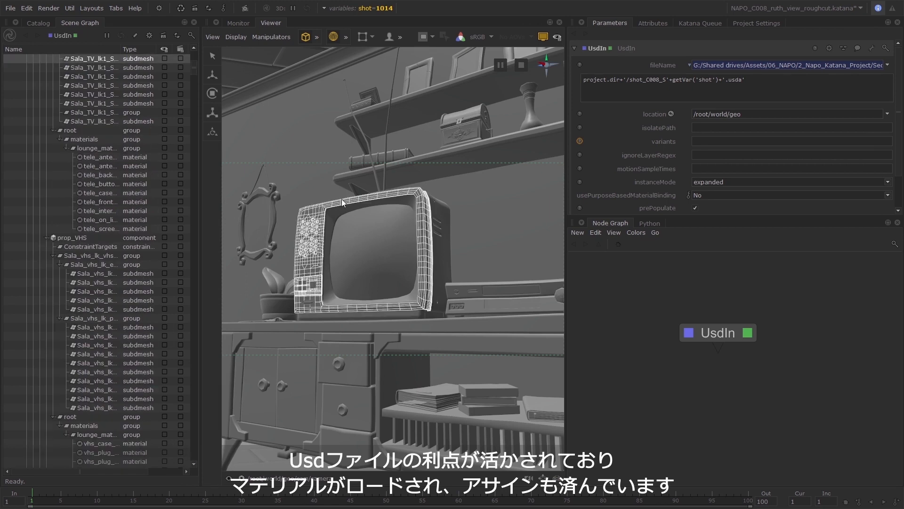
left_click(653, 24)
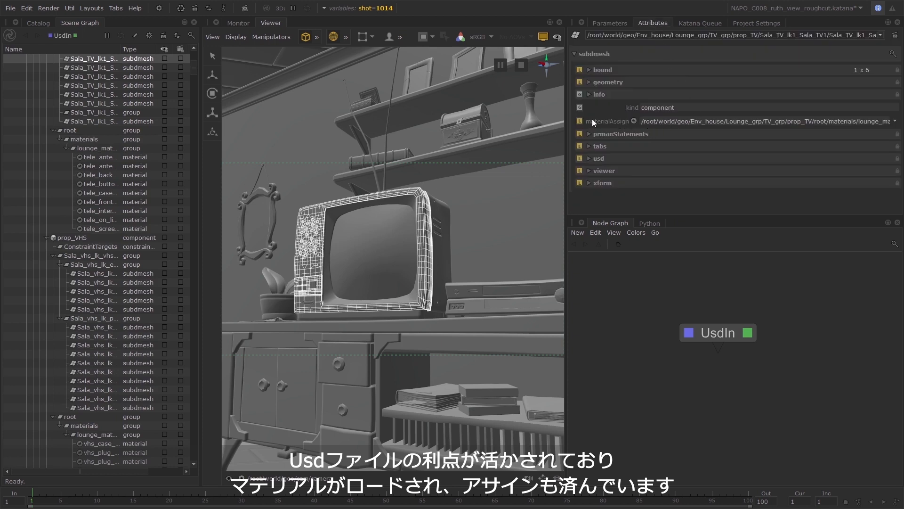
Switch the viewer's render delegate to Prman and turn off Basic Material to show the assigned materials.
left_click(617, 21)
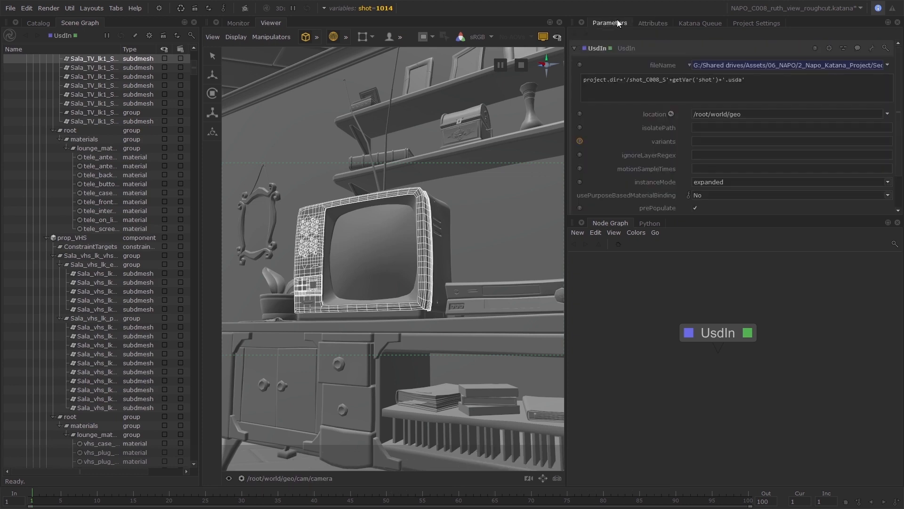
left_click(385, 145)
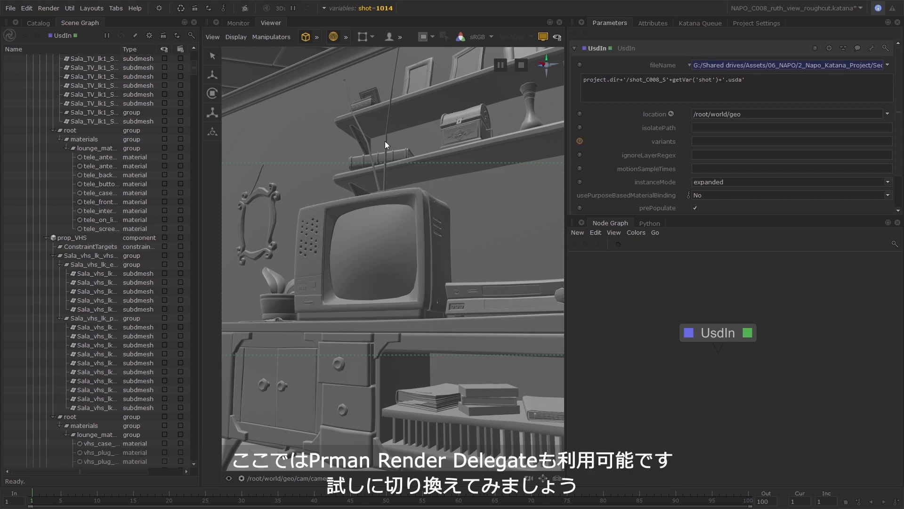
left_click(236, 38)
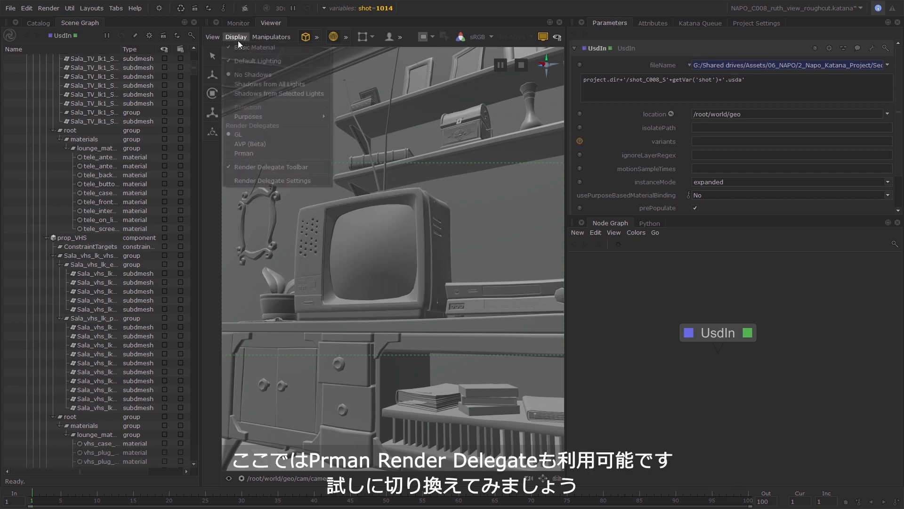
left_click(229, 153)
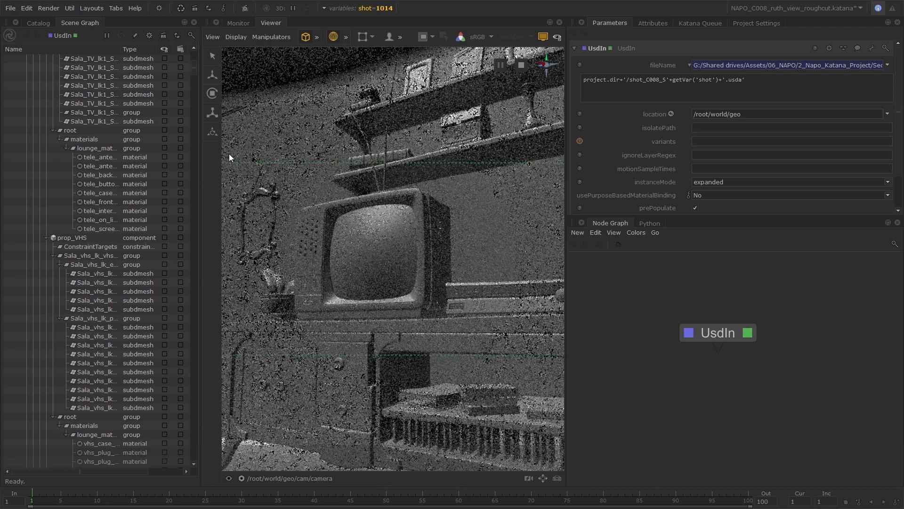
left_click(242, 38)
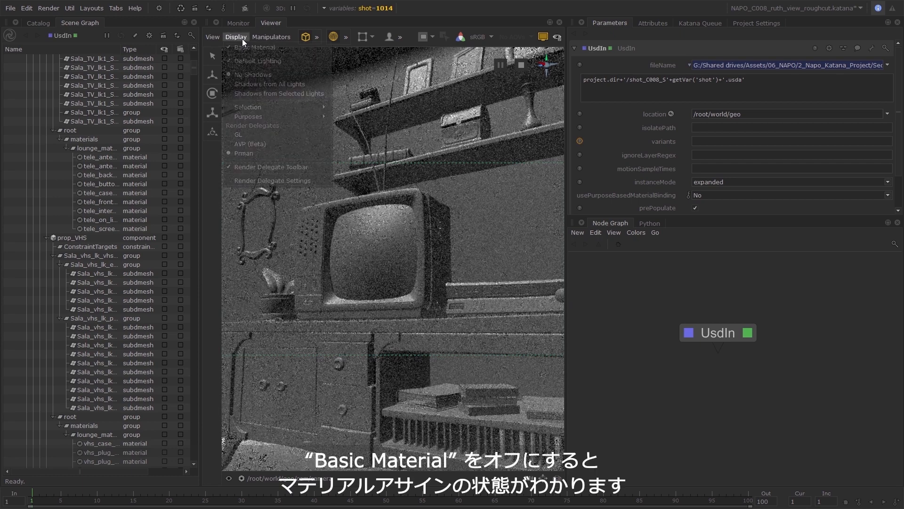
left_click(228, 47)
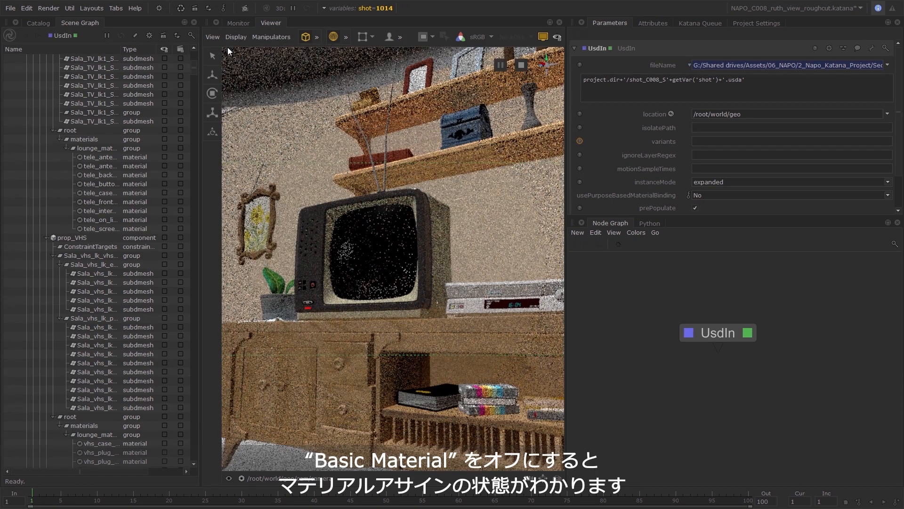
Look through the persp camera and examine the Prman-rendered lounge around the rug, the cabinet and the TV.
left_click(310, 478)
left_click(265, 427)
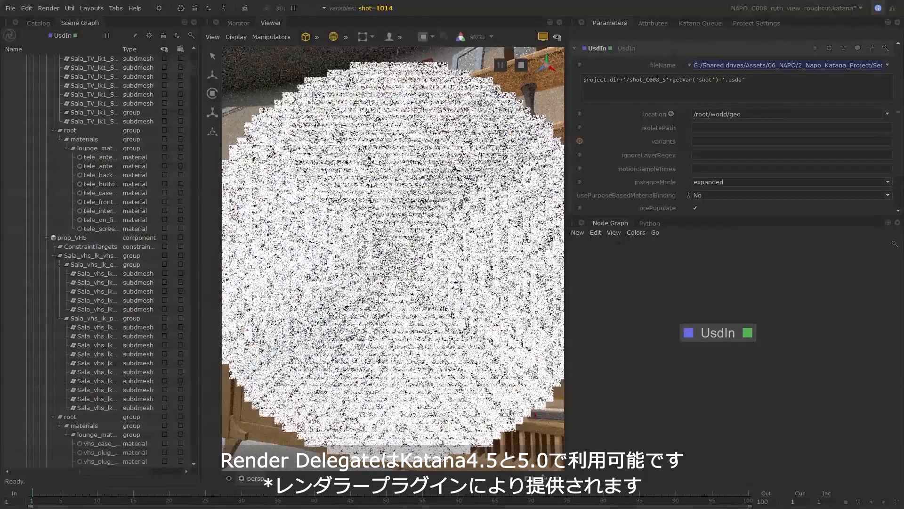
scroll(438, 308, "up", 5)
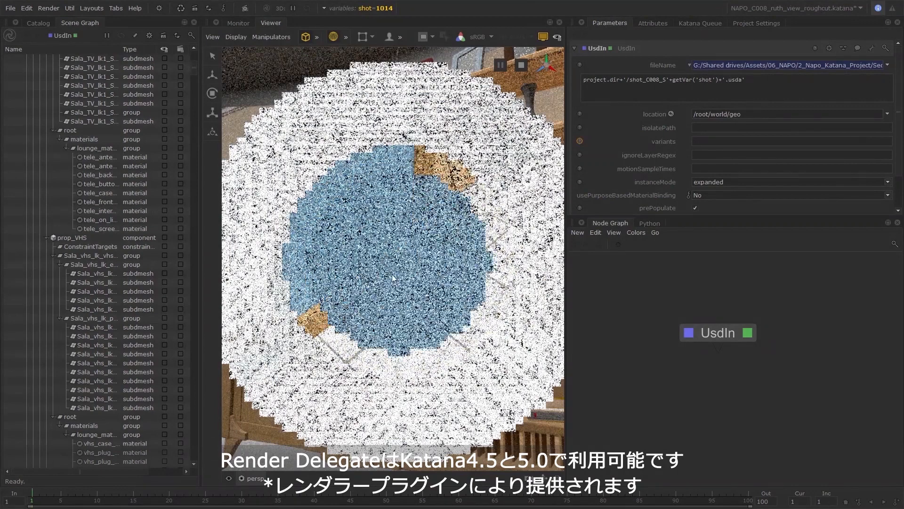
scroll(340, 206, "down", 2)
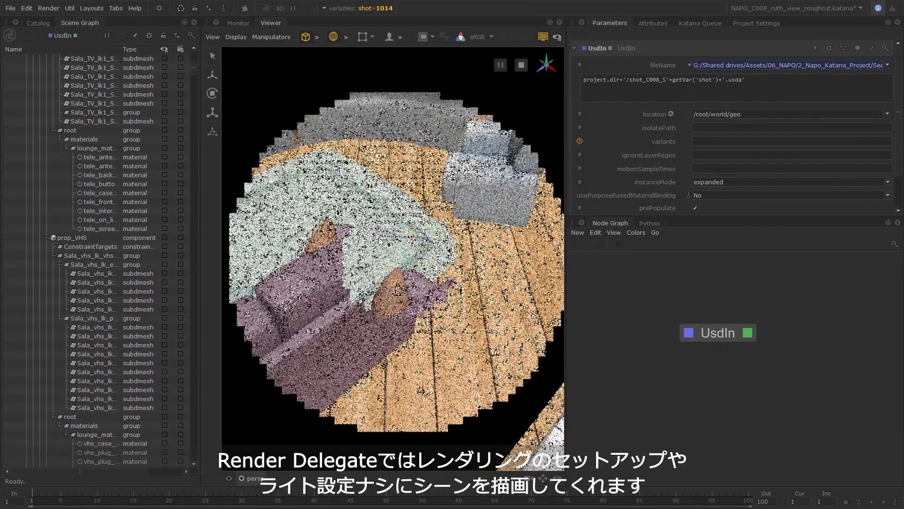
left_click(376, 235)
left_click_drag(376, 236, 422, 246, "alt")
scroll(392, 270, "up", 5)
scroll(394, 268, "down", 3)
scroll(361, 263, "down", 5)
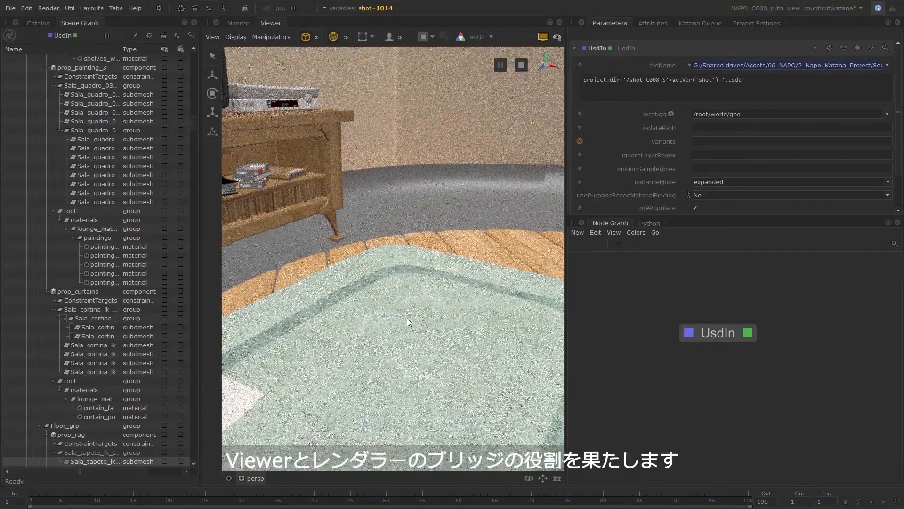
left_click_drag(407, 318, 499, 258, "alt")
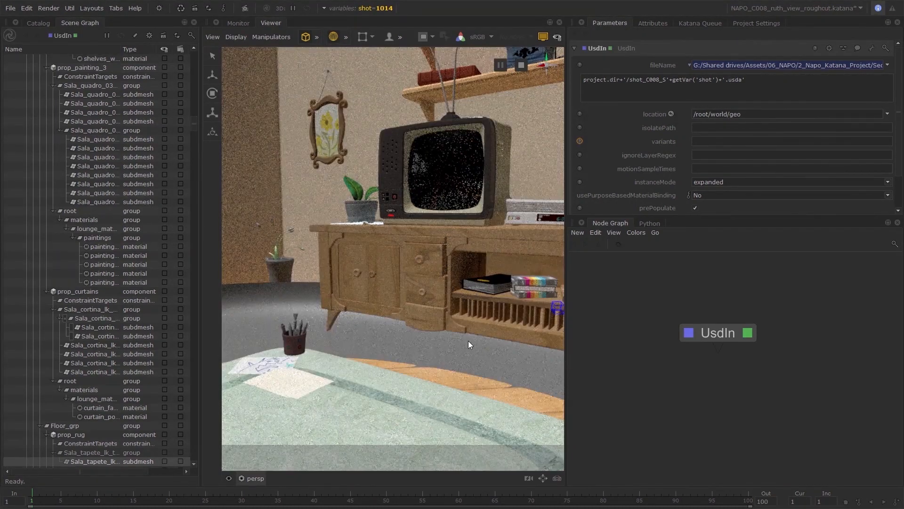
Restore Basic Material and the GL render delegate, and look through the shot camera under /root/world/geo/cam again.
left_click(237, 37)
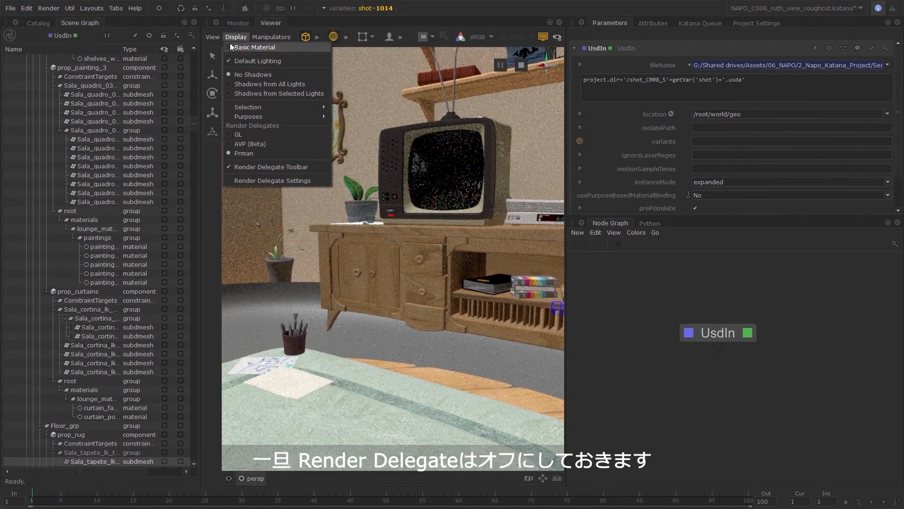
left_click(228, 47)
left_click(238, 38)
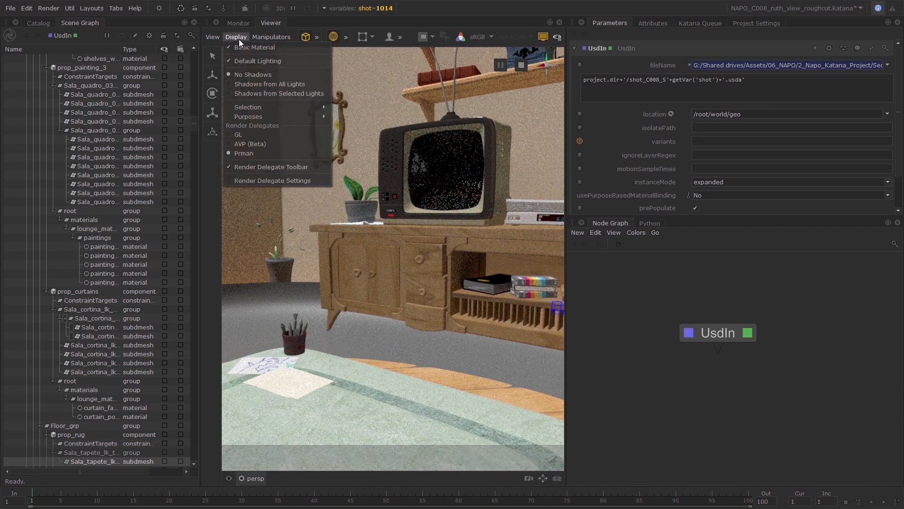
left_click(230, 135)
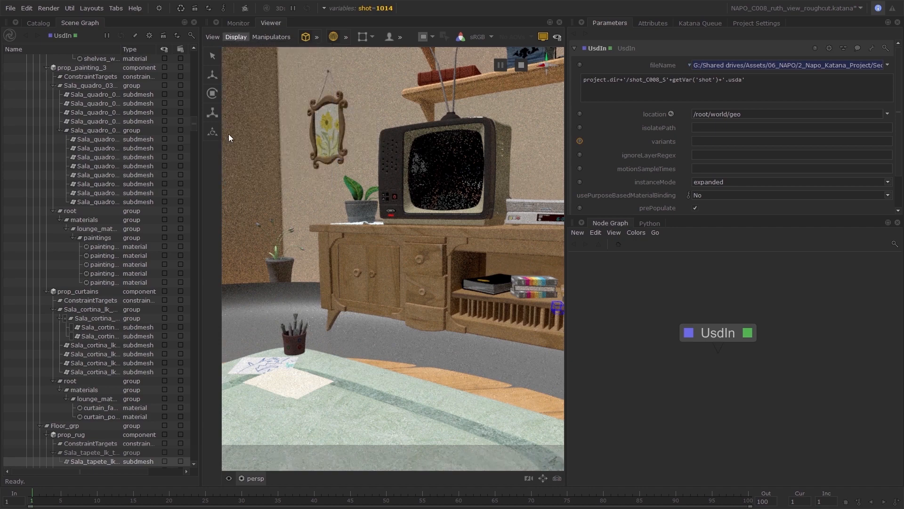
left_click_drag(194, 121, 201, 483)
left_click_drag(98, 455, 391, 385)
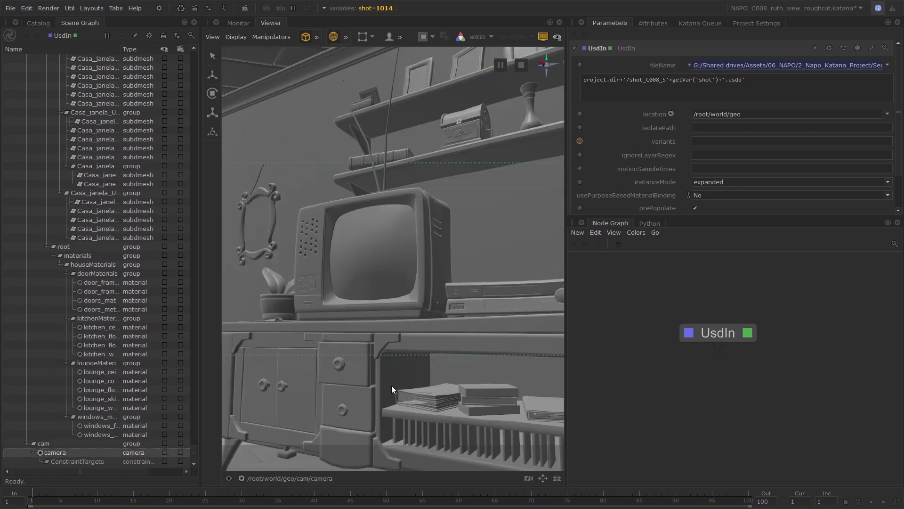
Set the shot variable to 1010 and move the timeline to frame 51 to check the hairless character.
left_click_drag(700, 331, 660, 314)
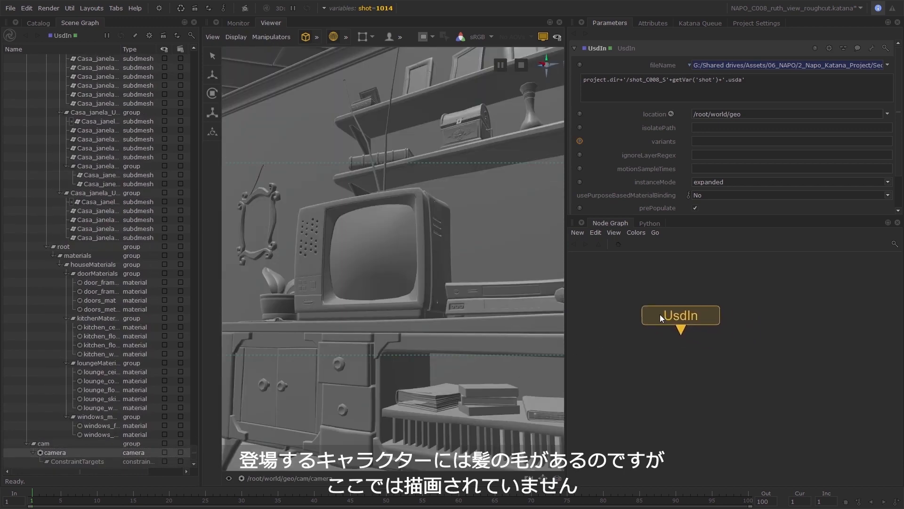
left_click(375, 8)
left_click(411, 44)
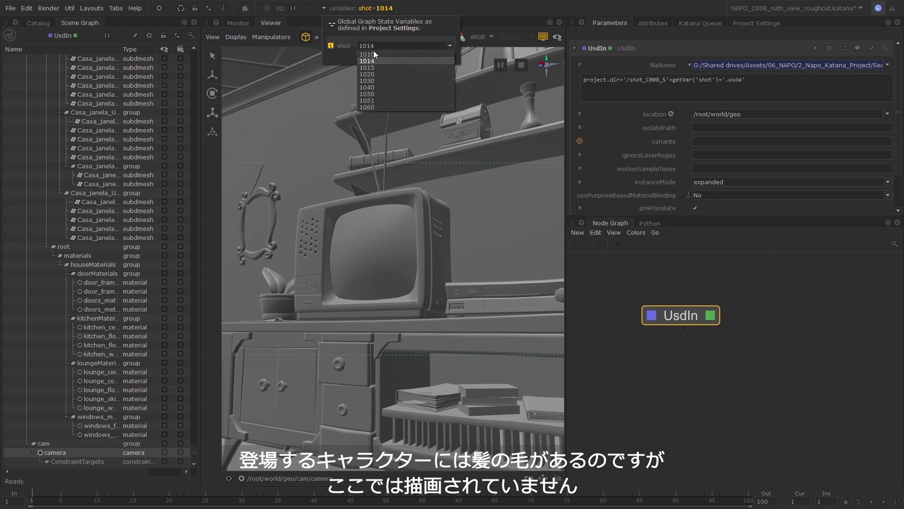
left_click(369, 52)
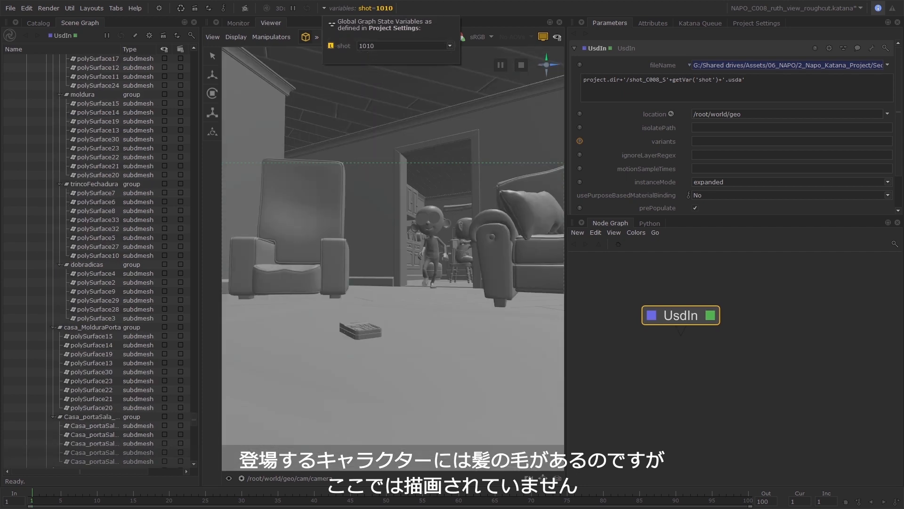
left_click_drag(245, 498, 393, 498)
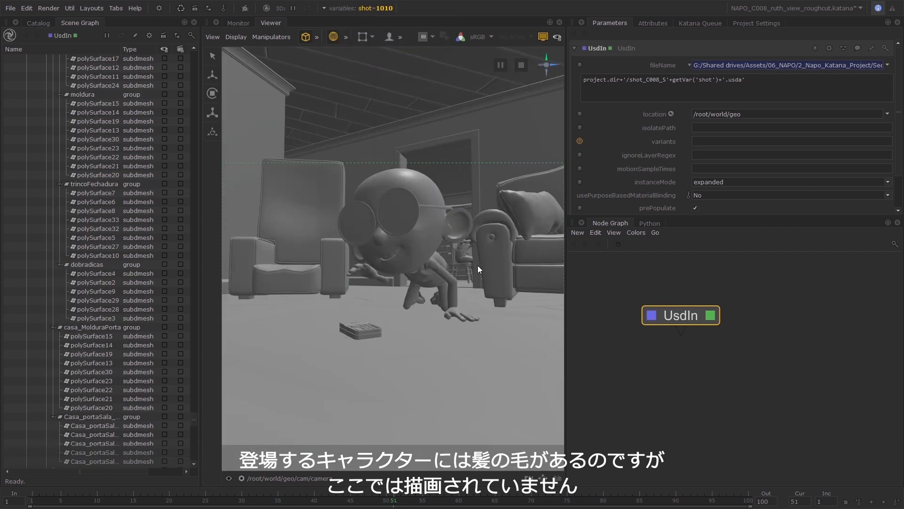
left_click(756, 352)
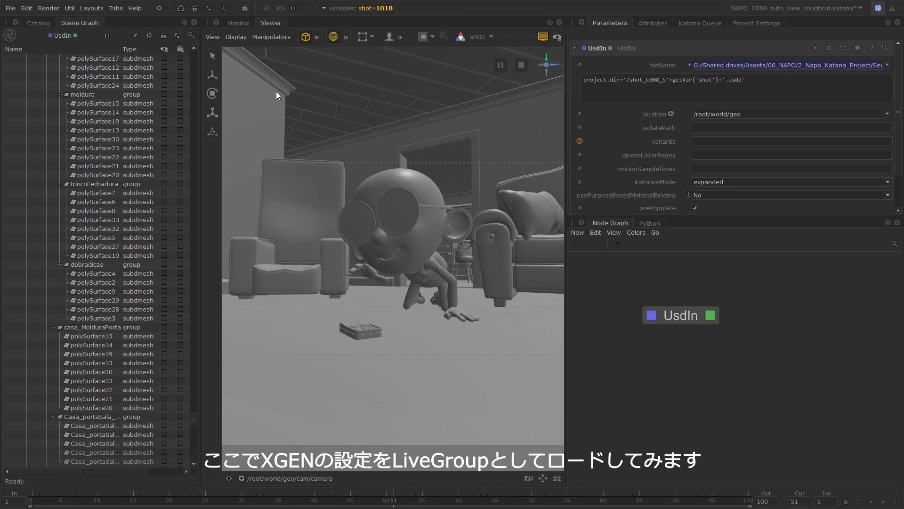
Import groom.livegroup from the Sequence_08/livegroups folder as a LiveGroup and place it beside the UsdIn node.
left_click(10, 8)
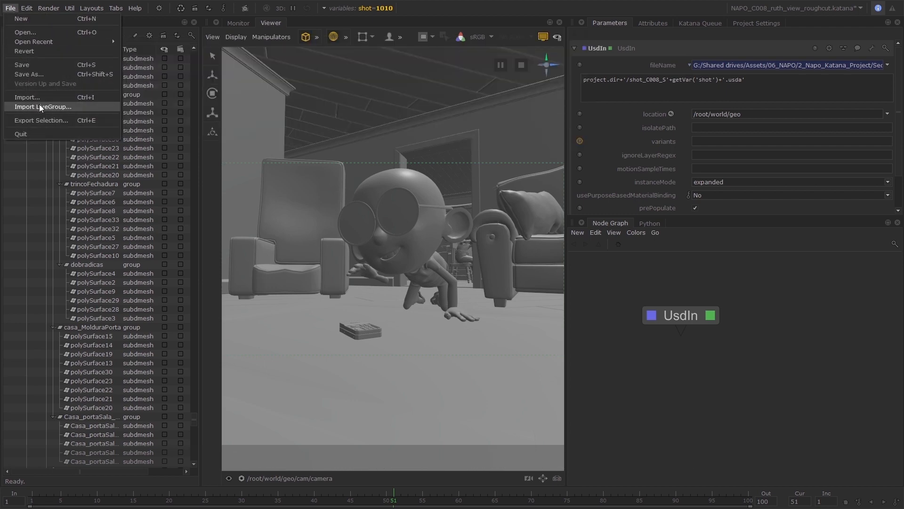
left_click(42, 106)
left_click(250, 167)
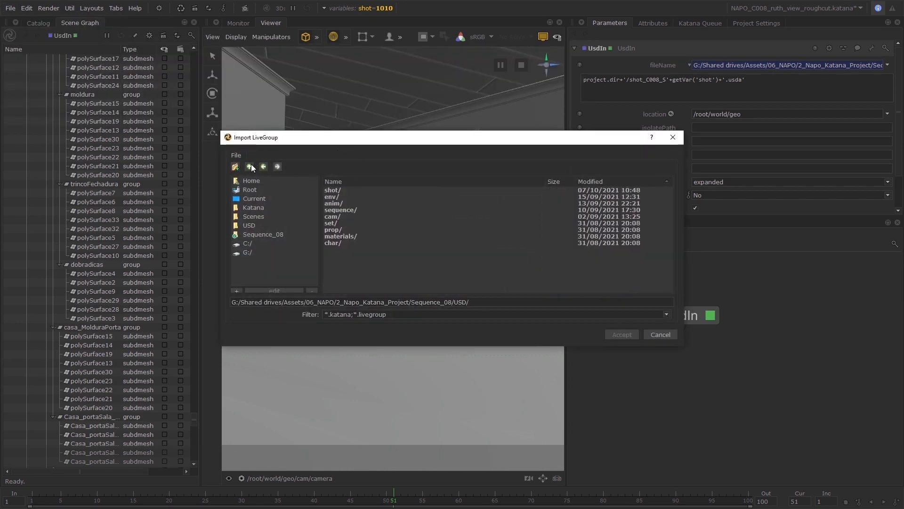
left_click(251, 167)
double_click(348, 196)
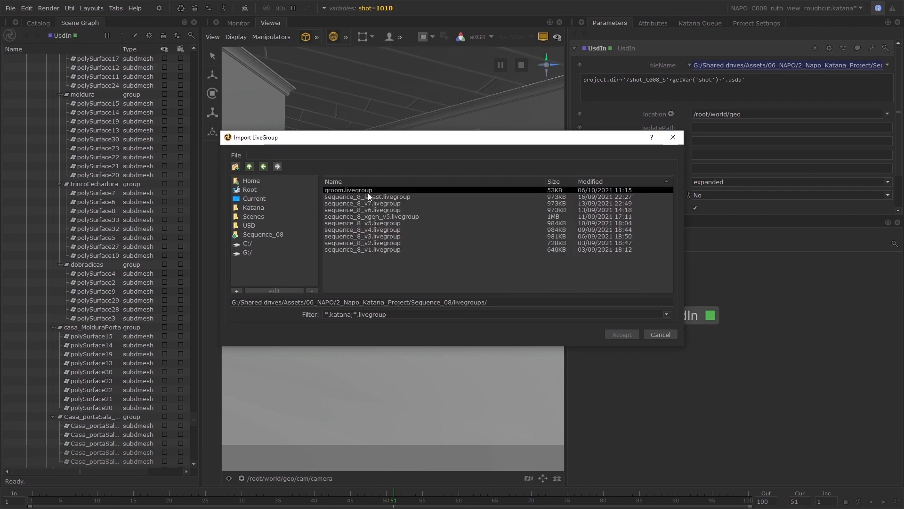
left_click(628, 335)
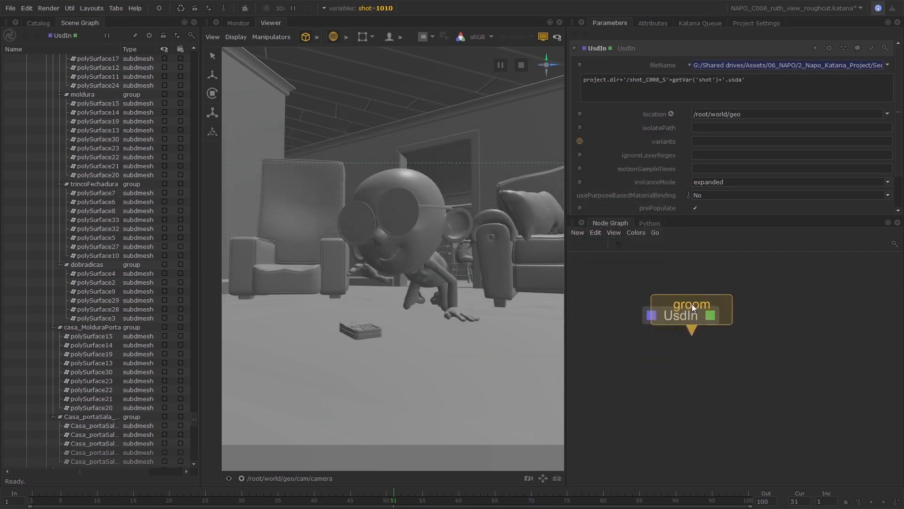
left_click(782, 339)
Combine the UsdIn and groom nodes with a Merge node, view and edit the Merge, and tidy the node layout.
left_click_drag(667, 285, 756, 396)
key("m")
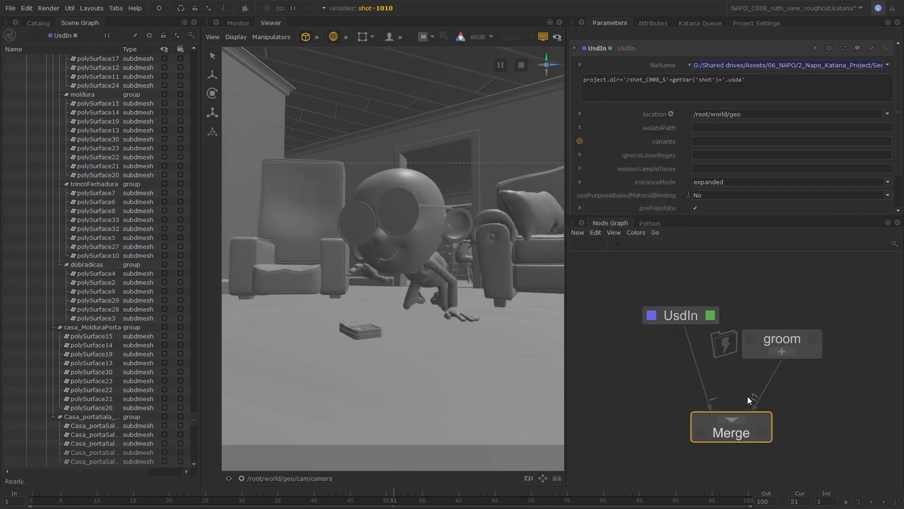
left_click(739, 438)
left_click_drag(747, 440, 712, 425)
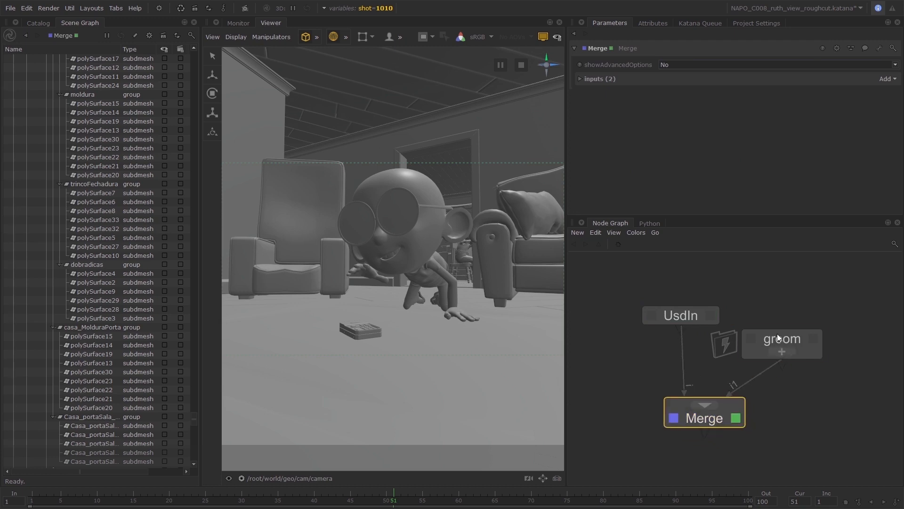
left_click_drag(777, 334, 789, 329)
Expand the groom LiveGroup and look inside its VEG__groom_Mae and VEG__groom_Joao groups.
left_click(796, 347)
middle_click_drag(689, 349, 591, 360)
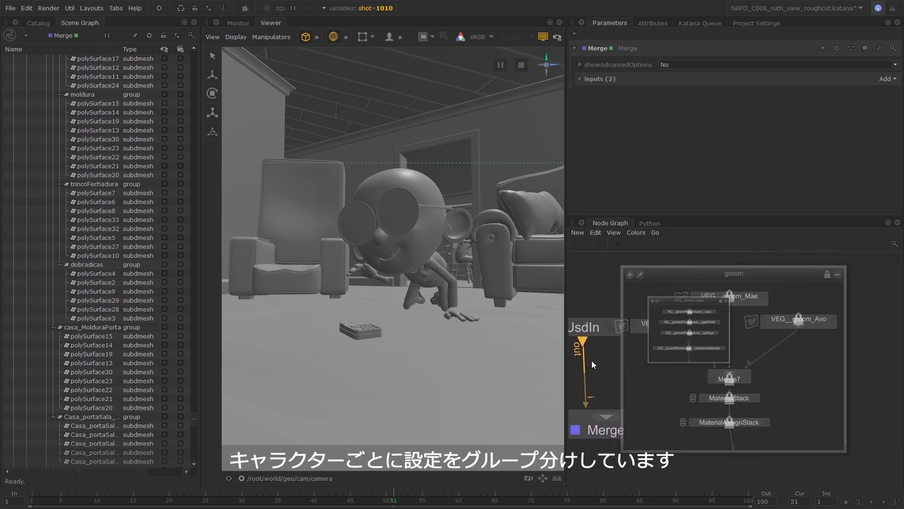
left_click(726, 302)
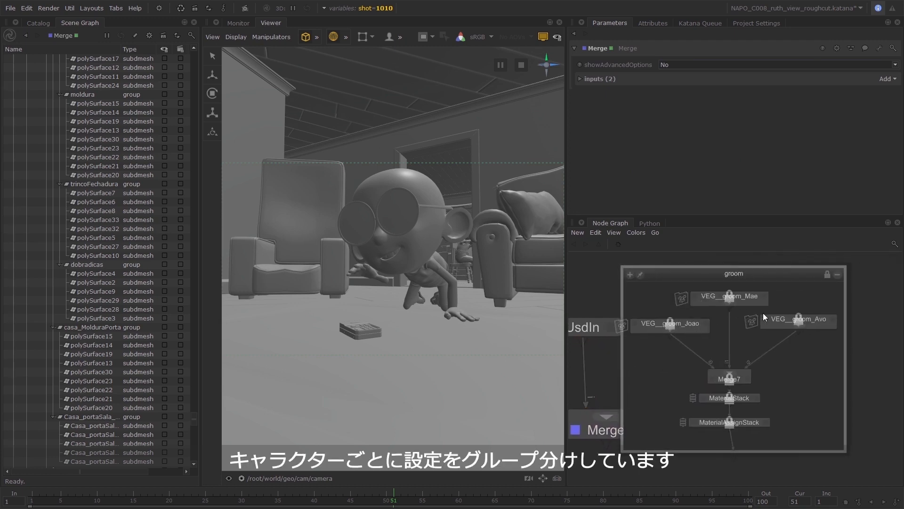
left_click(674, 332)
scroll(682, 322, "up", 4)
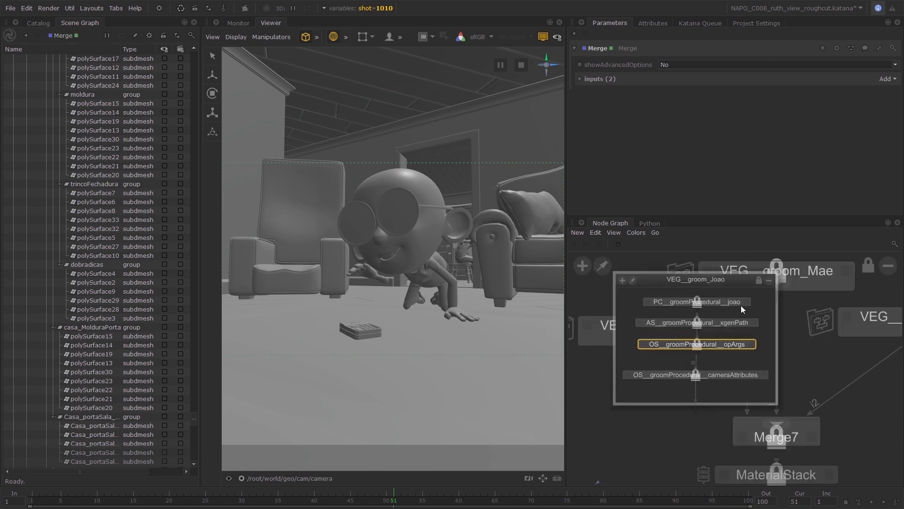
Examine the parameters of the joao, xgenPath, opArgs and cameraAttributes nodes in VEG__groom_Joao, and collapse the expanded groups.
left_click(746, 302)
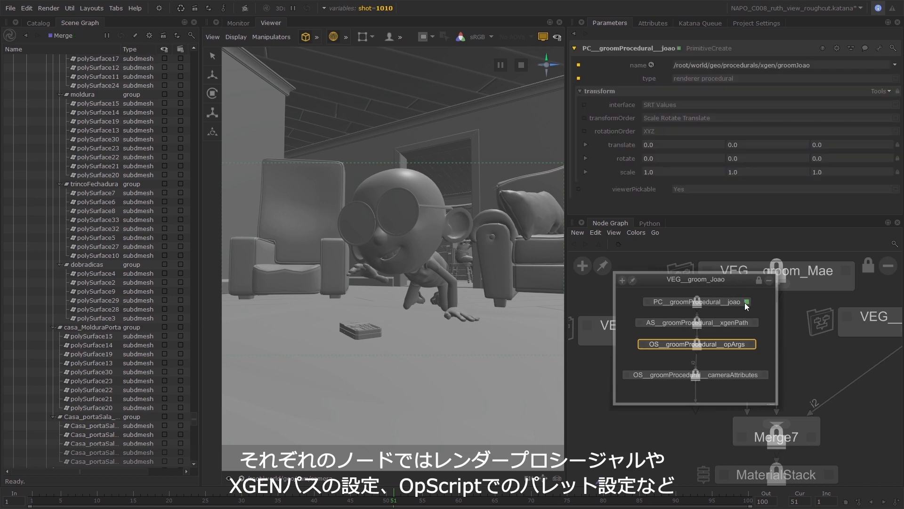
left_click(754, 323)
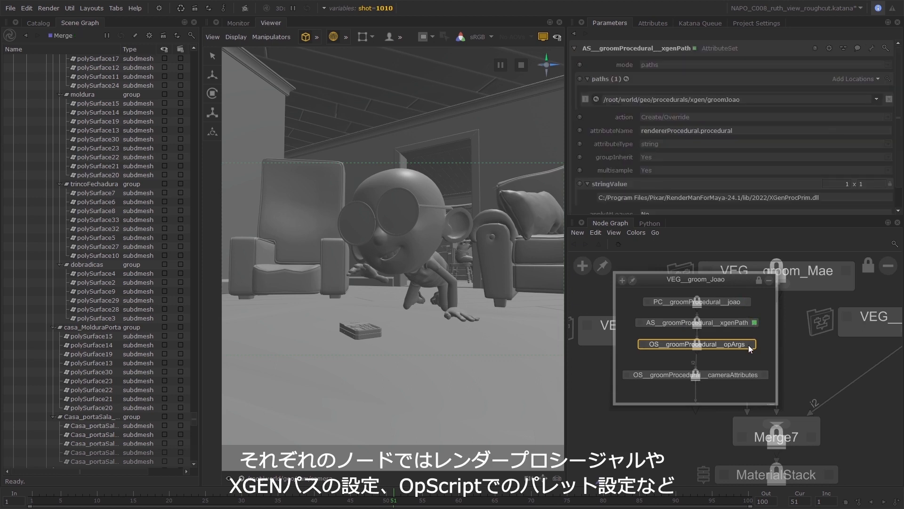
left_click(751, 345)
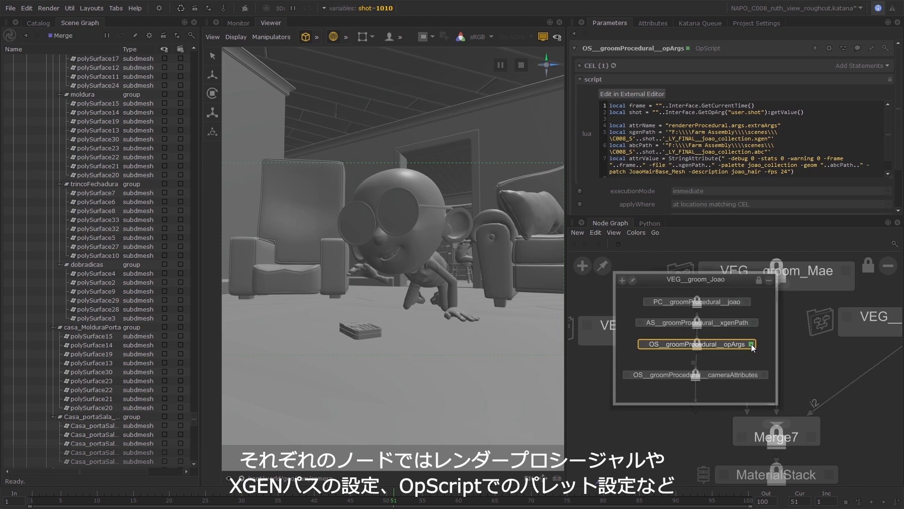
left_click(765, 374)
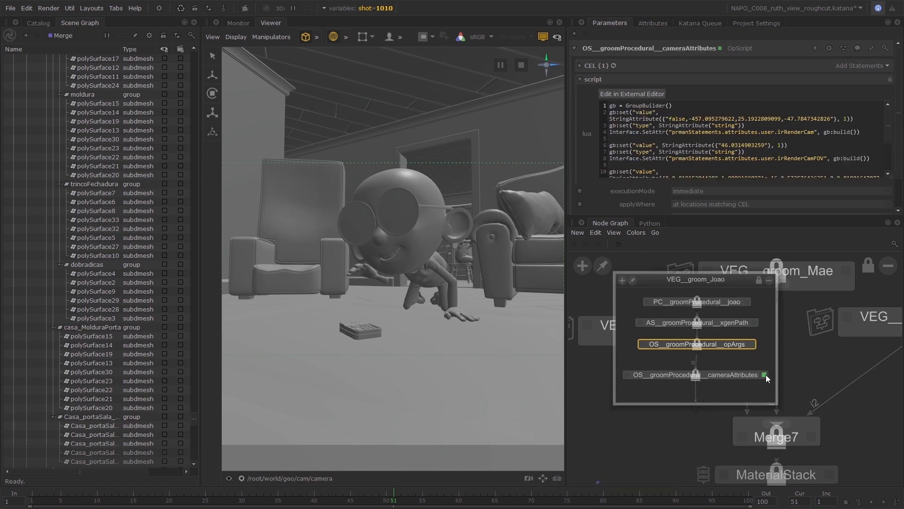
left_click(769, 280)
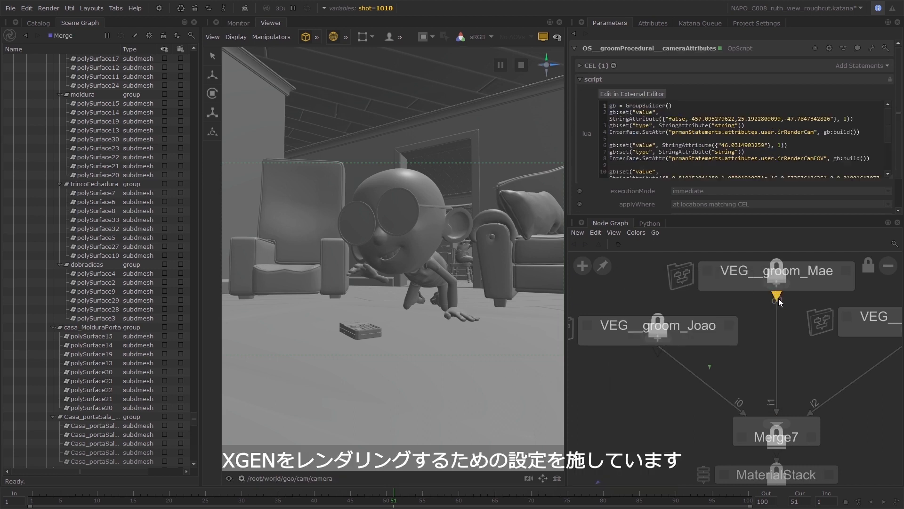
scroll(779, 298, "down", 5)
left_click(836, 285)
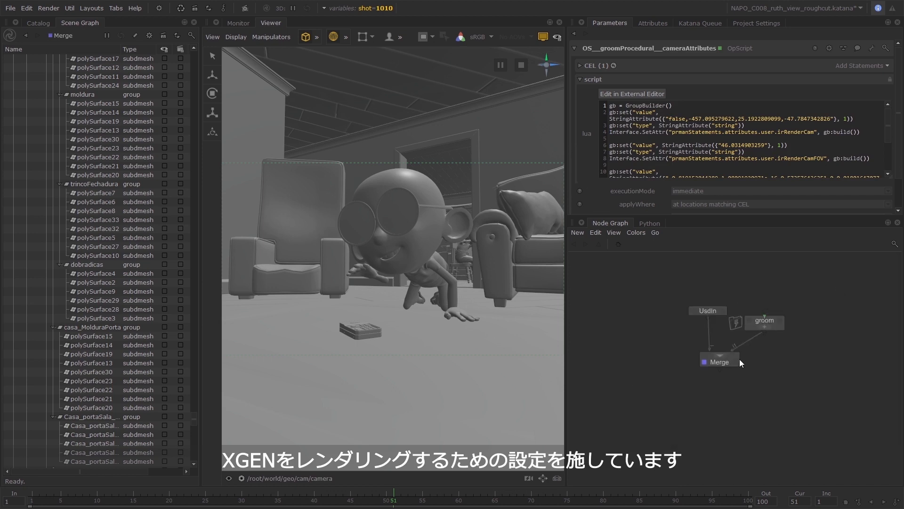
Add a PrmanCameraSettings node after the Merge, view it, and set its location path to /root/world/geo/cam/camera.
scroll(722, 359, "up", 3)
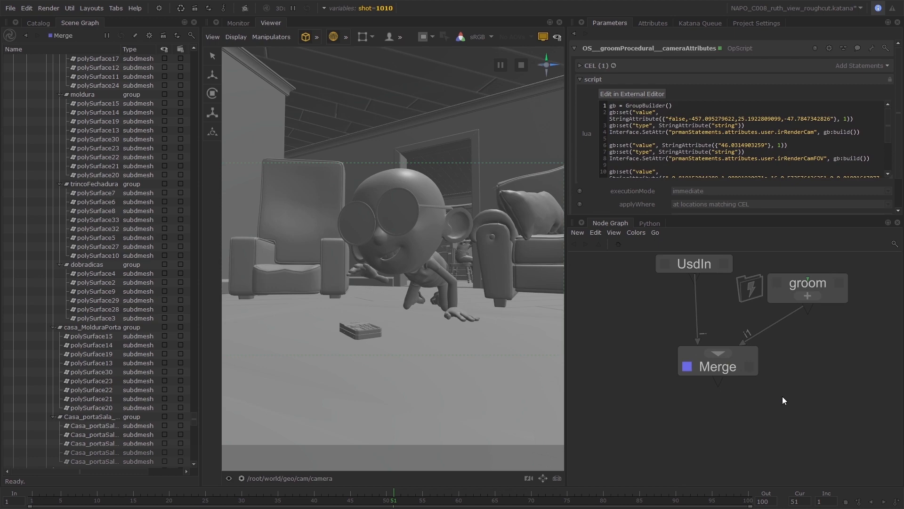
left_click(728, 371)
key("shift+p")
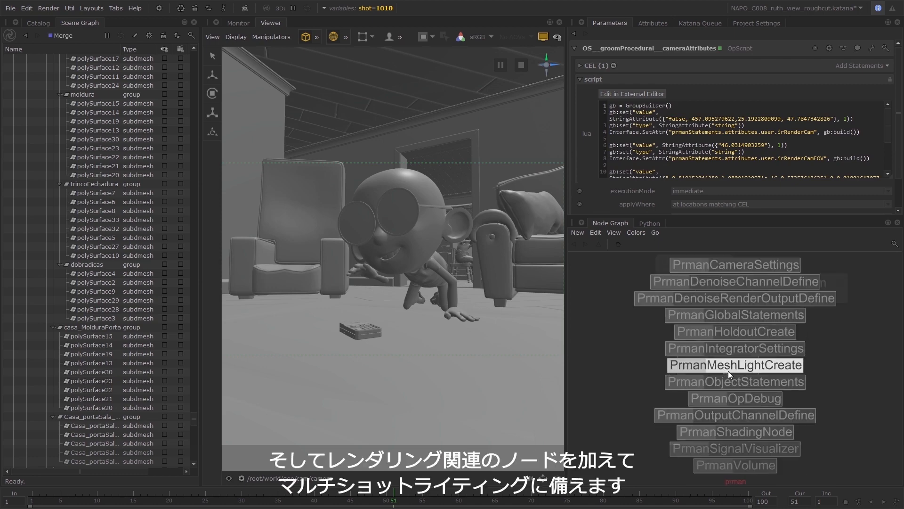
type("cam")
key("Return")
key("v")
left_click_drag(194, 419, 194, 456)
middle_click_drag(76, 434, 725, 81)
Assign the PxrCamera projection shader to the PrmanCameraSettings node and expand its parameters.
scroll(735, 142, "down", 1)
left_click(725, 191)
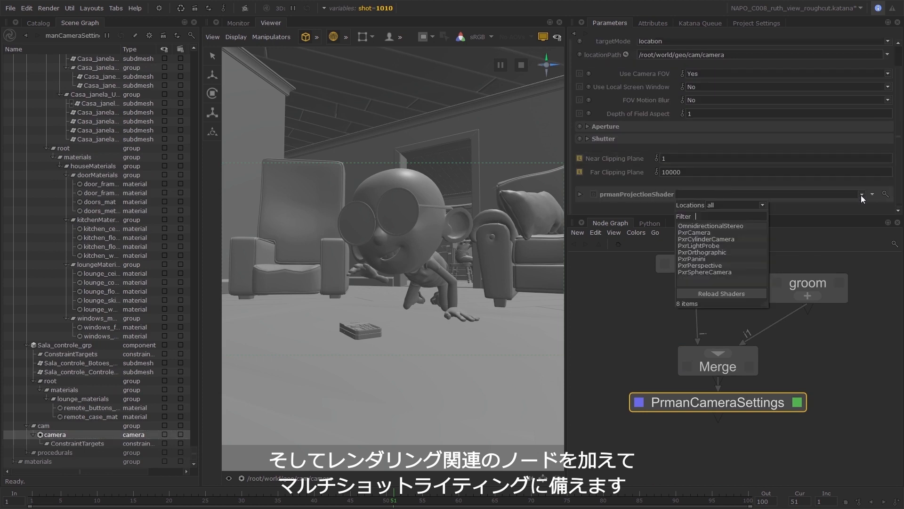
left_click(720, 236)
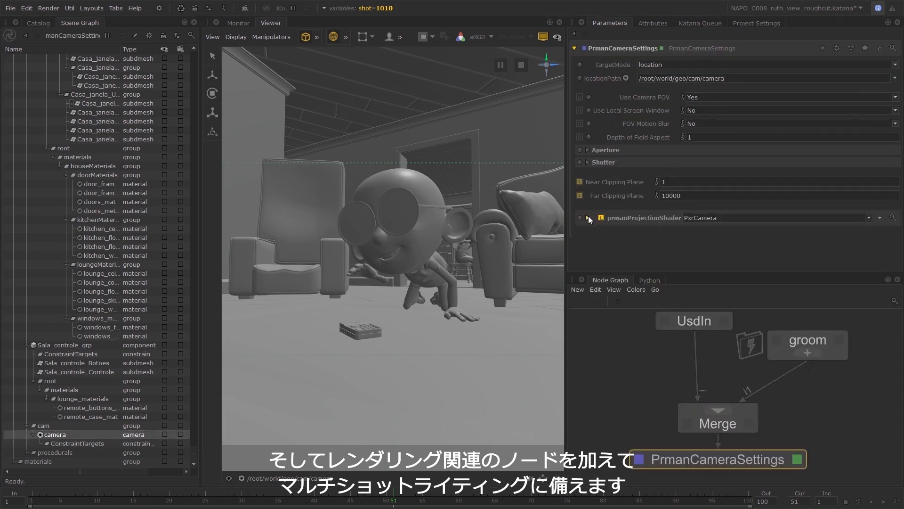
left_click(588, 217)
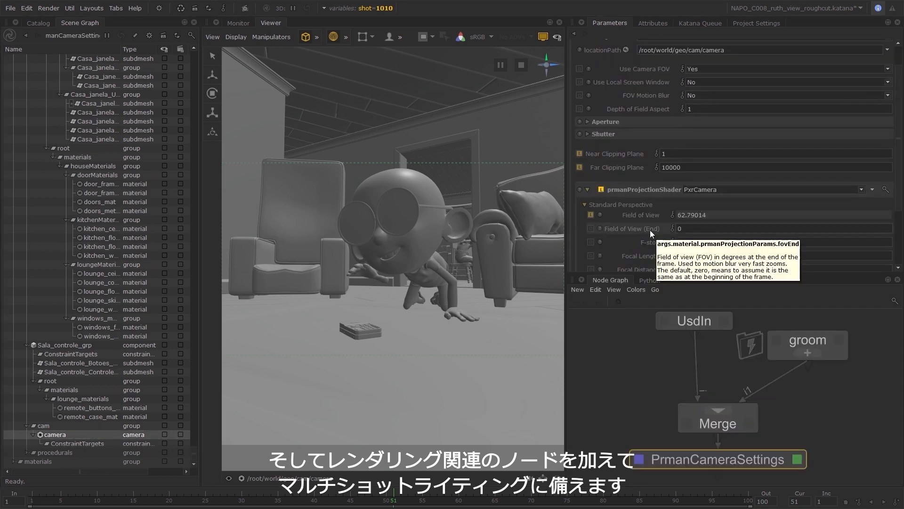
Add a PrmanIntegratorSettings node after PrmanCameraSettings and assign the PxrPathTracer integrator shader.
middle_click_drag(740, 458, 722, 365)
key("Tab")
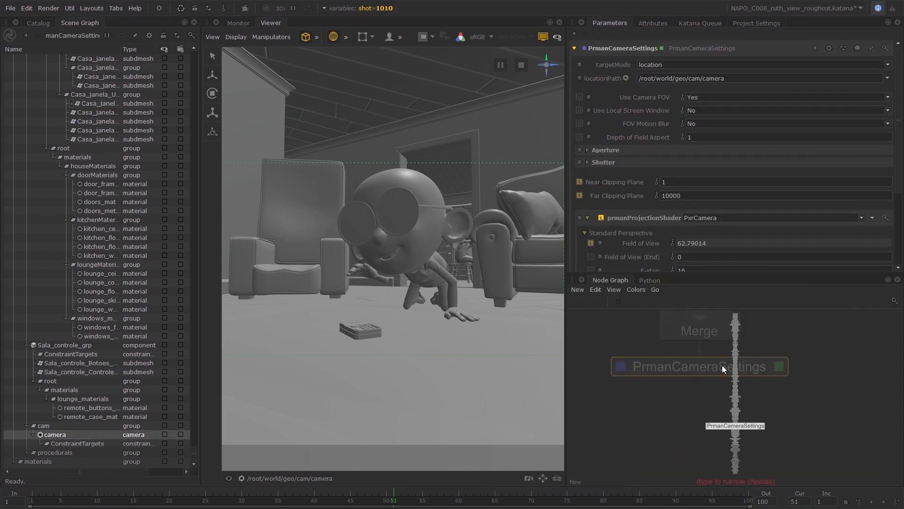
type("prmani")
key("Return")
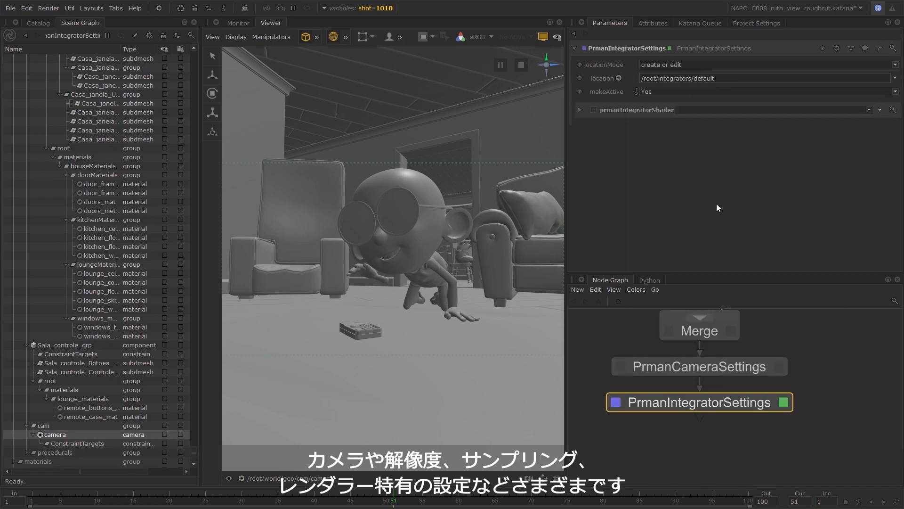
left_click(869, 109)
left_click(721, 167)
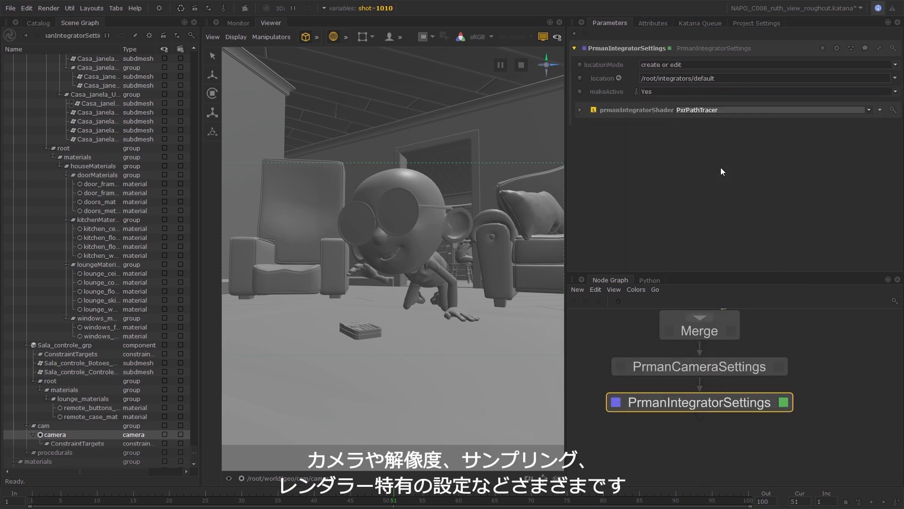
Enable Allow Caustics and set Max Indirect Bounces to 7 on the PxrPathTracer integrator.
left_click(579, 110)
left_click(692, 222)
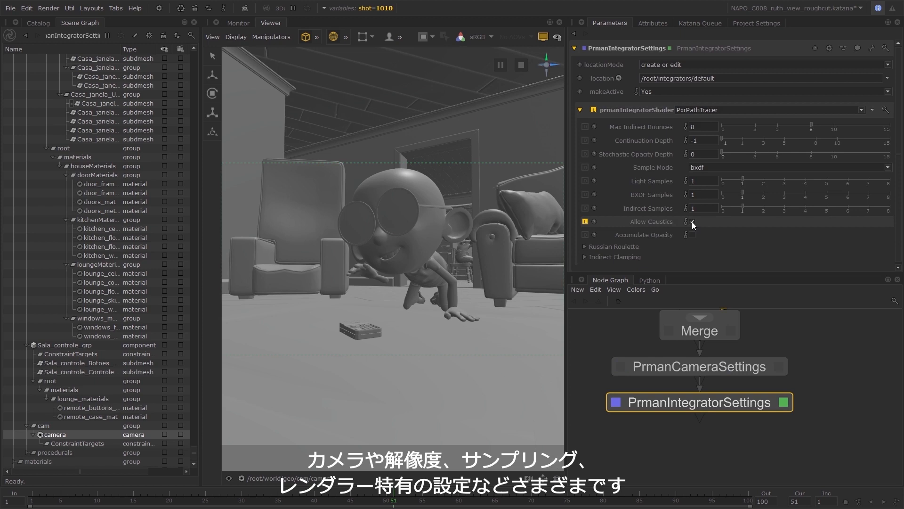
double_click(700, 128)
type("7")
key("Return")
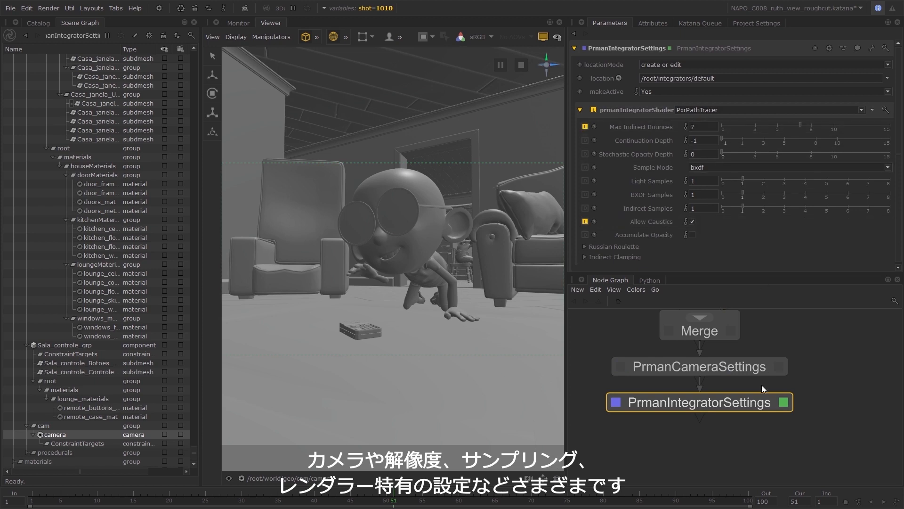
Add a RenderSettings node below the integrator, with /root/world/geo/cam/camera as its camera and prman as its renderer.
key("Tab")
left_click(717, 411)
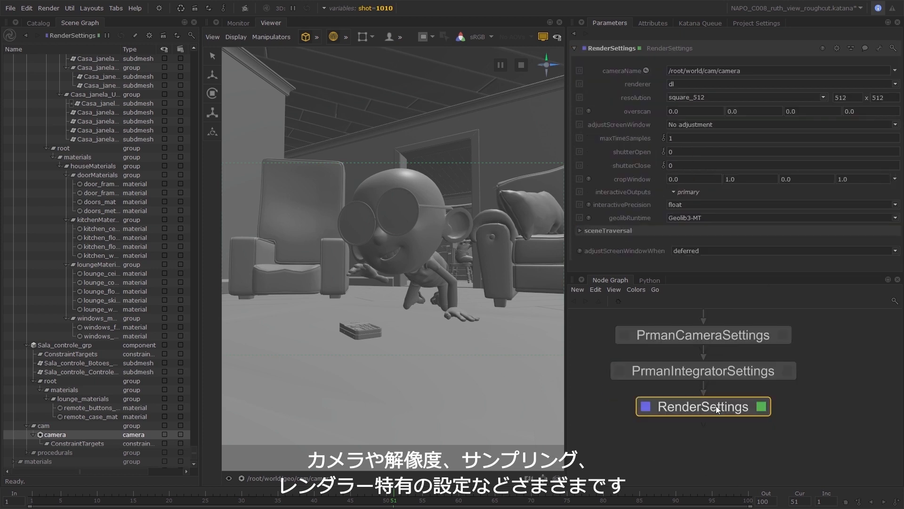
middle_click_drag(94, 434, 763, 71)
left_click(758, 84)
left_click(744, 95)
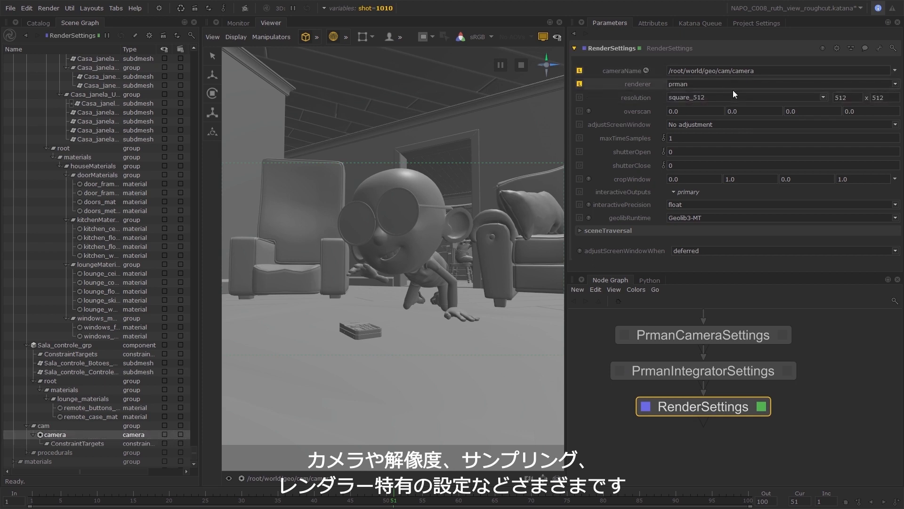
Set the render resolution to 1280x720, adjustScreenWindow to Adjust height to match resolution, and interactiveOutputs to all.
left_click(822, 97)
left_click(674, 148)
double_click(844, 98)
left_click(720, 124)
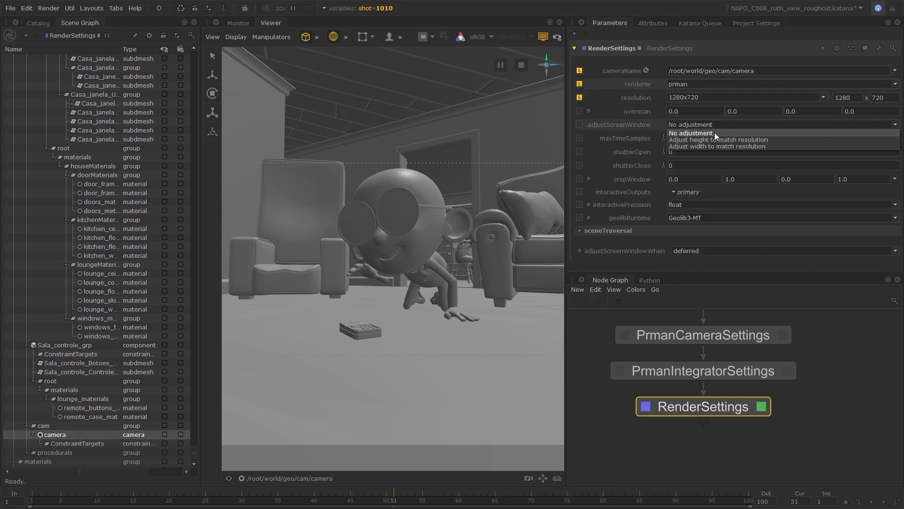
left_click(714, 132)
left_click(685, 192)
left_click(675, 212)
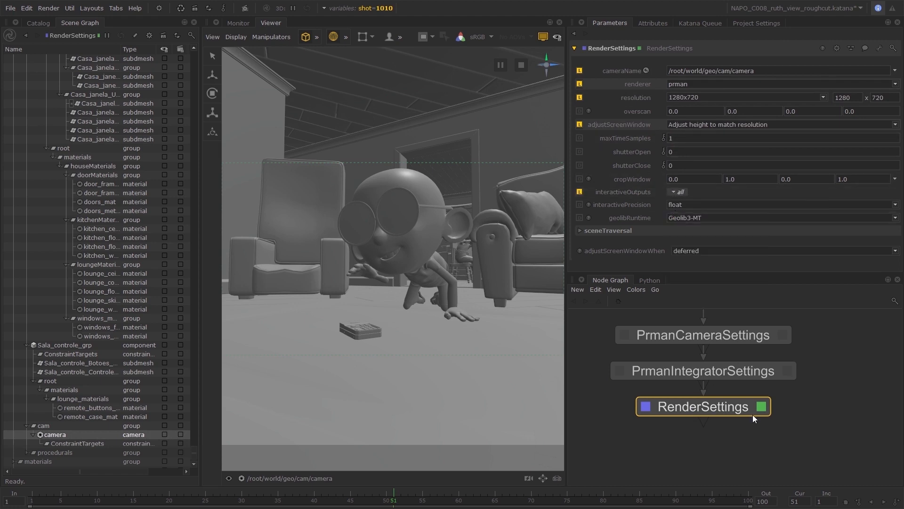
Add a PrmanGlobalStatements node after RenderSettings and set its hider to minsamples 8, maxsamples 128 and incremental Yes.
key("shift+p")
key("g")
key("v")
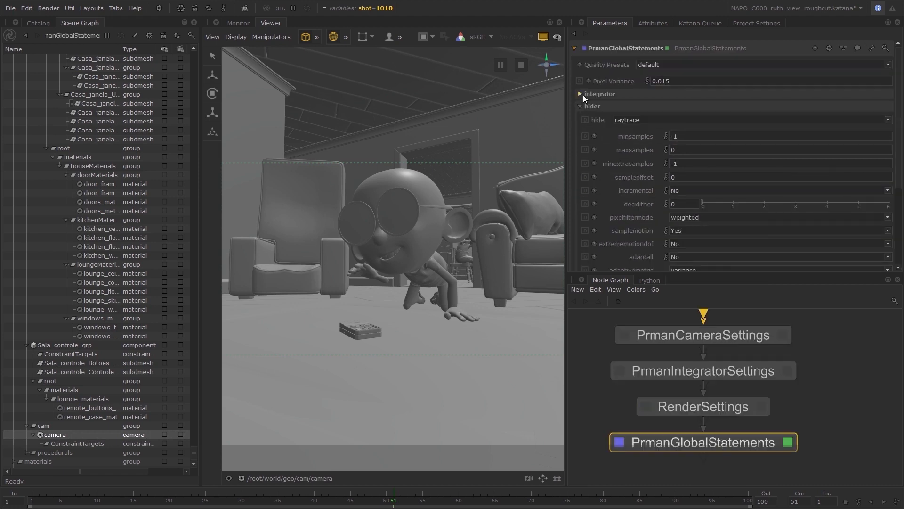
left_click(579, 93)
type("8")
key("Tab")
type("128")
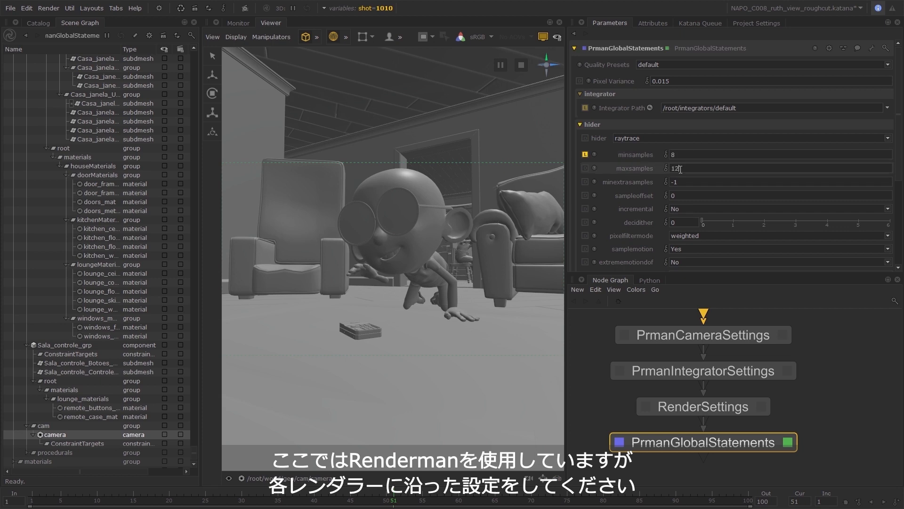
left_click(681, 208)
left_click(676, 223)
Set the bucket order in the PrmanGlobalStatements options to spiral.
scroll(627, 225, "down", 2)
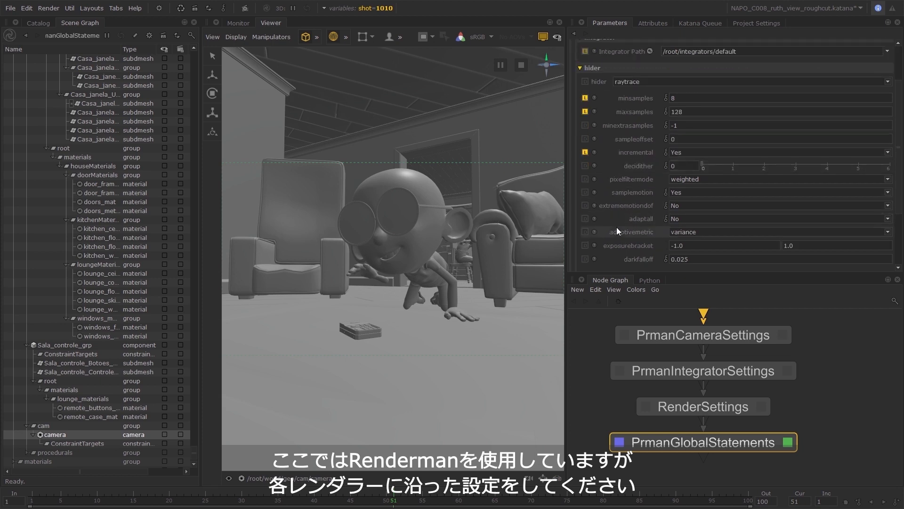
scroll(622, 203, "down", 3)
scroll(601, 194, "down", 1)
left_click(602, 180)
left_click(662, 193)
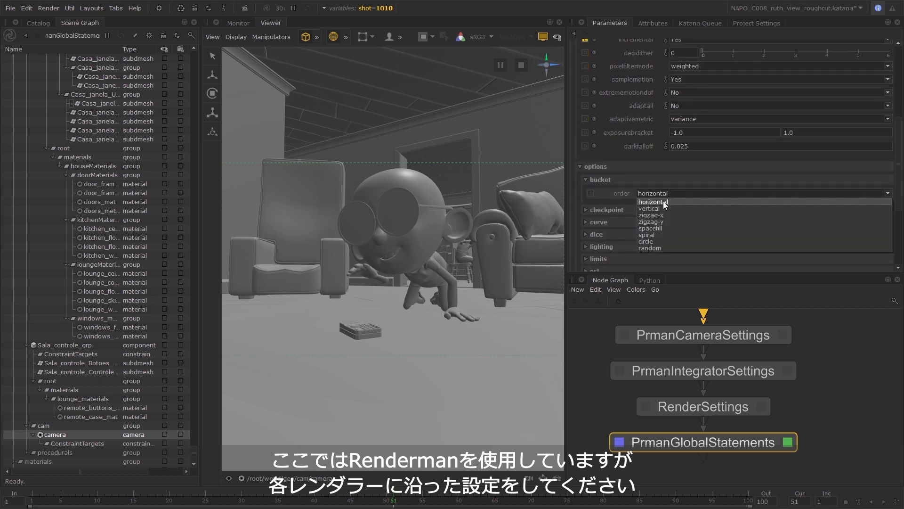
left_click(666, 235)
Set the bucketsize limit in the PrmanGlobalStatements options to 64 by 64.
scroll(662, 218, "down", 1)
left_click(641, 241)
Select the four render settings nodes below the Merge and frame them with a Backdrop node.
scroll(640, 237, "down", 2)
left_click(671, 202)
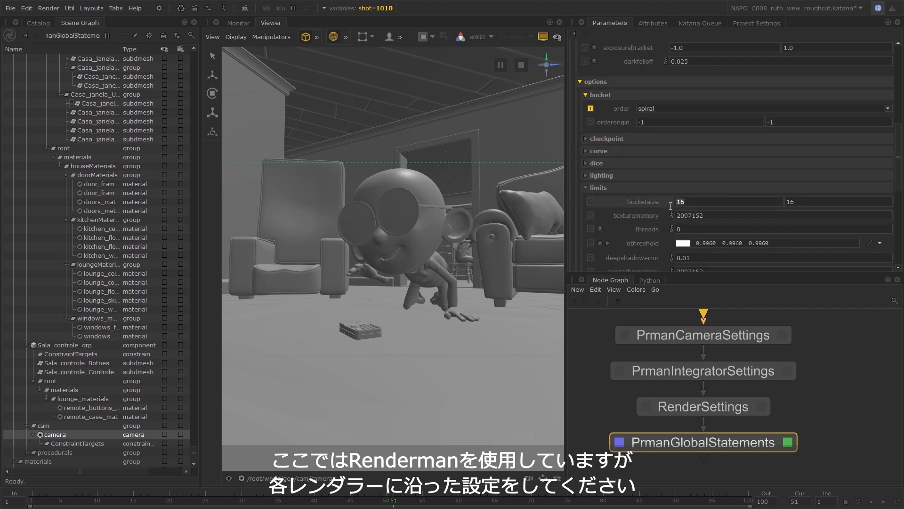
double_click(809, 203)
type("64")
left_click(844, 329)
scroll(816, 408, "down", 4)
left_click_drag(817, 357, 765, 425)
key("Tab")
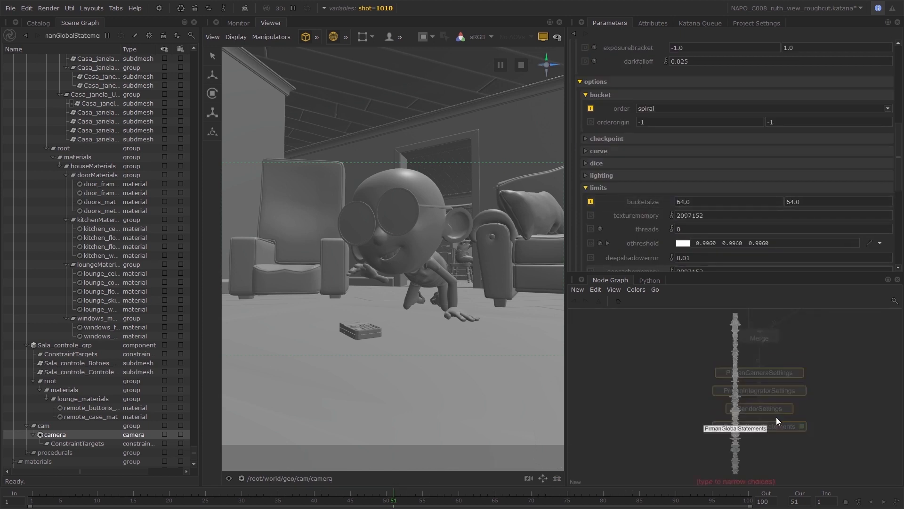
type("back")
key("Return")
Label the backdrop Render Settings, colour it black and set its font scale to 2.
double_click(782, 352)
type("Render Settings")
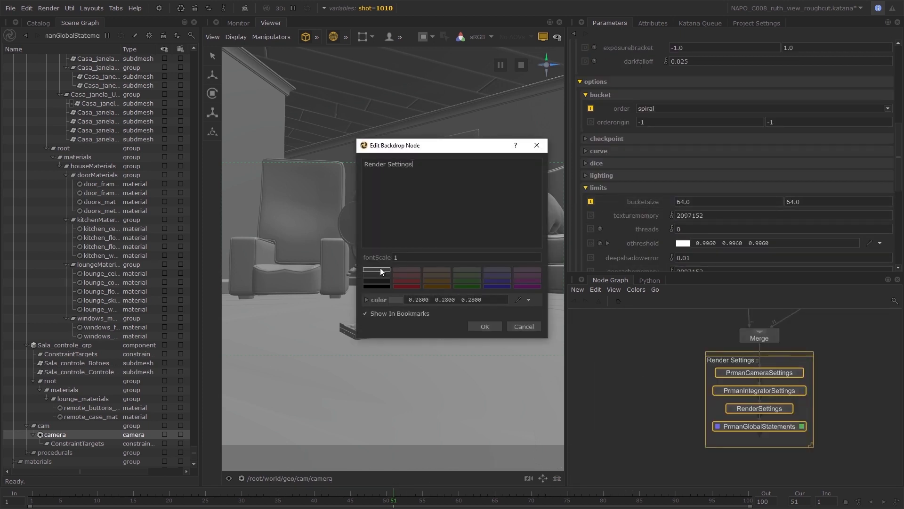
left_click(380, 286)
left_click_drag(398, 257, 384, 259)
type("2")
left_click(485, 327)
Enlarge the Render Settings backdrop and adjust it so its title clears the enclosed nodes.
left_click_drag(812, 445, 836, 458)
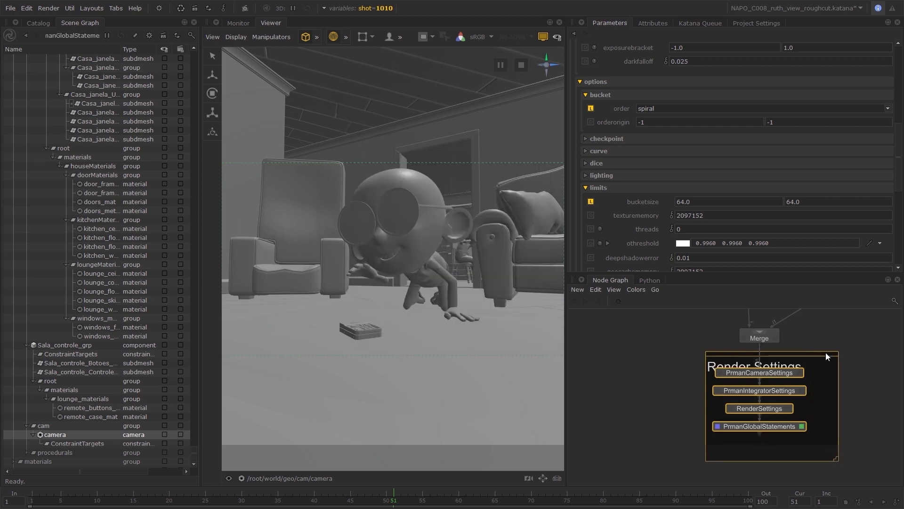
left_click_drag(824, 354, 806, 355)
left_click(842, 382)
scroll(842, 383, "down", 4)
middle_click_drag(835, 385, 767, 396)
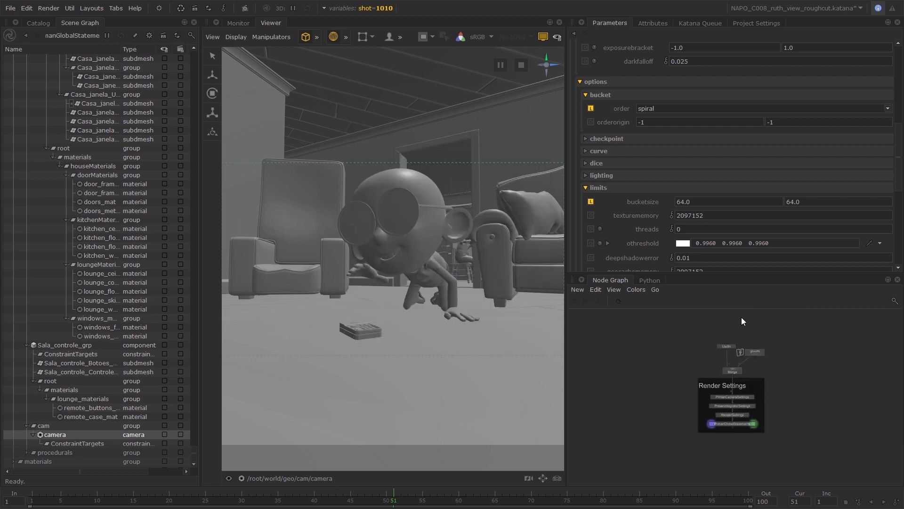
Move the UsdIn, groom and Merge nodes up together to leave space above the Render Settings backdrop.
left_click_drag(730, 275, 730, 240)
scroll(744, 376, "up", 2)
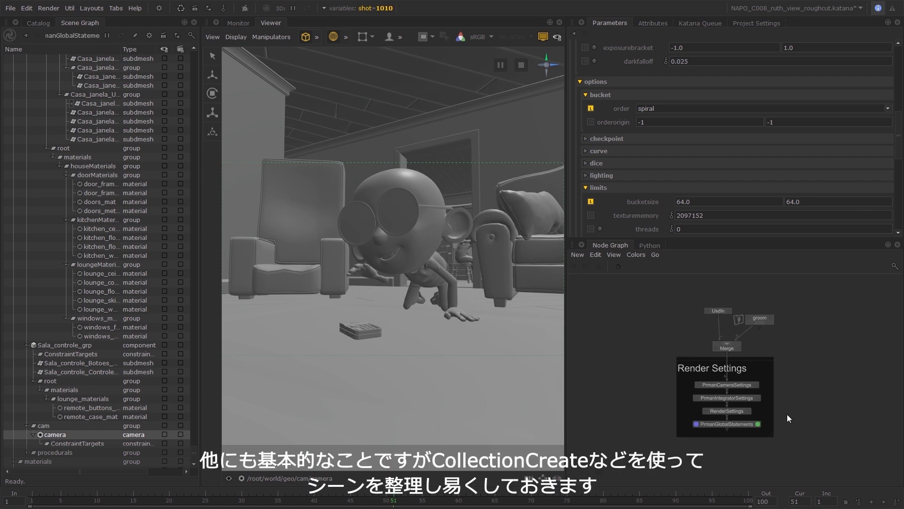
left_click_drag(685, 297, 797, 348)
left_click_drag(727, 348, 728, 318)
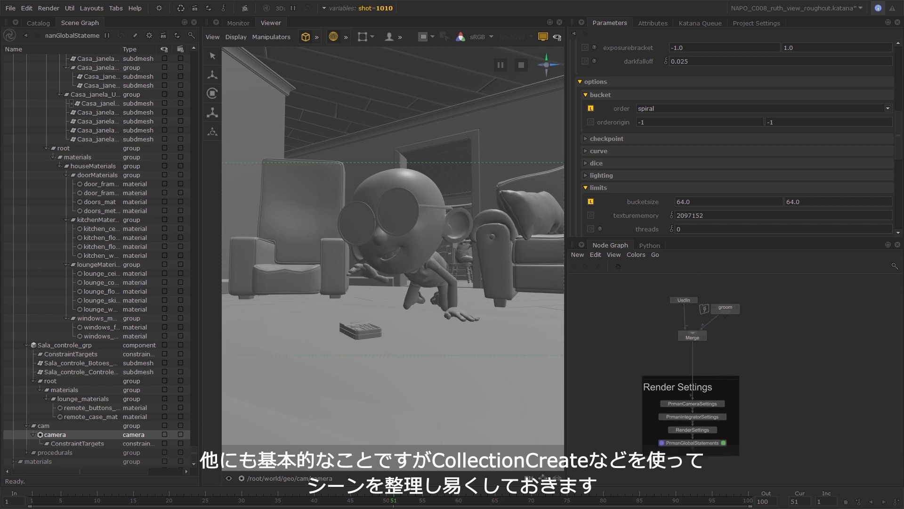
Create a CollectionCreate node below the Merge and move it into a new GroupStack node.
left_click(700, 348)
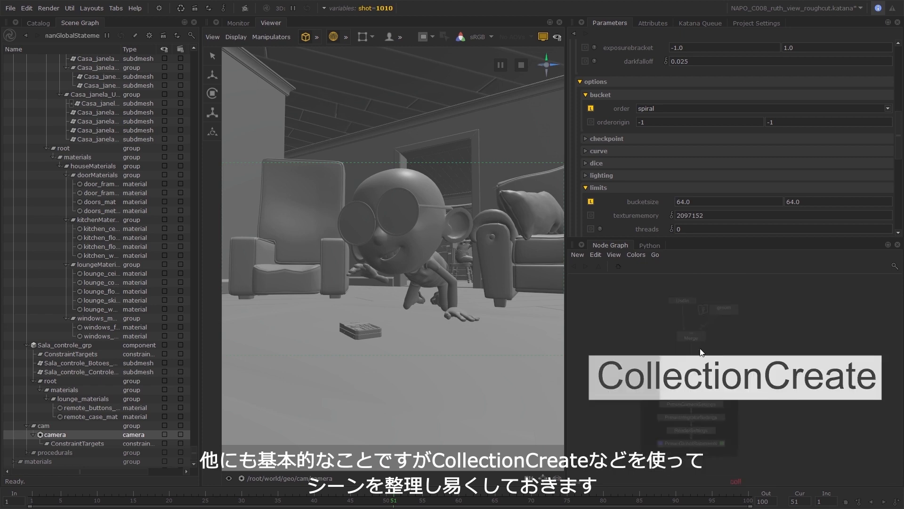
left_click_drag(700, 348, 690, 355)
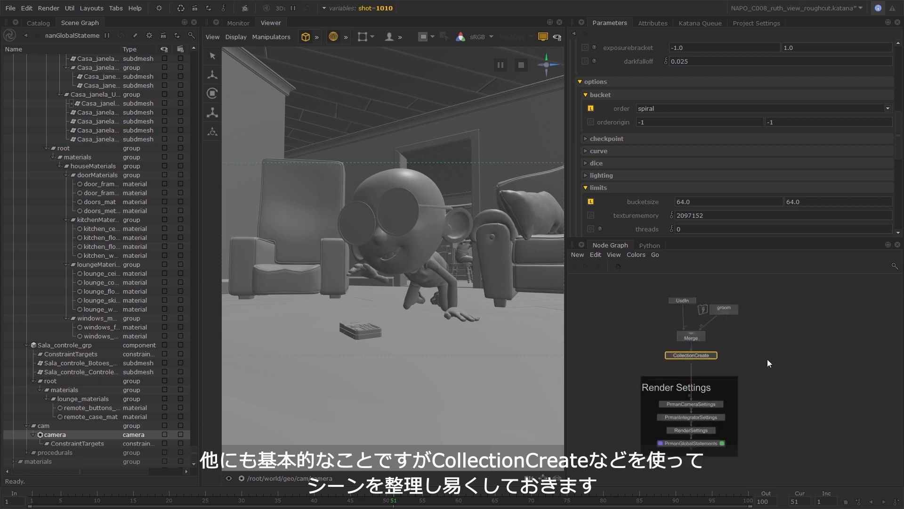
key("Tab")
type("group")
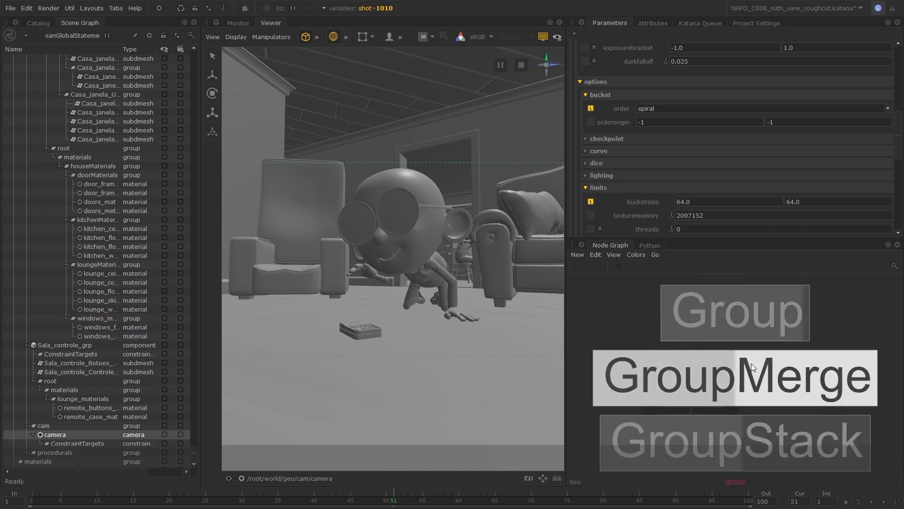
key("Down")
key("Return")
left_click_drag(704, 355, 599, 114)
Connect the GroupStack between the Merge and the Render Settings nodes and centre it in the chain.
middle_click_drag(693, 354, 736, 365)
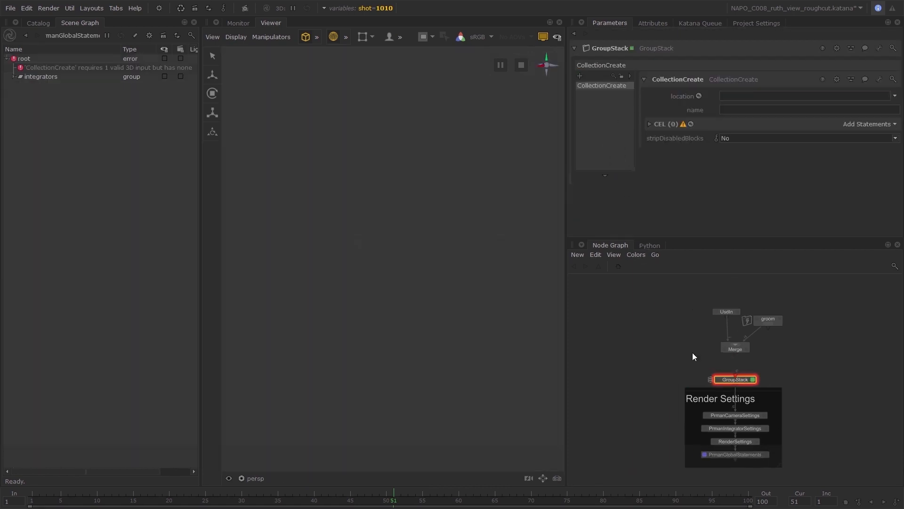
scroll(735, 368, "up", 3)
left_click_drag(734, 350, 737, 372)
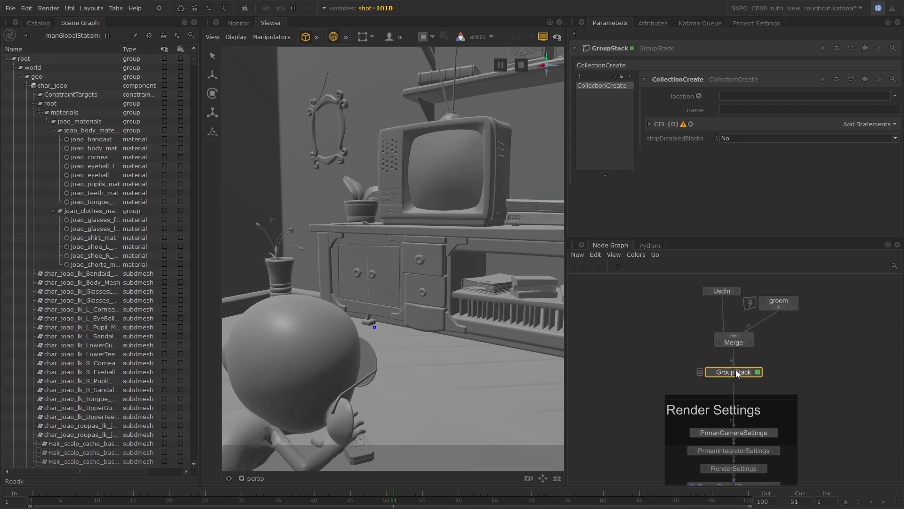
Rename the GroupStack node to CollectionCreateStack.
double_click(737, 373)
type("Collect")
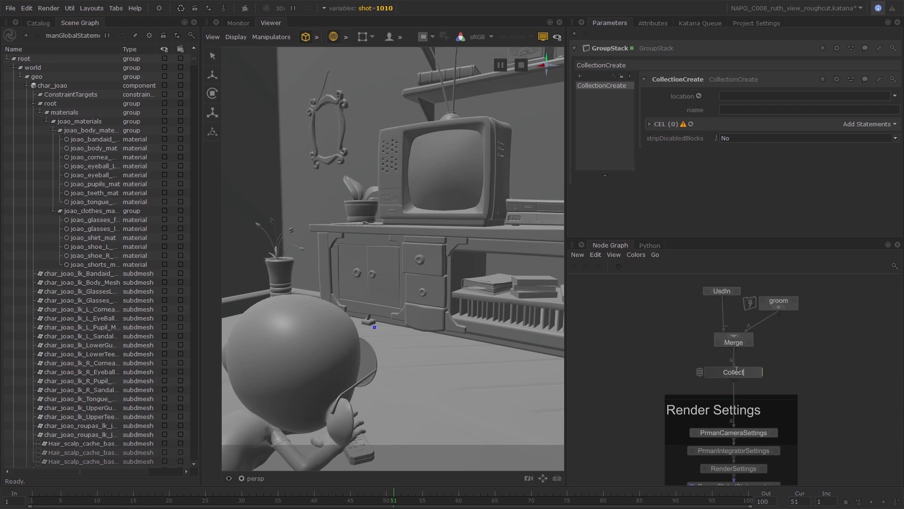
type("ionCreateStack")
key("Return")
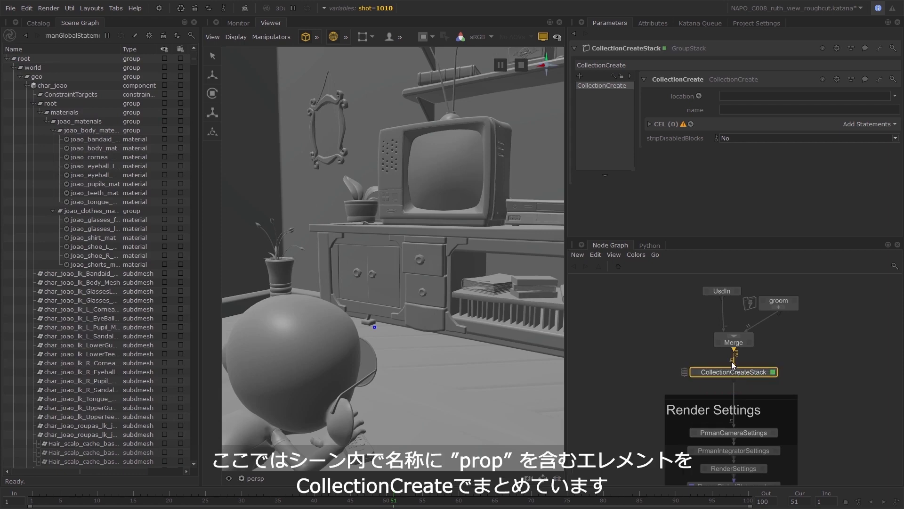
Rename the CollectionCreate node inside the stack to CC__prop.
double_click(673, 79)
type("CC__prop")
key("Return")
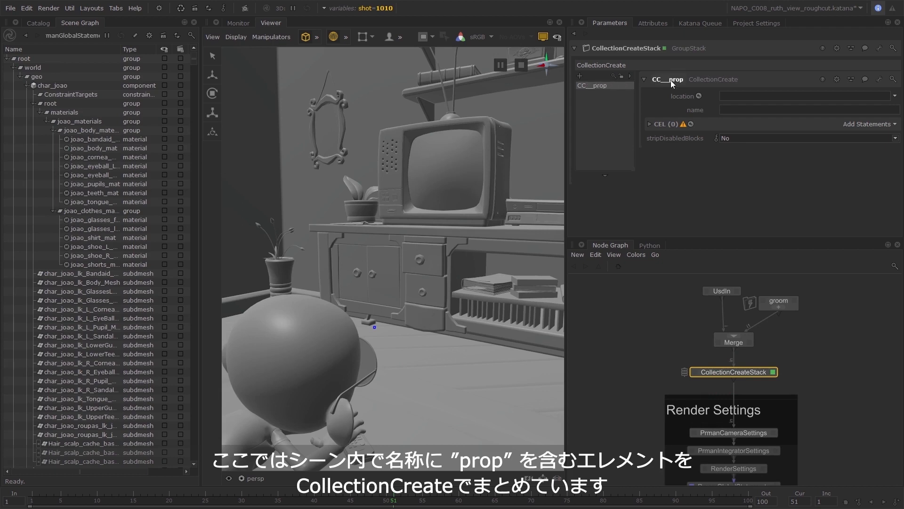
Add a custom CEL statement to CC__prop that matches /root/world/geo//prop*.
left_click(849, 124)
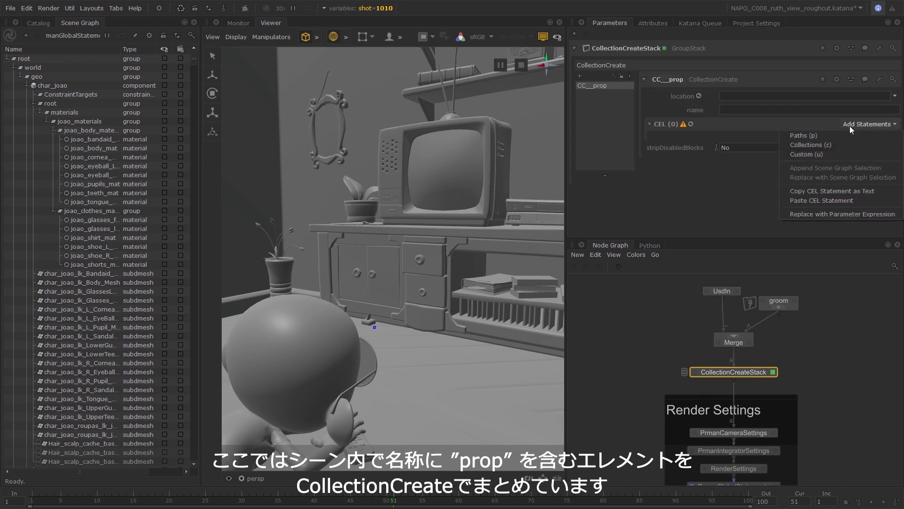
left_click(869, 154)
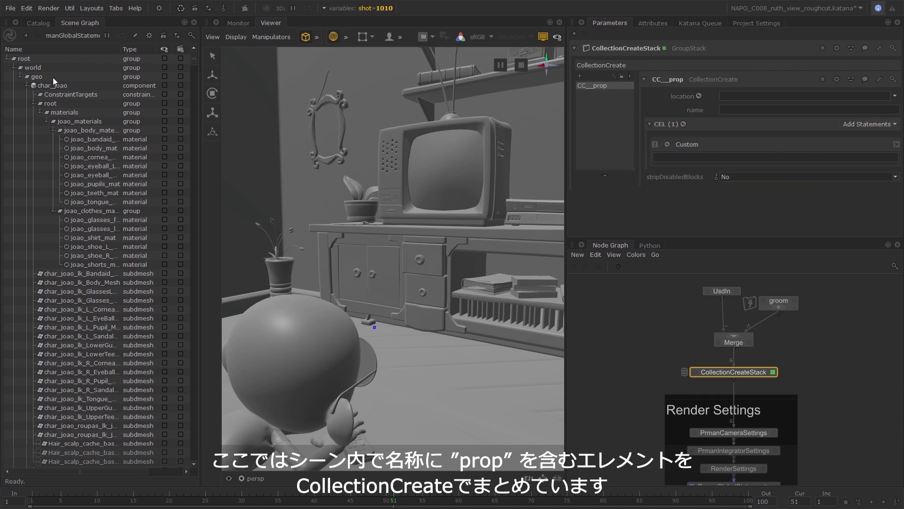
left_click_drag(53, 77, 730, 158)
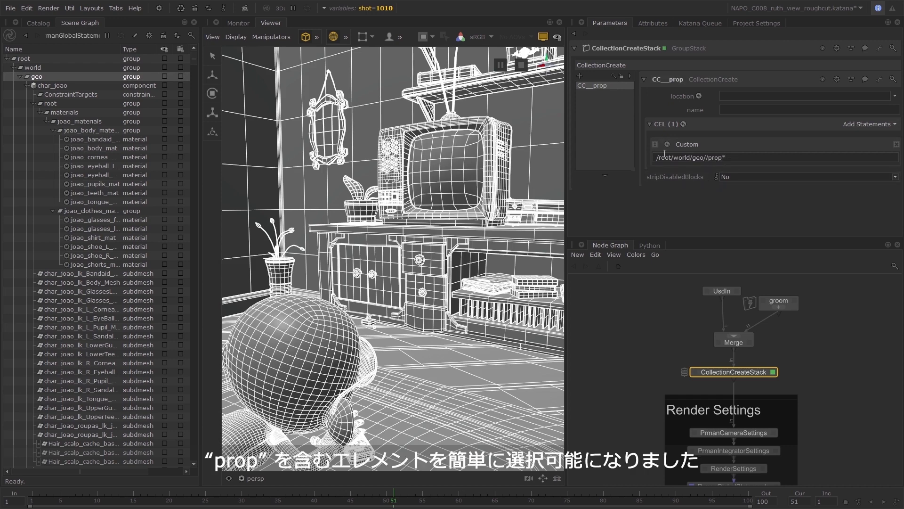
Apply the CC__prop statement and assign a color label to the CC__prop node in the stack.
key("Return")
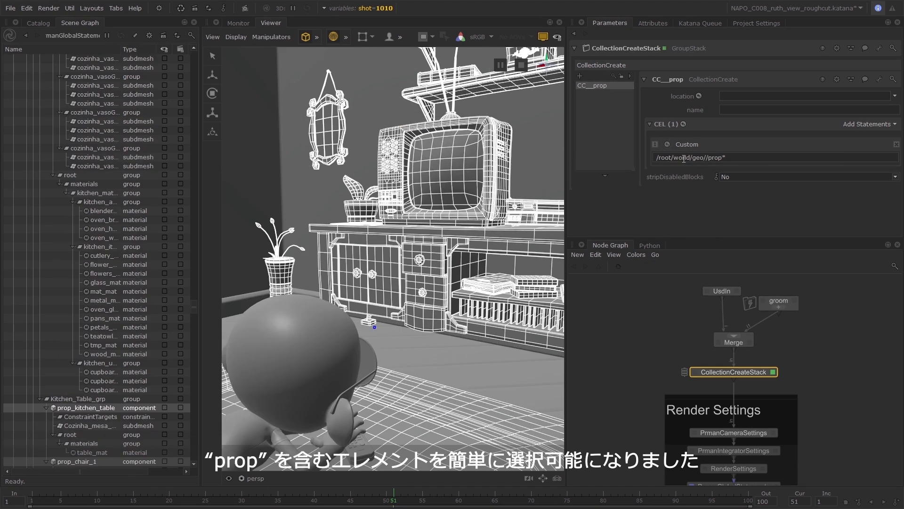
left_click(504, 178)
right_click(596, 89)
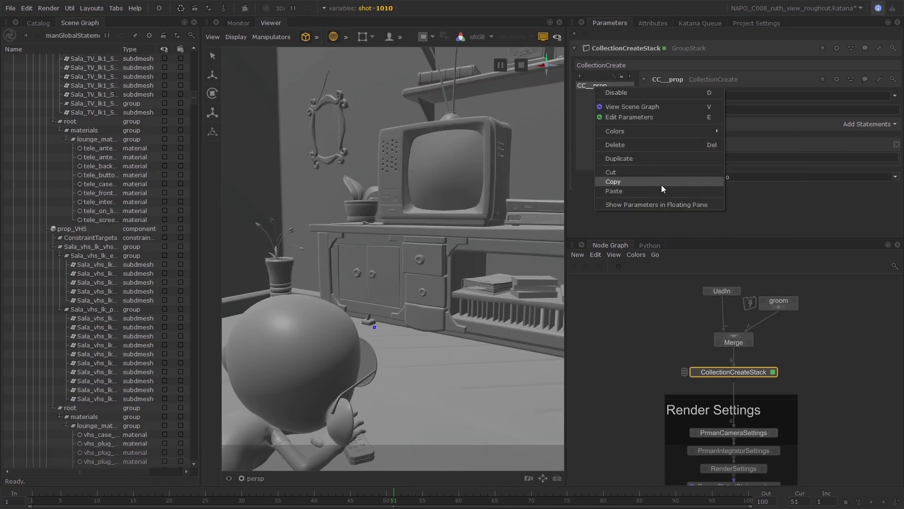
mouse_move(721, 132)
left_click(748, 230)
Add another CollectionCreate node to the stack and rename it CC__env.
left_click(580, 76)
double_click(683, 79)
type("CC__env")
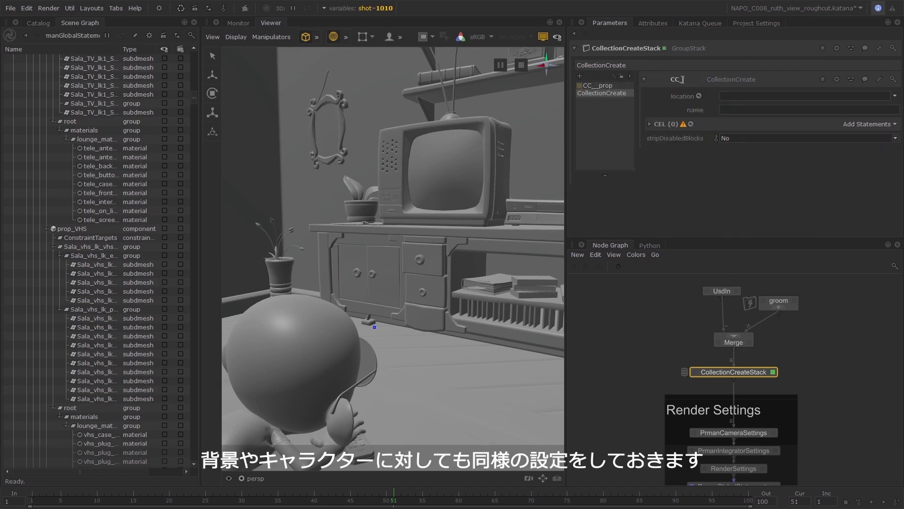
key("Return")
Add a custom CEL statement to CC__env that matches /root/world/geo//env*, reusing the copied geo path.
left_click(869, 124)
left_click(821, 156)
left_click_drag(194, 102, 194, 60)
left_click(56, 77)
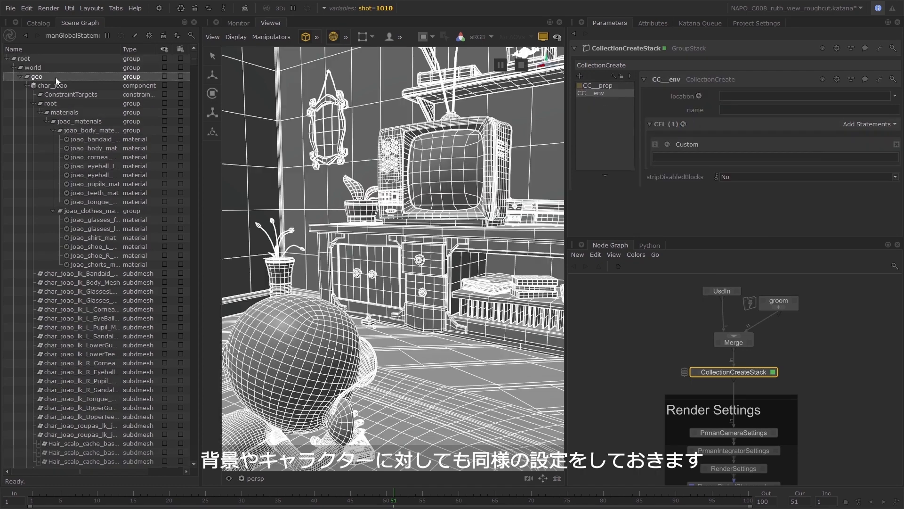
key("ctrl+c")
left_click(732, 157)
key("ctrl+v")
type("//")
left_click(668, 144)
left_click(680, 155)
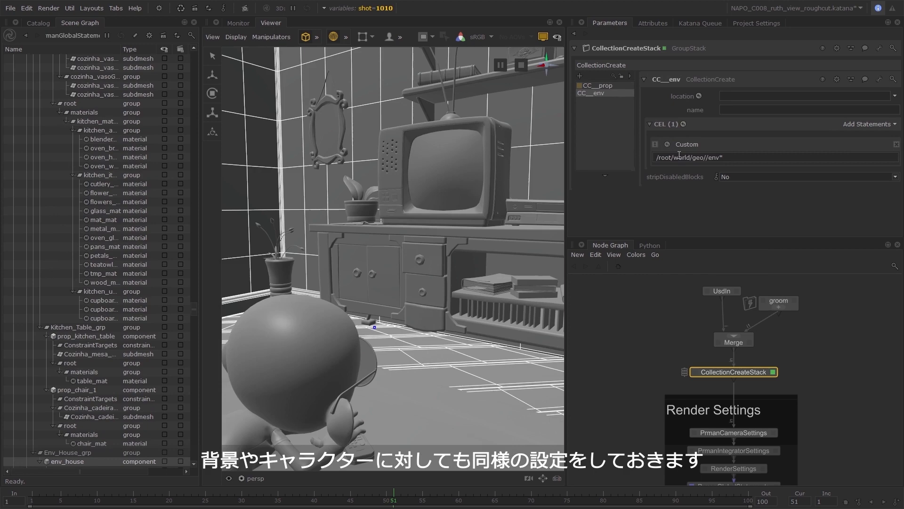
Add a third CollectionCreate node to the stack and rename it CC__charJoao.
left_click(581, 77)
double_click(683, 79)
type("CC__charJoao")
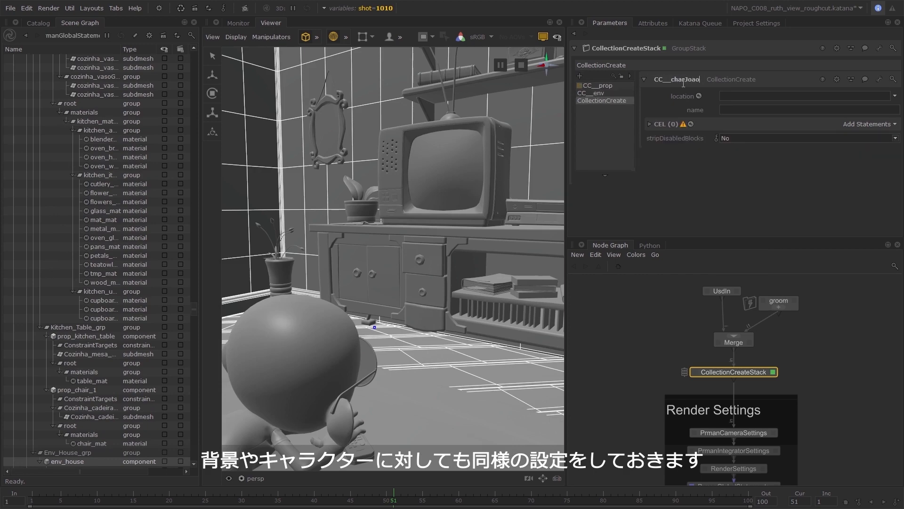
key("Return")
Add the char_joao and groomJoao scene graph locations to the CEL paths of CC__charJoao.
left_click(292, 354)
scroll(87, 177, "up", 2)
left_click(53, 85)
middle_click_drag(52, 86, 861, 126)
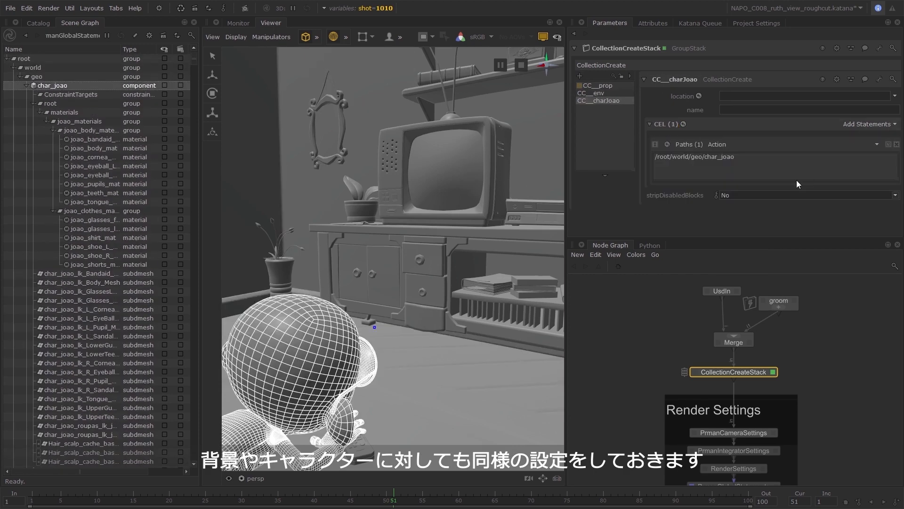
scroll(75, 424, "down", 15)
left_click(78, 436)
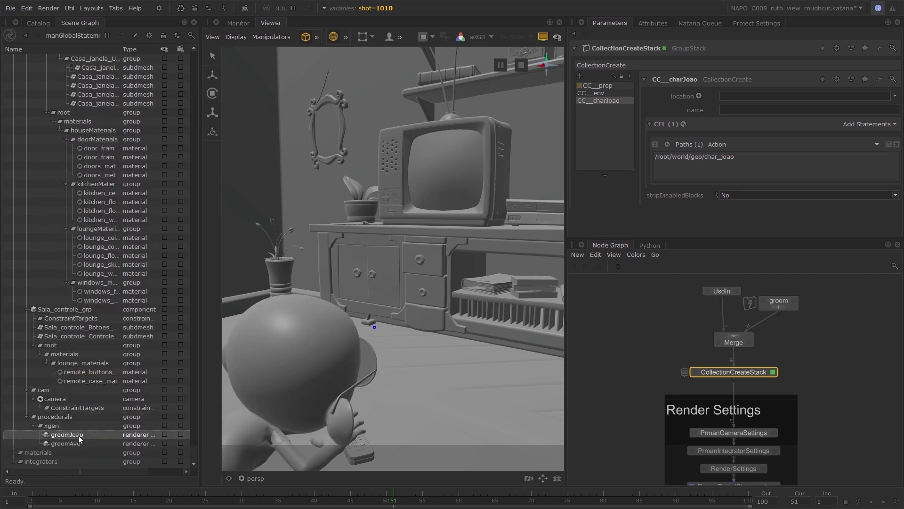
middle_click_drag(78, 437, 779, 177)
Add a CollectionCreate node for the next character and rename it CC__charAvo.
left_click(580, 76)
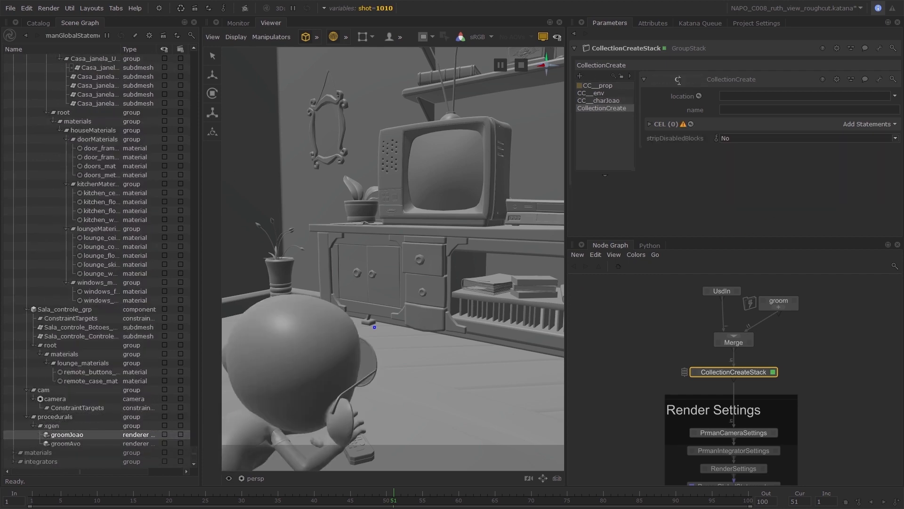
left_click(678, 80)
type("CC__charAvo")
key("Return")
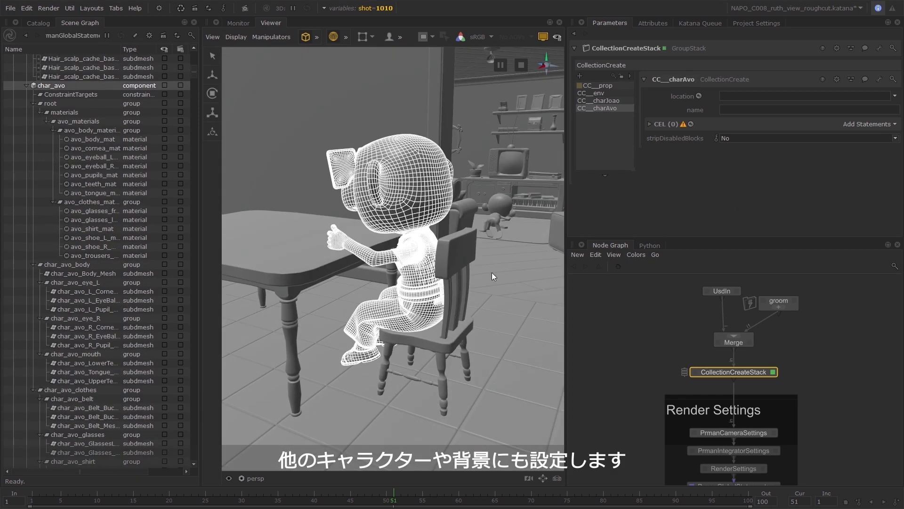
Add a Paths statement to CC__charAvo containing the char_avo and groomAvo locations.
left_click(899, 124)
left_click(871, 135)
middle_click_drag(52, 86, 754, 163)
left_click_drag(193, 73, 193, 462)
middle_click_drag(66, 443, 730, 167)
Add one more character CollectionCreate node to the stack and rename it CC__charMae.
left_click(580, 77)
left_click(687, 78)
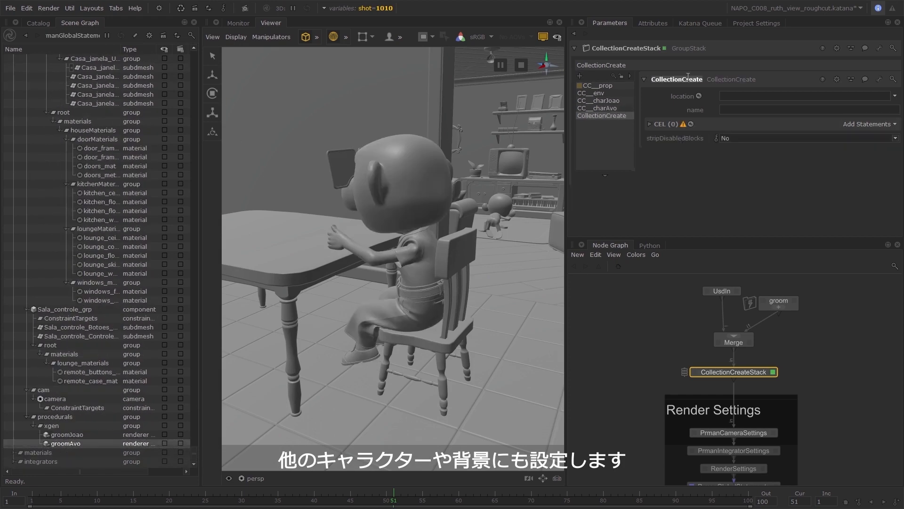
type("CC__charMae")
key("Return")
Switch the global shot variable to another shot and select the scene graph location for CC__charMae.
left_click(377, 8)
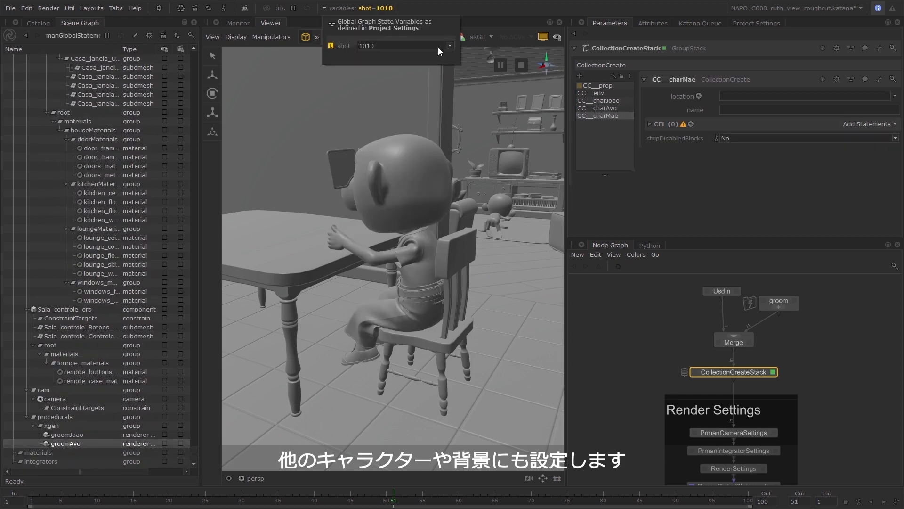
left_click(438, 45)
left_click(442, 75)
left_click(51, 219)
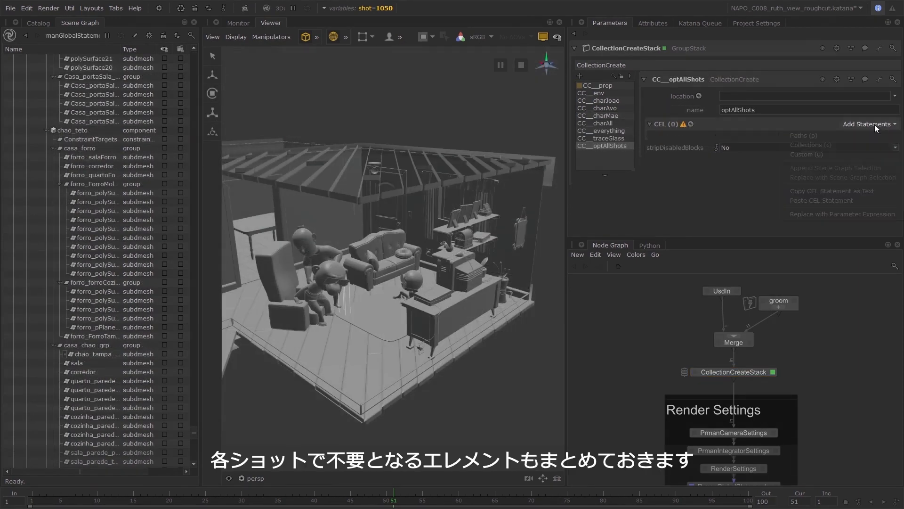
Add a custom CEL statement to CC__optAllShots that matches $char*//Hair_scalp*.
left_click(875, 124)
left_click(680, 156)
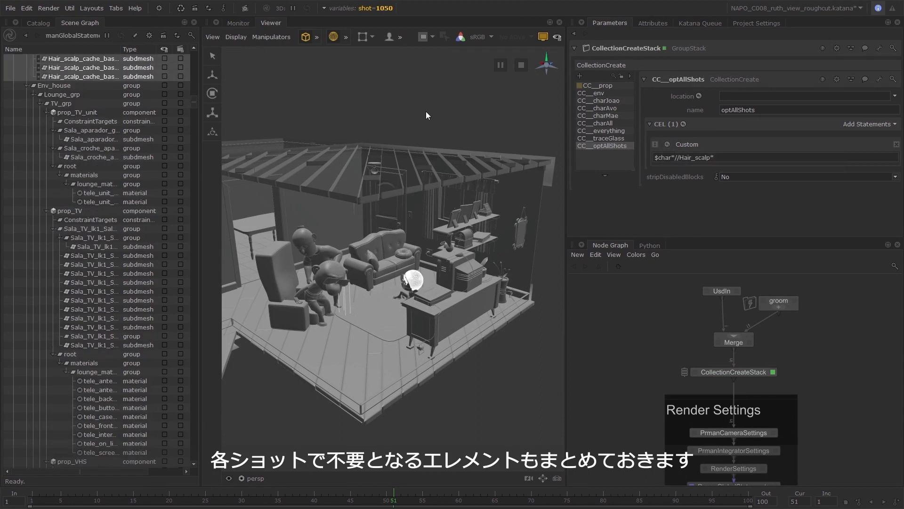
Add a CollectionCreate node renamed CC__optShot1010 and set its collection name to optShot1010.
left_click(579, 75)
left_click(681, 79)
type("CC__opt_")
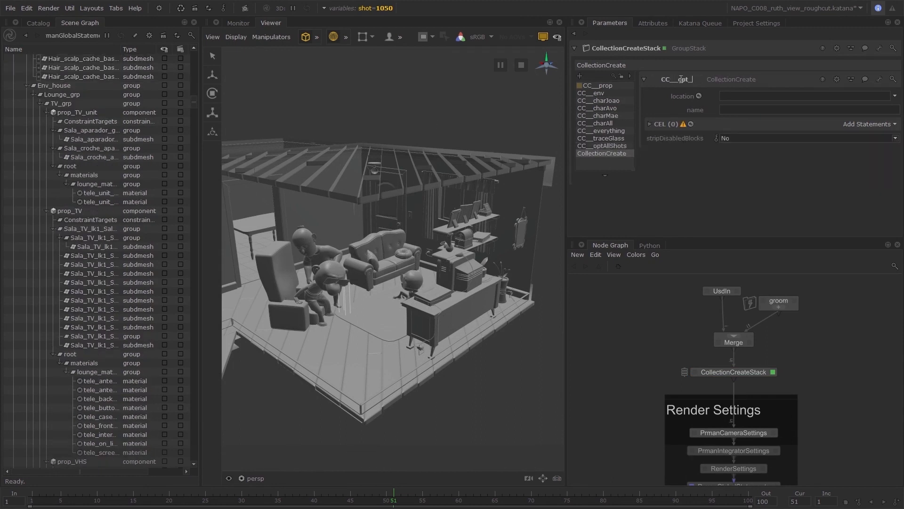
key("BackSpace")
type("Shot1010")
key("ctrl+a")
key("ctrl+c")
left_click(736, 109)
key("ctrl+v")
left_click_drag(737, 109, 696, 109)
key("BackSpace")
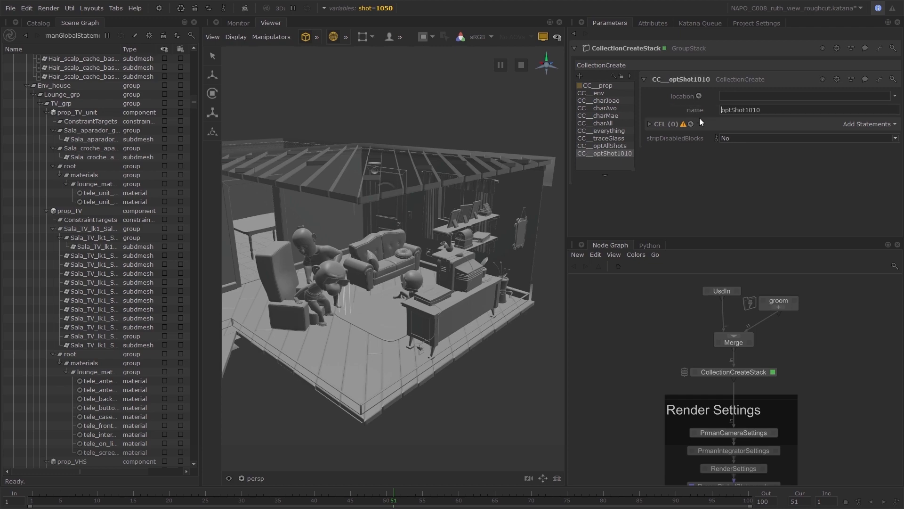
left_click(870, 123)
left_click(871, 152)
left_click(896, 144)
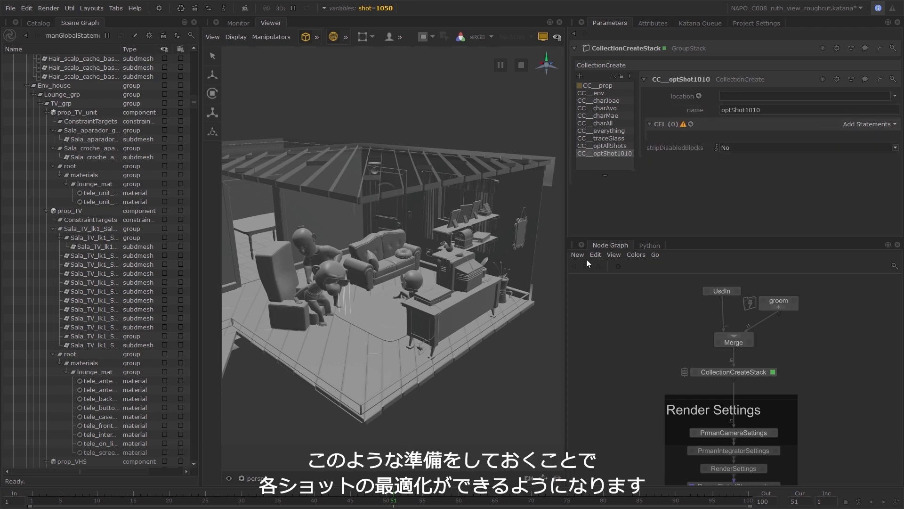
Select TV_grp in the scene graph and switch the global shot variable to another shot.
left_click(89, 139)
scroll(150, 203, "down", 10)
left_click(70, 318)
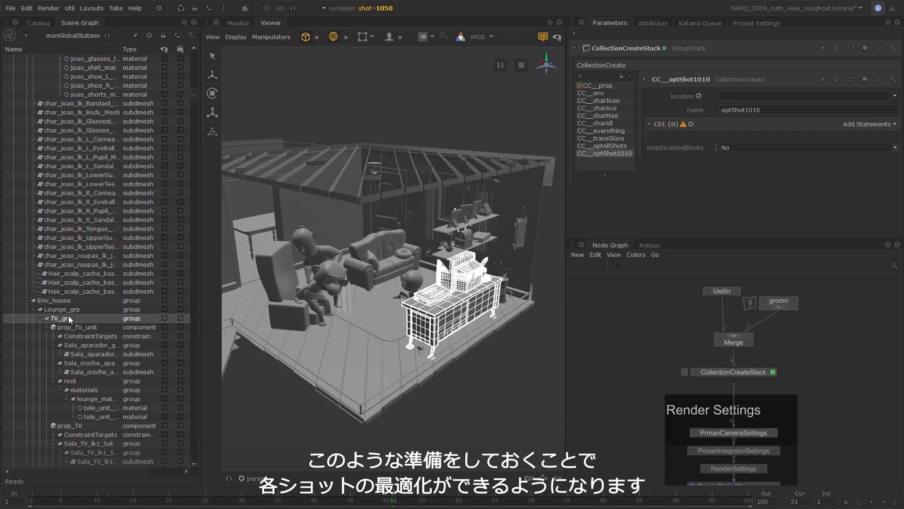
left_click(372, 8)
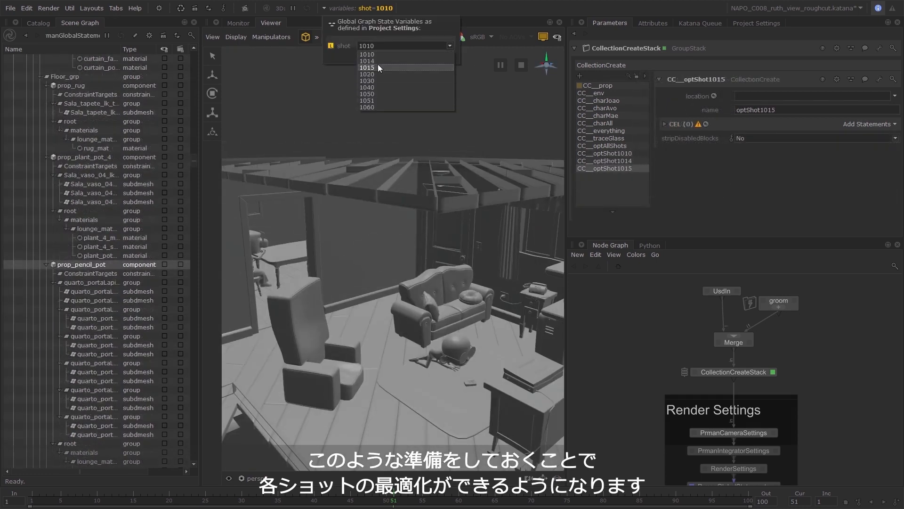
left_click(378, 75)
Add a Paths statement to CC__optShot1015 for the Kitchen_Table_grp location.
scroll(138, 315, "down", 10)
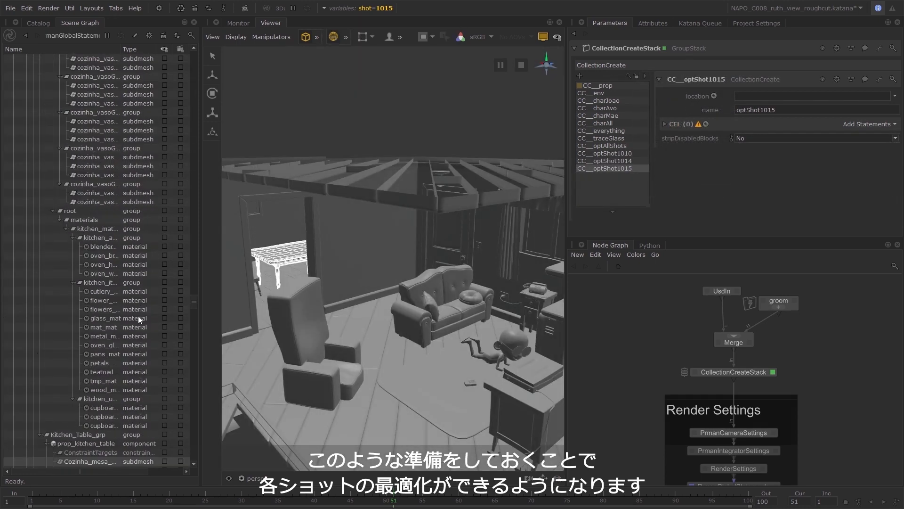
left_click(107, 435)
left_click(870, 124)
left_click(871, 133)
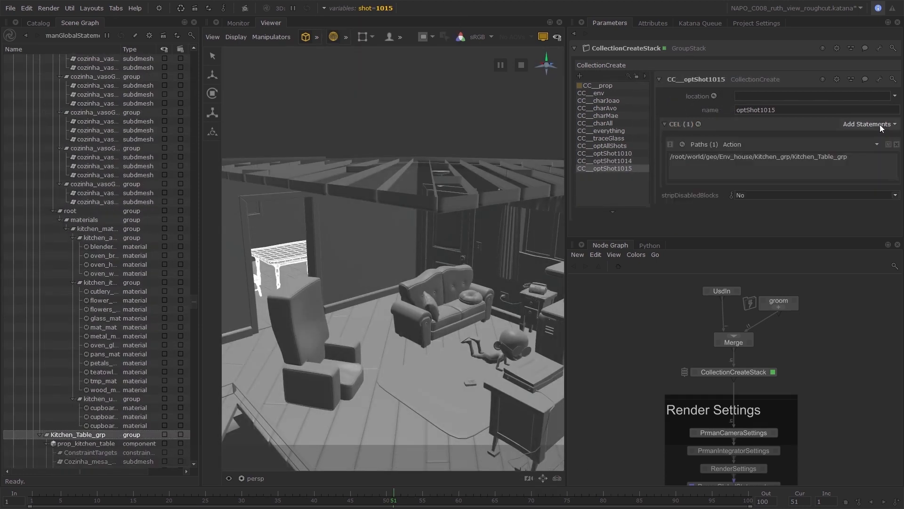
Add a CollectionCreate node renamed CC__optShot1020 and set its collection name to optShot1020.
left_click(580, 76)
left_click(690, 78)
type("CC__optShot1020")
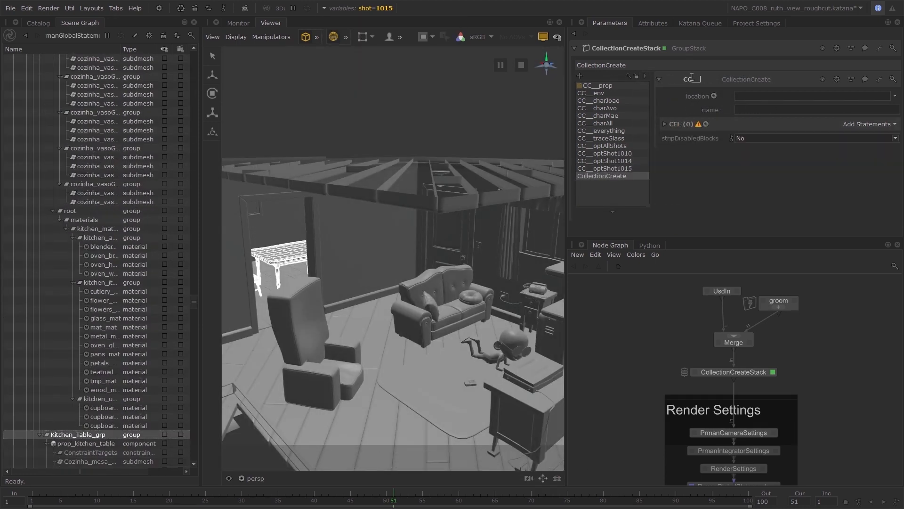
key("Return")
left_click(747, 110)
key("ctrl+v")
Select the TV cabinet mesh in the viewer and add a Paths statement to CC__optShot1020.
left_click(523, 414)
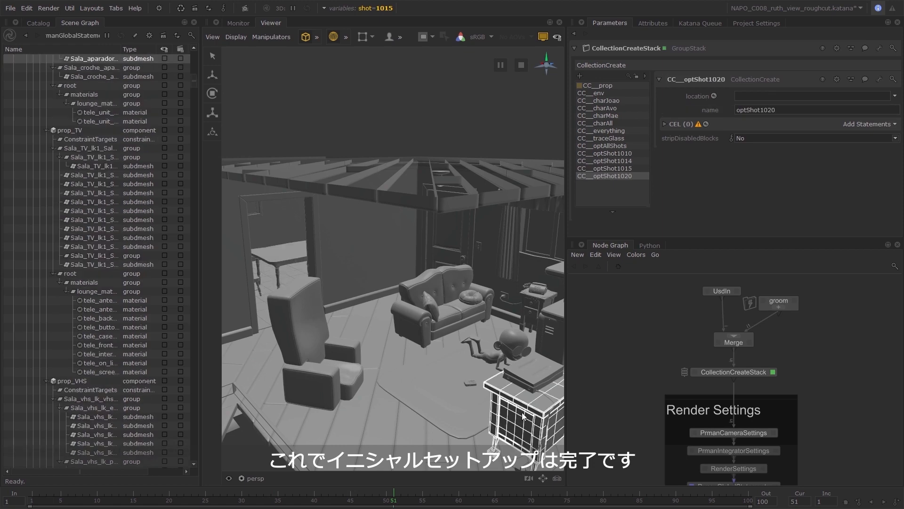
left_click(869, 124)
left_click(871, 133)
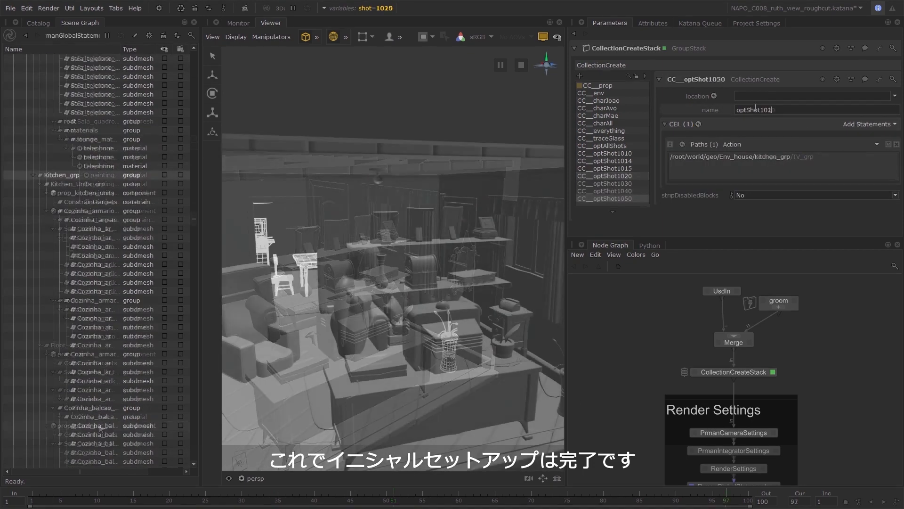
Add a CollectionCreate node renamed CC__optShot1051 and set its collection name to optShot1051.
left_click(579, 76)
left_click(691, 79)
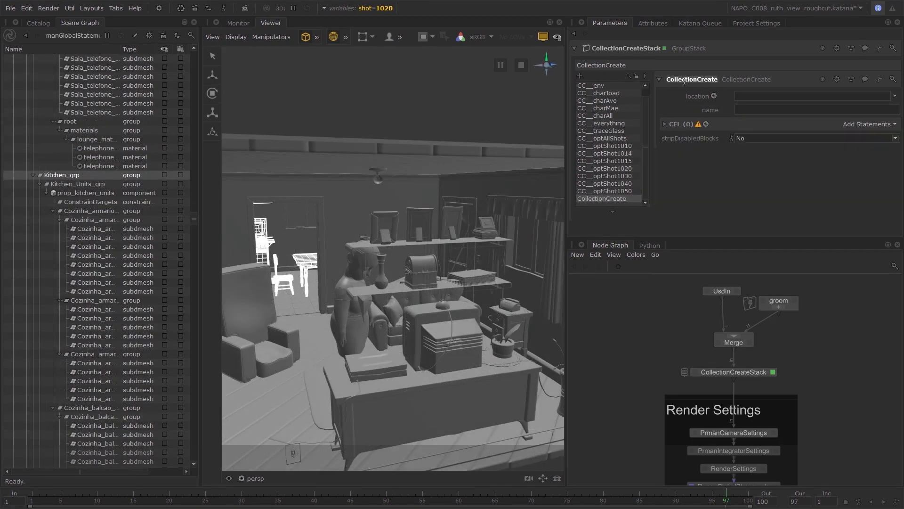
type("CC__optShot1051")
key("Return")
left_click(755, 110)
key("ctrl+v")
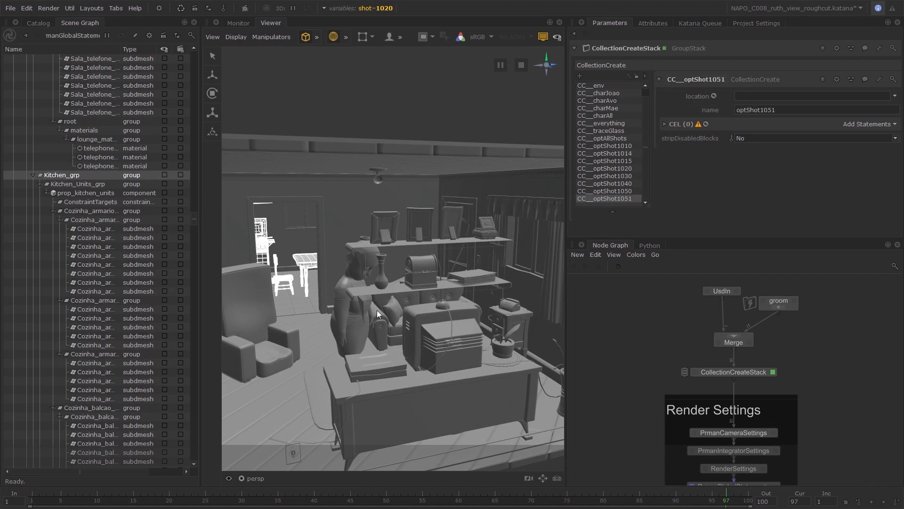
Select the furniture behind the doorway in the viewer and pick a scene graph location for CC__optShot1051.
left_click(265, 306)
scroll(123, 299, "up", 13)
scroll(123, 299, "down", 13)
left_click(94, 371)
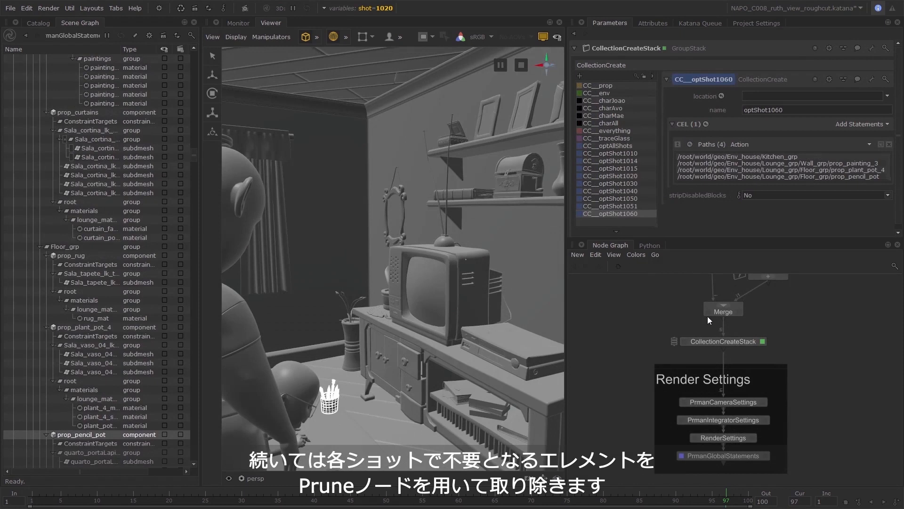
Move CollectionCreateStack up slightly and insert a Prune node between it and the Render Settings group.
left_click_drag(733, 341, 733, 332)
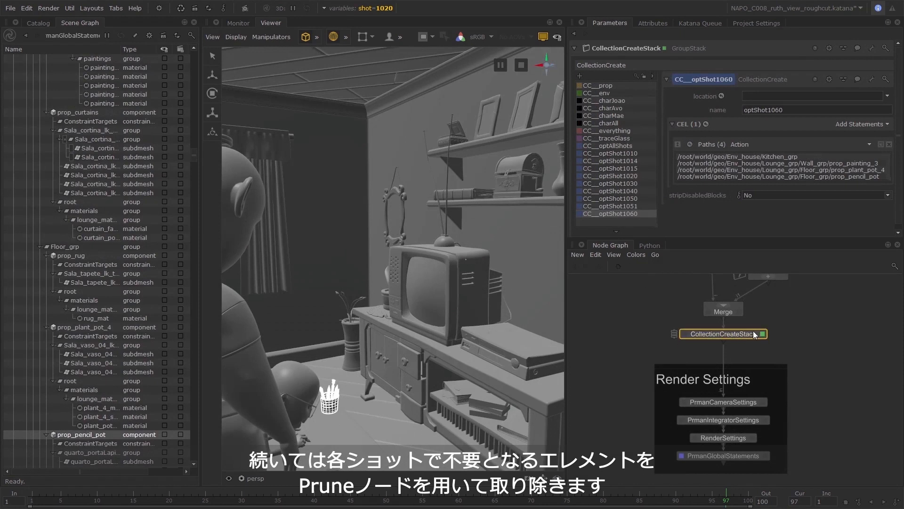
key("Tab")
type("prun")
key("Return")
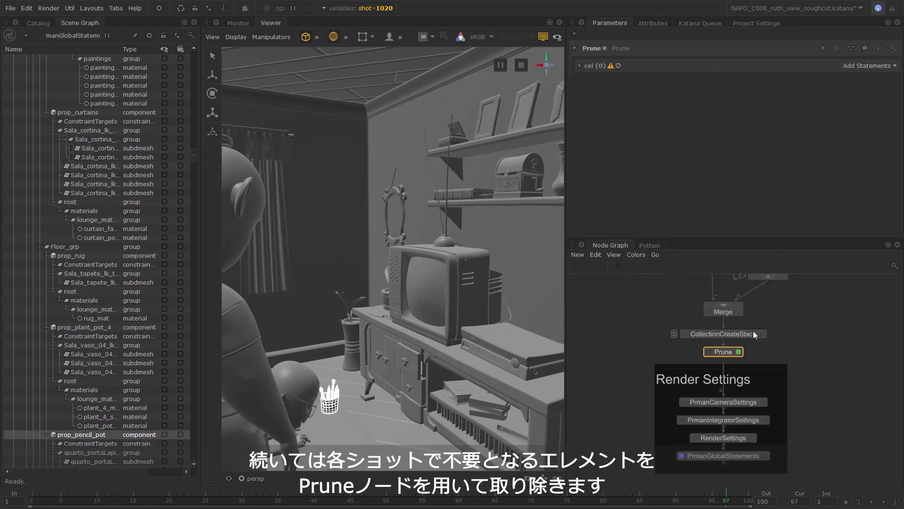
Add a CEL statement to the Prune node and make it a parameter expression.
left_click(876, 66)
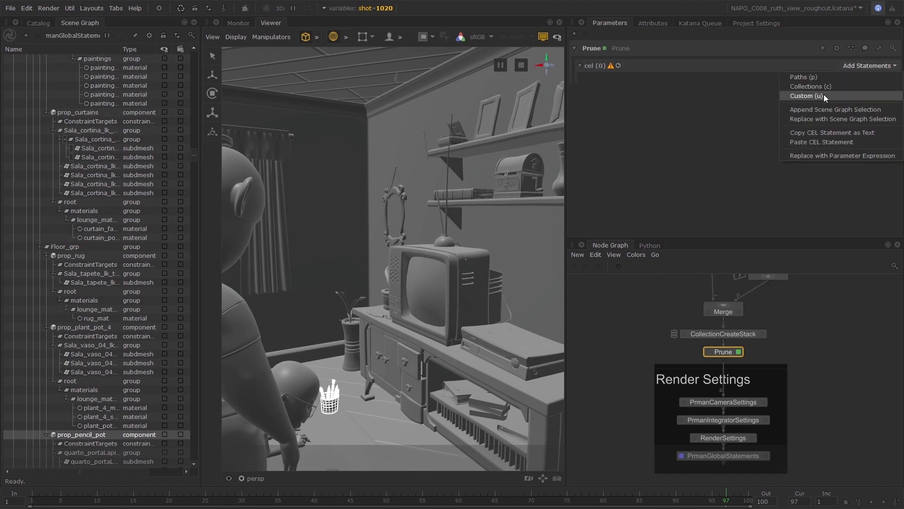
left_click(823, 94)
right_click(651, 103)
left_click(671, 145)
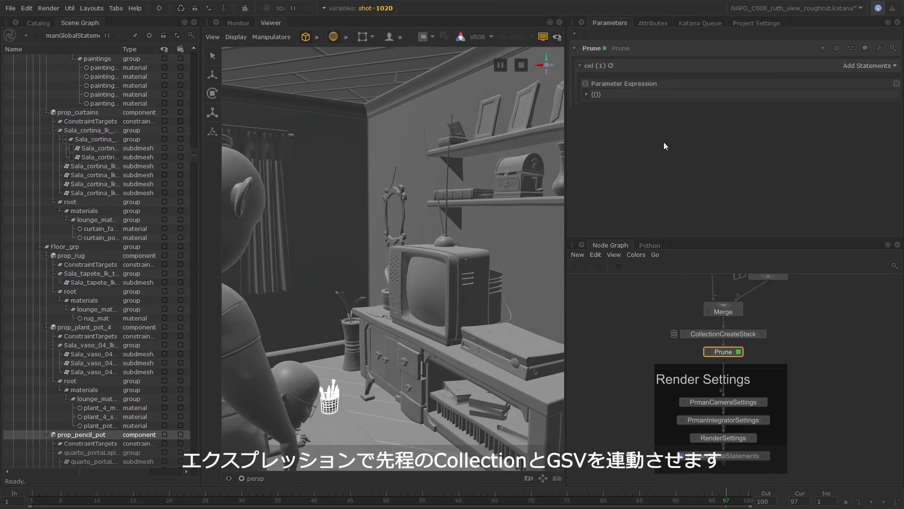
Set the Prune node's CEL expression to '(($optAllShots $optShot'+getVar('shot')+'))'.
left_click(587, 95)
type("$")
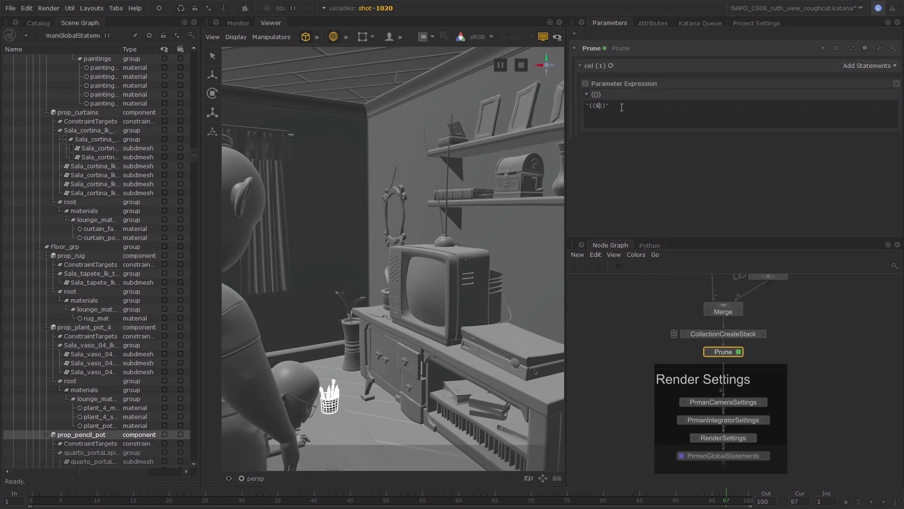
type("optAllShots $optShot'+getVar('shot')+")
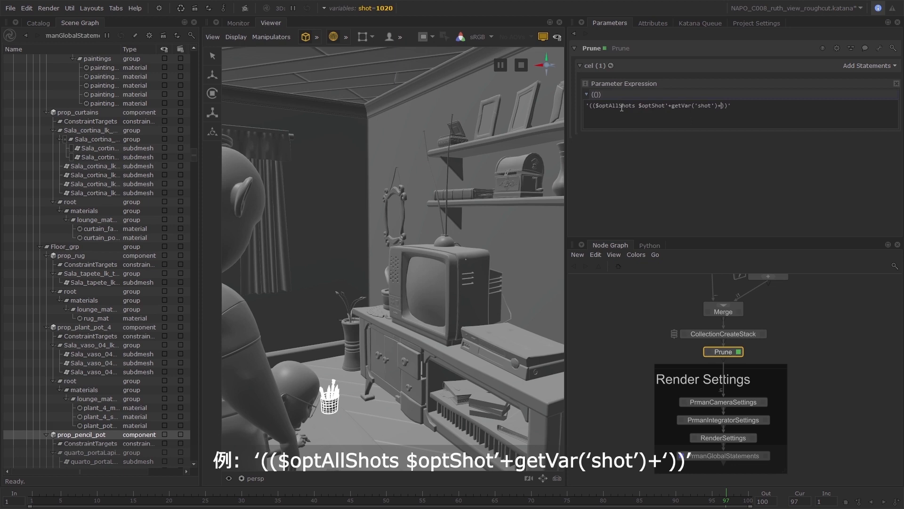
left_click(654, 162)
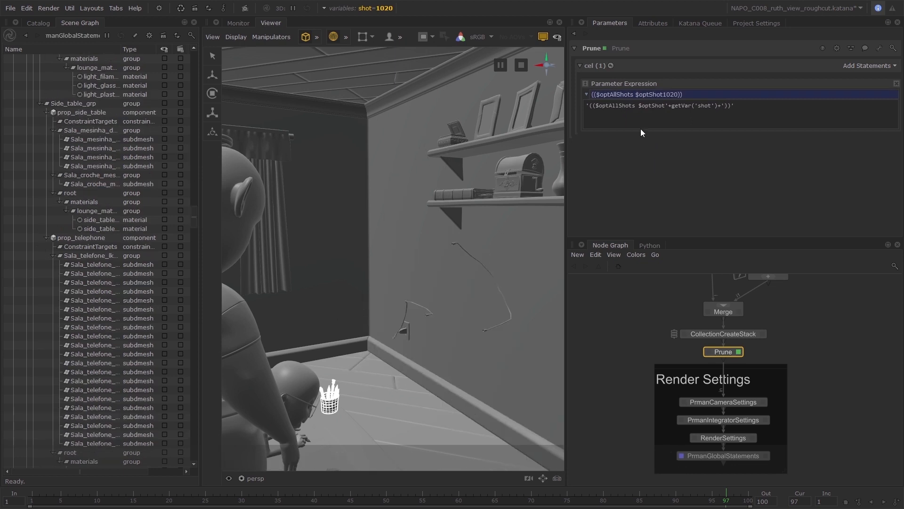
Switch the shot variable to 1010 and to 1014 to check which elements get pruned in each shot.
left_click(374, 9)
left_click(449, 46)
left_click(424, 55)
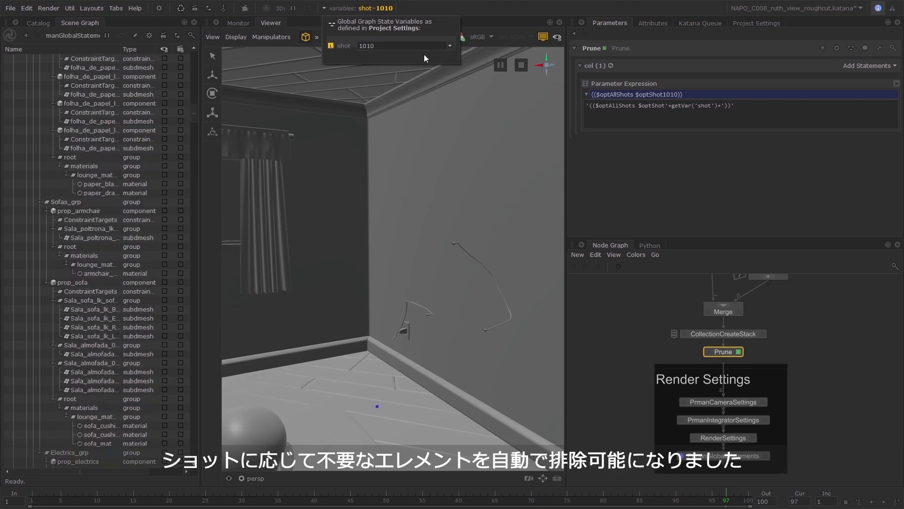
left_click(448, 46)
left_click(415, 60)
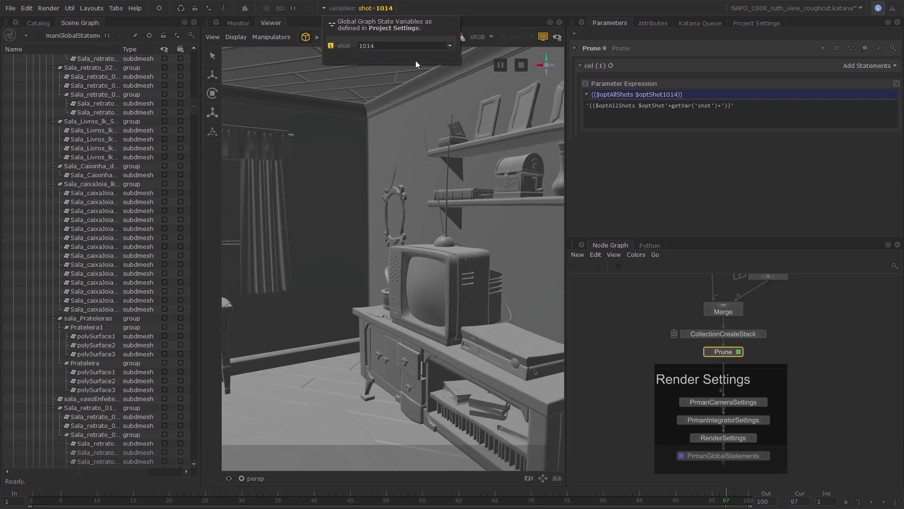
left_click(329, 311)
scroll(330, 312, "down", 5)
left_click_drag(330, 312, 510, 311, "alt")
Check shot 1015 in the viewer and set the shot variable to 1030.
left_click(375, 9)
left_click(445, 46)
left_click(401, 71)
left_click(446, 46)
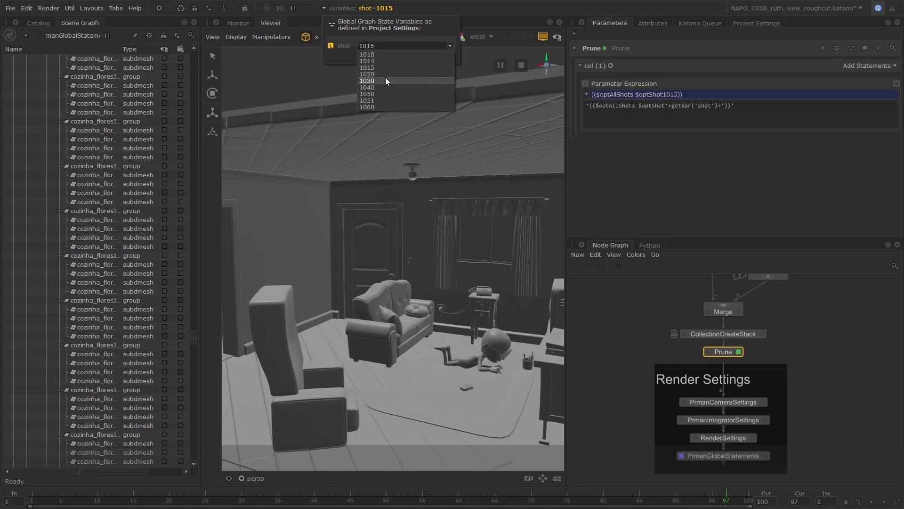
left_click(383, 80)
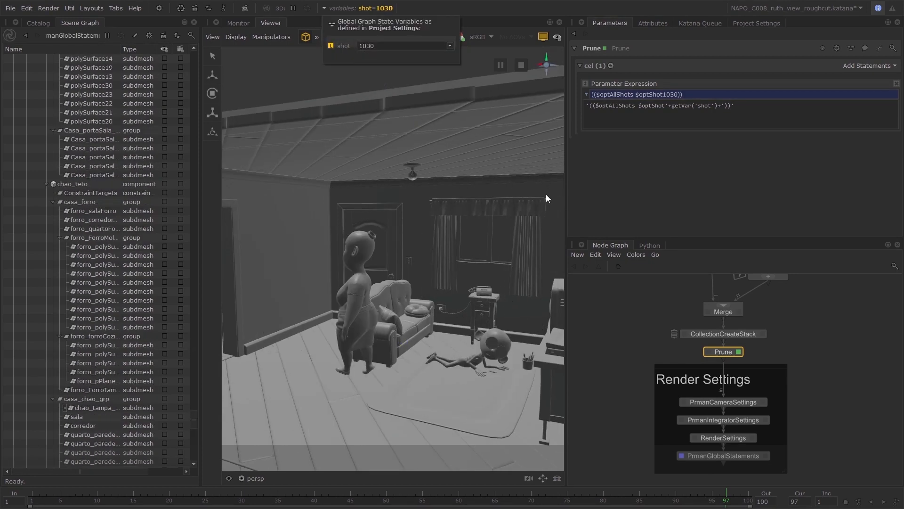
Move the nodes above the Render Settings group up to make room and rename the Prune node to PruneOpt.
left_click(800, 337)
scroll(801, 337, "down", 1)
middle_click_drag(752, 349, 732, 378)
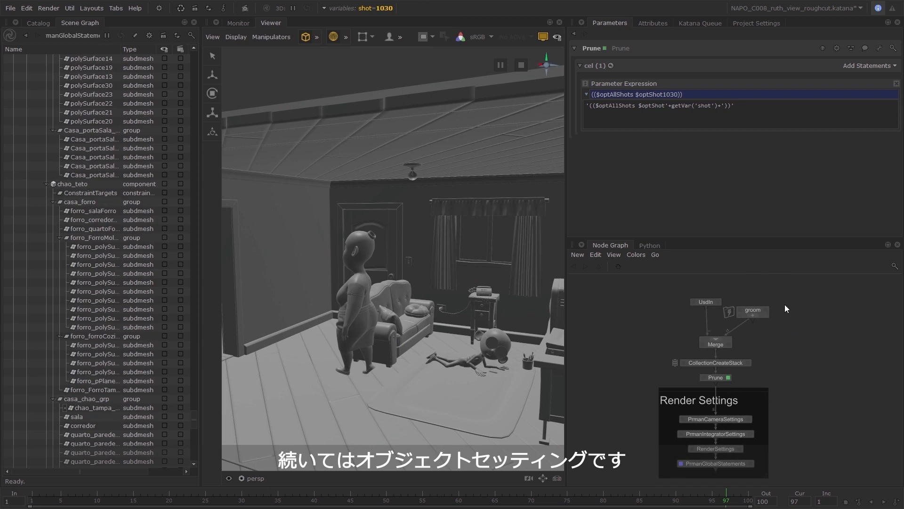
left_click_drag(784, 304, 716, 353)
left_click(722, 354)
double_click(723, 353)
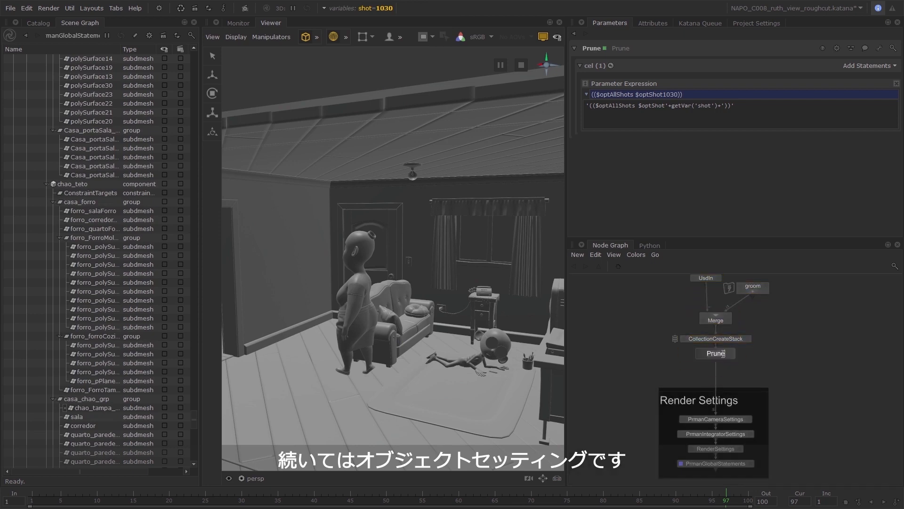
type("Opt")
key("Return")
Insert a PrmanObjectStatements node below PruneOpt and name it POS__default_displacement.
key("Tab")
type("prm")
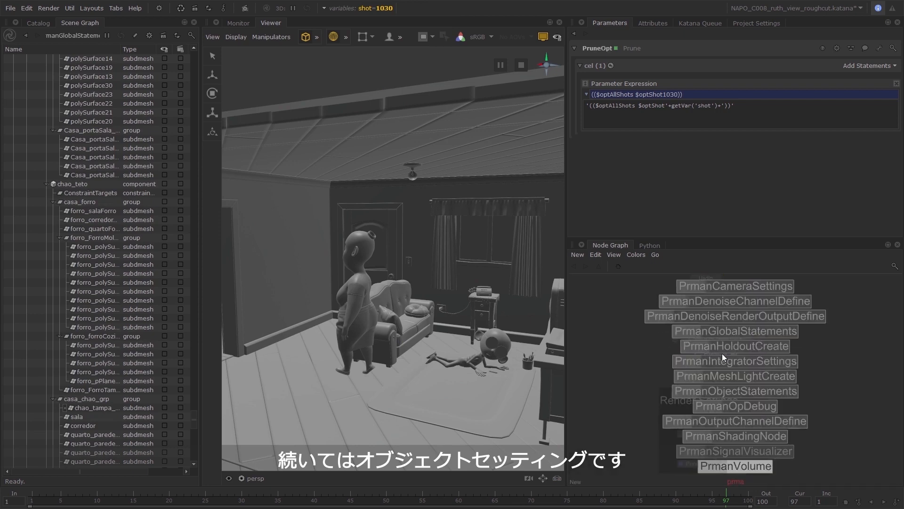
key("Up")
key("Up")
key("Up")
key("Up")
key("Up")
key("Return")
left_click(621, 48)
type("PO")
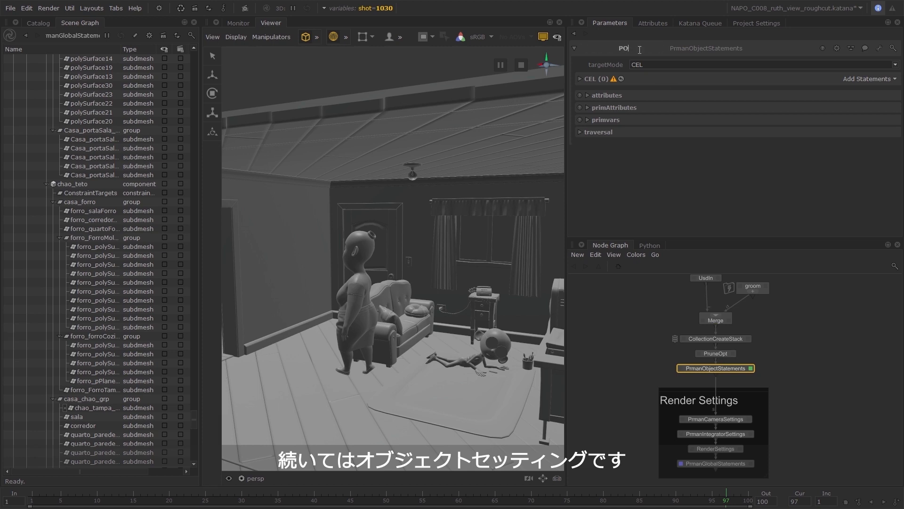
type("S__default_displacement")
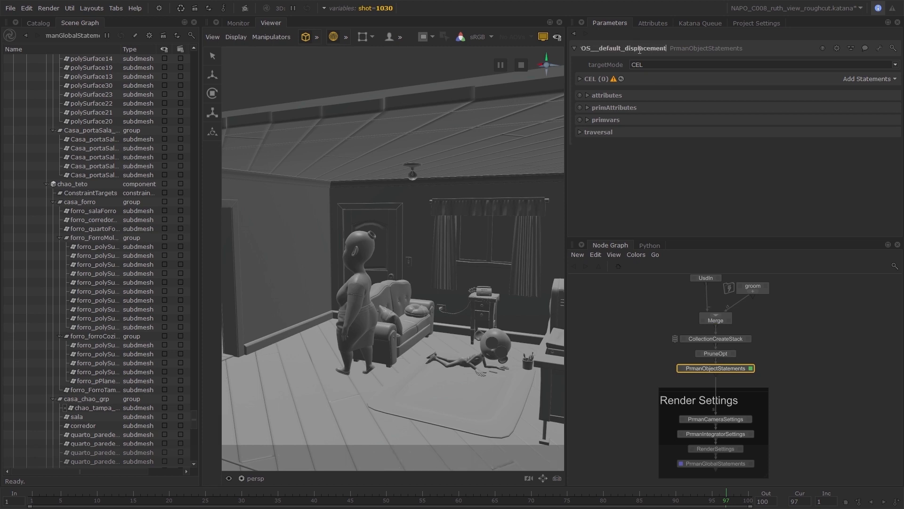
key("Return")
Add the custom CEL statement $everything to POS__default_displacement and set its displacementbound Sphere to 2.
left_click(869, 79)
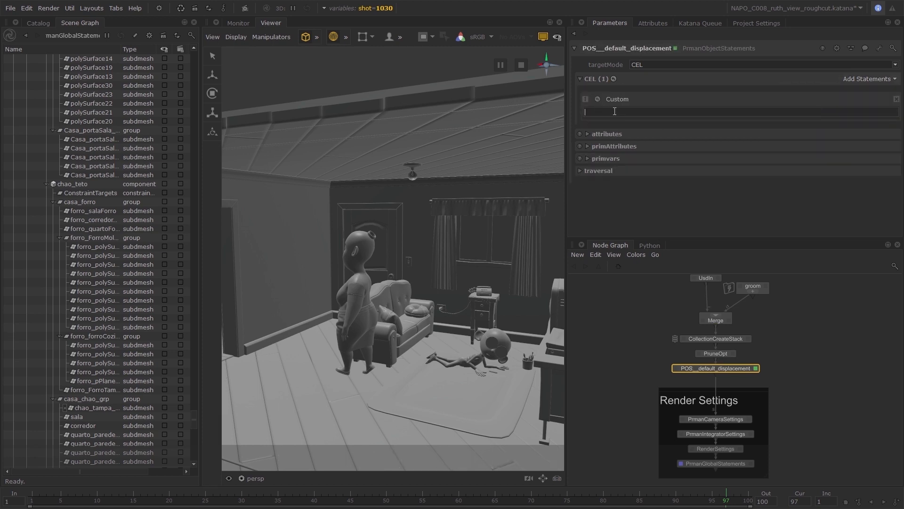
left_click(614, 111)
type("$everything")
left_click(612, 146)
scroll(627, 179, "down", 1)
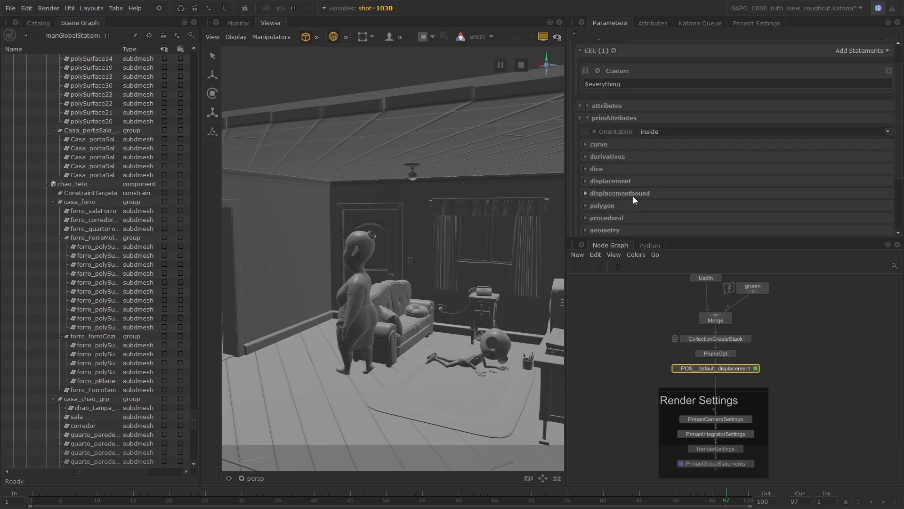
left_click(633, 195)
Create a GroupStack node above the Render Settings group and put POS__default_displacement into it.
left_click(784, 368)
key("g")
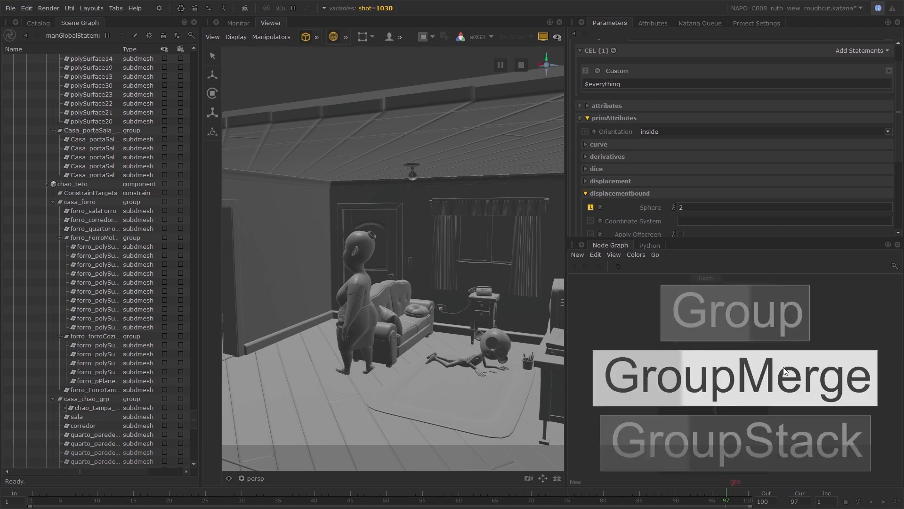
left_click(783, 366)
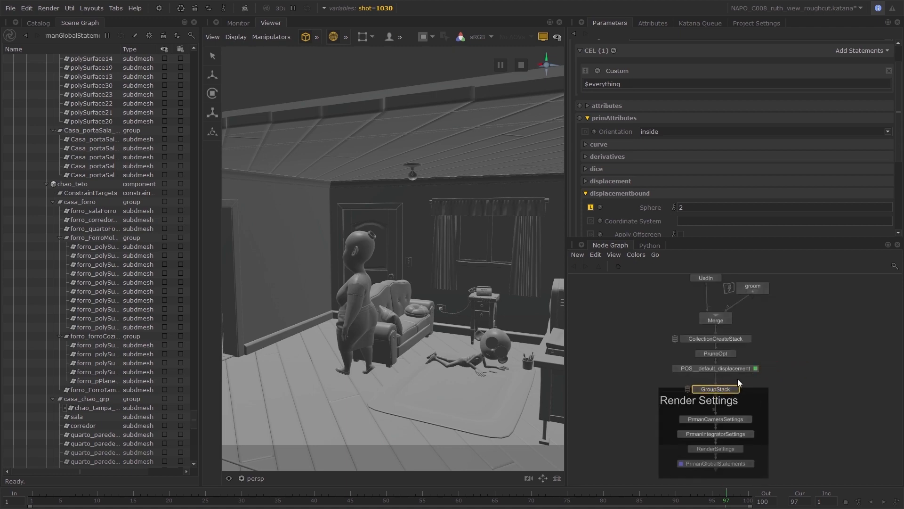
left_click_drag(741, 368, 723, 369)
left_click(718, 389)
Rename the GroupStack node to POS_Stack.
double_click(723, 372)
type("POS")
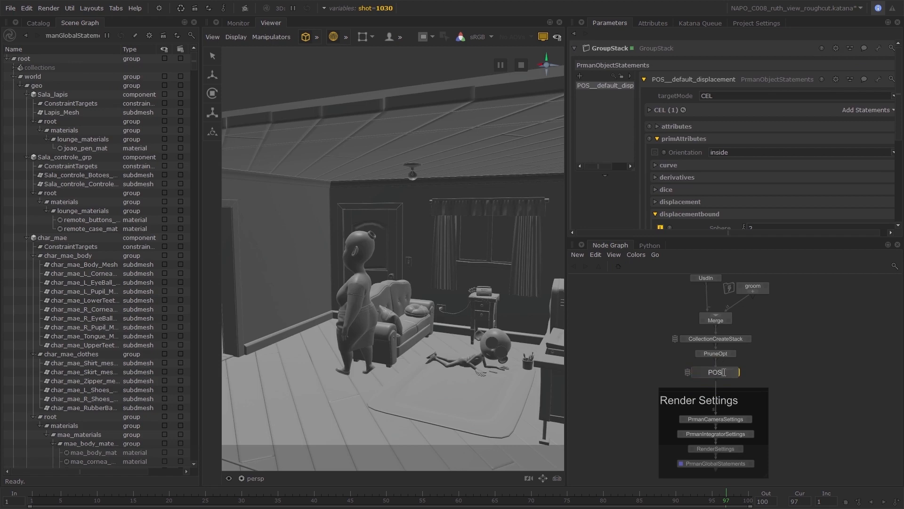
type("_Stack")
key("Return")
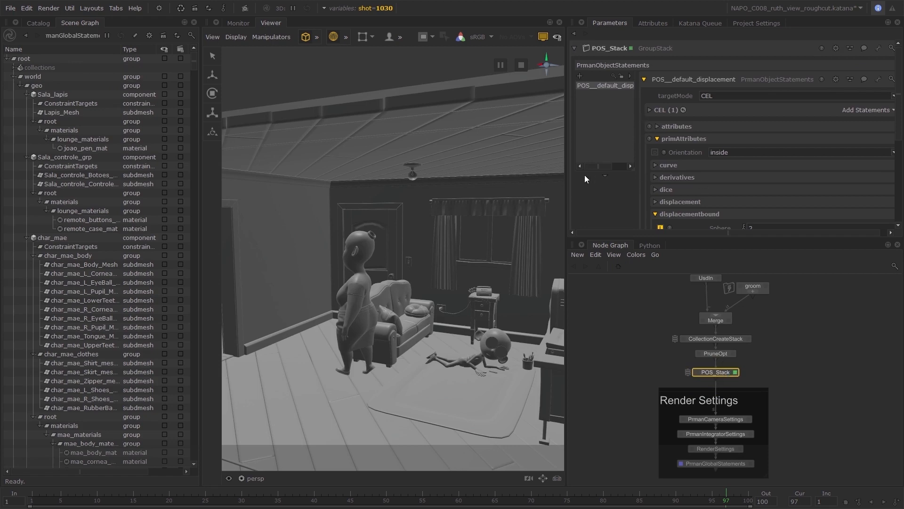
Widen the parameter area, add a second PrmanObjectStatements entry to POS_Stack and name it POS__default_trace.
left_click_drag(567, 179, 613, 194)
left_click(530, 76)
double_click(672, 83)
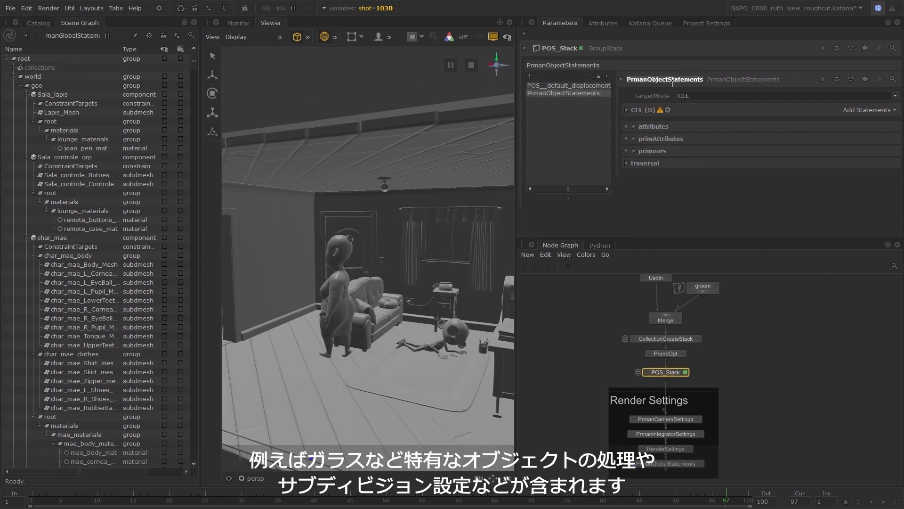
type("POS__default_trace")
key("Return")
Add the custom CEL statement $everything to POS__default_trace and set one of its attributes to 9.
left_click(854, 110)
left_click(855, 135)
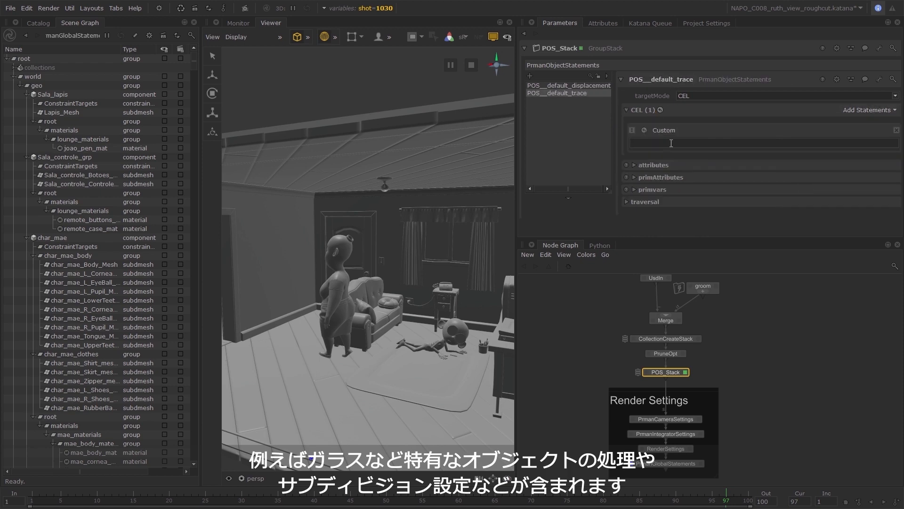
type("$everything")
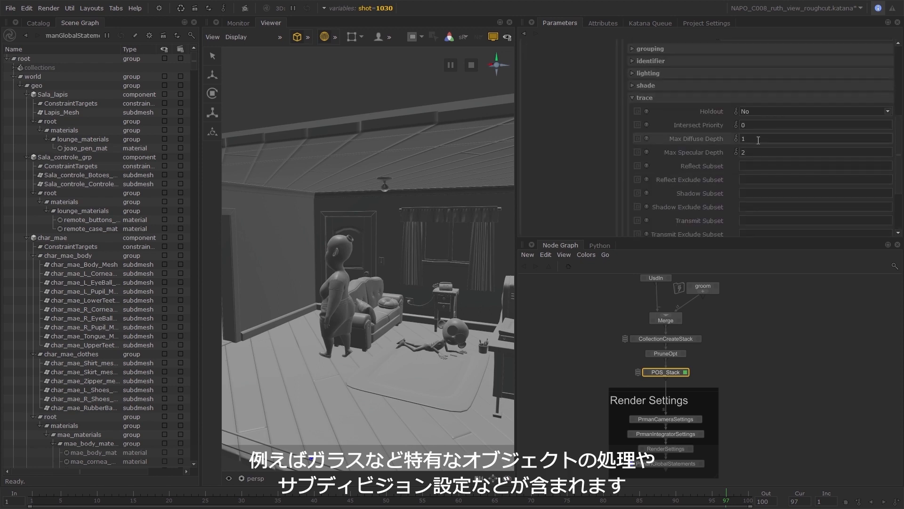
left_click(748, 152)
type("9")
key("Return")
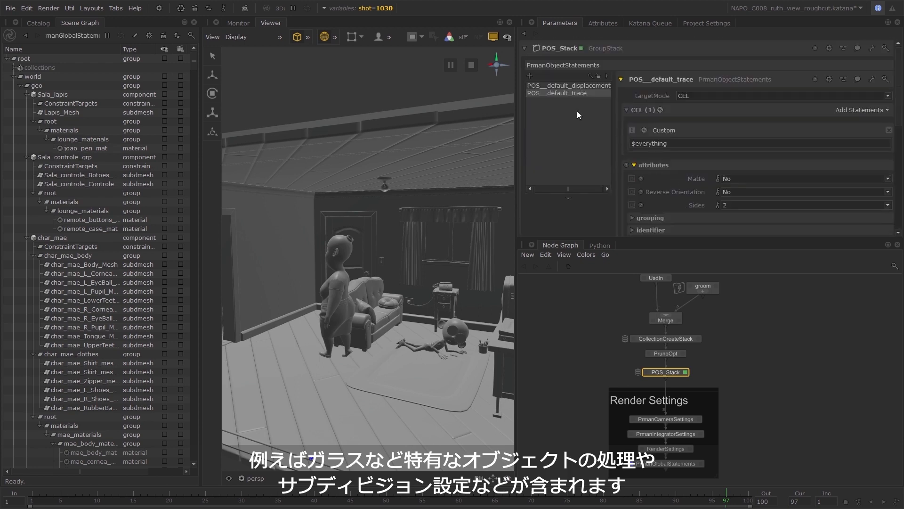
Name the third PrmanObjectStatements entry in POS_Stack POS__increase_trace.
double_click(649, 78)
type("POS__increase_trace")
key("Return")
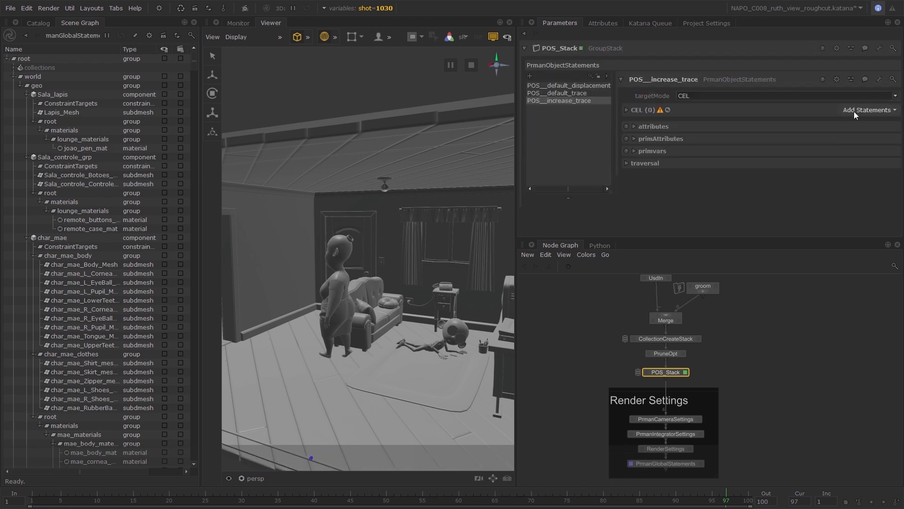
Add the custom CEL statement $traceGlass to POS__increase_trace and open a value in its attributes for editing.
left_click(869, 110)
left_click(810, 125)
type("$traceGlass")
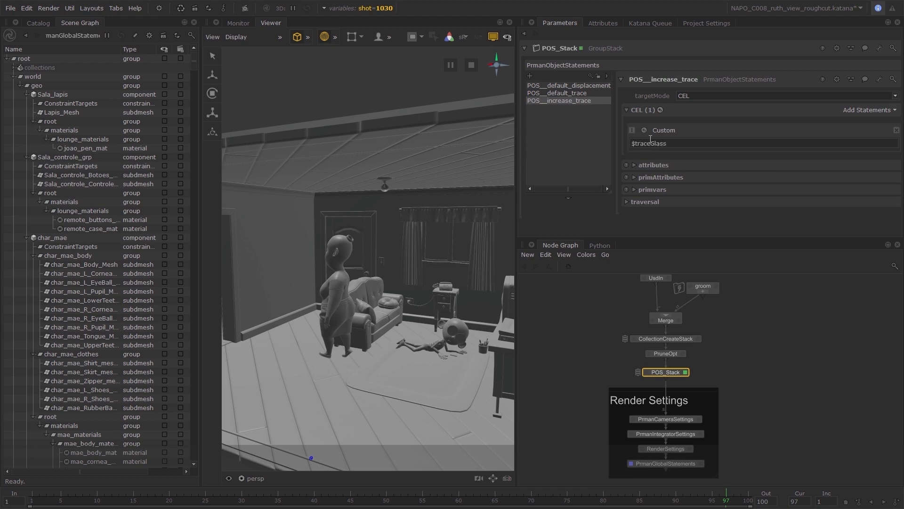
left_click(634, 165)
scroll(650, 179, "down", 3)
left_click(633, 182)
scroll(671, 196, "down", 2)
double_click(750, 182)
scroll(587, 132, "up", 5)
Add a fourth PrmanObjectStatements entry to POS_Stack and name it POS__orientation.
left_click(530, 76)
double_click(664, 79)
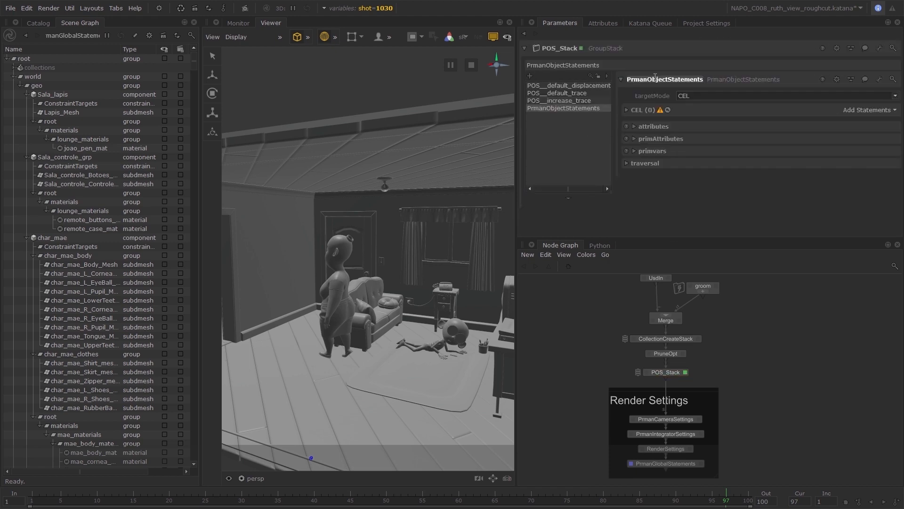
type("POS__orientation")
key("Return")
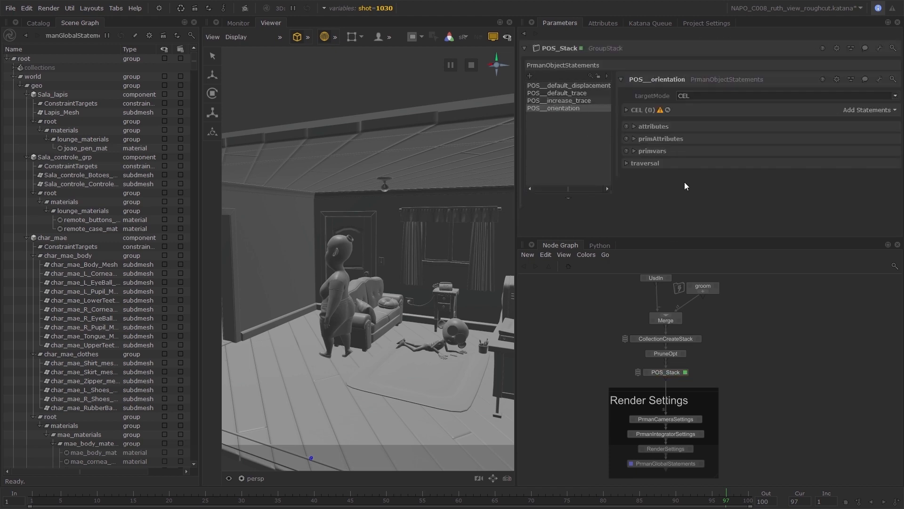
left_click(869, 109)
left_click(845, 134)
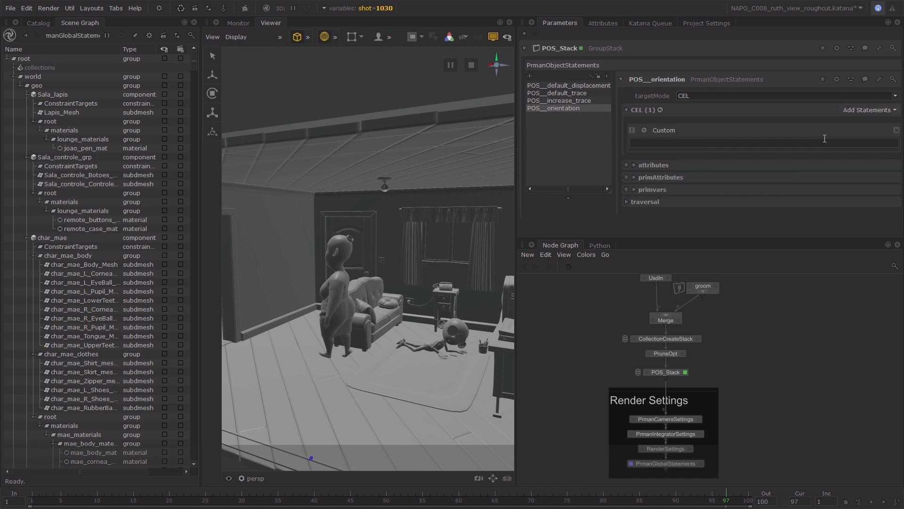
left_click_drag(37, 85, 722, 144)
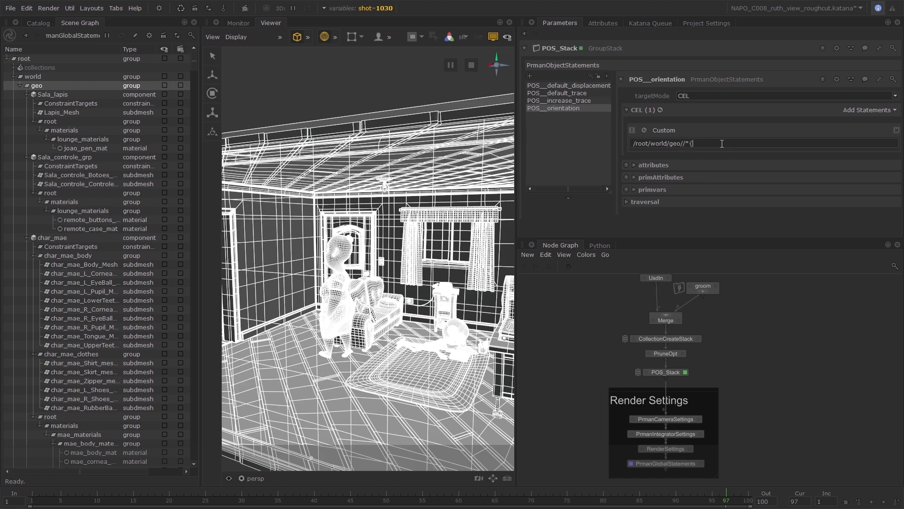
type("//*{@type == \"polymesh")
Copy the polymesh expression into a second custom CEL statement on POS__orientation and change its type to "subdmesh".
triple_click(722, 144)
key("ctrl+c")
left_click(871, 110)
left_click(833, 140)
left_click(727, 176)
key("ctrl+v")
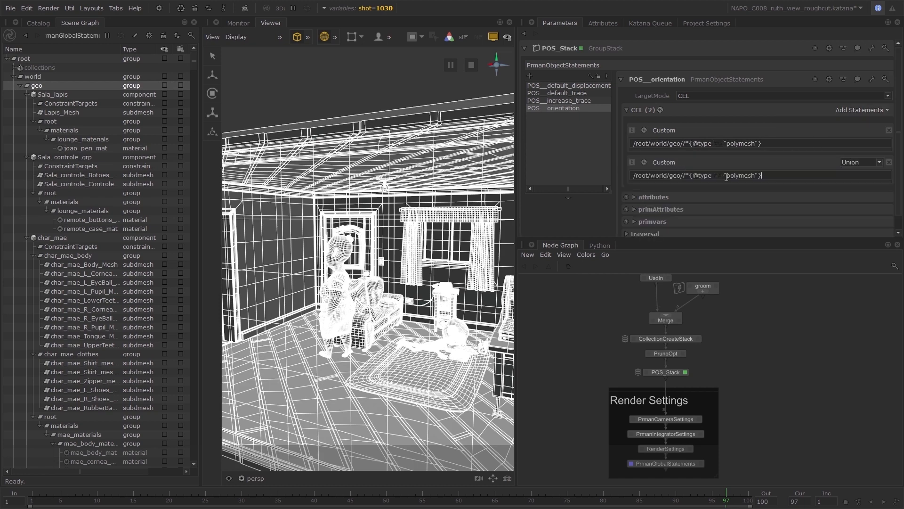
left_click_drag(727, 175, 755, 176)
type("subdmesh")
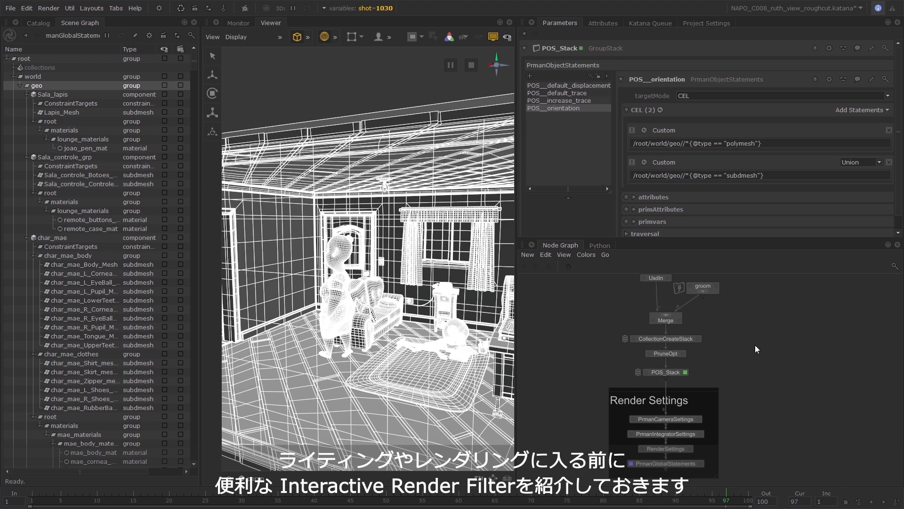
Show the PrmanGlobalStatements parameters and clear the geometry selection in the viewer.
left_click(702, 465)
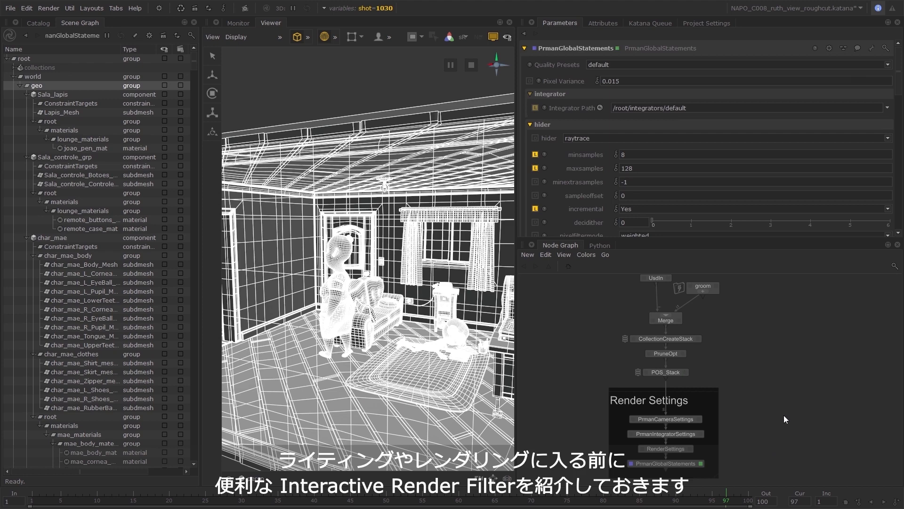
left_click(343, 83)
middle_click_drag(758, 353, 788, 371)
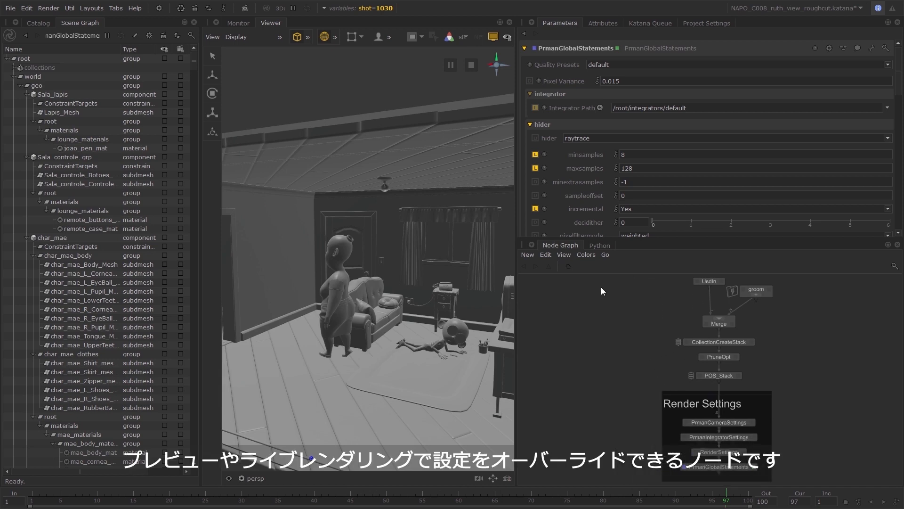
Enlarge the node graph and place an InteractiveRenderFilters node in the empty space beside the main node chain.
left_click_drag(666, 238, 667, 154)
middle_click_drag(627, 296, 640, 338)
key("Tab")
type("inter")
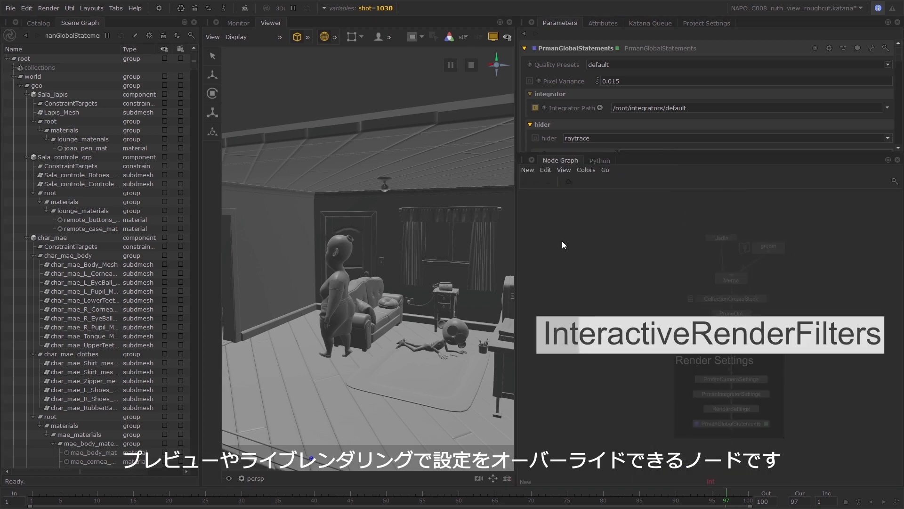
key("Return")
left_click(608, 258)
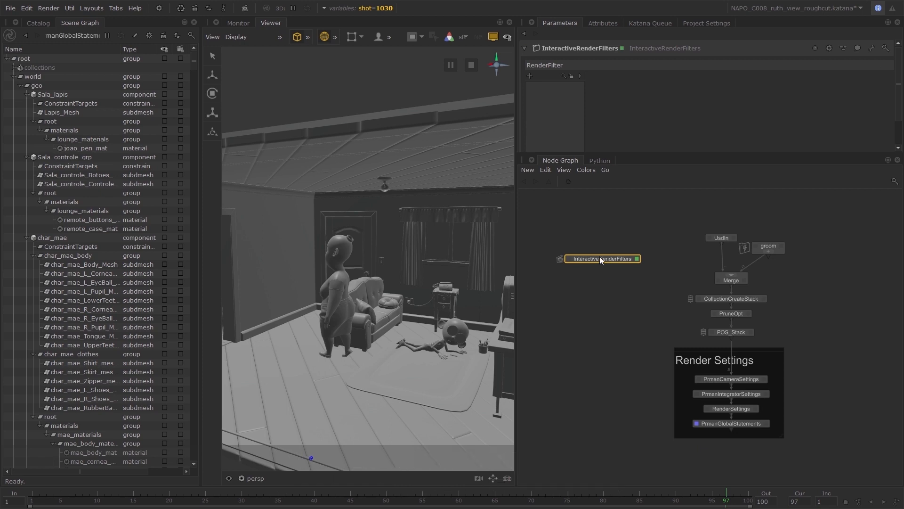
Add a RenderFilter to the InteractiveRenderFilters node and add a RenderSettings node inside it.
left_click(530, 76)
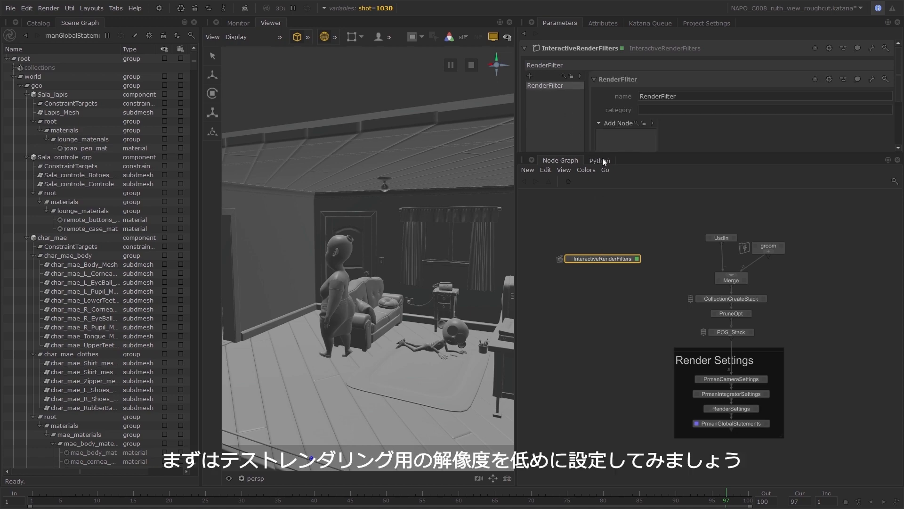
left_click_drag(637, 181, 637, 258)
left_click(620, 123)
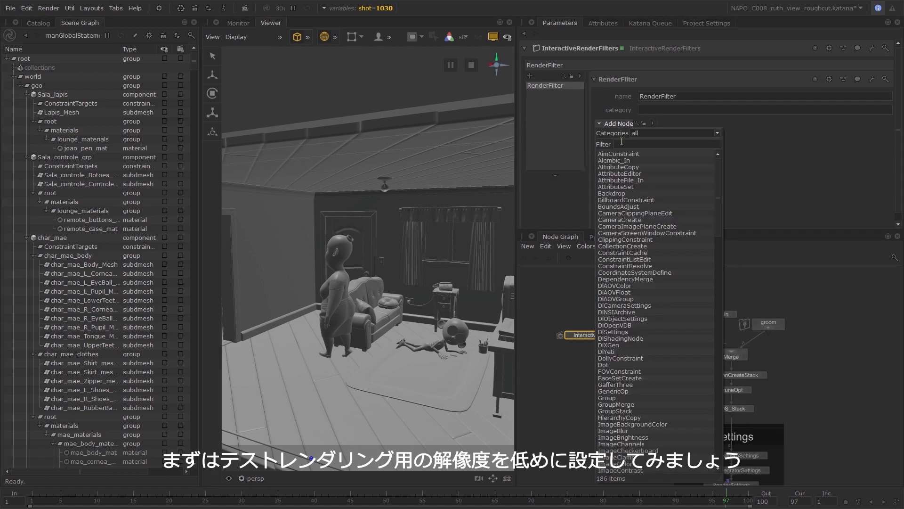
type("render")
key("Down")
key("Down")
key("Down")
key("Down")
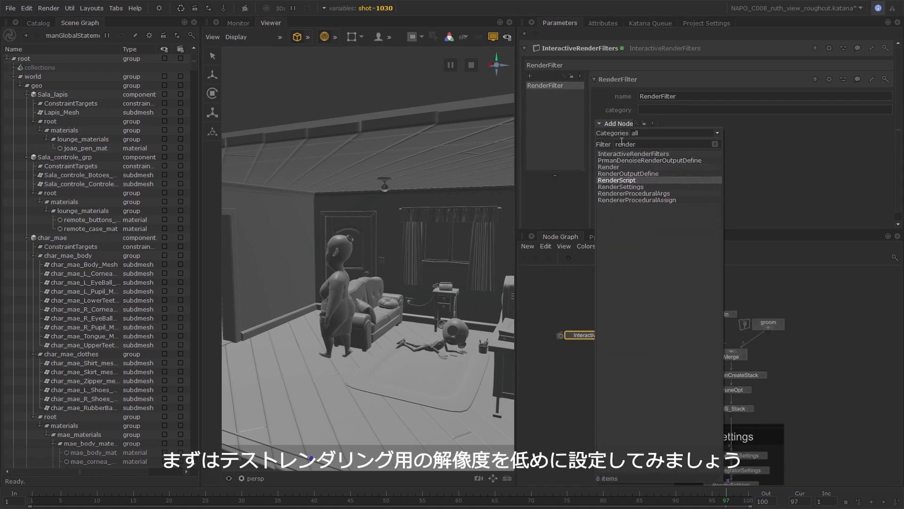
key("Return")
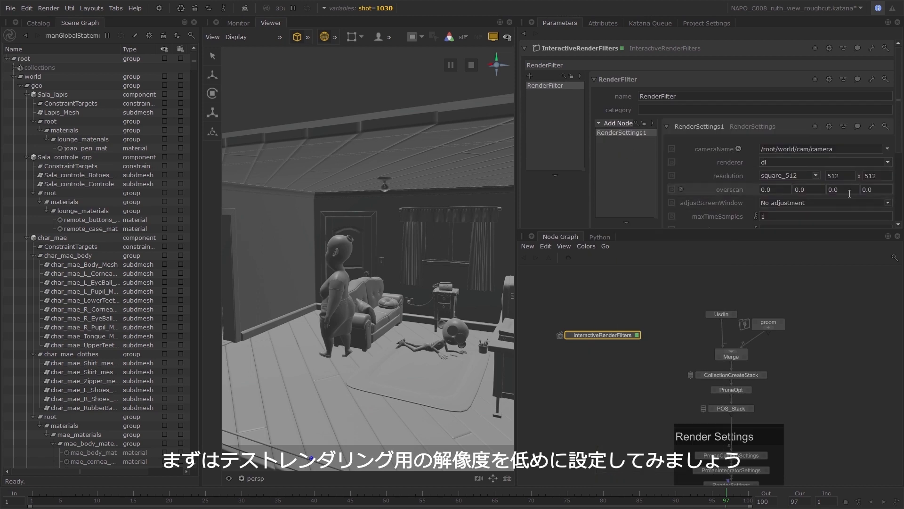
Set the resolution of the RenderSettings node inside the render filter to 640 x 360.
double_click(871, 176)
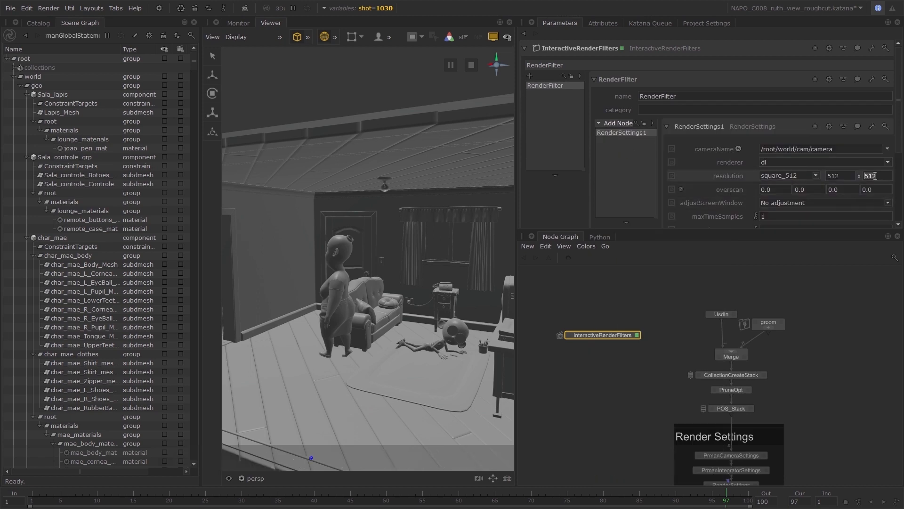
type("360")
double_click(837, 175)
type("640")
key("Return")
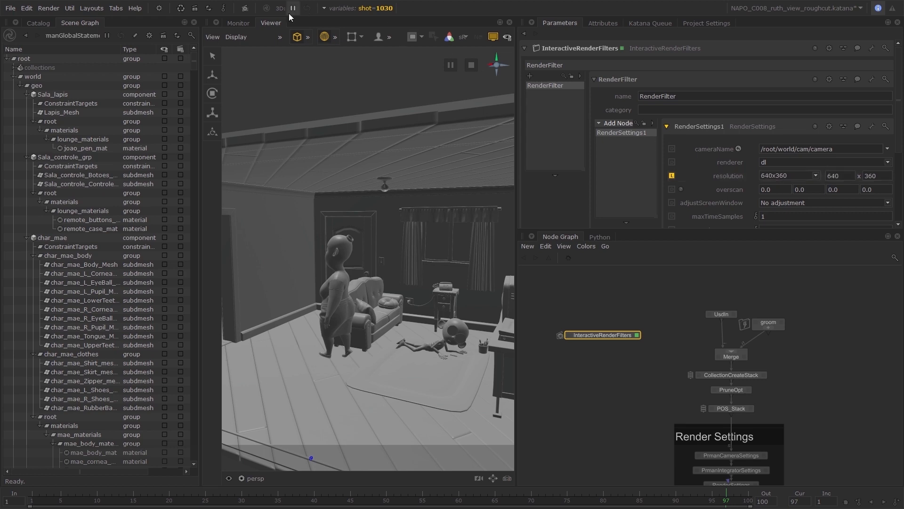
Check the available interactive render filters and rename the filter as low_res__640x360.
left_click(245, 8)
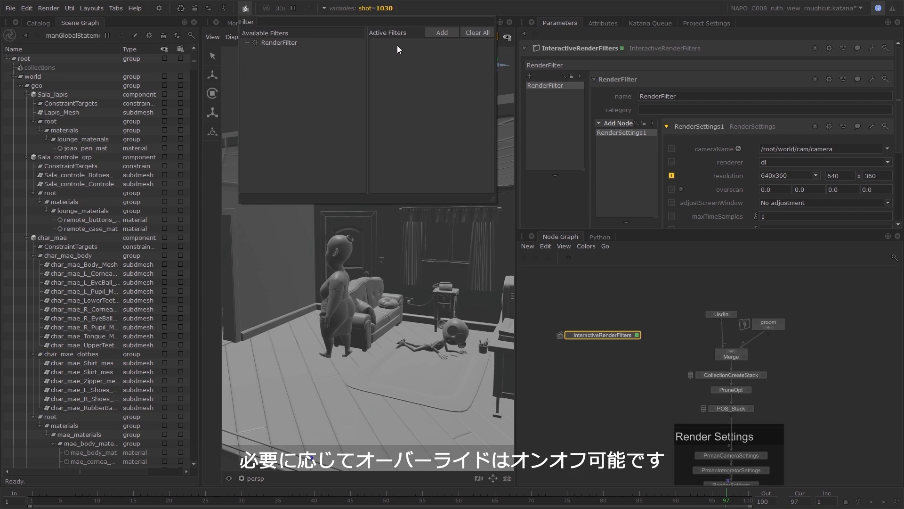
left_click(696, 100)
double_click(695, 98)
type("low_")
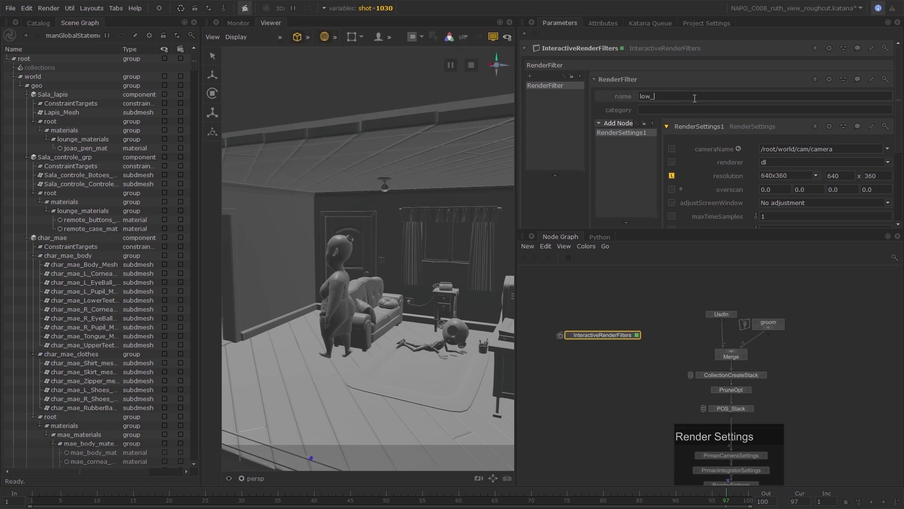
type("res__640x360")
key("Return")
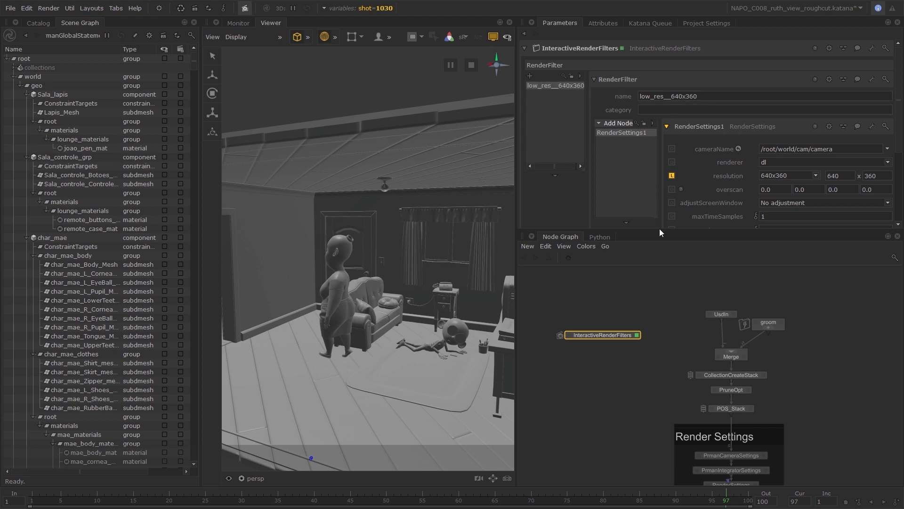
Enlarge the parameter area and add a second RenderFilter named prune_grooms.
left_click_drag(654, 230, 655, 279)
left_click_drag(516, 186, 496, 186)
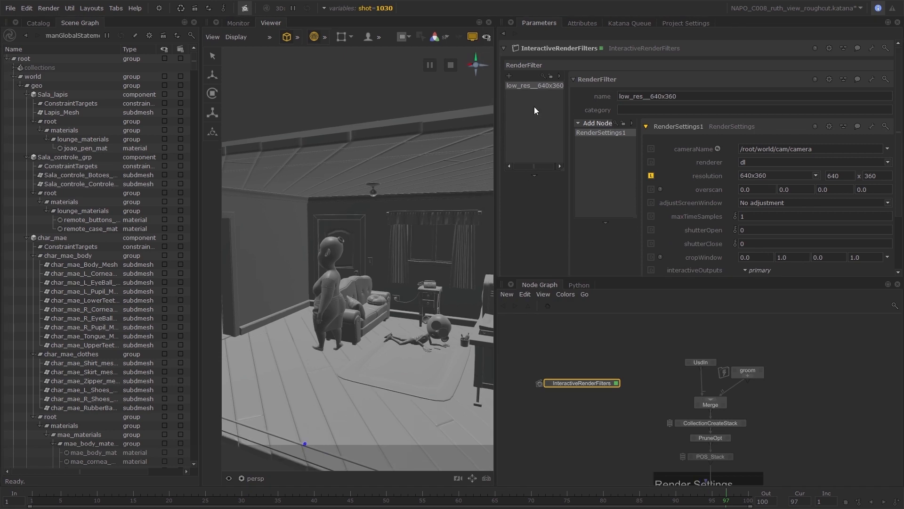
left_click(509, 76)
double_click(648, 96)
type("prun")
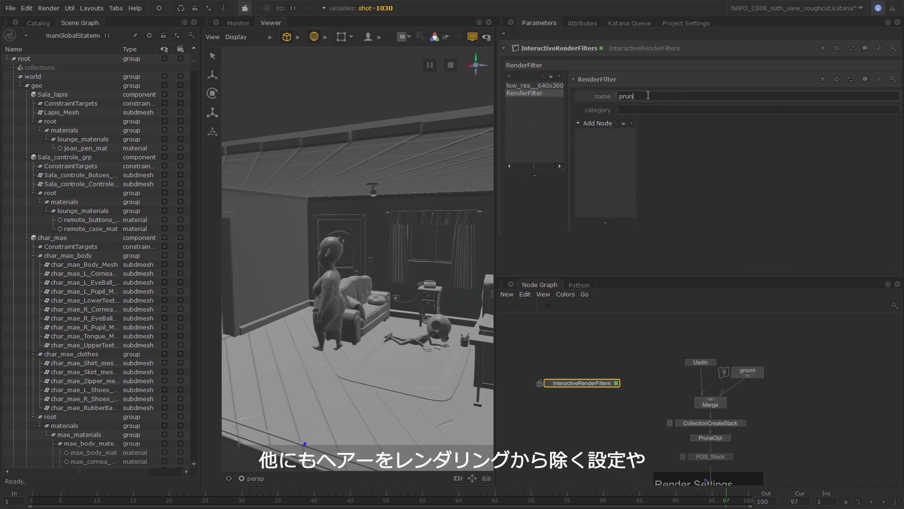
type("e_grooms")
key("Return")
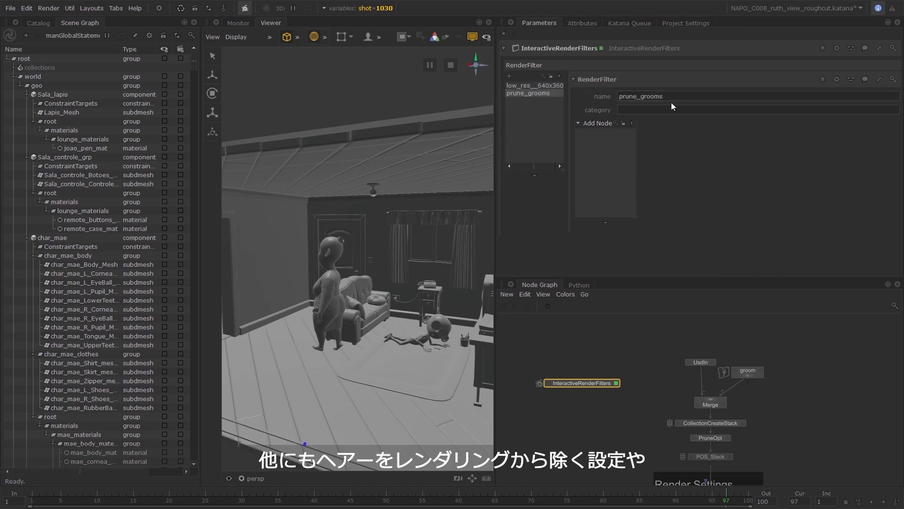
Add a Prune node to prune_grooms and target it at the scene graph location /root/world/geo/procedurals/xgen.
left_click(604, 125)
type("prune")
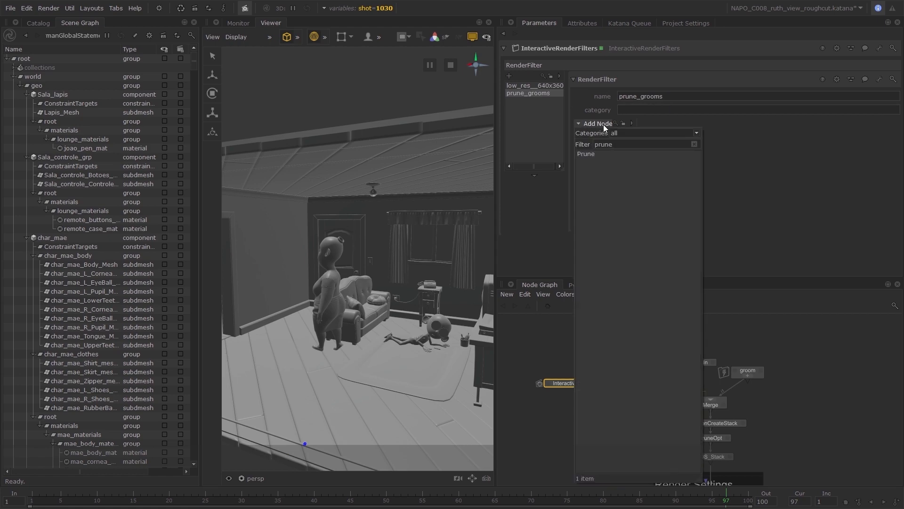
key("Return")
left_click_drag(193, 62, 194, 463)
left_click(64, 425)
middle_click_drag(64, 425, 867, 145)
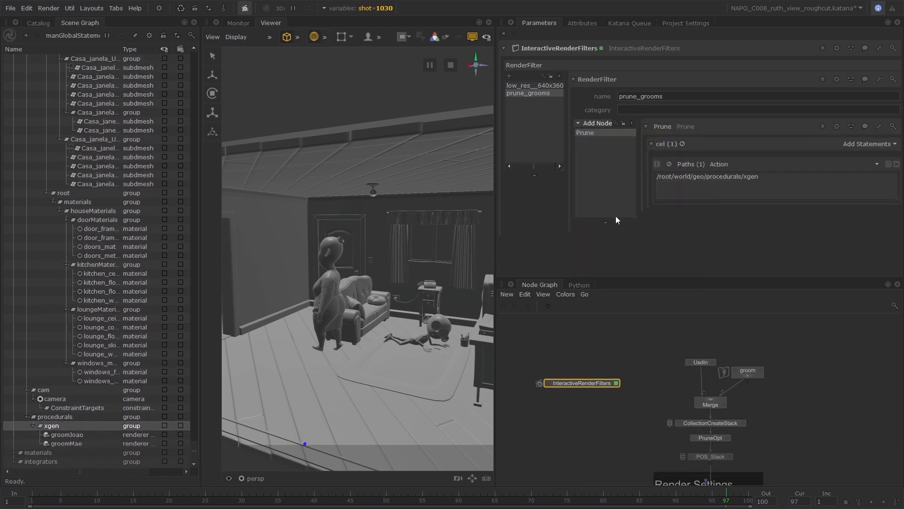
Add a RenderFilter named displacement_off and put a PrmanObjectStatements node inside it.
left_click(509, 76)
double_click(640, 96)
type("displacement_off")
key("Return")
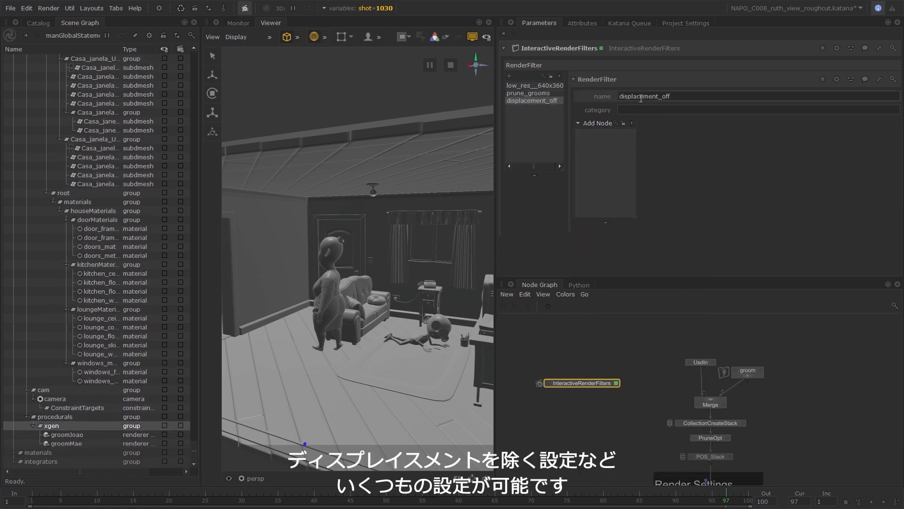
left_click(597, 123)
type("prmanobj")
key("Return")
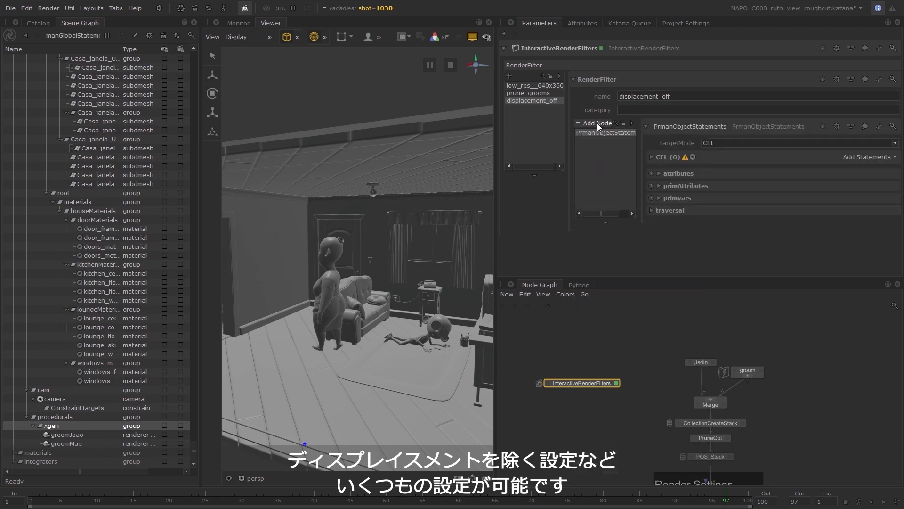
Give the PrmanObjectStatements node a custom CEL statement of $everything.
left_click(852, 157)
left_click(848, 168)
left_click(689, 191)
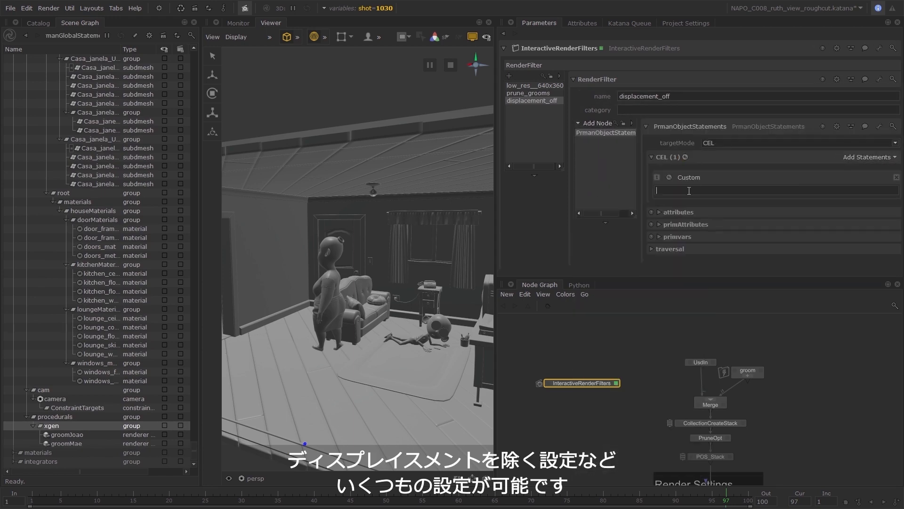
type("$everything")
key("Return")
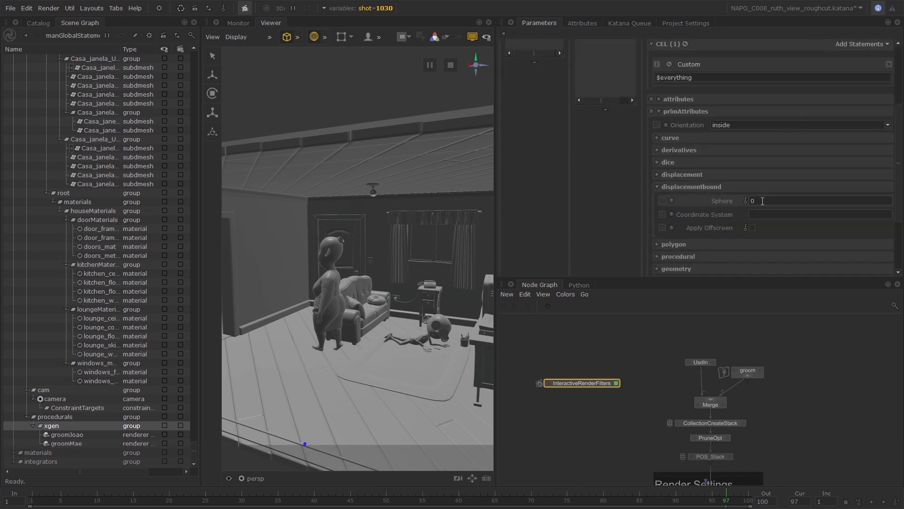
Set the displacementbound Sphere value in the primAttributes of the displacement_off filter to 0.
left_click(760, 201)
type("0")
key("Return")
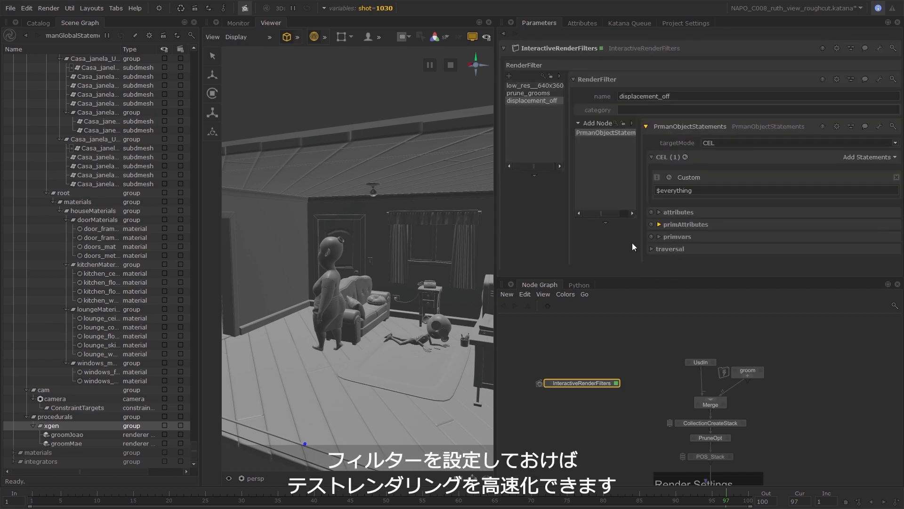
Add a RenderFilter named isolate_Joao and put an Isolate node inside it.
left_click(509, 76)
double_click(634, 96)
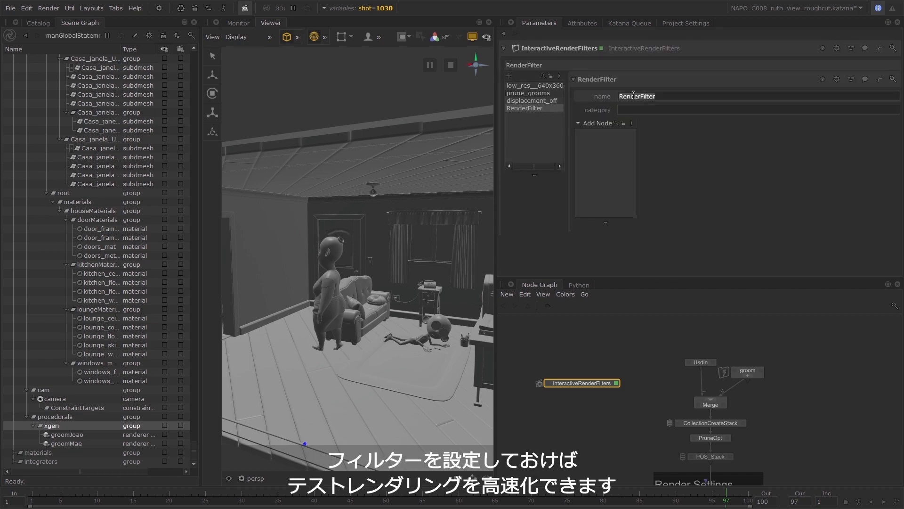
type("isolate_Joao")
key("Return")
left_click(597, 123)
type("iso")
key("Return")
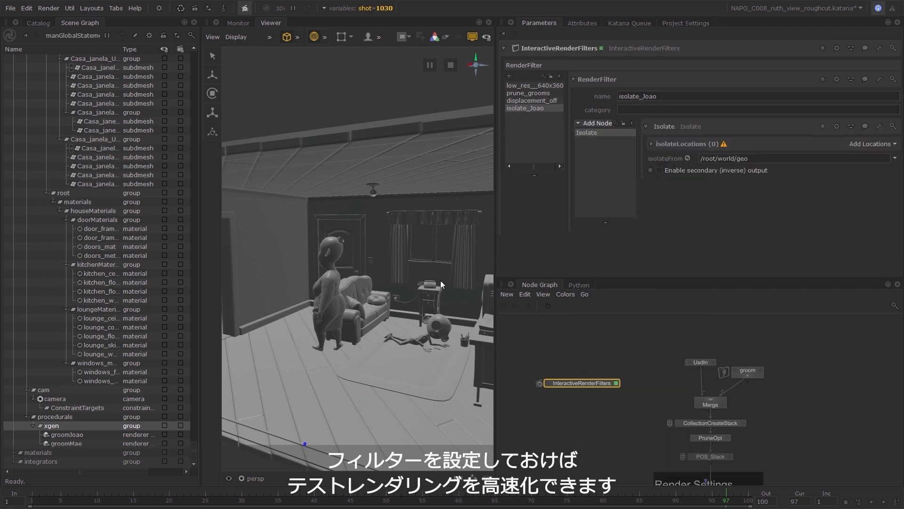
Pick the boy lying on the floor and add /root/world/geo/char_joao to the Isolate node's isolateLocations.
left_click(439, 325)
scroll(121, 343, "up", 7)
left_click_drag(52, 157, 683, 144)
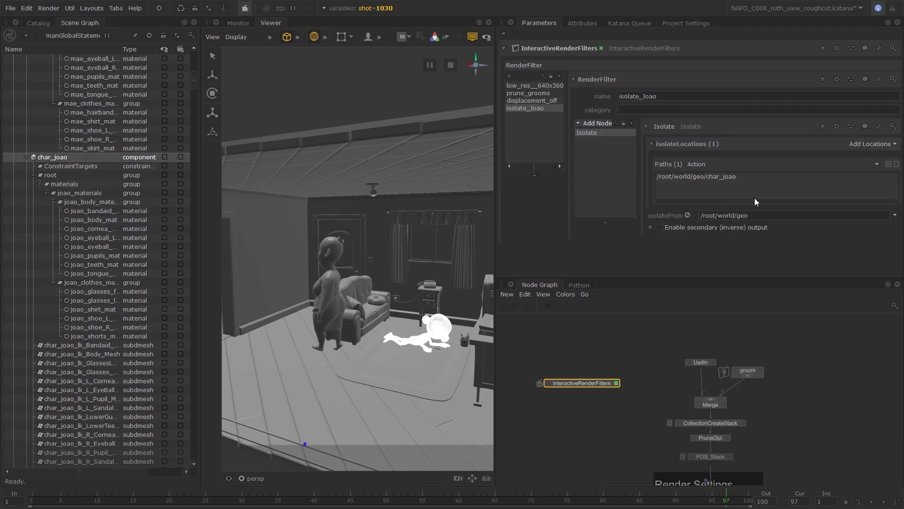
Add a RenderFilter named threads_all and put a PrmanGlobalStatements node inside it.
left_click(509, 76)
type("threads_all")
key("Return")
left_click(525, 108)
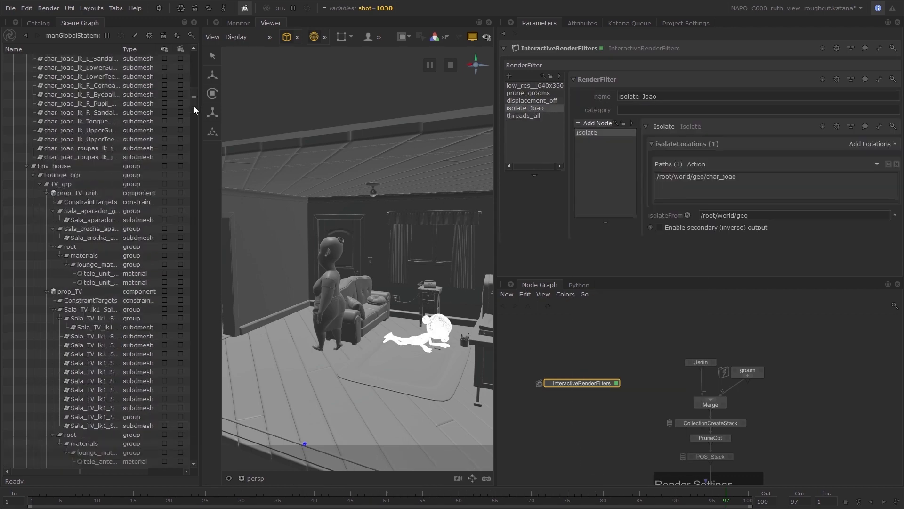
left_click(529, 116)
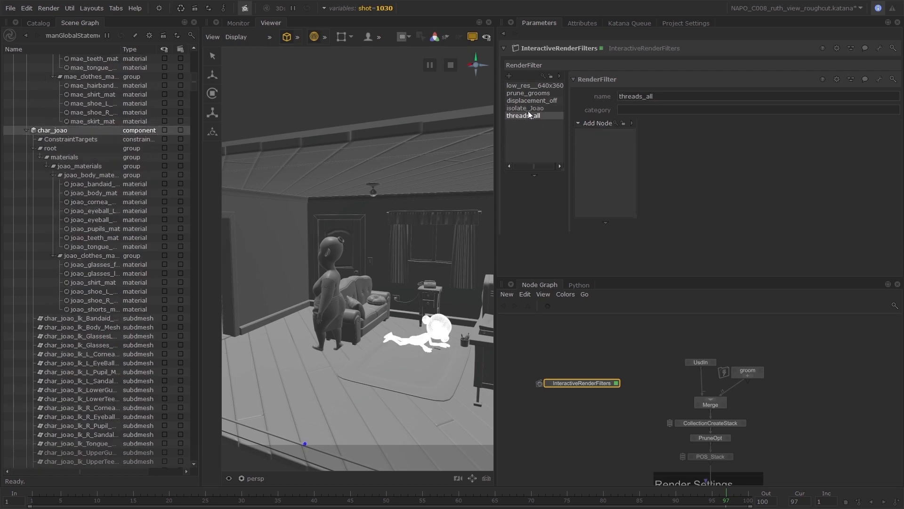
left_click(599, 124)
left_click(628, 167)
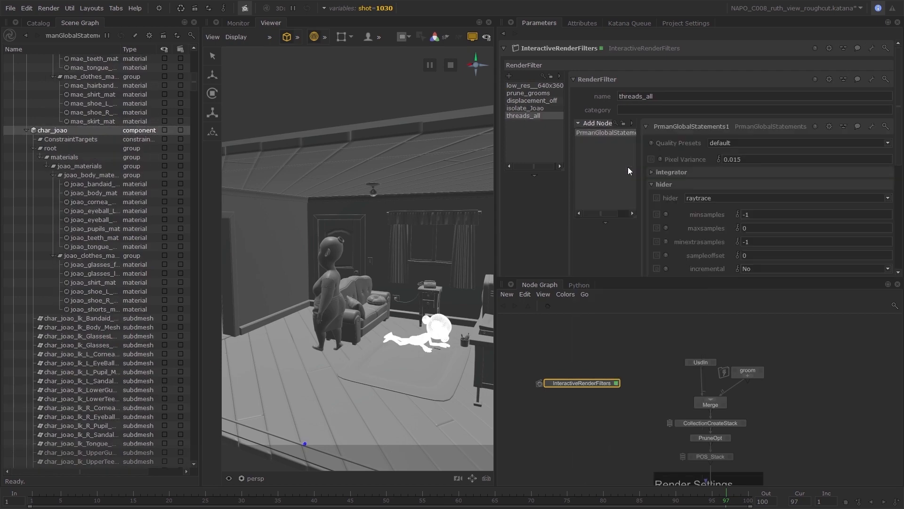
In the limits options of threads_all, override bucketsize with 16 x 16 and threads with 28.
left_click(665, 184)
left_click(670, 194)
scroll(672, 192, "down", 4)
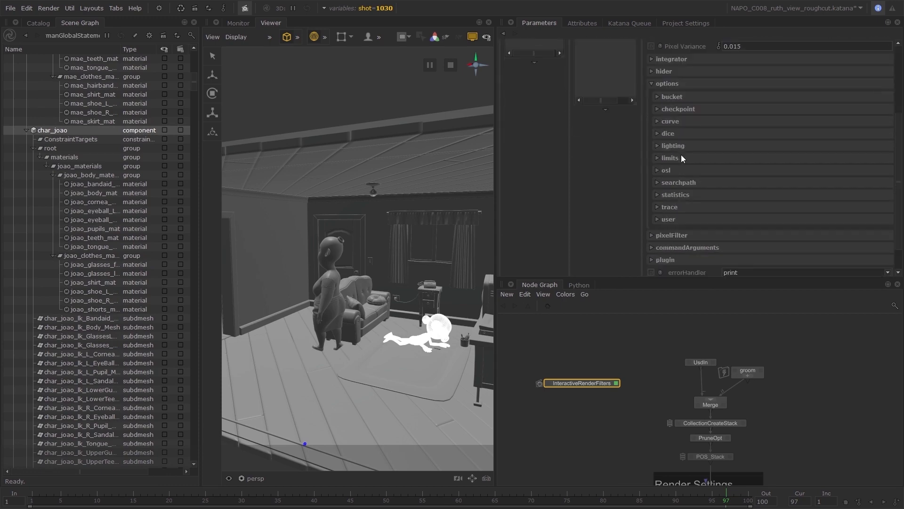
left_click(680, 156)
left_click(662, 172)
left_click(662, 199)
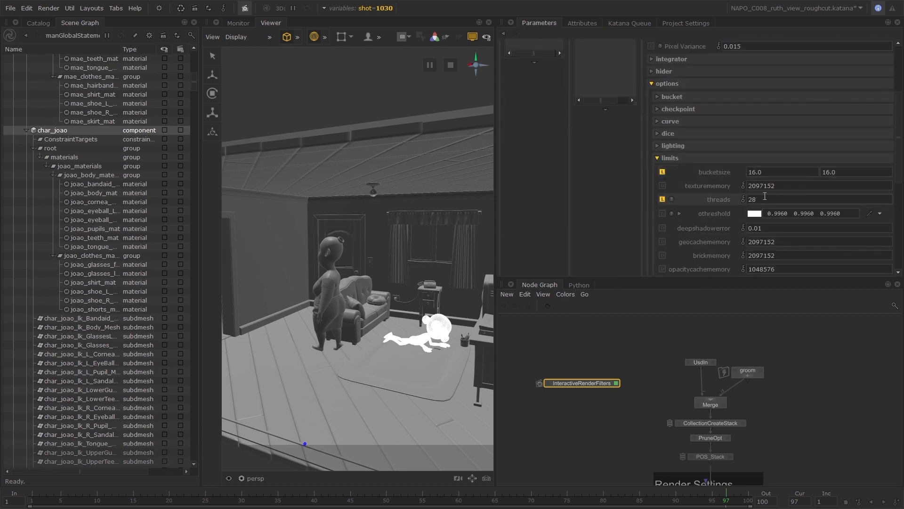
Add a RenderFilter named threads_4 and put a PrmanGlobalStatements node inside it.
scroll(626, 219, "up", 3)
left_click(509, 48)
double_click(641, 97)
type("threads_4")
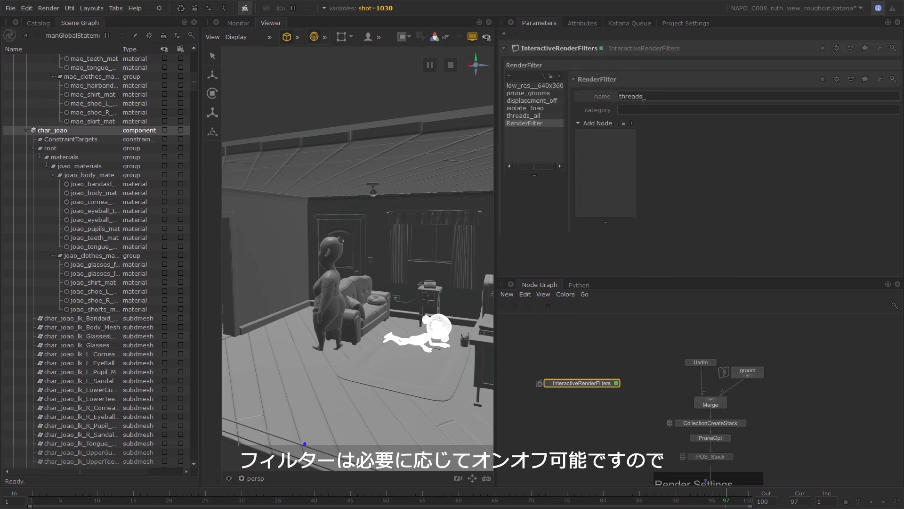
key("Return")
left_click(595, 124)
type("glo")
key("Down")
key("Down")
key("Return")
Set the threads value in the limits options of the threads_4 filter to 4.
left_click(665, 184)
left_click(675, 196)
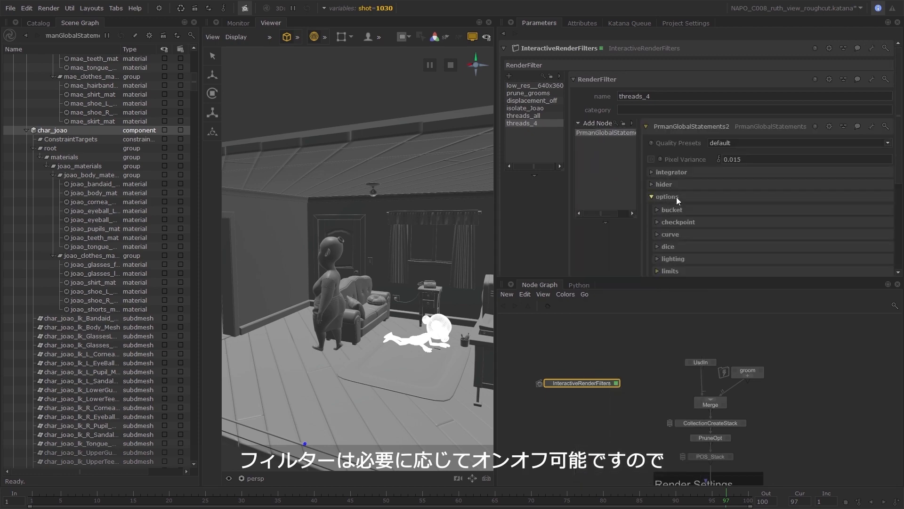
scroll(678, 200, "down", 2)
left_click(686, 214)
scroll(709, 231, "down", 3)
double_click(753, 171)
type("4")
key("Return")
scroll(704, 187, "up", 1)
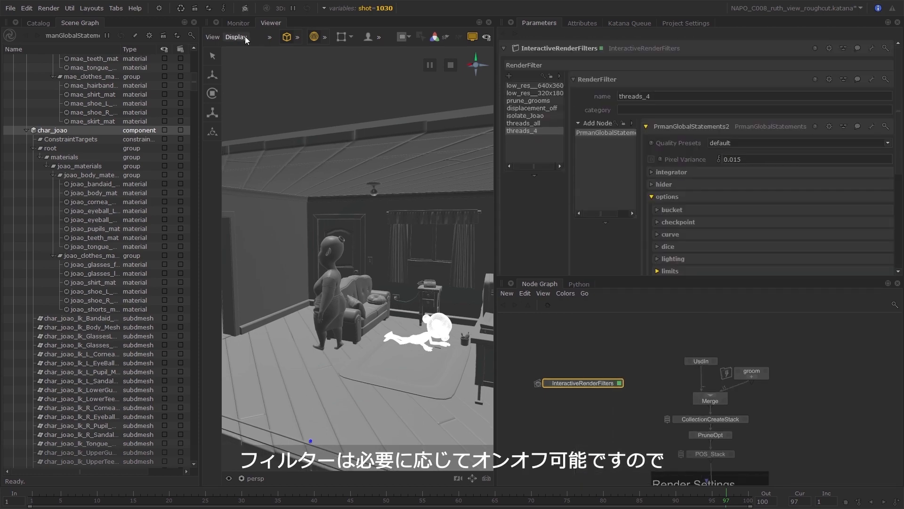
Activate the low_res__320x180 and displacement_off filters for interactive rendering.
left_click(243, 10)
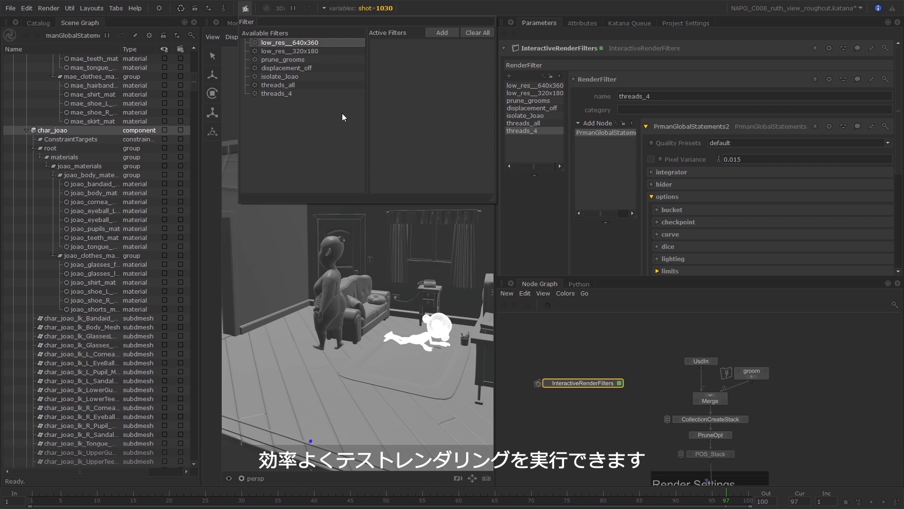
left_click(326, 52)
left_click(438, 33)
left_click(301, 60)
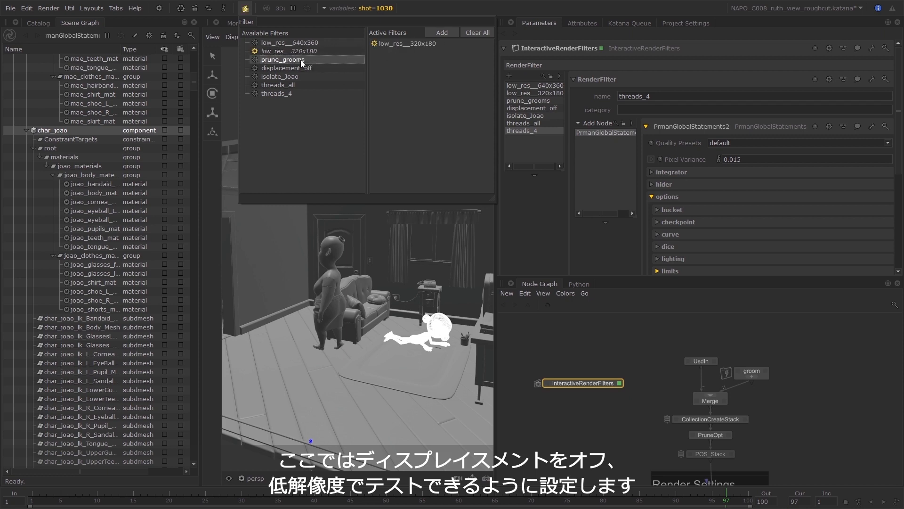
left_click_drag(318, 68, 466, 71)
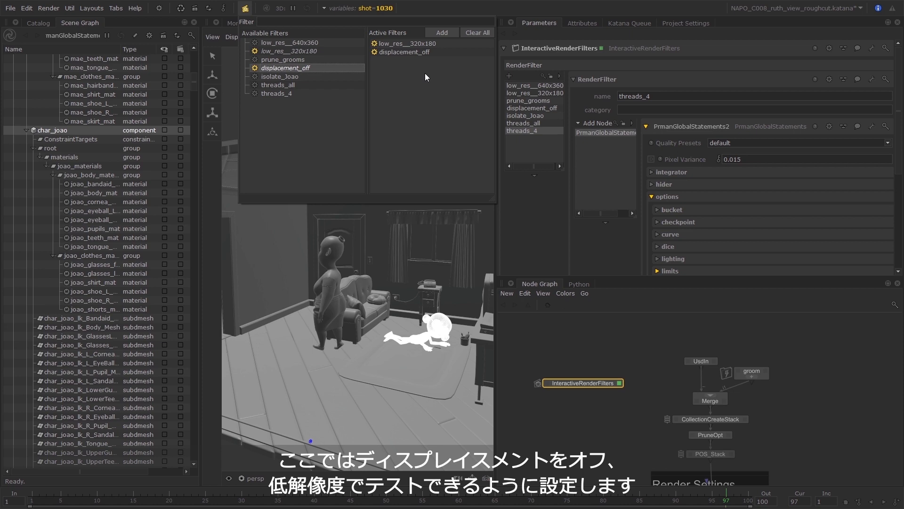
left_click(444, 9)
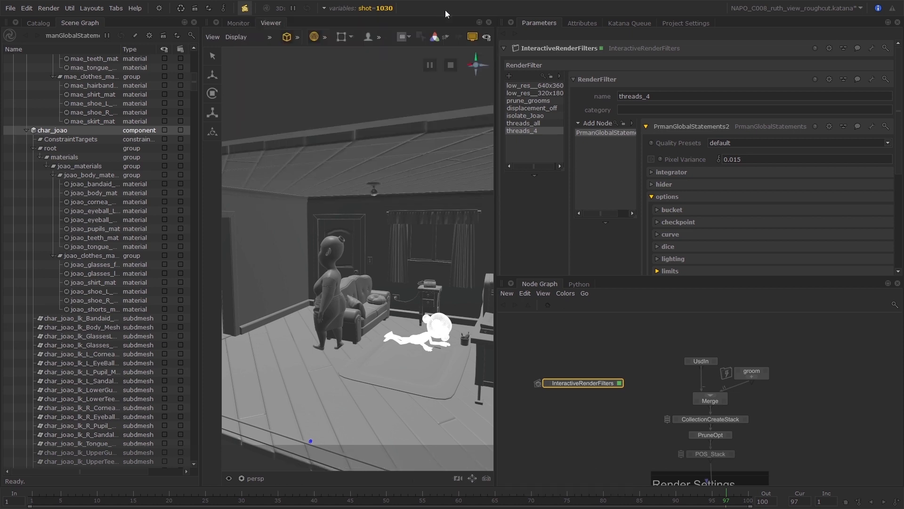
Enlarge the node graph and add a Render node directly below PrmanGlobalStatements.
left_click_drag(518, 276, 518, 220)
middle_click_drag(605, 421, 591, 343)
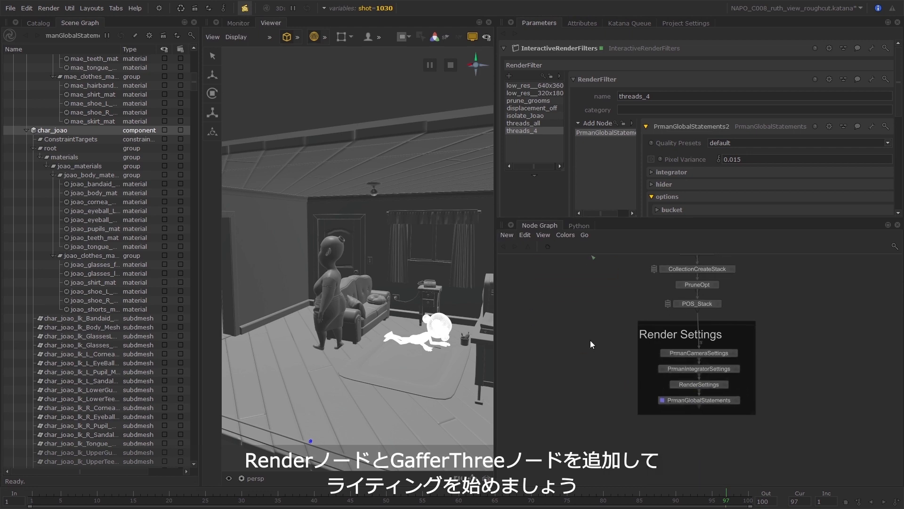
left_click(698, 400)
type("rend")
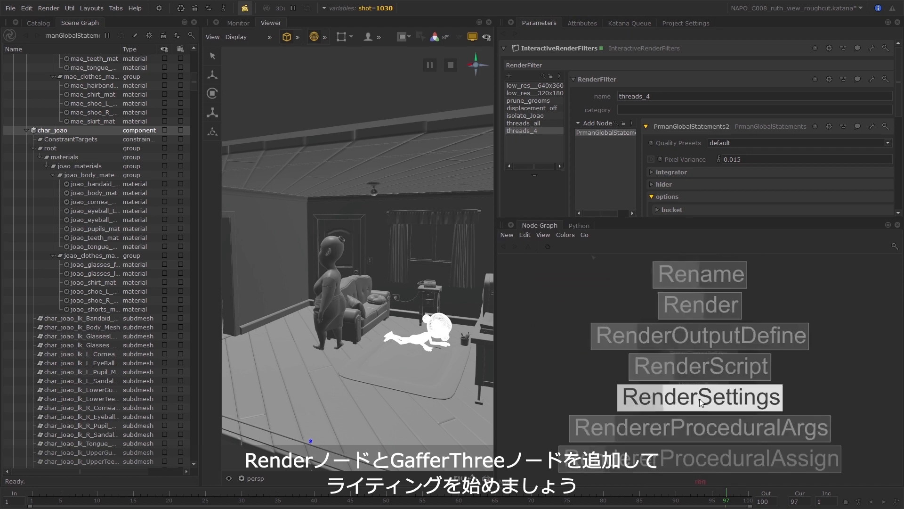
key("Up")
key("Up")
key("Up")
key("Return")
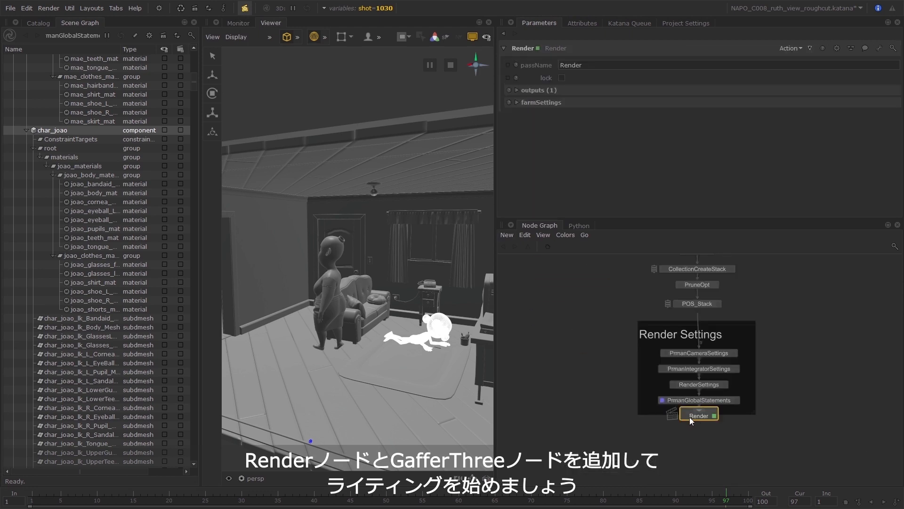
View the scene from the Render node, extend the Render Settings backdrop around it and move the whole group down.
left_click(685, 417)
left_click_drag(754, 413, 756, 429)
left_click_drag(731, 325, 733, 347)
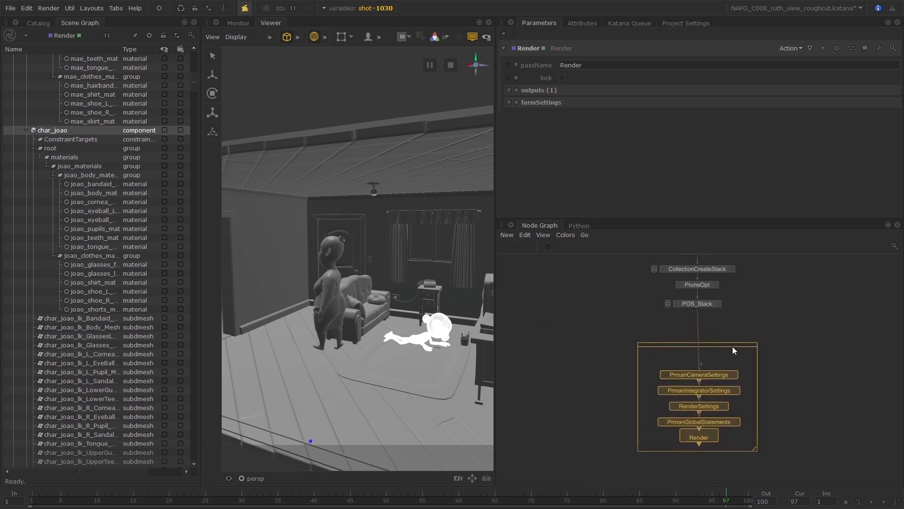
Add a GafferThree node below POS_Stack, above the Render Settings group.
left_click(708, 303)
key("Tab")
type("gaffer")
key("Return")
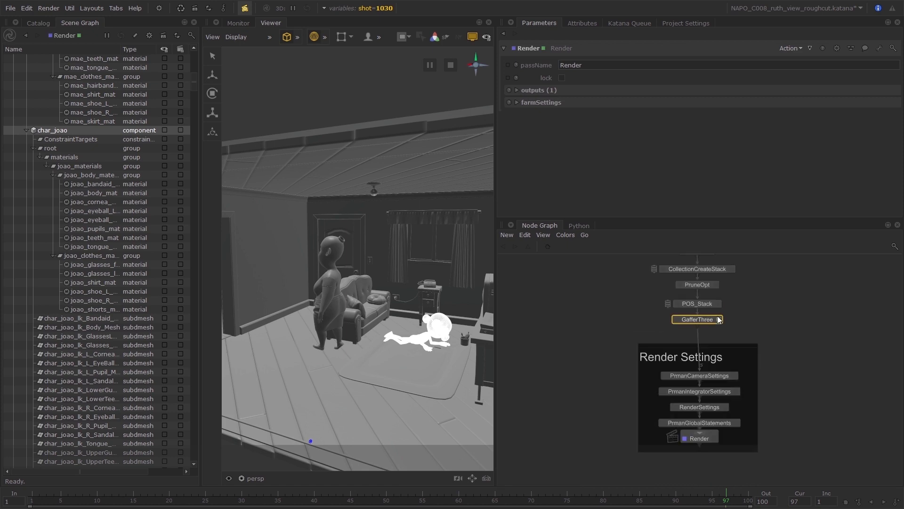
Open the GafferThree node's parameters, move the node slightly lower under POS_Stack and widen the Viewer.
left_click(719, 317)
left_click_drag(714, 321, 708, 331)
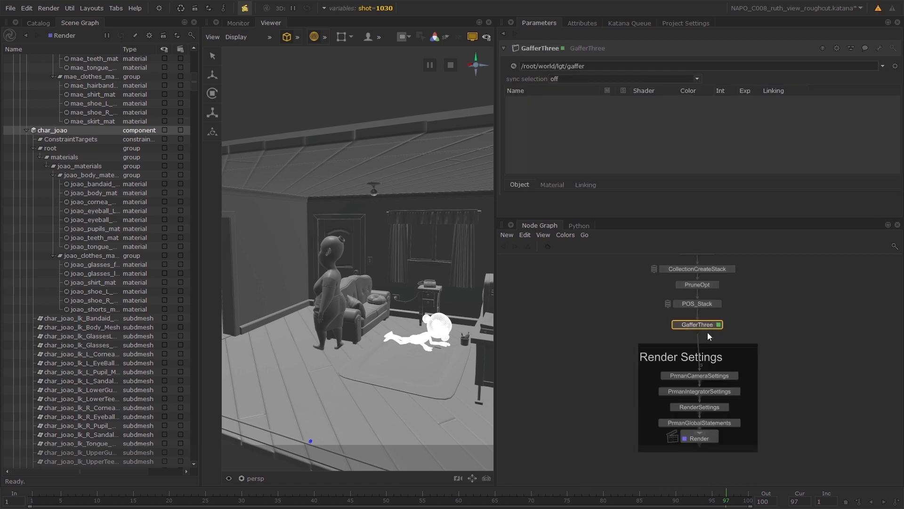
middle_click_drag(733, 328, 779, 344)
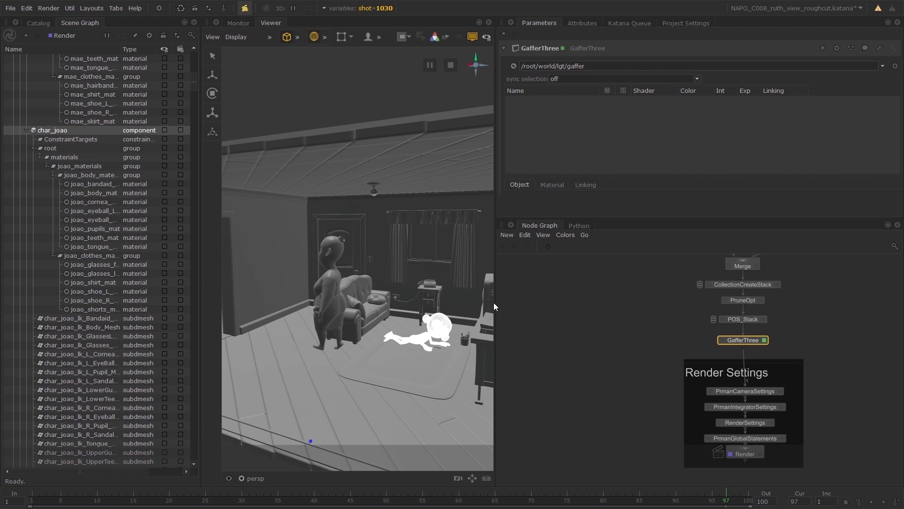
left_click_drag(493, 302, 589, 304)
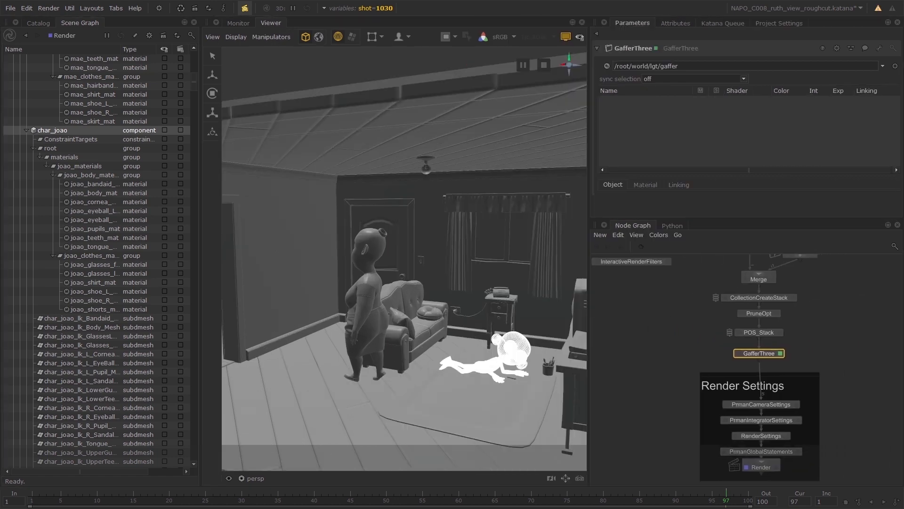
Switch the shot variable to 1010 and start a Live Render of the Render node through Katana Queue.
left_click(380, 10)
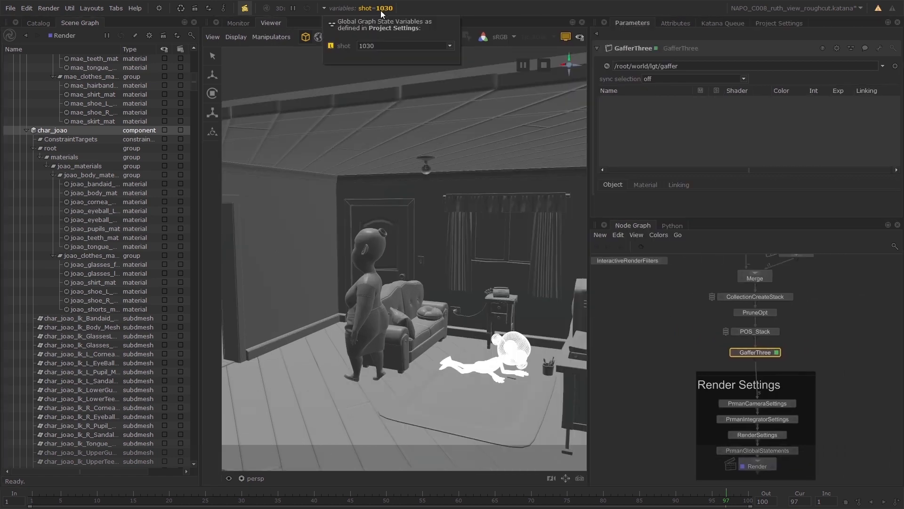
left_click(376, 46)
left_click(378, 52)
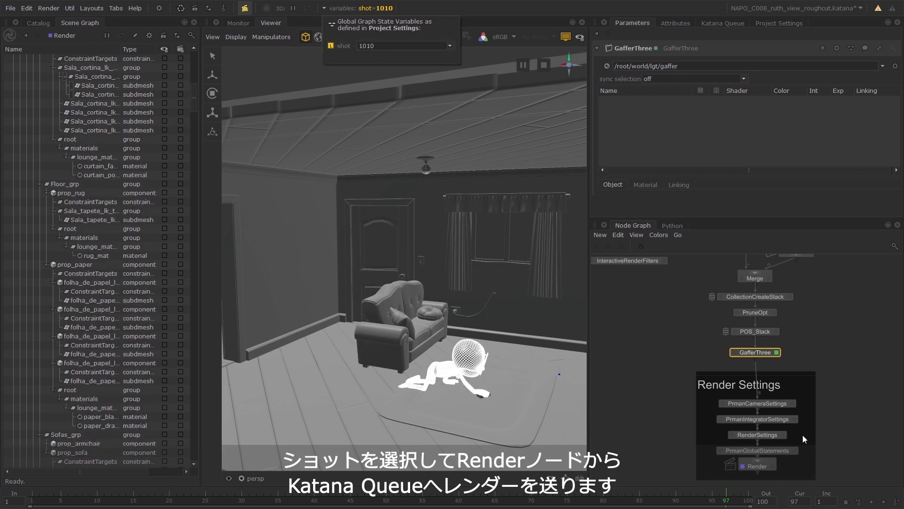
middle_click_drag(818, 449, 816, 397)
right_click(754, 413)
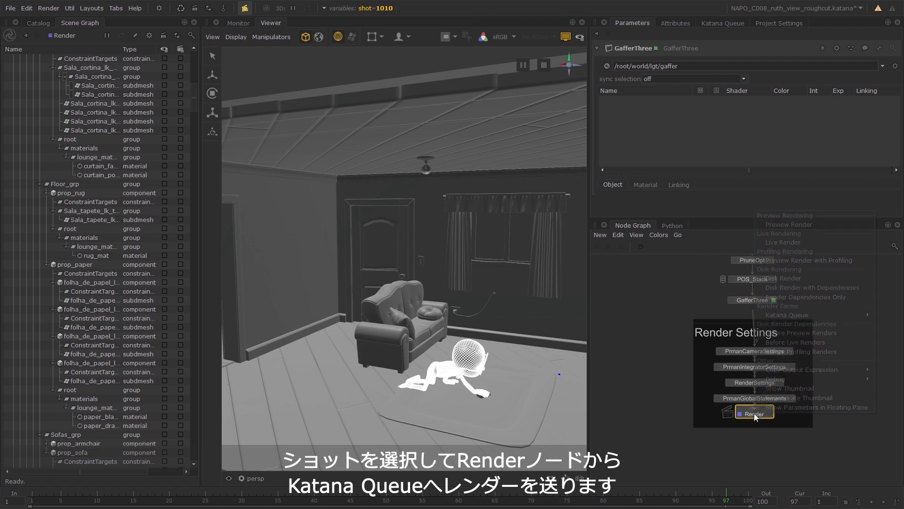
mouse_move(799, 311)
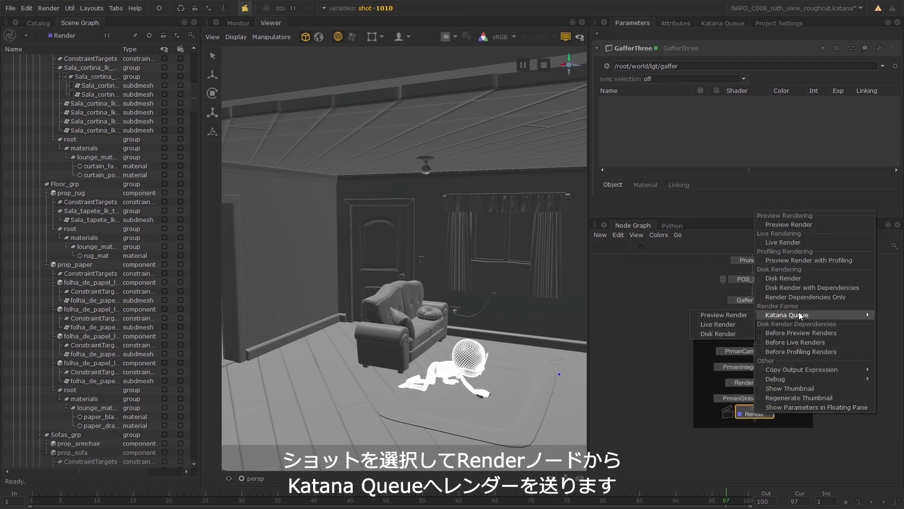
left_click(731, 325)
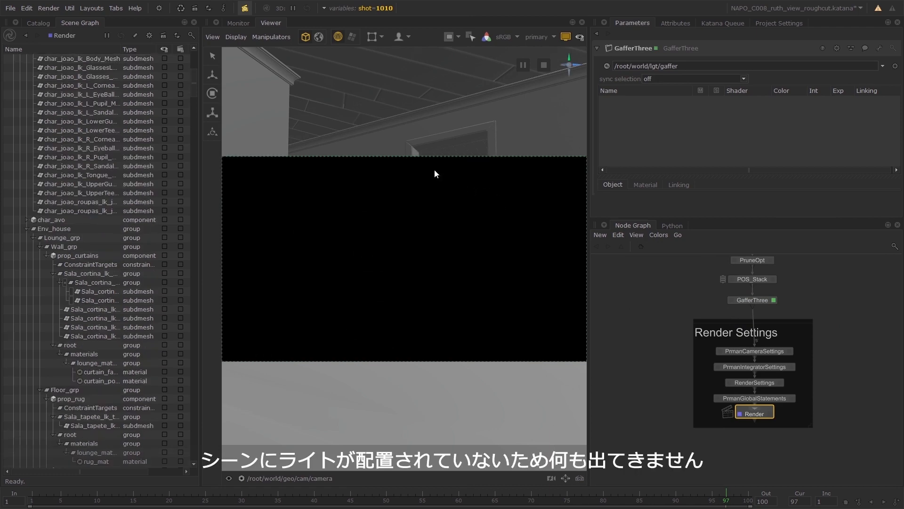
Maximize the Viewer, place a PxrRectLight on the side of the boy's head with the lighting tool and adjust its distance and size.
key("space")
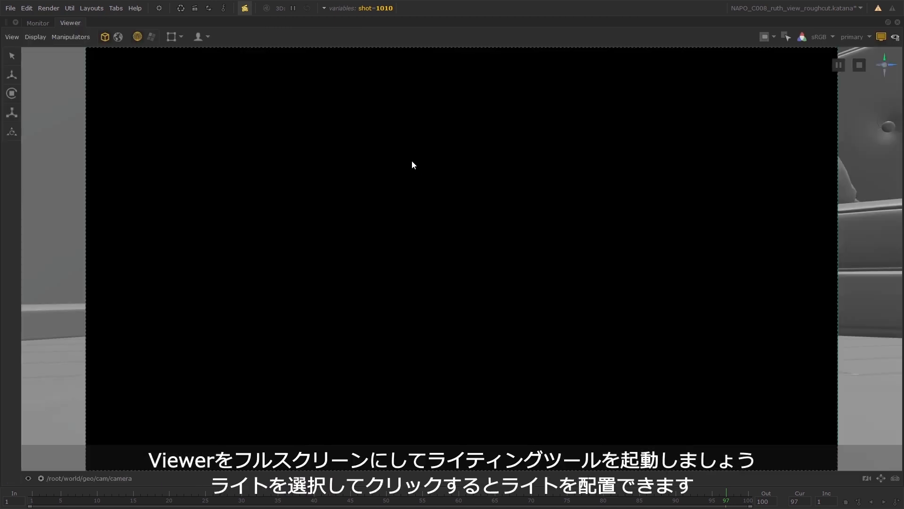
left_click(198, 36)
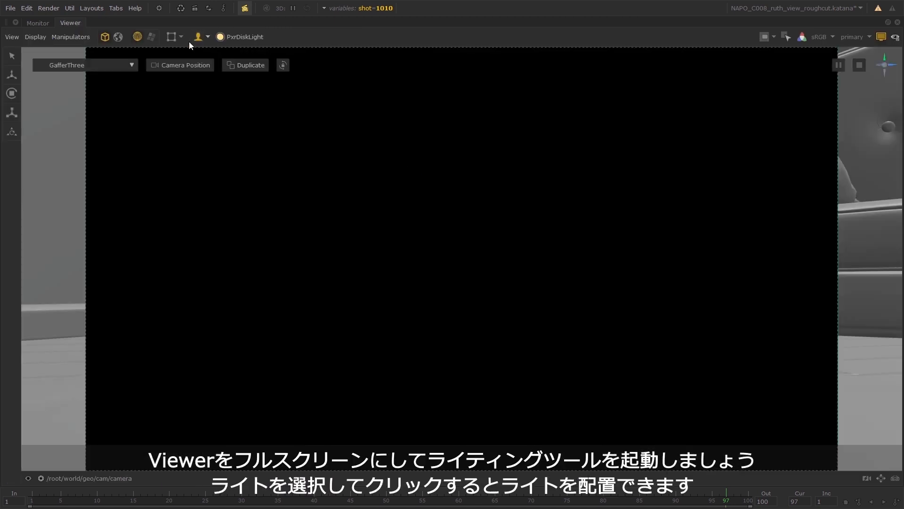
left_click(248, 38)
left_click(226, 106)
left_click(525, 117)
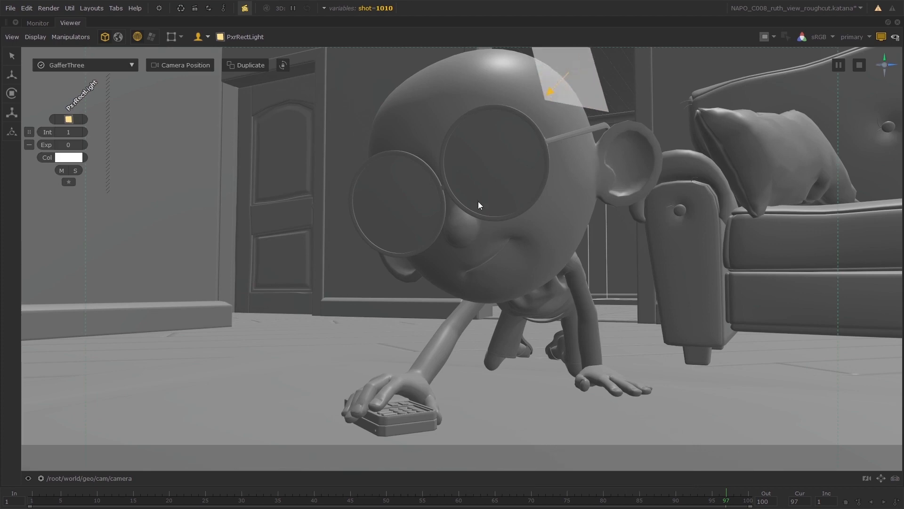
left_click_drag(479, 201, 527, 205)
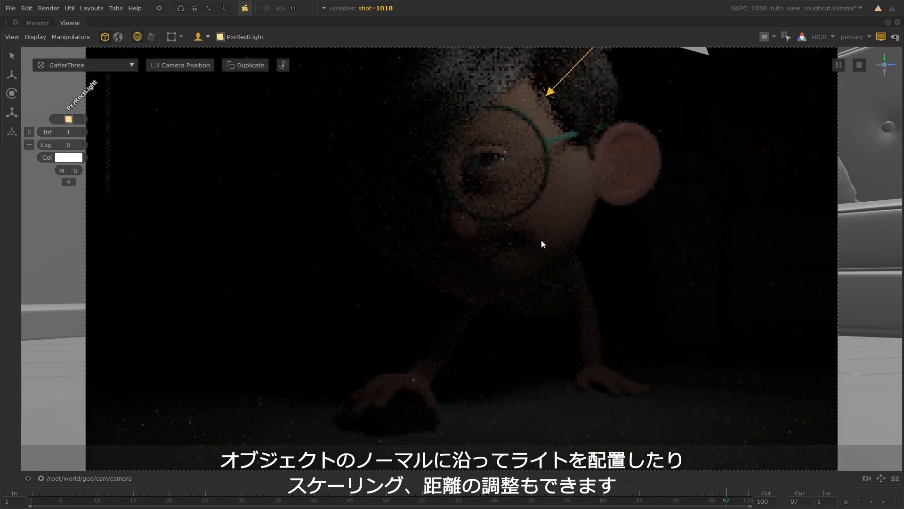
left_click_drag(541, 240, 585, 172)
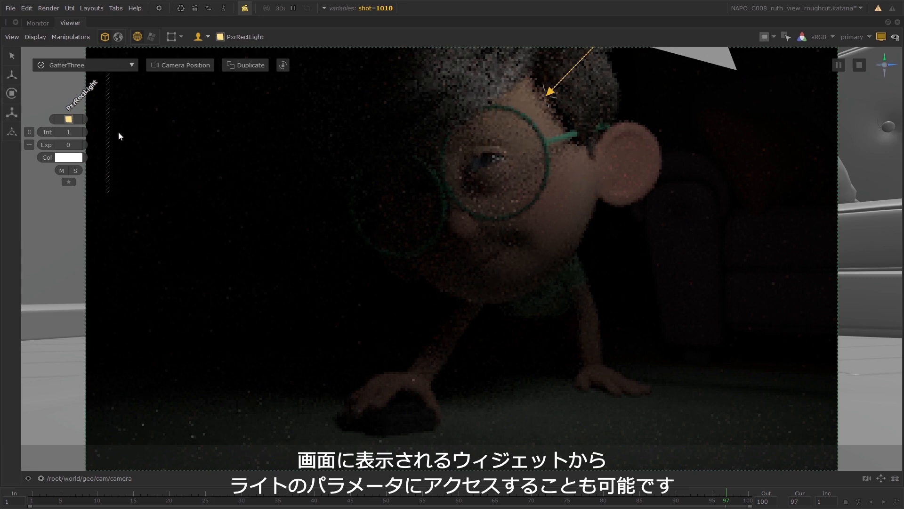
Set the PxrRectLight's exposure to 5.6 and its colour to a warm tint of 1.0000, 0.8211, 0.6696 from its on-screen widget.
left_click_drag(35, 134, 118, 166)
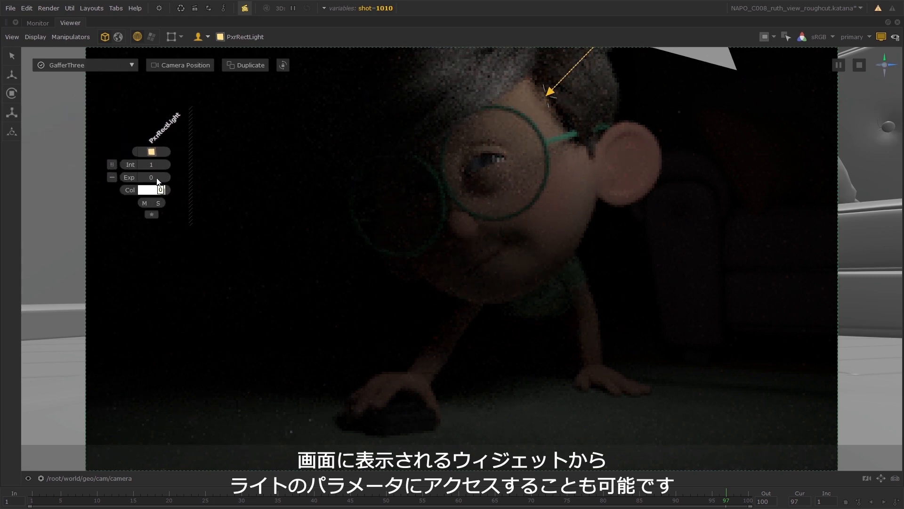
left_click_drag(158, 178, 185, 174)
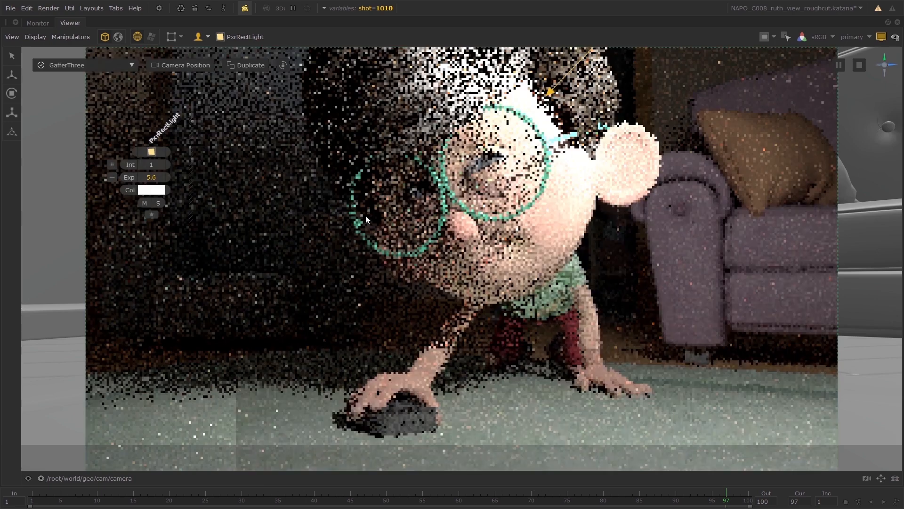
left_click(151, 193)
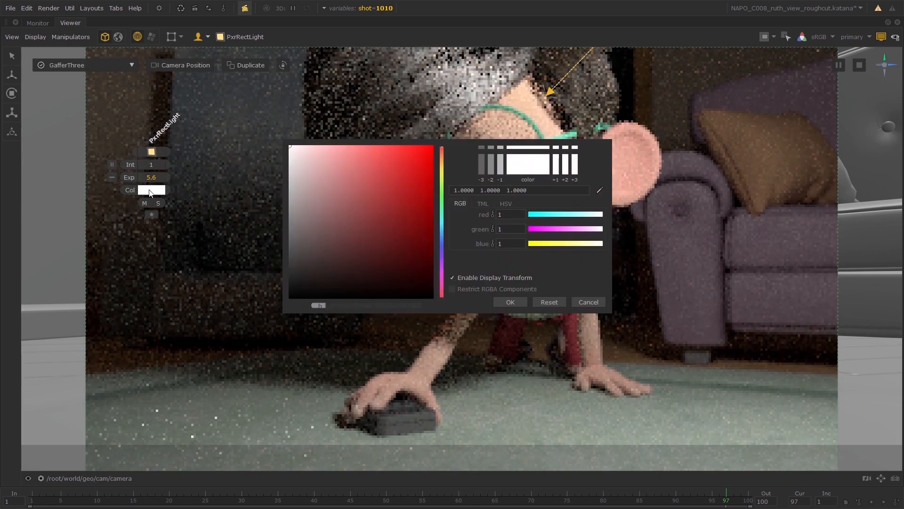
left_click_drag(294, 147, 415, 196)
left_click_drag(443, 159, 443, 161)
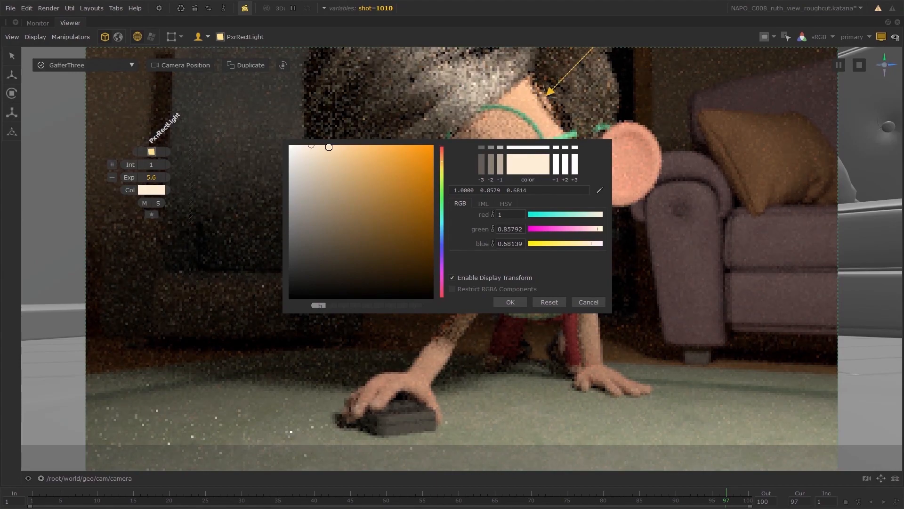
left_click(312, 145)
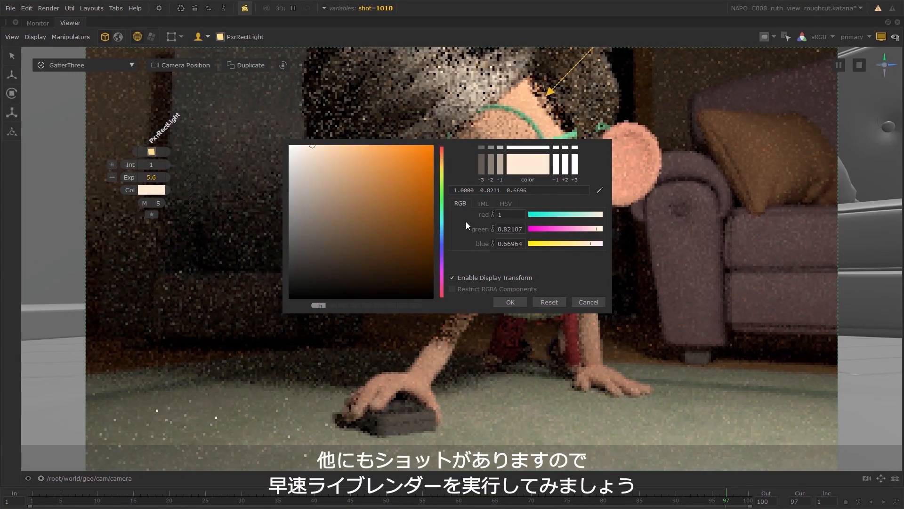
left_click(510, 301)
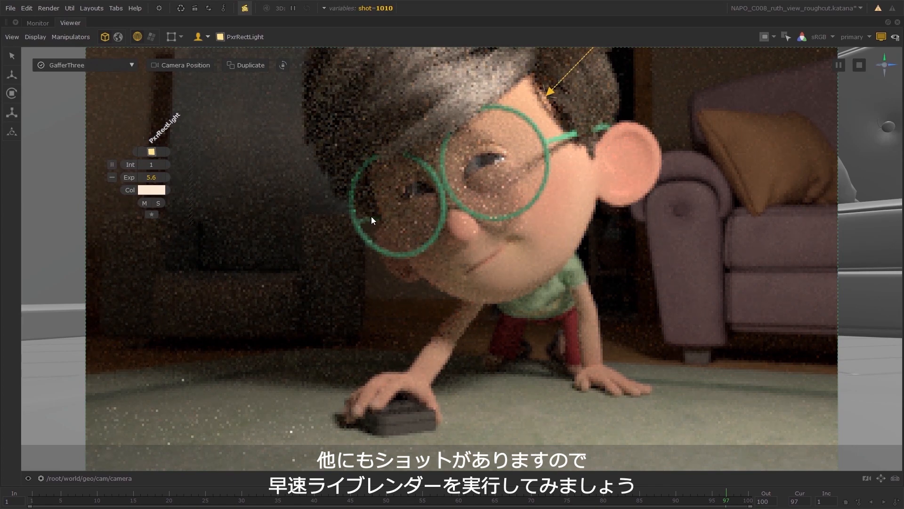
Restore the full layout and start multiple live renders on Katana Queue for only shots 1014 and 1015 at frame 97.
key("space")
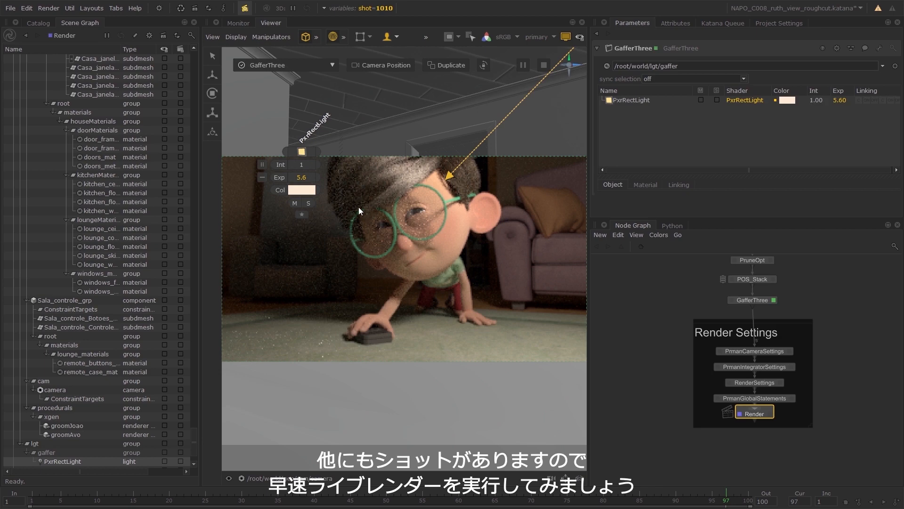
left_click(159, 8)
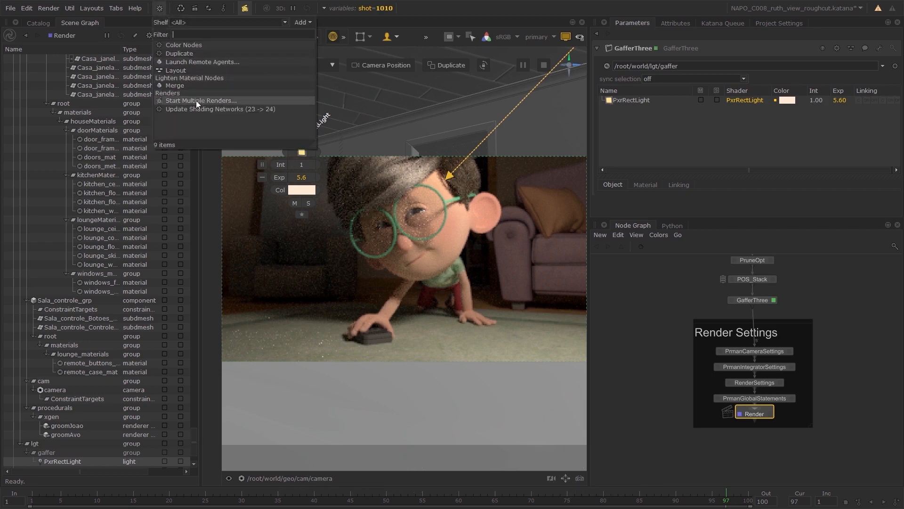
left_click(238, 101)
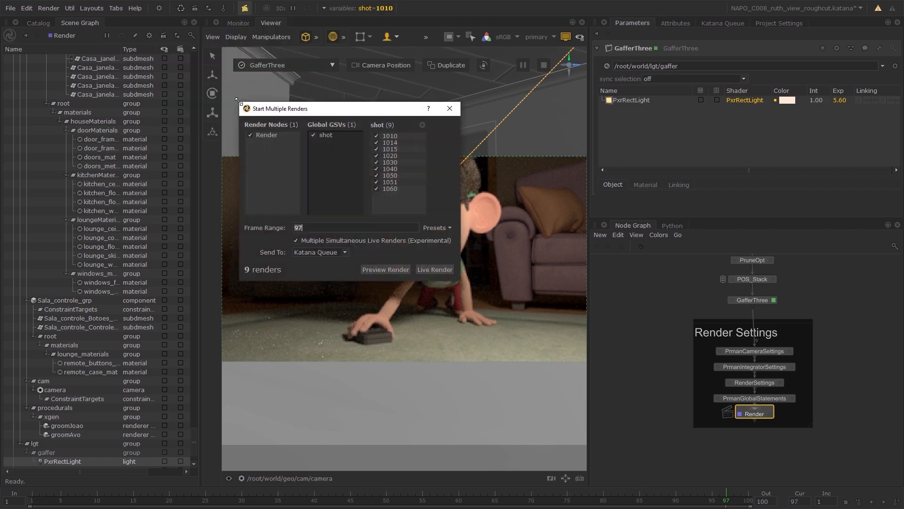
left_click(376, 136)
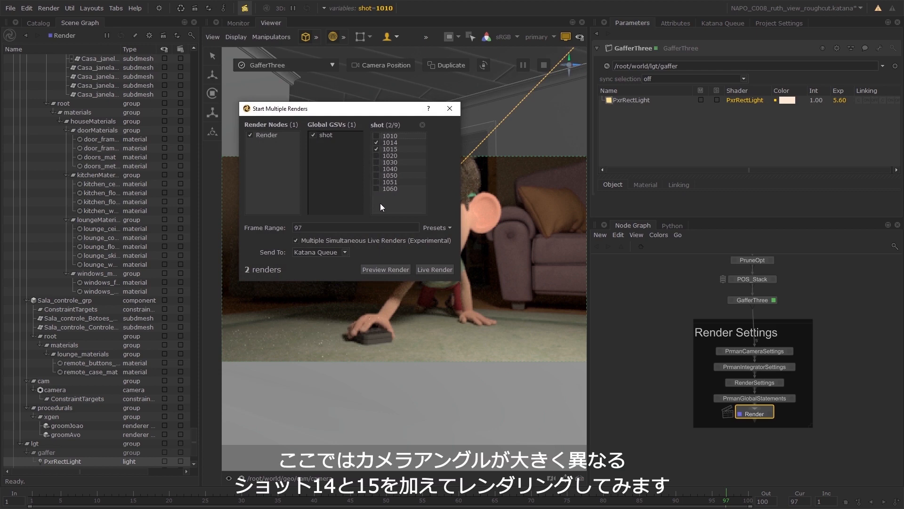
left_click(445, 272)
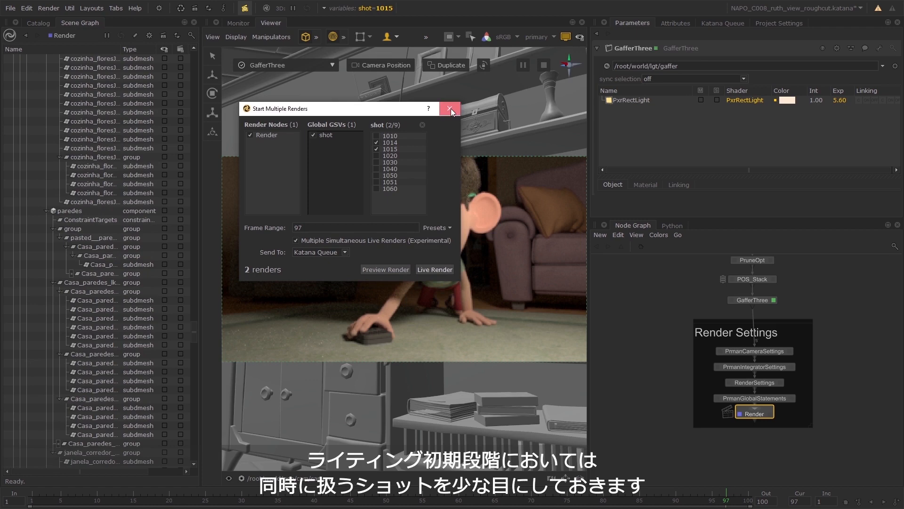
left_click(450, 109)
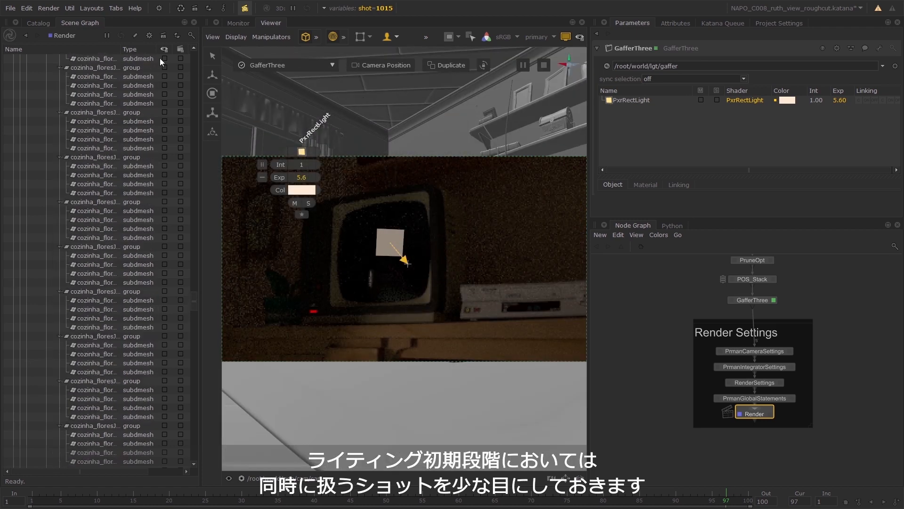
Move the Catalog to the Left Dock.
left_click(38, 23)
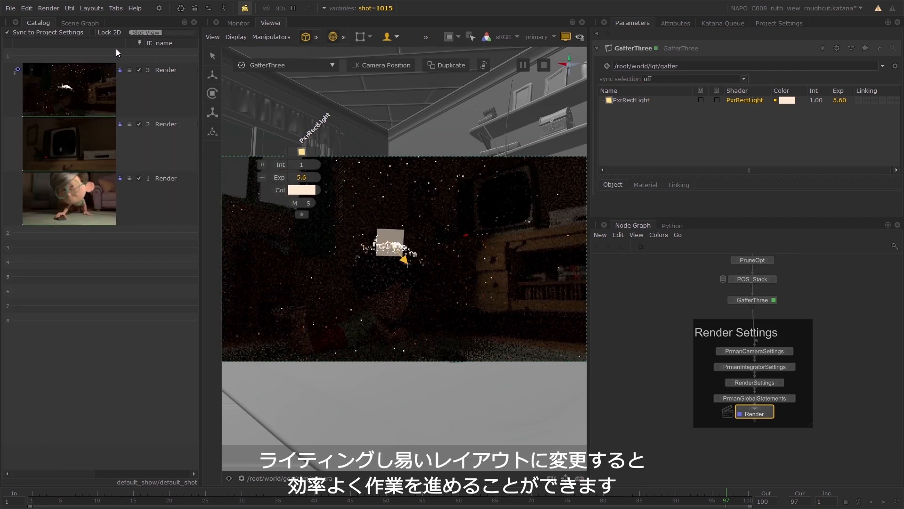
right_click(42, 23)
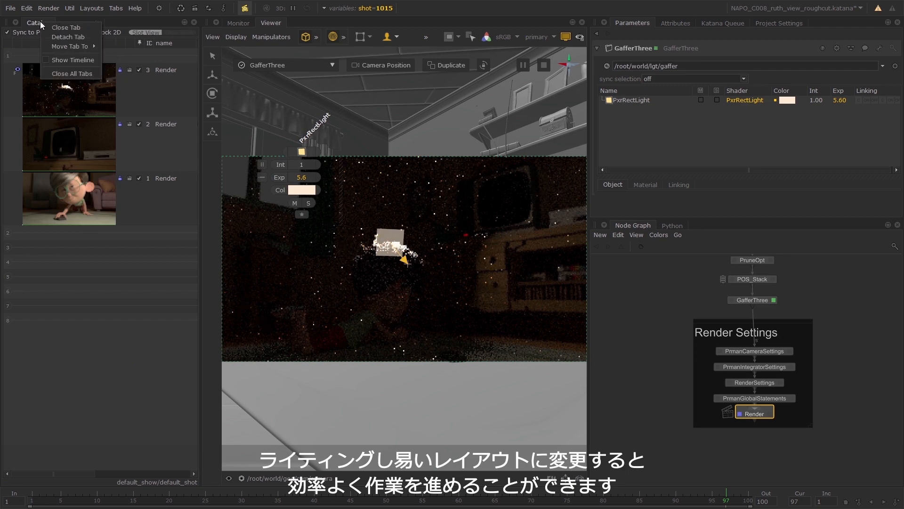
mouse_move(71, 46)
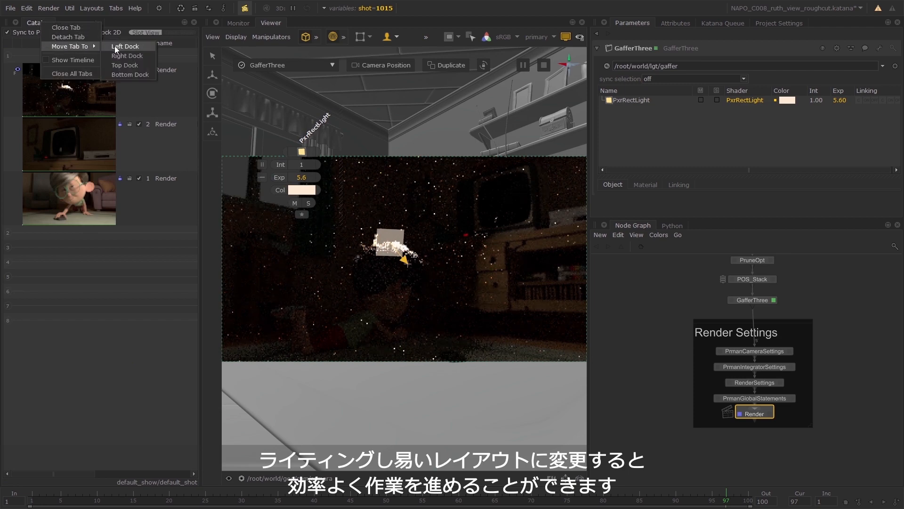
left_click(144, 47)
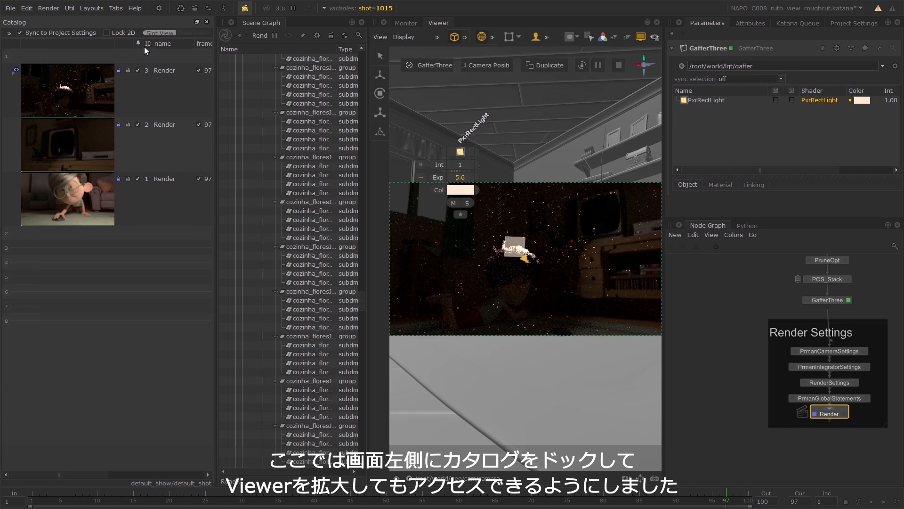
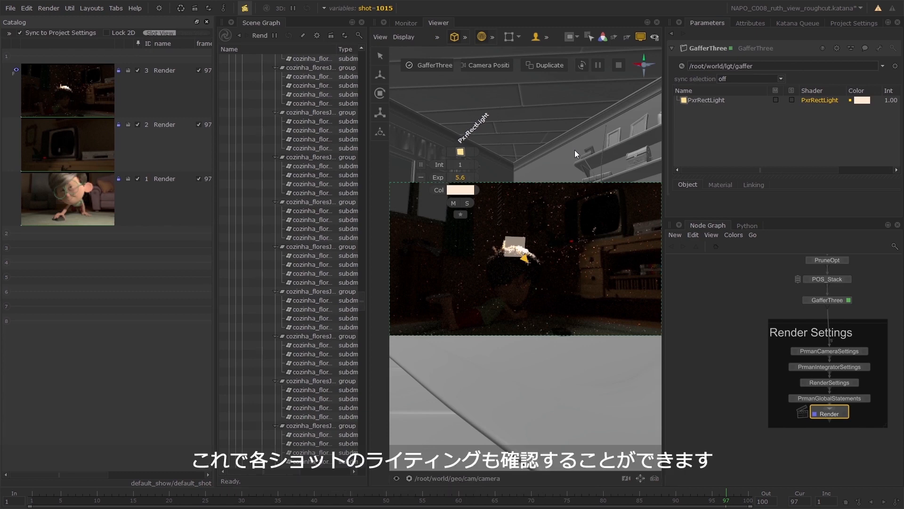
Maximize the Viewer beside the Catalog and widen the Catalog and its render thumbnails.
key("space")
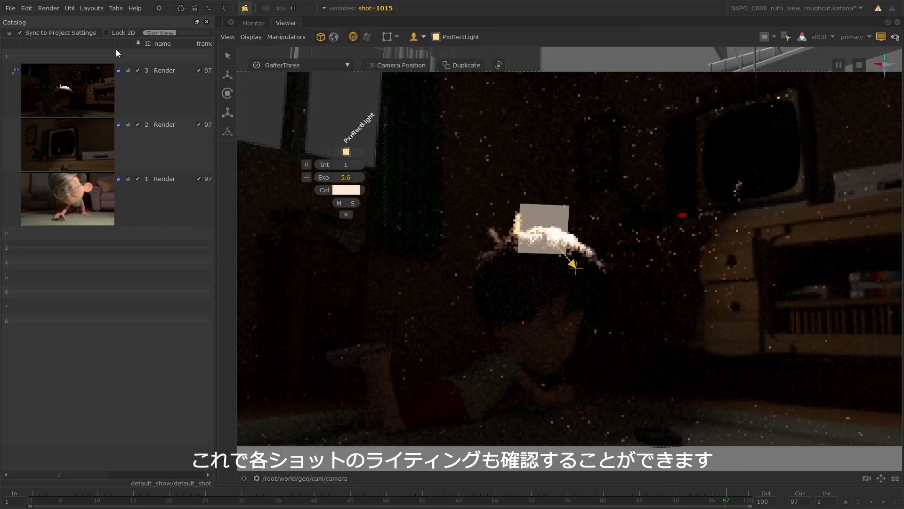
left_click_drag(115, 44, 258, 92)
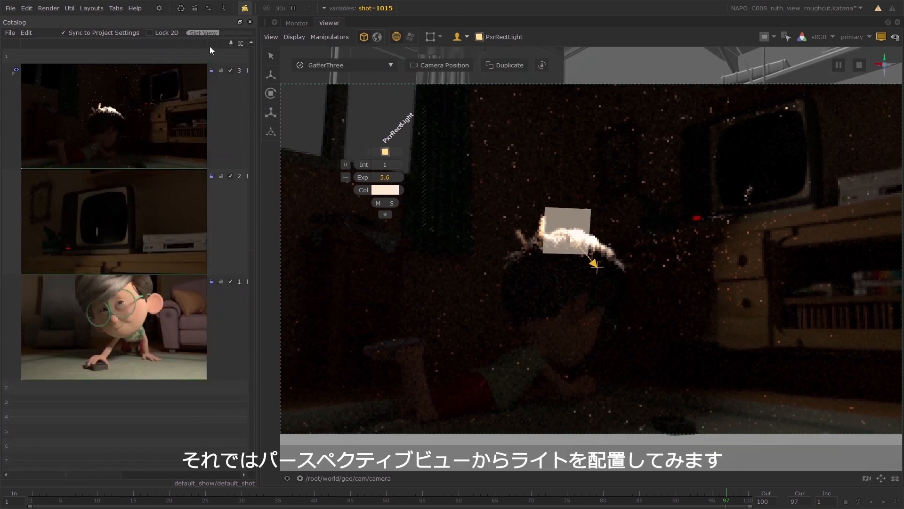
left_click_drag(210, 47, 245, 87)
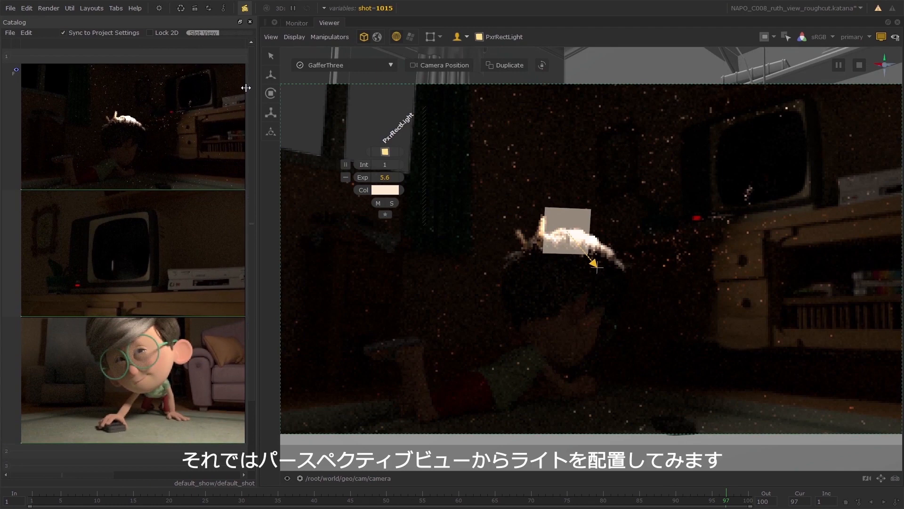
Switch the Viewer to the persp camera and set the shot graph state variable to 1010.
left_click(348, 476)
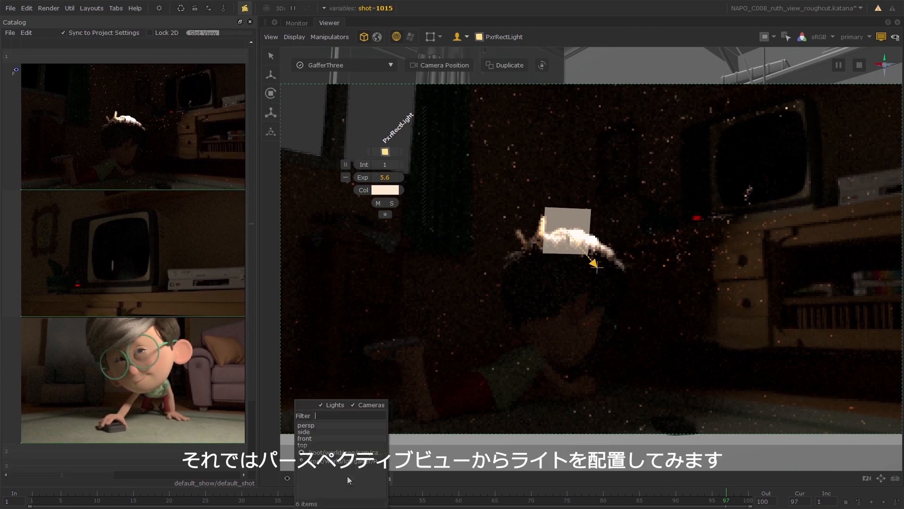
left_click(333, 425)
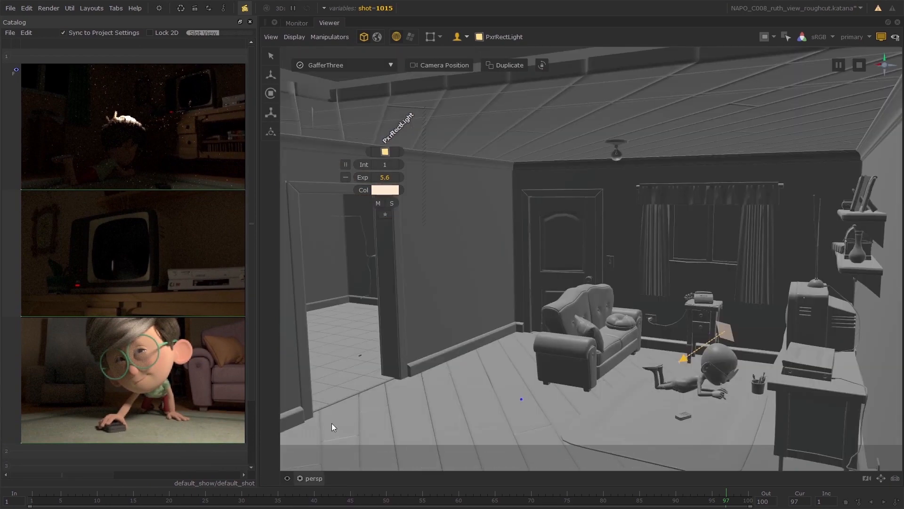
left_click_drag(635, 321, 664, 354, "alt")
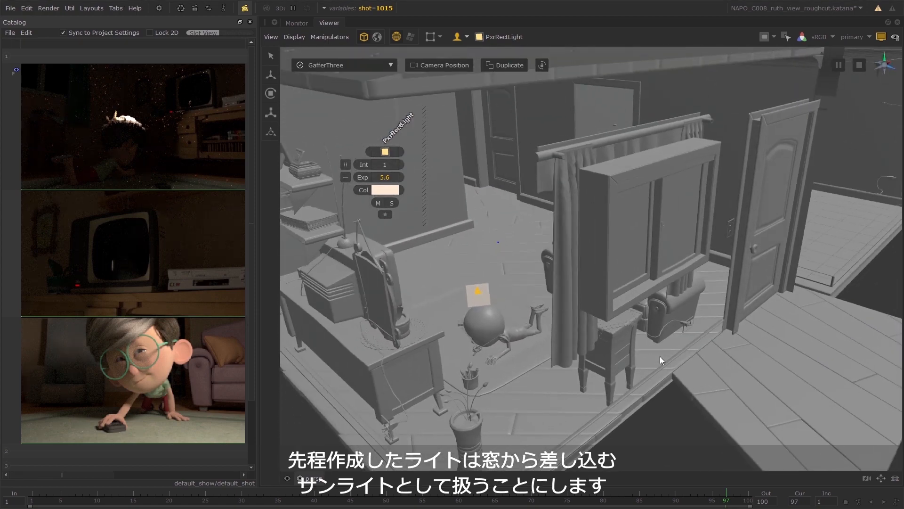
left_click(361, 8)
left_click(424, 46)
left_click(433, 52)
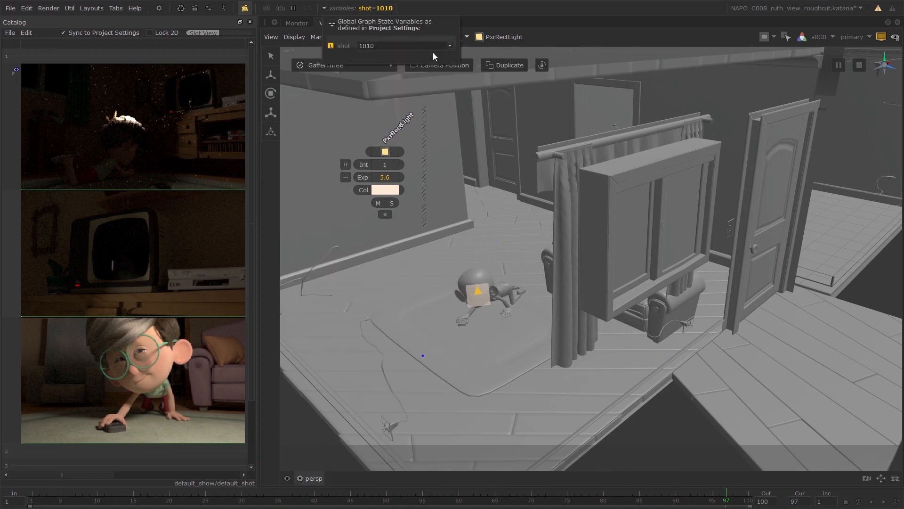
Aim the PxrRectLight at the boy's head, push it back outside the window and enlarge it.
left_click_drag(506, 201, 495, 314, "alt")
left_click(496, 313)
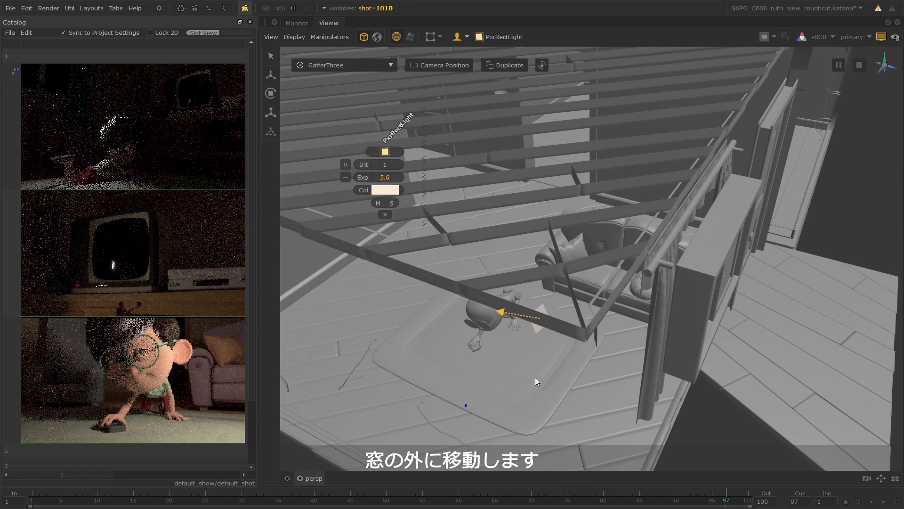
left_click_drag(564, 389, 712, 369, "alt")
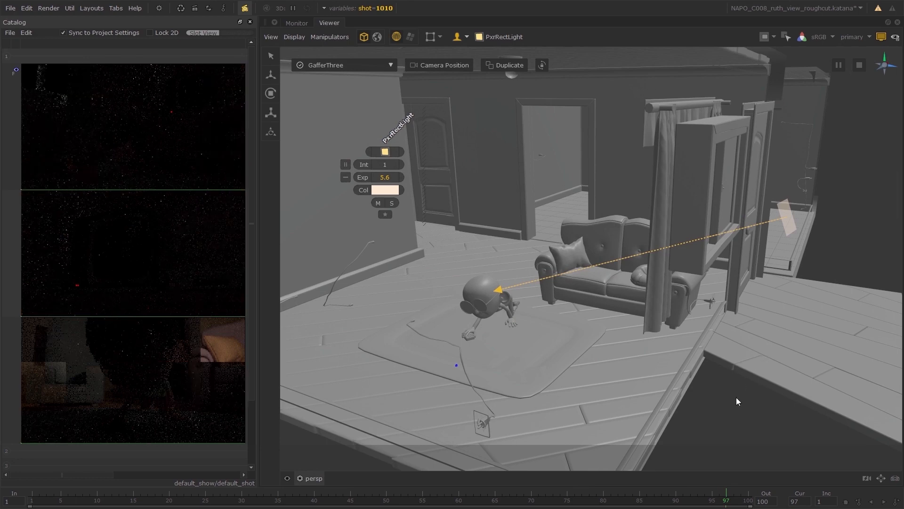
left_click_drag(658, 336, 728, 383)
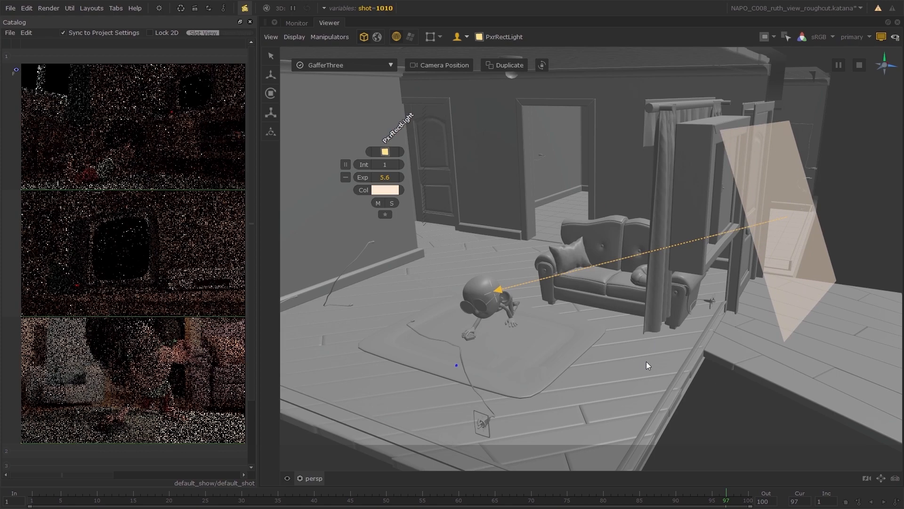
Adjust the PxrRectLight's aim point on the boy's head so the light shines down from outside the window.
left_click_drag(646, 360, 527, 376, "alt")
left_click_drag(462, 213, 470, 211)
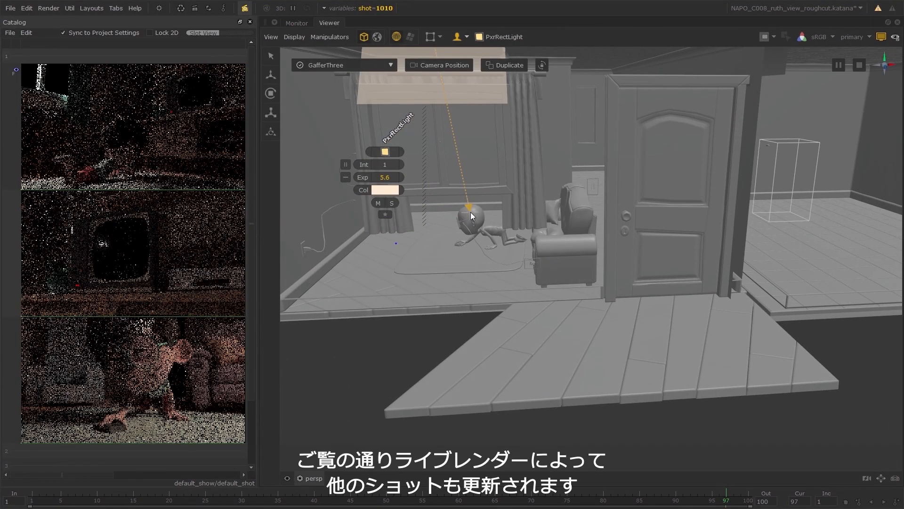
left_click_drag(470, 212, 471, 213)
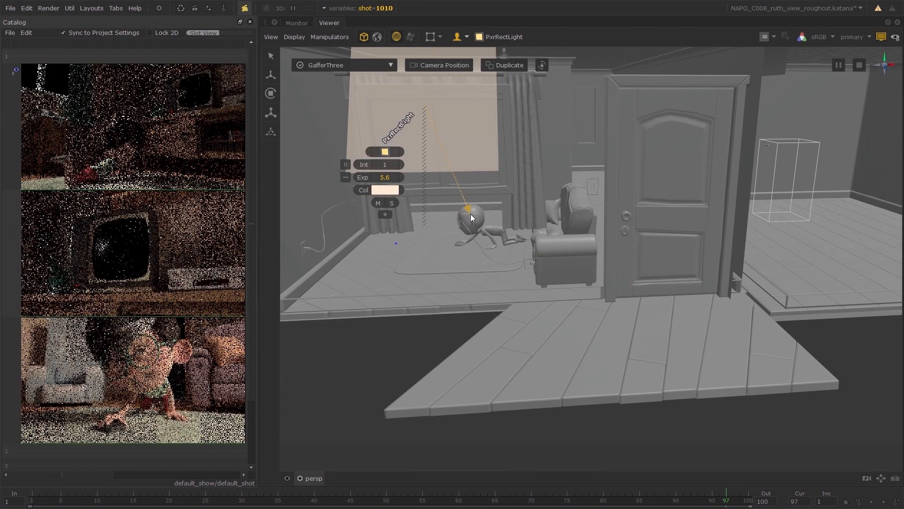
left_click_drag(471, 213, 471, 215)
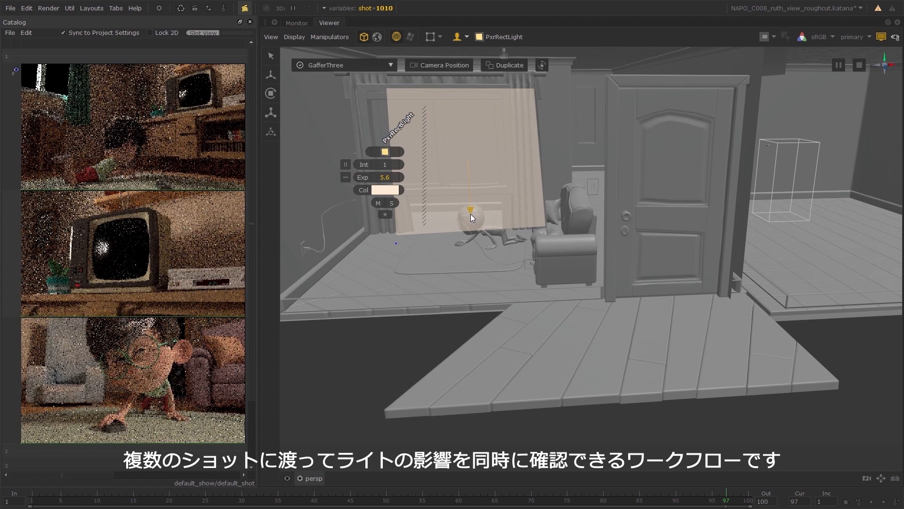
left_click_drag(470, 214, 471, 213)
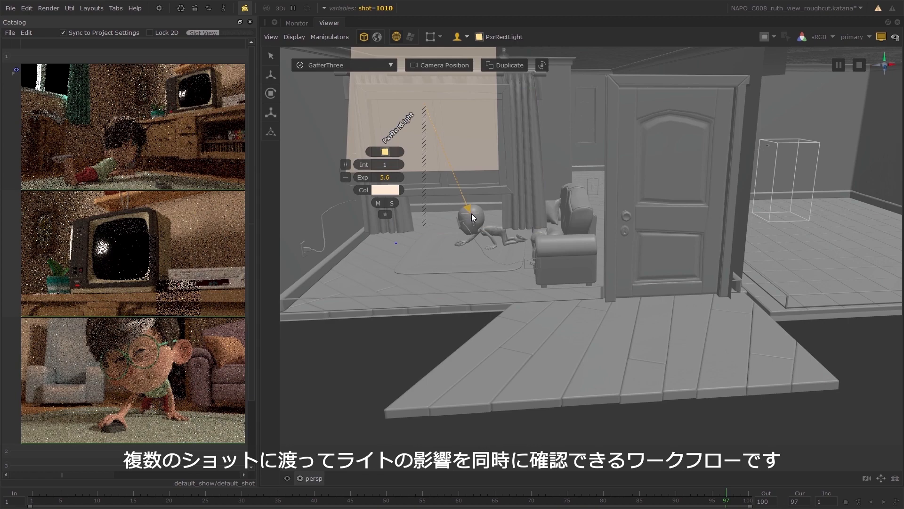
left_click(471, 214)
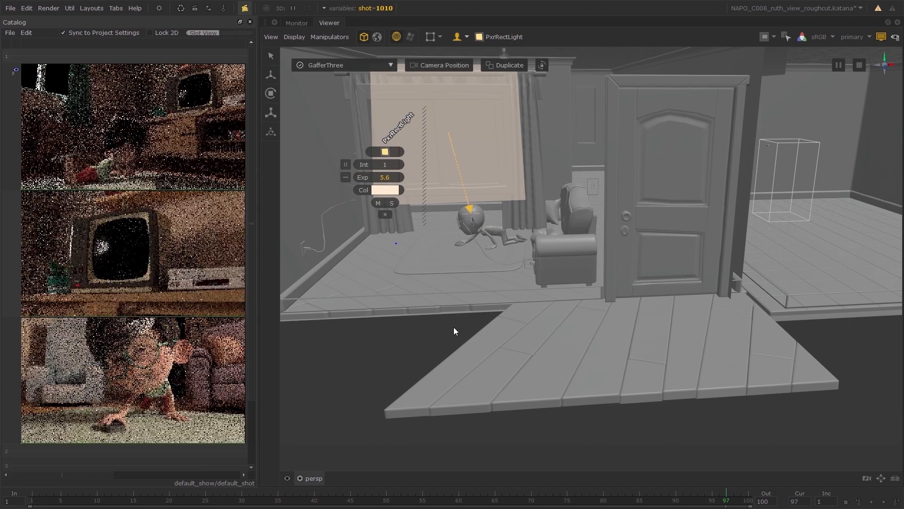
Raise the PxrRectLight's exposure to 7.1 from its on-screen widget.
left_click_drag(454, 327, 661, 339, "alt")
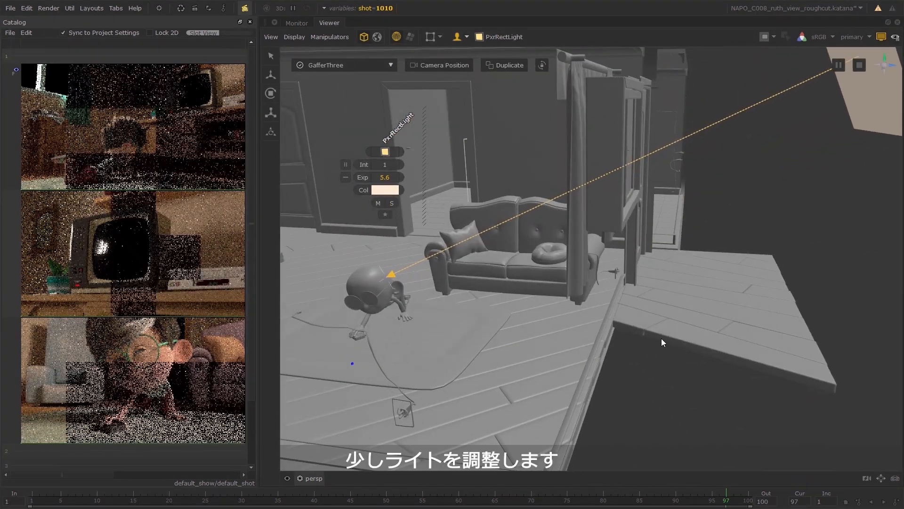
left_click_drag(395, 179, 400, 179)
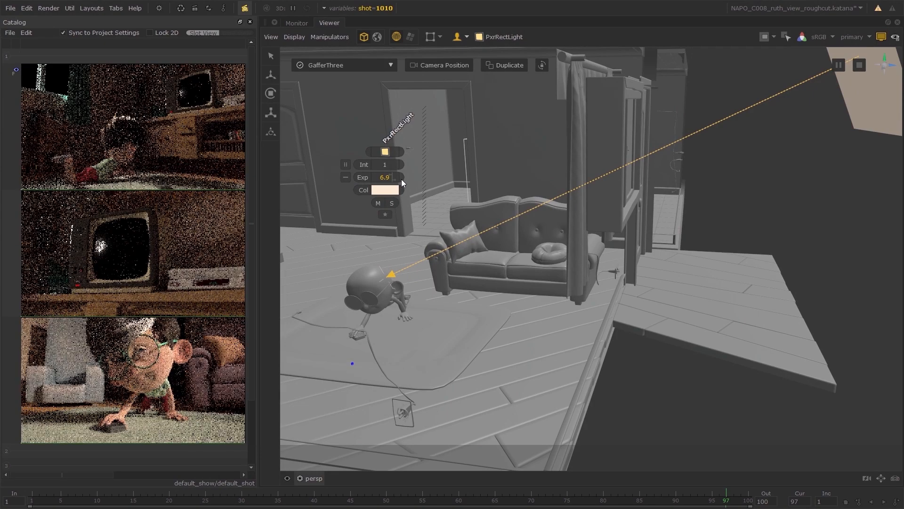
left_click_drag(401, 179, 402, 179)
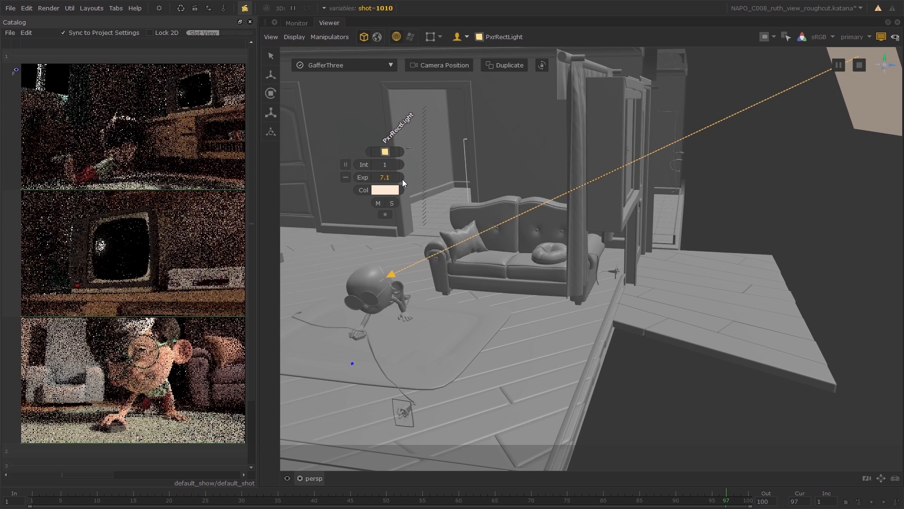
left_click_drag(403, 179, 403, 179)
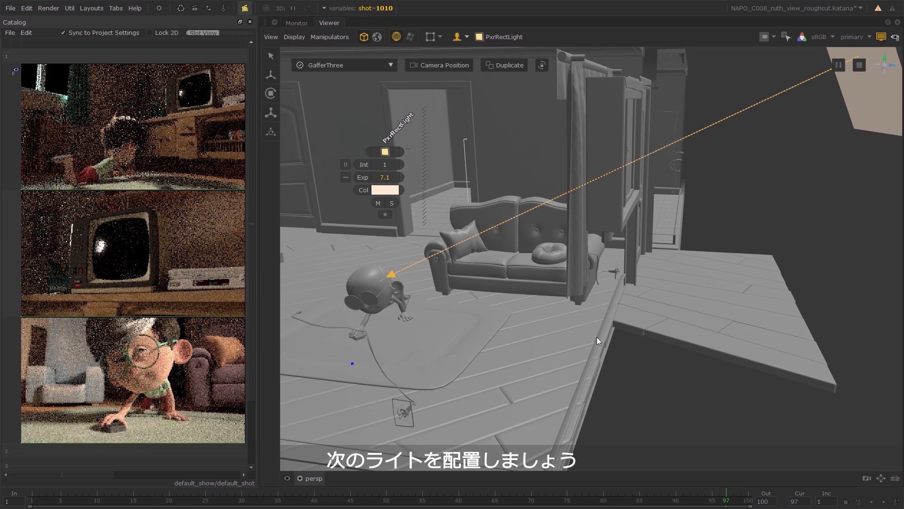
Place a second PxrRectLight from the boy's head normal, adjust its distance, and shift its target to the floor behind him.
left_click_drag(597, 337, 554, 328, "alt")
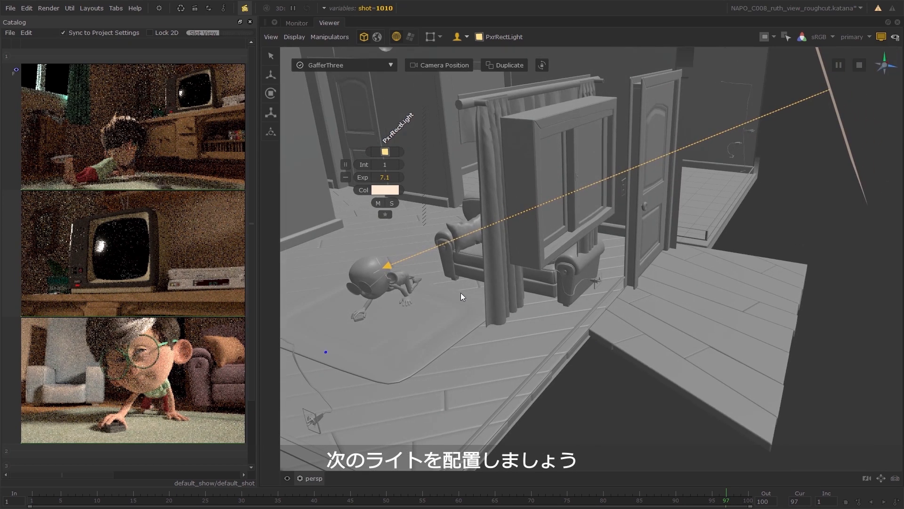
left_click(371, 270)
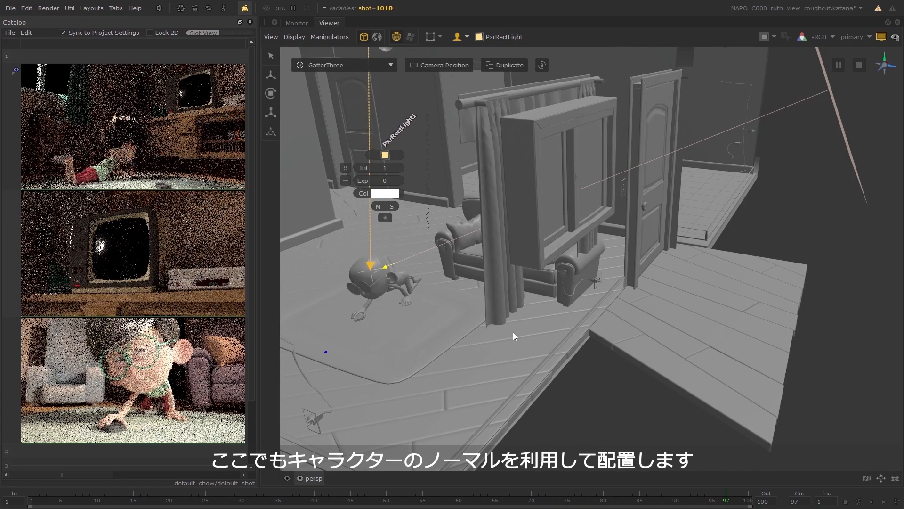
left_click_drag(512, 332, 478, 341)
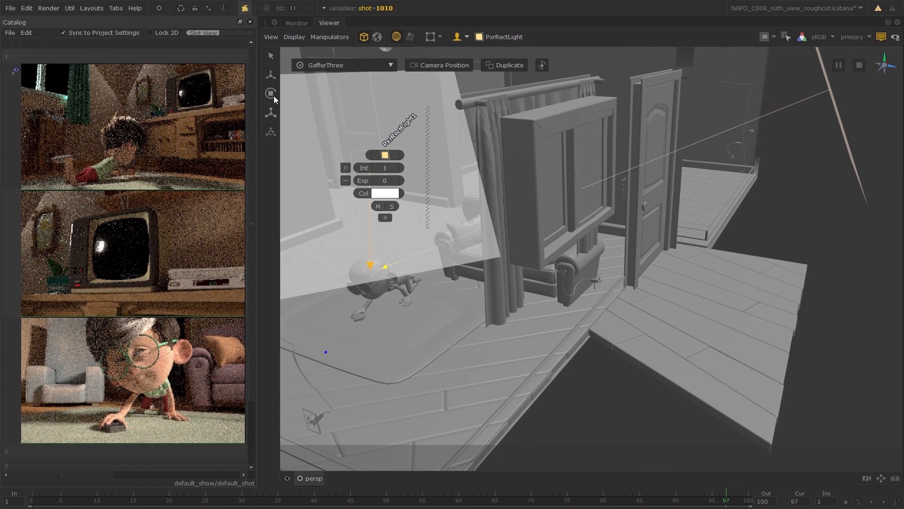
left_click_drag(451, 306, 406, 311, "alt")
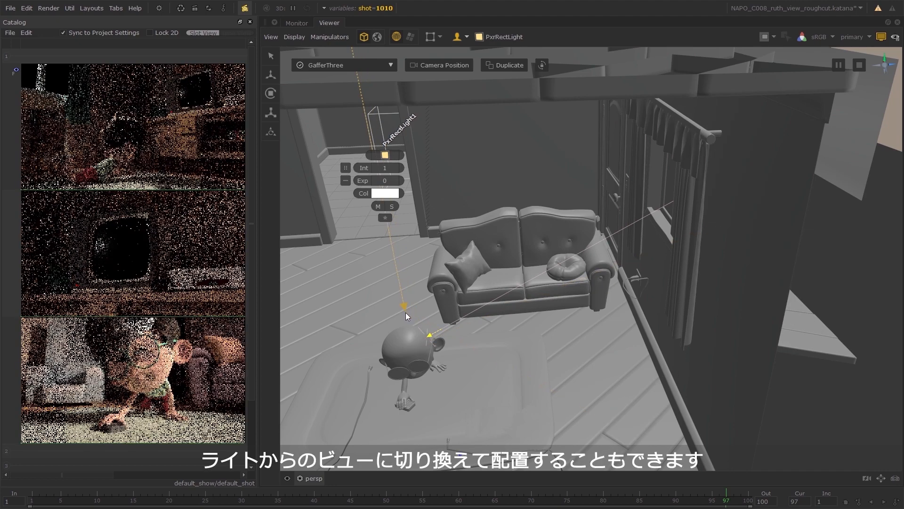
Look through PxrRectLight1, swing it around to shine in from outside the window, and return to the persp view.
left_click(322, 477)
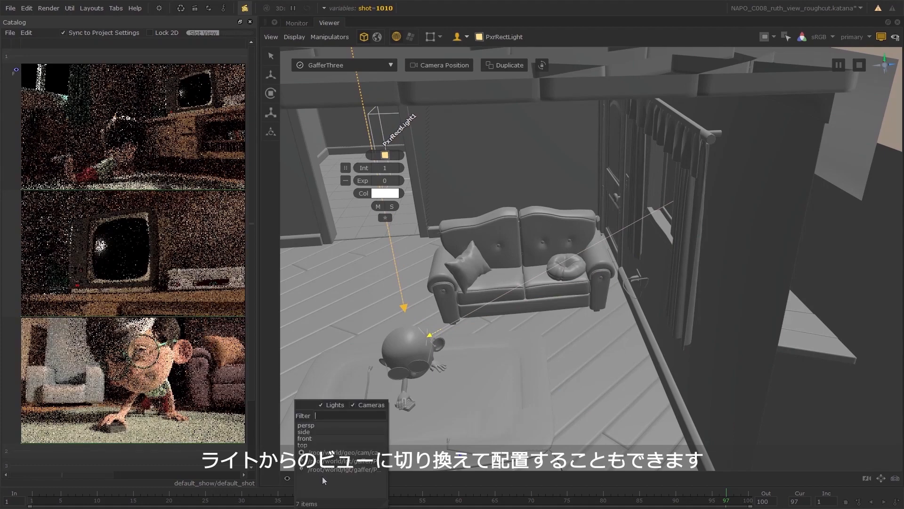
left_click(369, 469)
left_click_drag(417, 326, 631, 329, "alt")
left_click(341, 478)
left_click(315, 423)
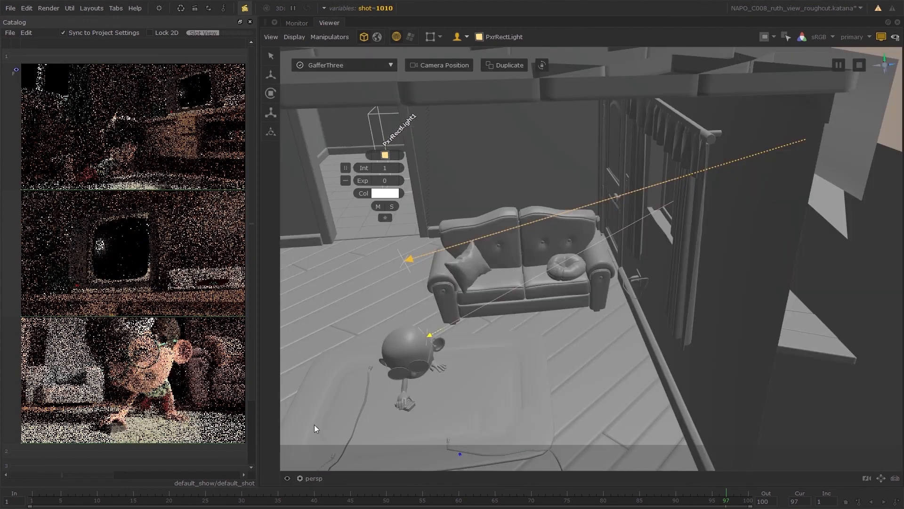
Bring PxrRectLight1 closer to the outside of the window to act as a skylight.
left_click_drag(730, 331, 620, 360, "alt")
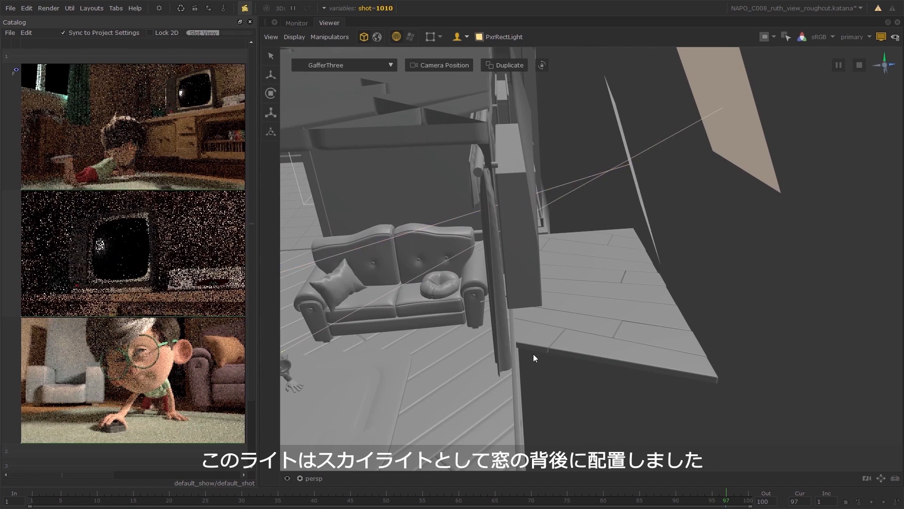
left_click_drag(532, 356, 620, 355, "alt")
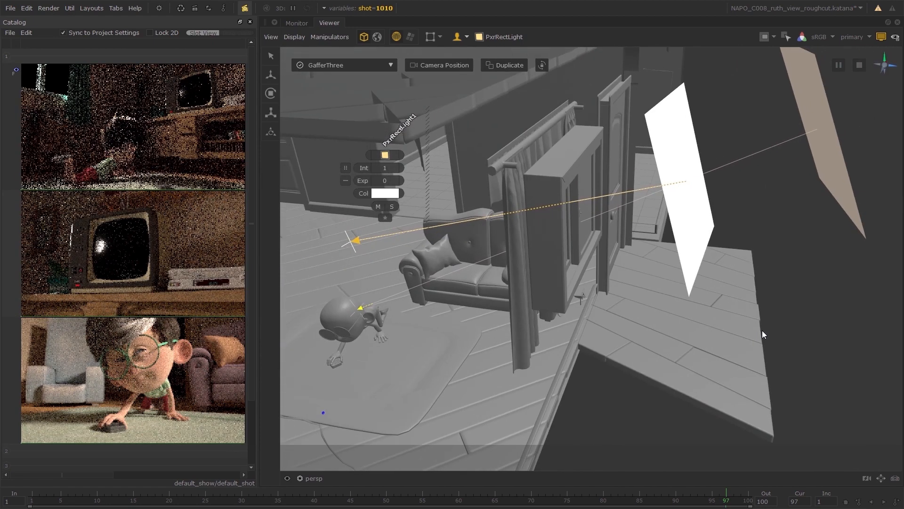
left_click_drag(621, 311, 599, 309)
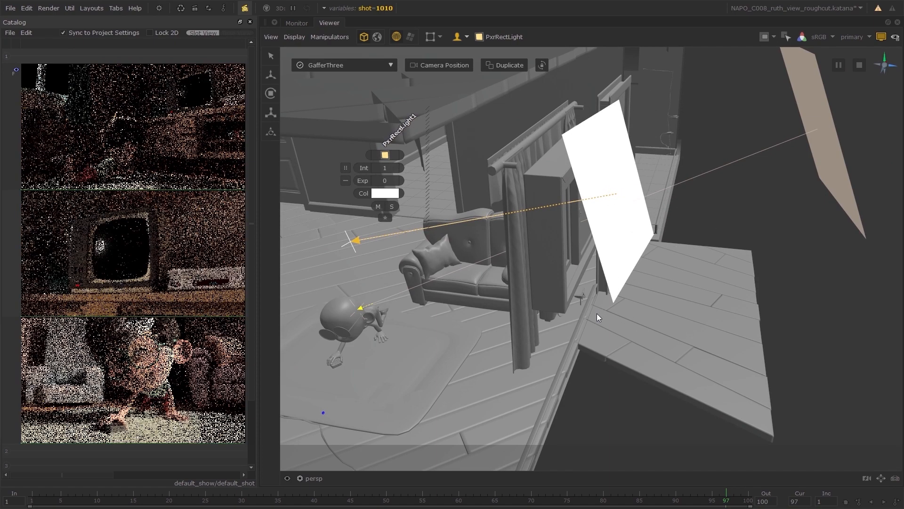
Set PxrRectLight1's colour to a pale cyan of 0.7358, 1.0000, 1.0000.
left_click(387, 197)
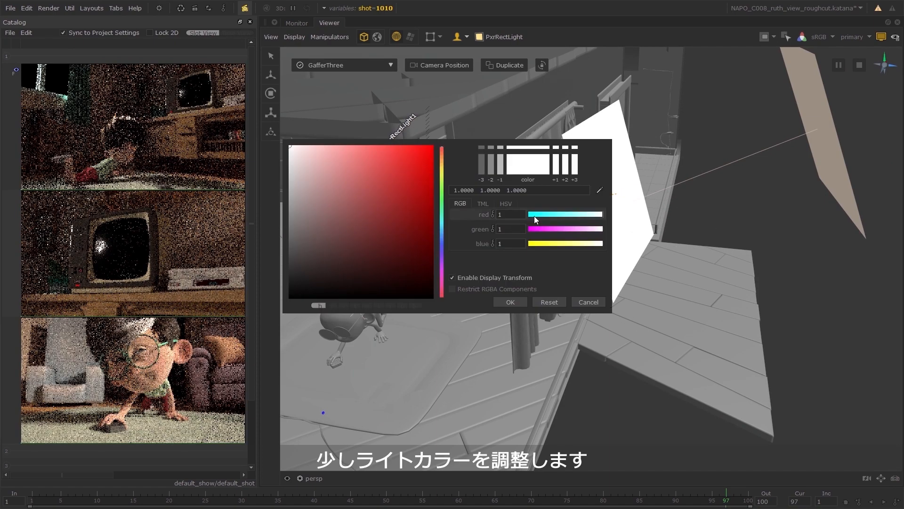
left_click_drag(535, 216, 587, 216)
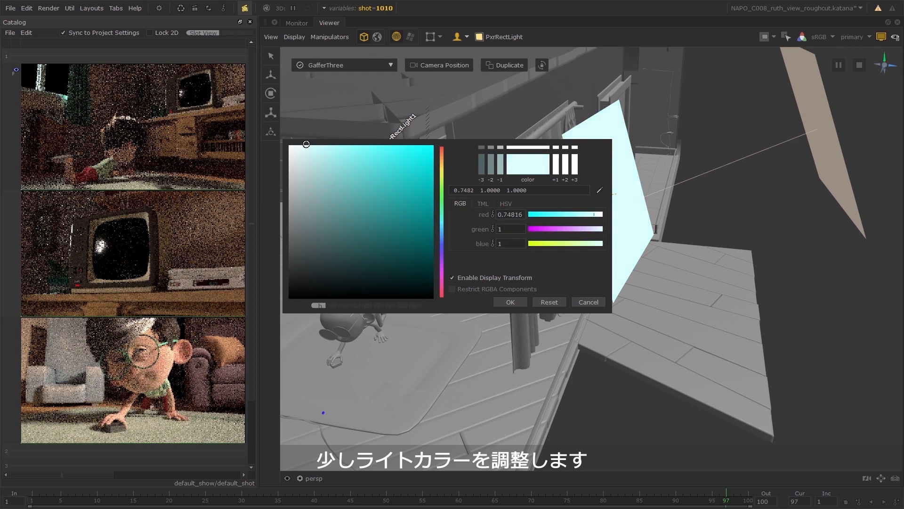
left_click_drag(306, 145, 307, 144)
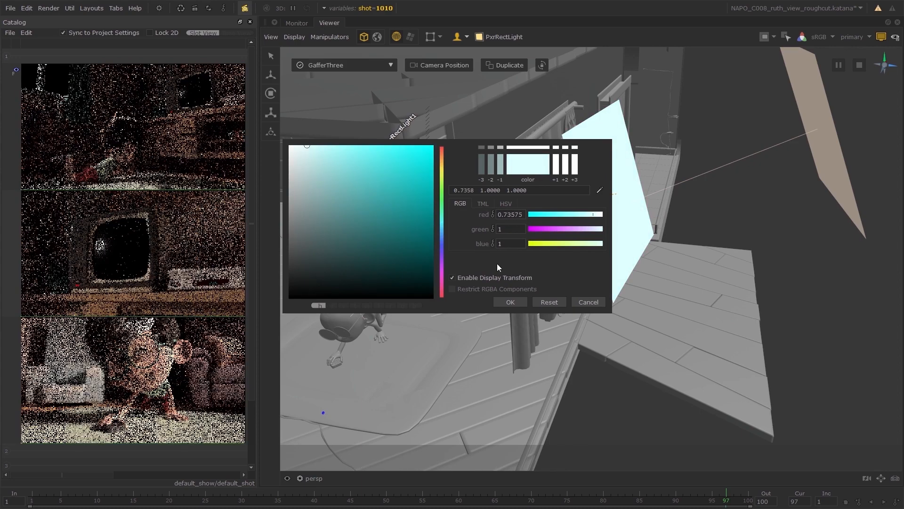
left_click(513, 303)
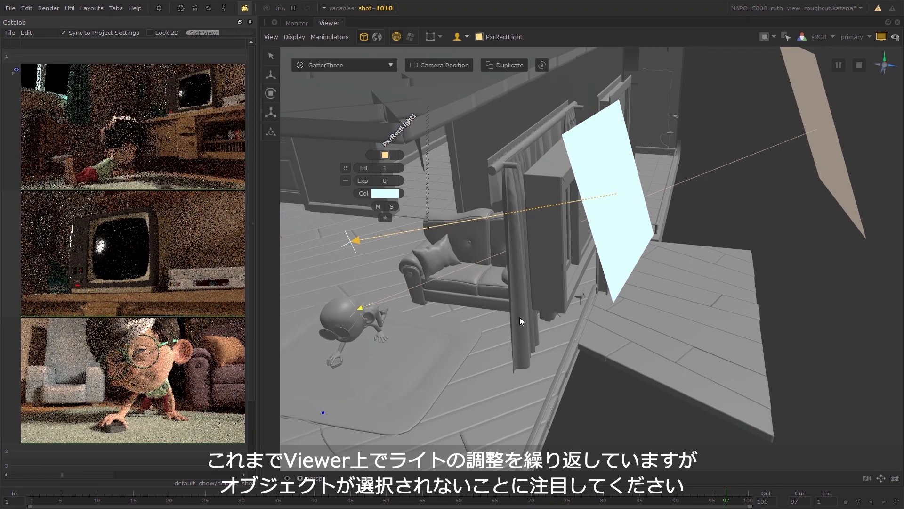
Select the first PxrRectLight and change its colour to a yellower tint of 1.0000, 0.9226, 0.7734.
left_click_drag(332, 278, 388, 337)
left_click(387, 190)
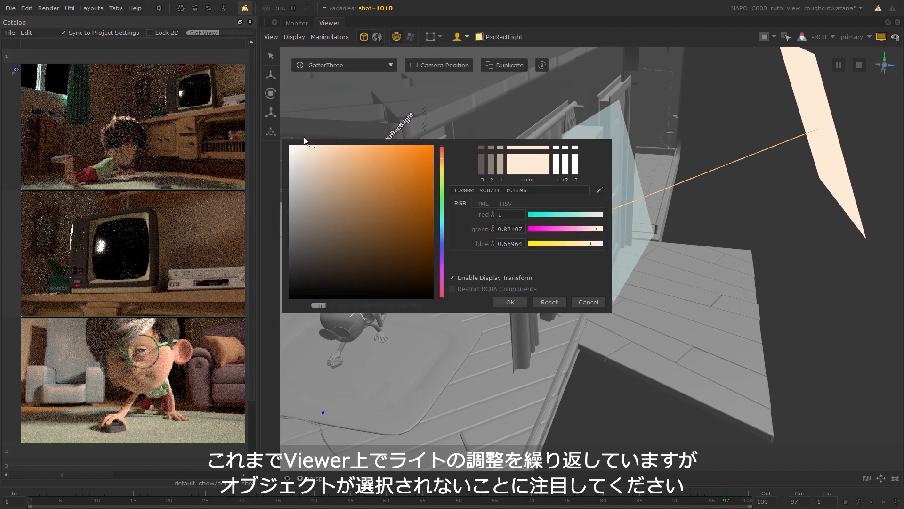
left_click_drag(441, 161, 442, 164)
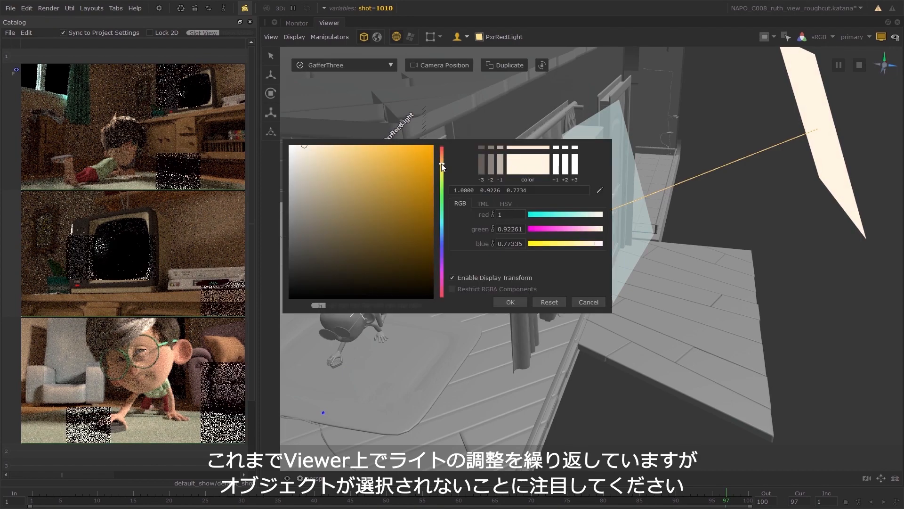
left_click(513, 304)
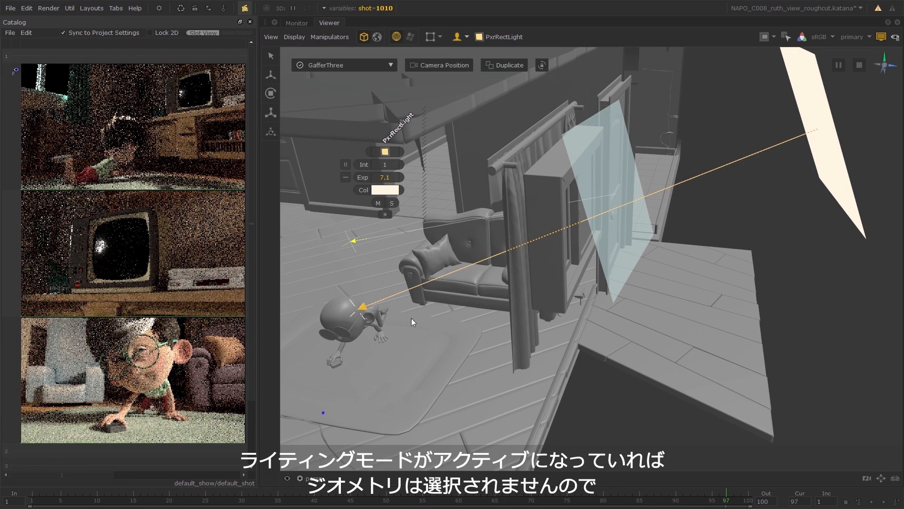
Set PxrRectLight1's exposure to 5.2 and deepen its colour to a cyan of 0.4737, 0.8790, 0.8790.
left_click(354, 239)
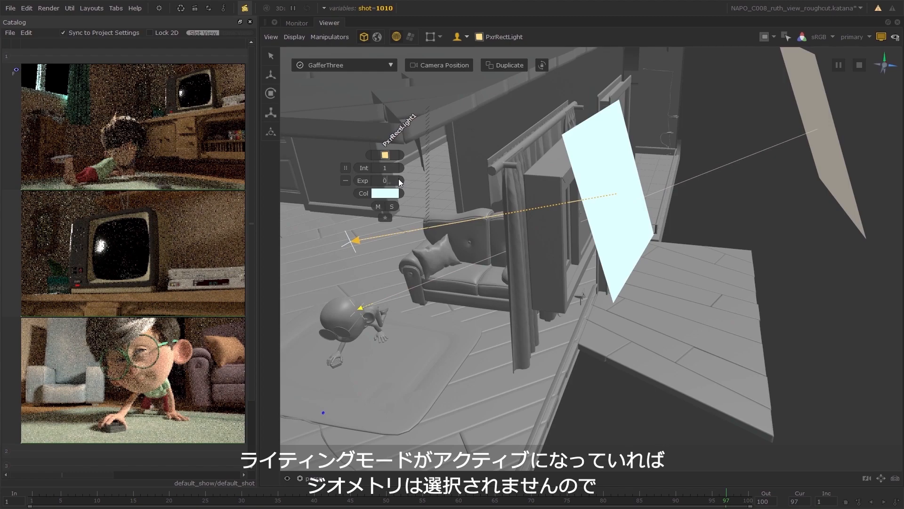
left_click_drag(408, 180, 410, 180)
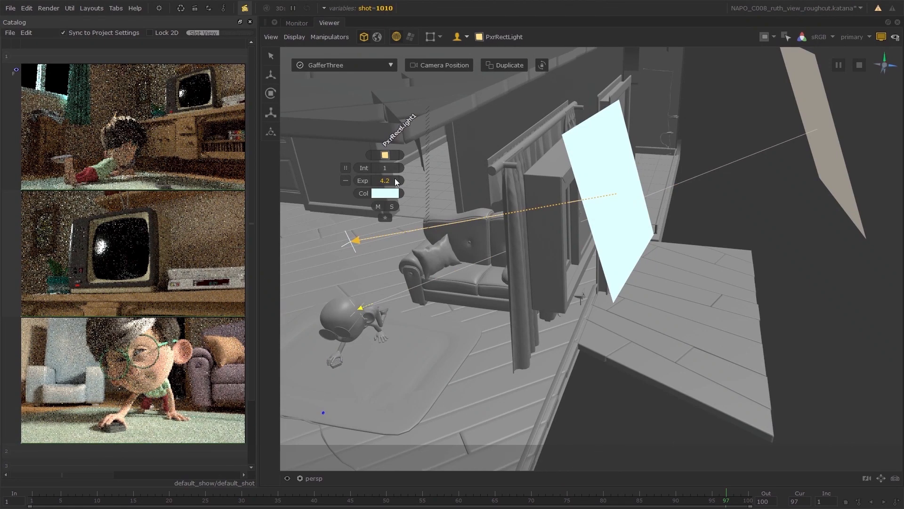
left_click_drag(400, 178, 404, 178)
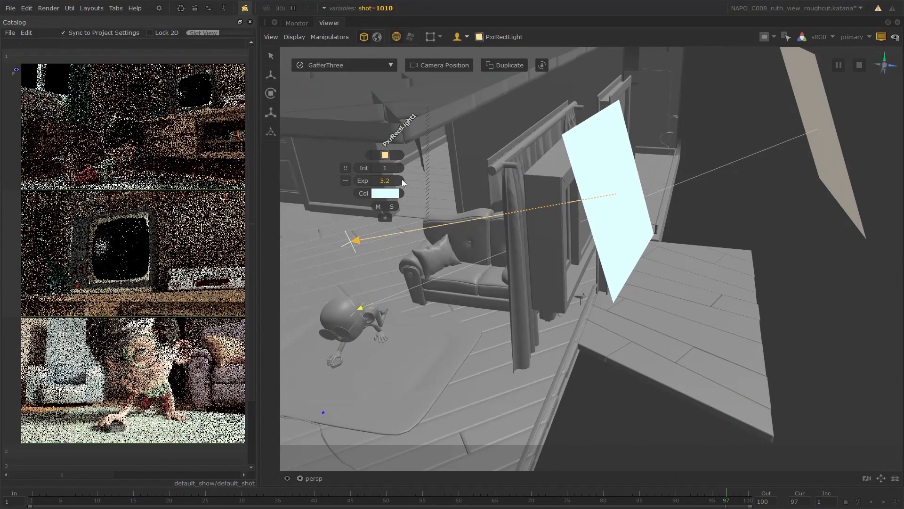
left_click(385, 193)
left_click(321, 150)
left_click_drag(322, 151, 324, 154)
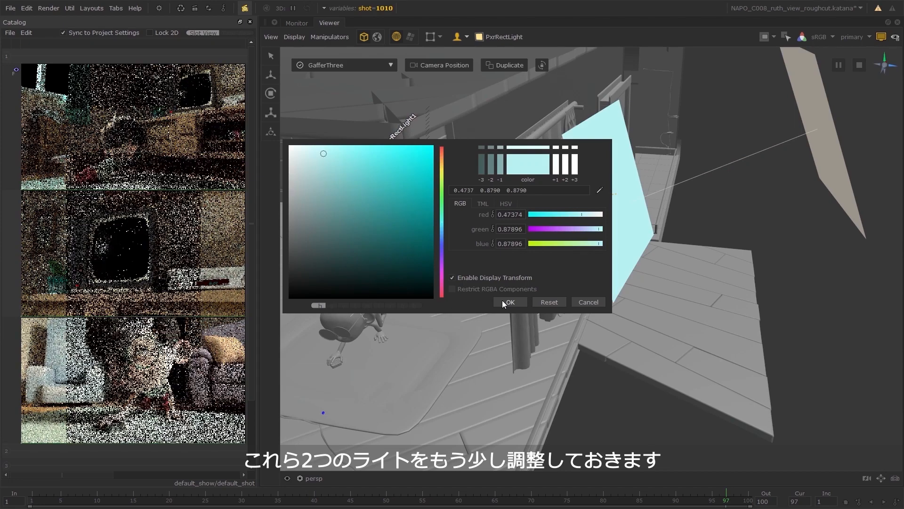
left_click(509, 302)
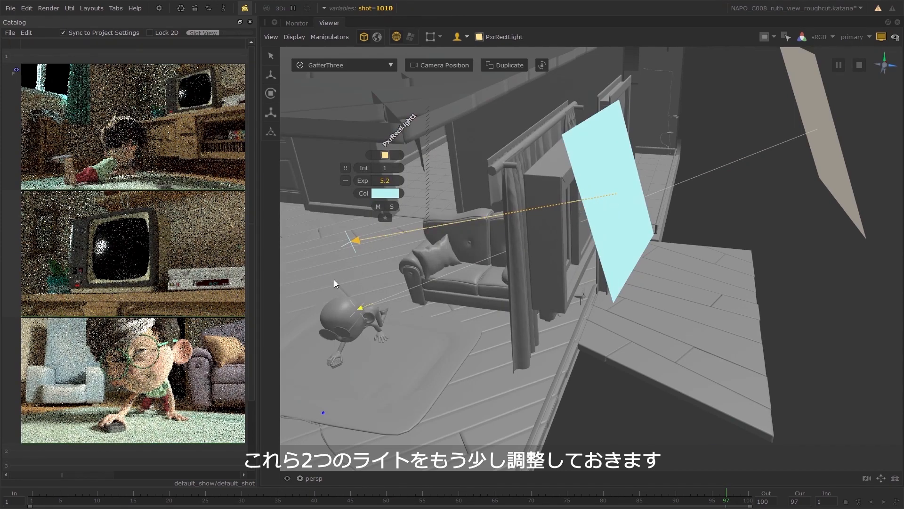
Select the first PxrRectLight outside the window and set its colour to a warmer yellow of 0.8156, 0.6823, 0.4486.
left_click_drag(324, 268, 391, 338)
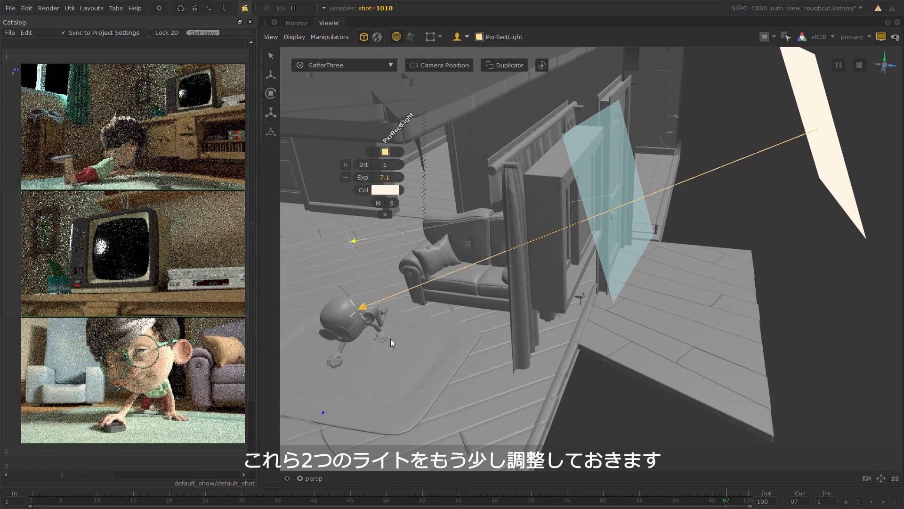
left_click(390, 190)
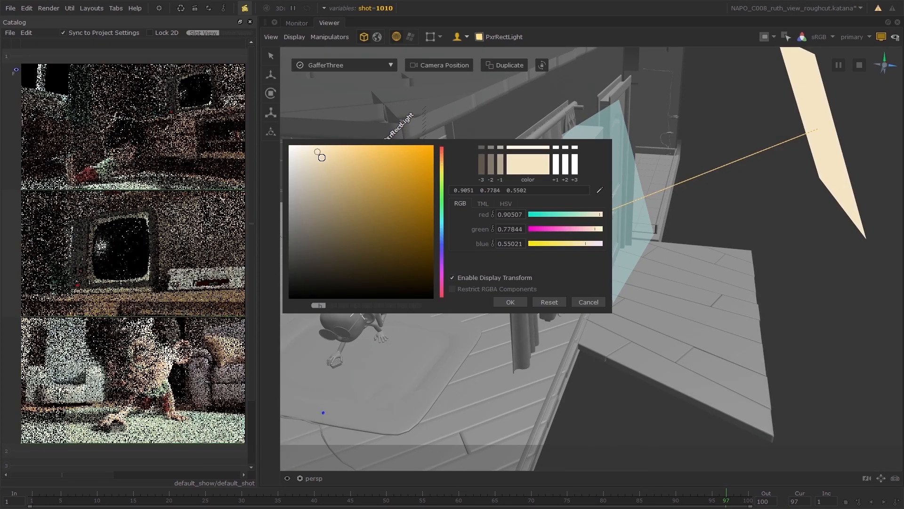
left_click(322, 159)
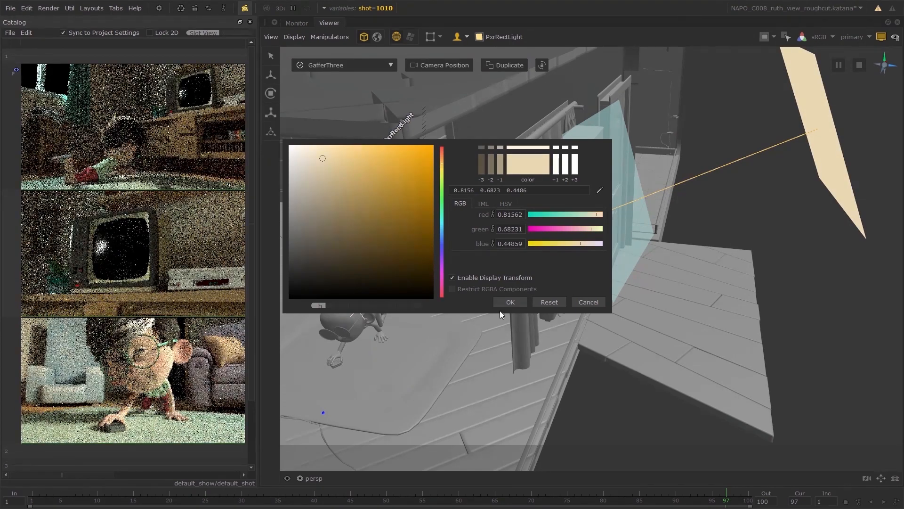
left_click(517, 304)
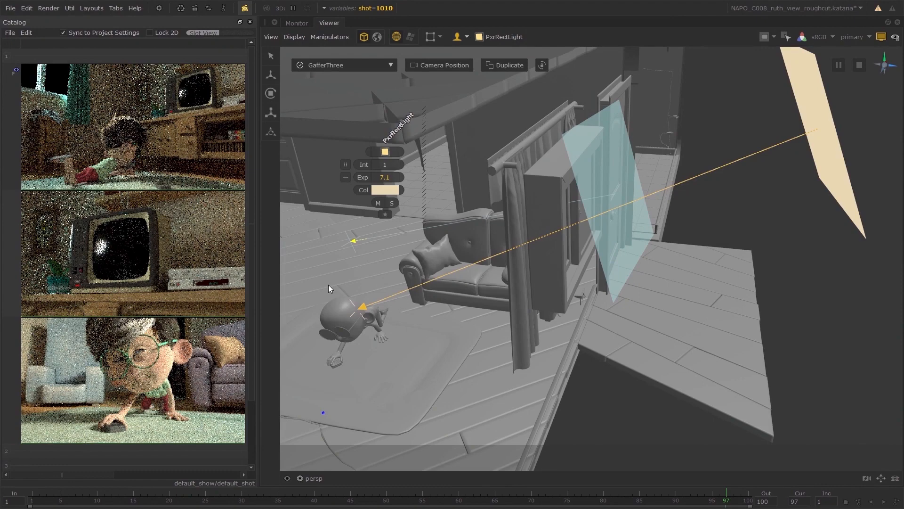
Create a third rect light at a viewpoint looking down on the boy from inside the room, with exposure 2.
left_click_drag(359, 286, 451, 272, "alt")
left_click_drag(360, 263, 617, 360, "alt")
middle_click_drag(617, 359, 618, 356, "alt")
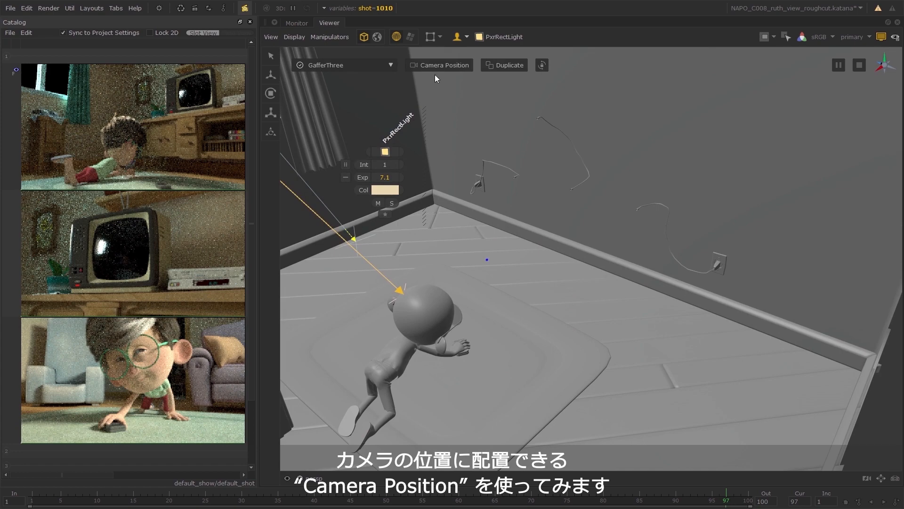
left_click(454, 66)
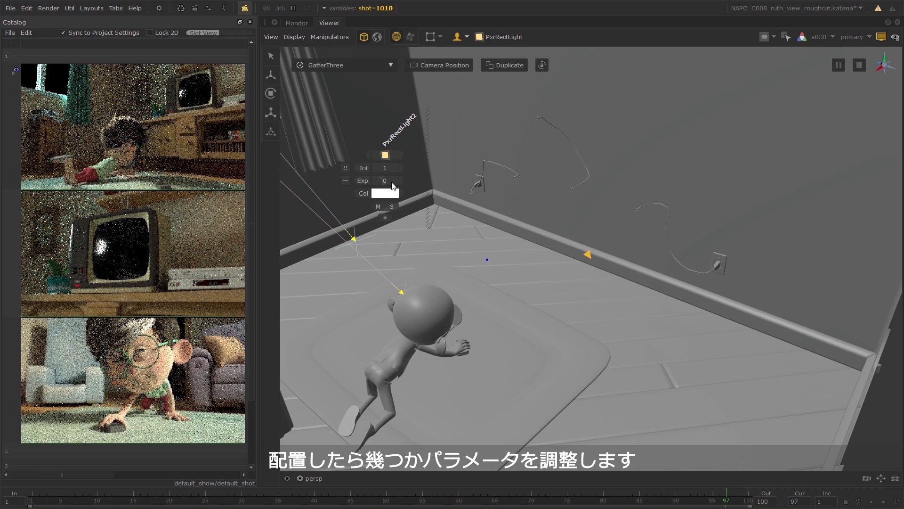
left_click_drag(392, 182, 395, 183)
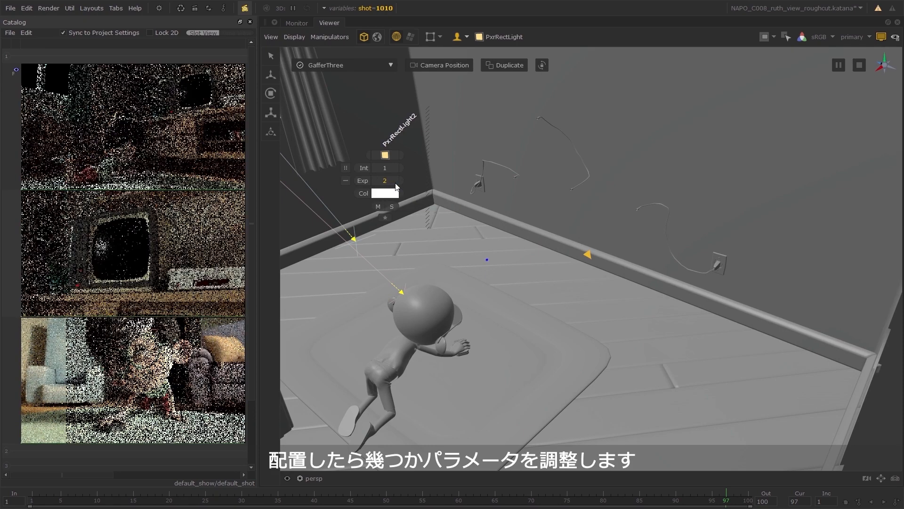
Set PxrRectLight2's colour to a pale orange-pink of 0.9316, 0.6463, 0.5509.
left_click(389, 198)
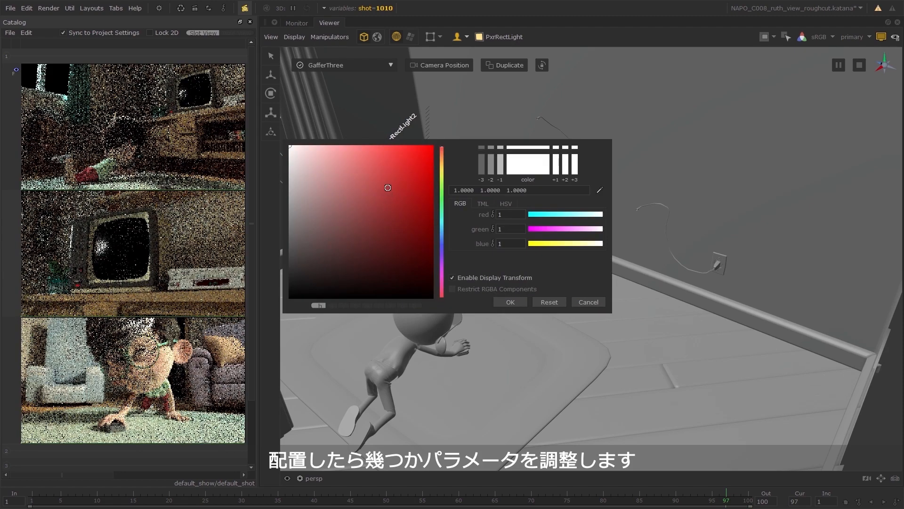
left_click(308, 148)
left_click_drag(308, 149, 311, 145)
left_click_drag(442, 151, 442, 154)
left_click(317, 147)
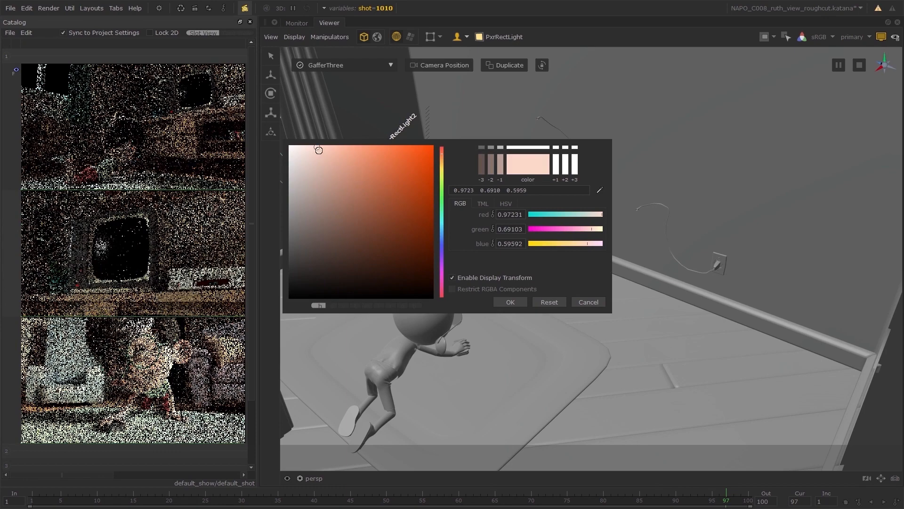
left_click(318, 150)
left_click(516, 304)
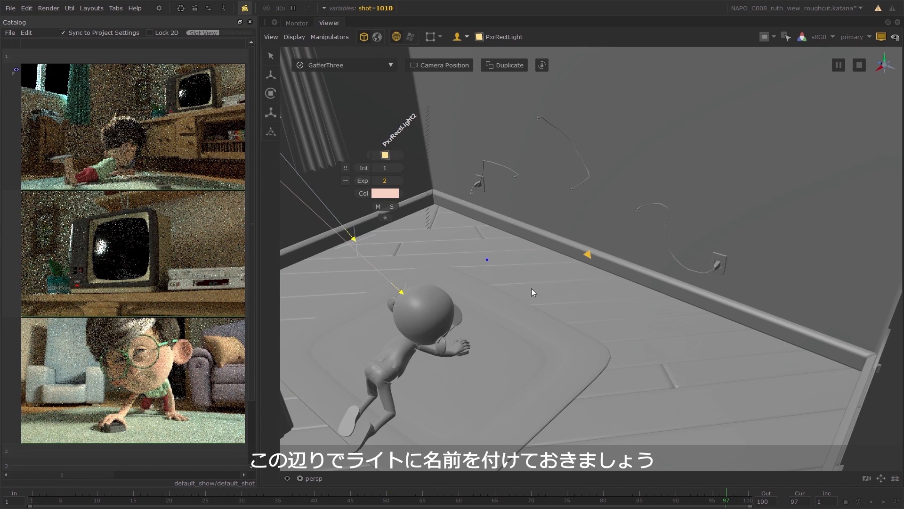
Restore the full layout, widen the GafferThree parameters area and rename PxrRectLight to key_sun.
key("space")
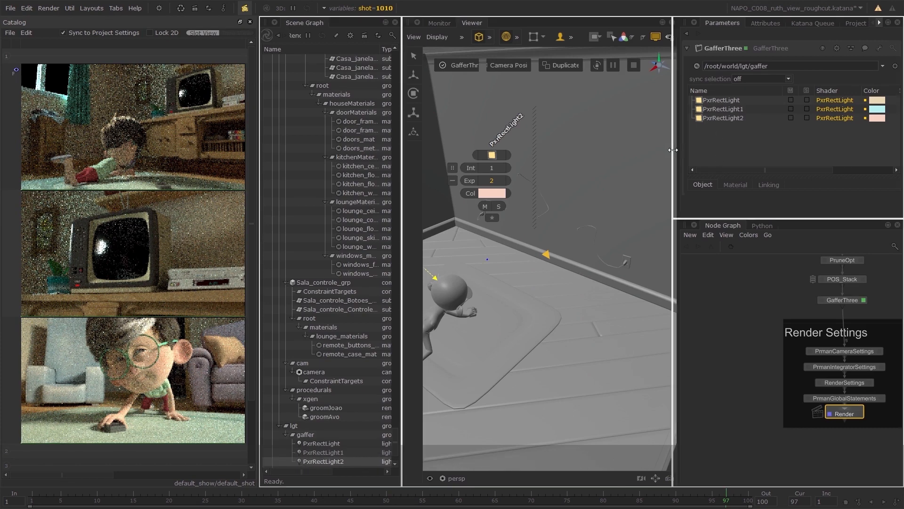
left_click_drag(678, 146, 646, 158)
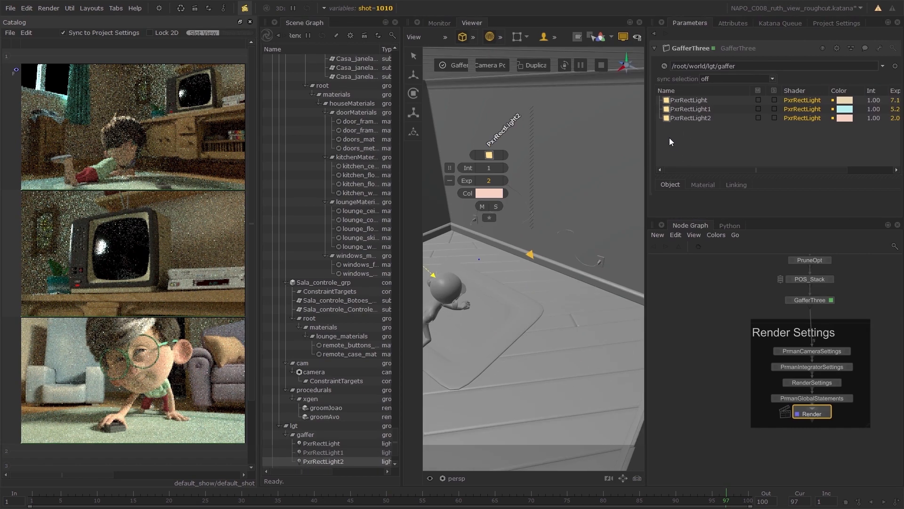
left_click(698, 100)
type("key")
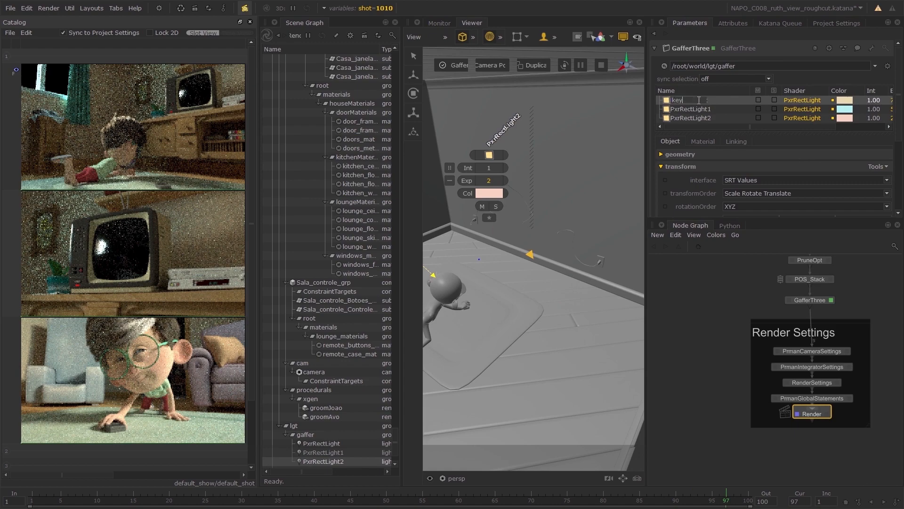
type("_sun")
key("Return")
Rename PxrRectLight1 to sky and PxrRectLight2 to fill in the GafferThree light list.
left_click(697, 108)
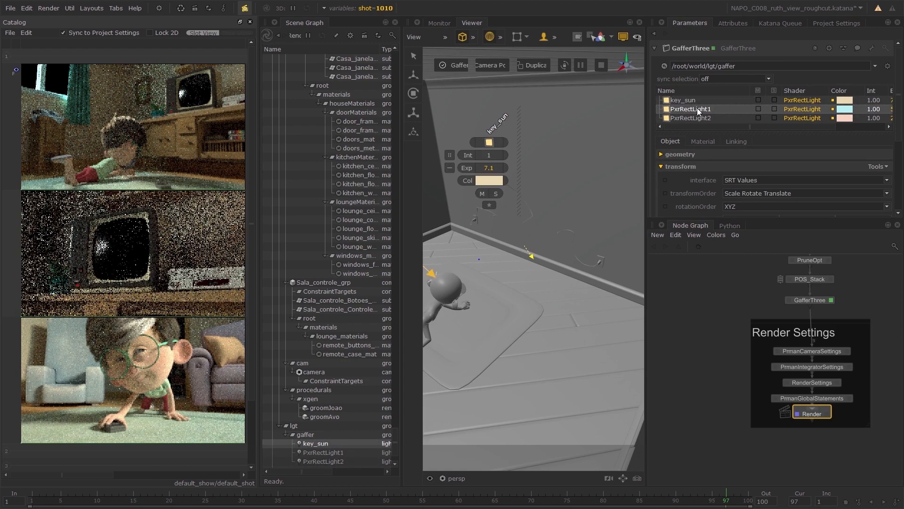
double_click(697, 108)
type("sky")
key("Return")
left_click(693, 118)
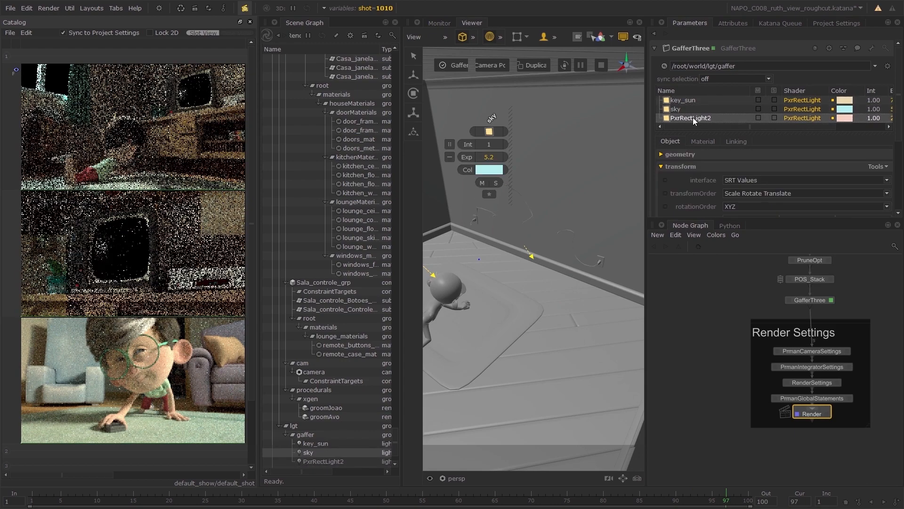
double_click(693, 118)
type("fill")
key("Return")
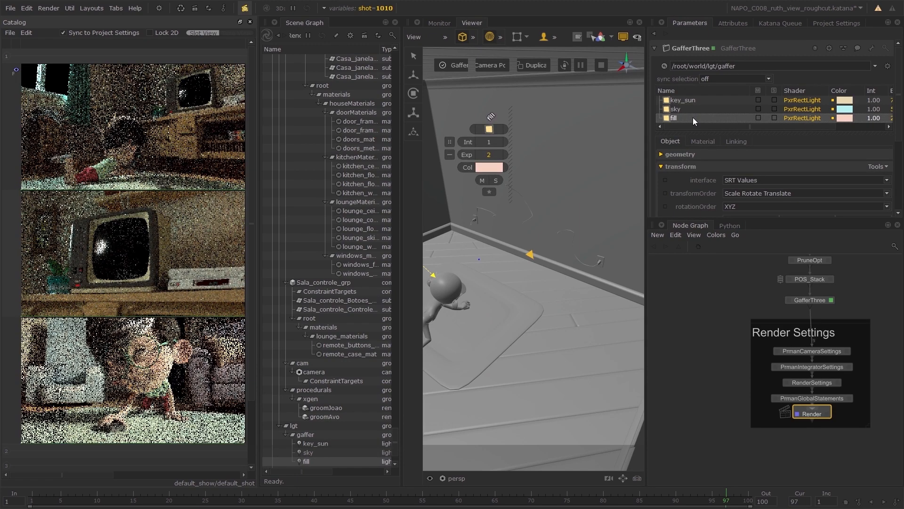
Set the fill light's Light Group to fill in its advanced material settings.
left_click(701, 141)
scroll(706, 180, "down", 5)
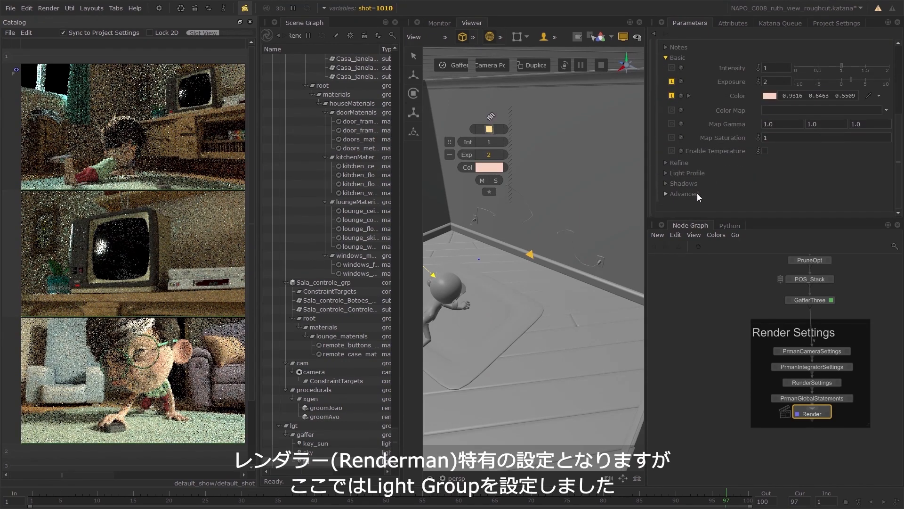
left_click(684, 194)
scroll(716, 192, "down", 4)
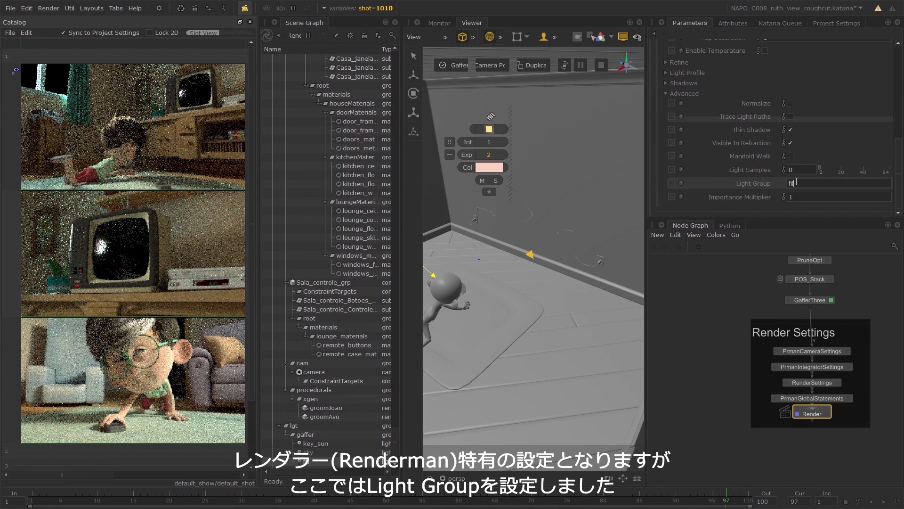
scroll(726, 137, "up", 10)
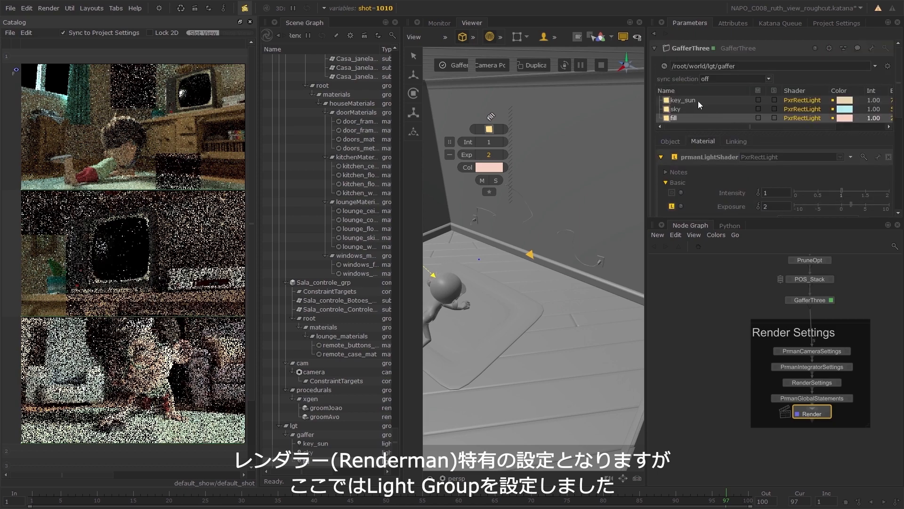
Set the sky light's Light Group to sky in its advanced material settings.
left_click(679, 109)
scroll(708, 184, "down", 10)
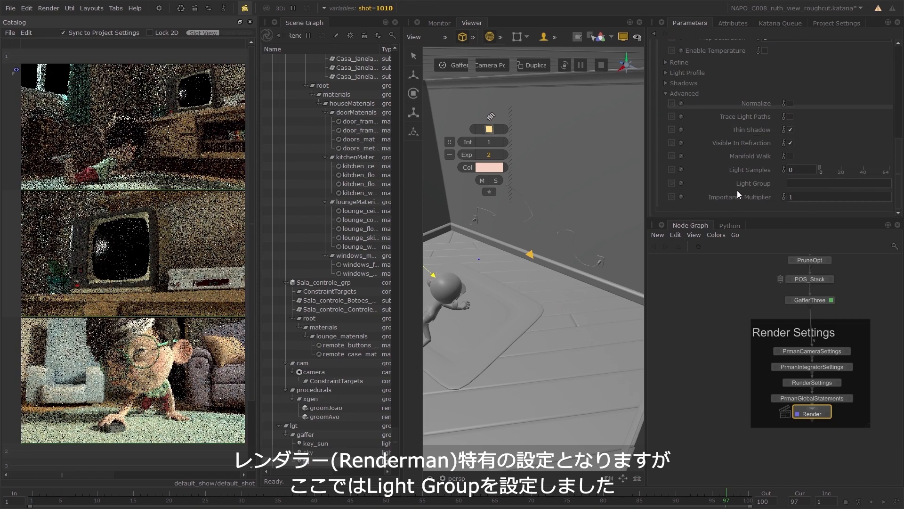
left_click(807, 182)
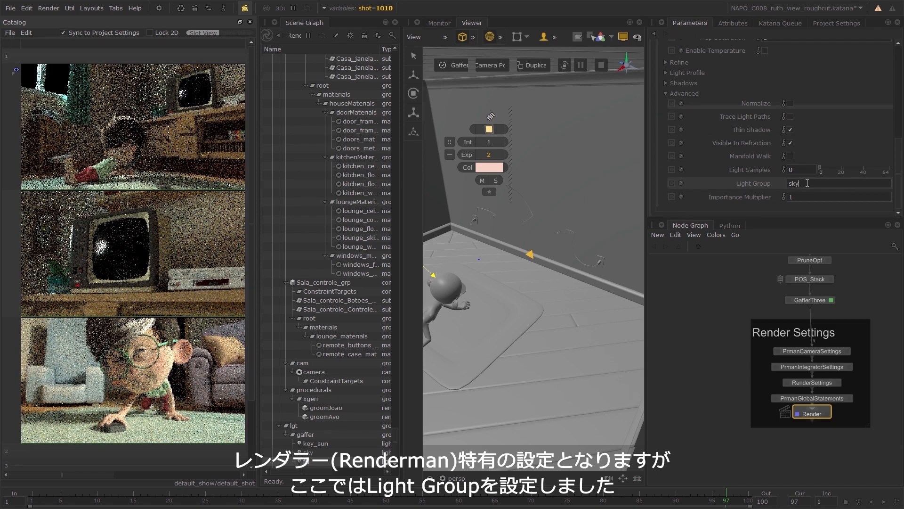
Set the key_sun light's Light Group to key in its advanced material settings.
scroll(724, 168, "up", 10)
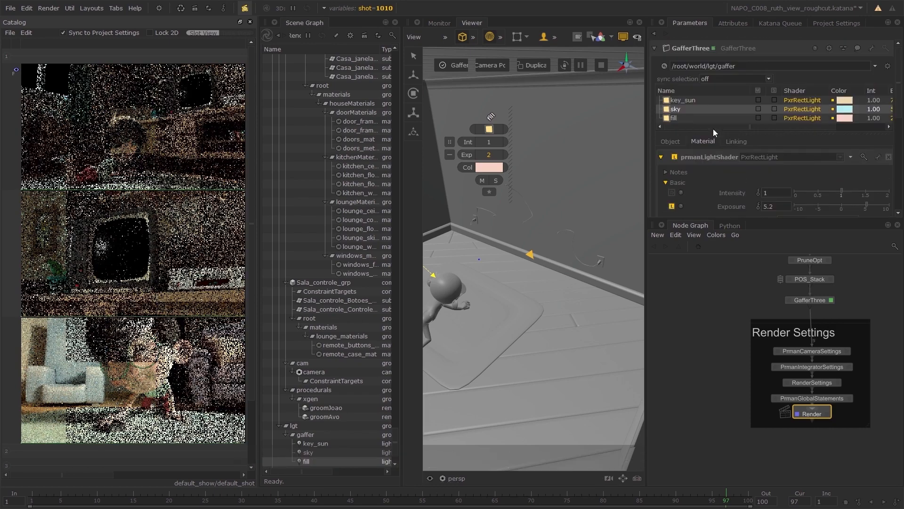
scroll(698, 177, "down", 10)
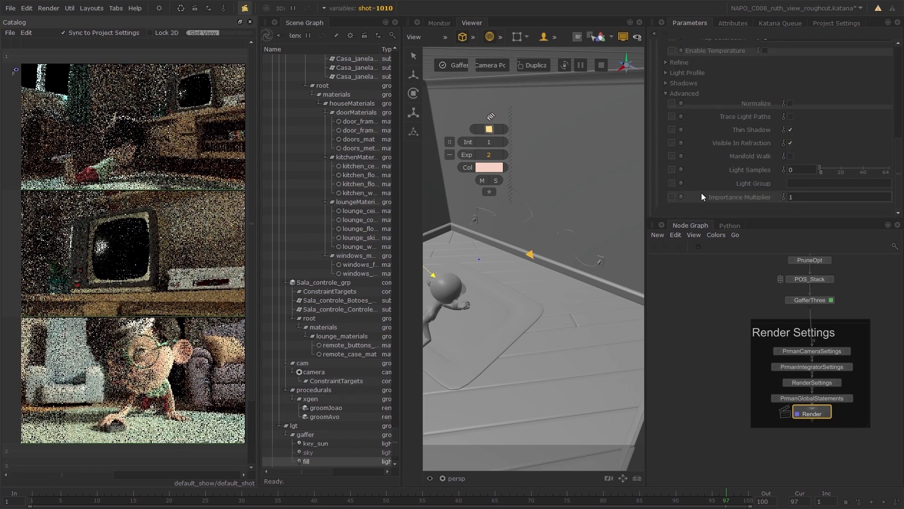
left_click(806, 183)
type("key")
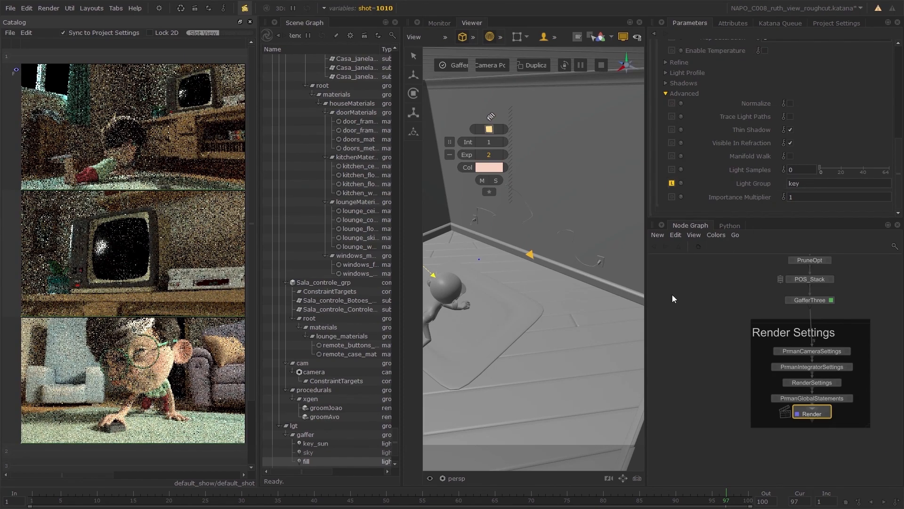
Rename the GafferThree node to SEQUENCE_LOUNGE and add a second GafferThree node directly below it.
double_click(813, 301)
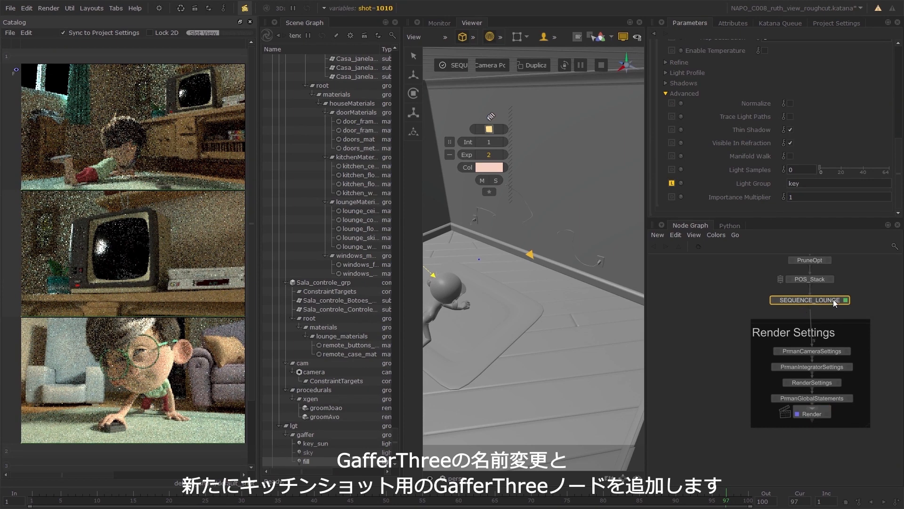
key("Tab")
type("gaf")
key("Return")
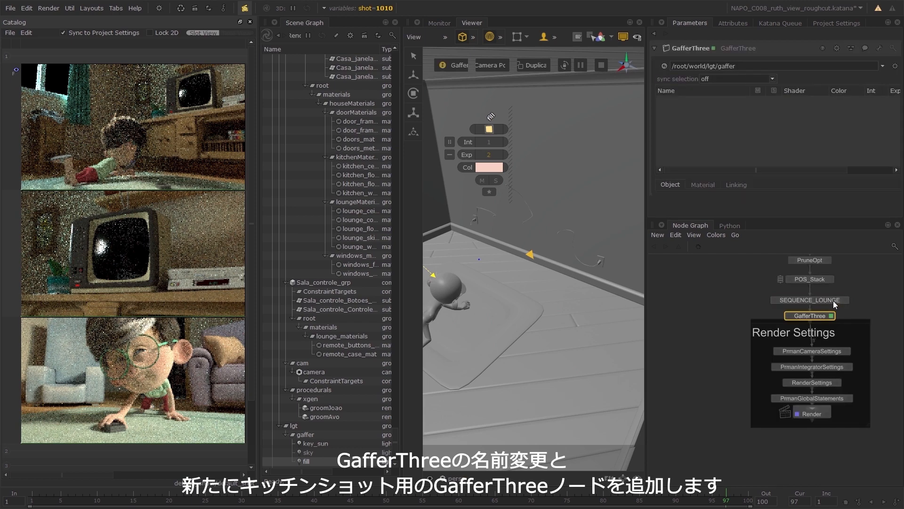
Rename the new GafferThree node to SEQUENCE_KITCHEN.
type("SEQUENCE_KITECH")
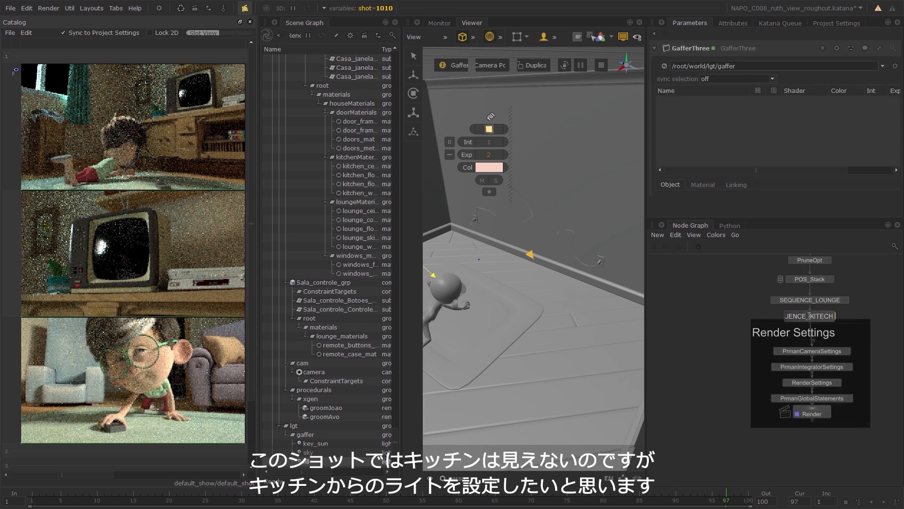
key("BackSpace")
key("BackSpace")
key("BackSpace")
type("CHEN")
key("Return")
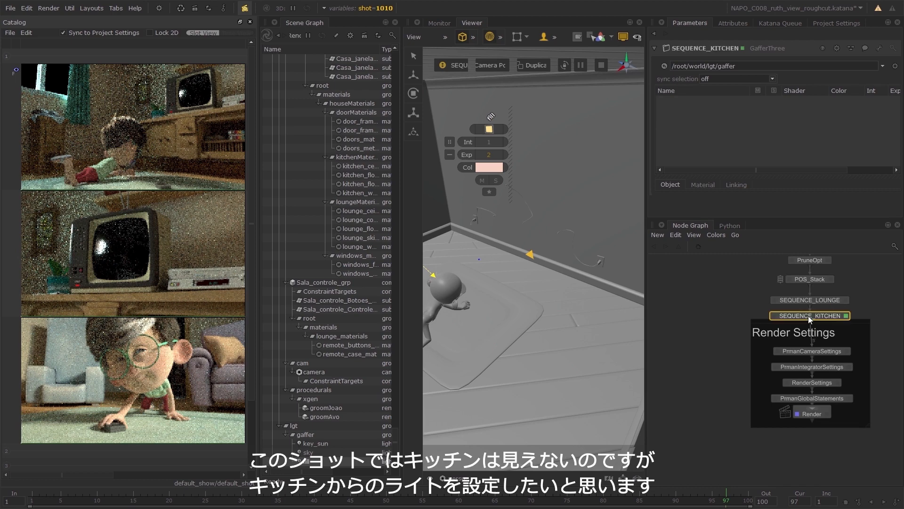
Make SEQUENCE_LOUNGE the active GafferThree node in the viewer and raise the key_sun light's exposure to 9.2.
key("space")
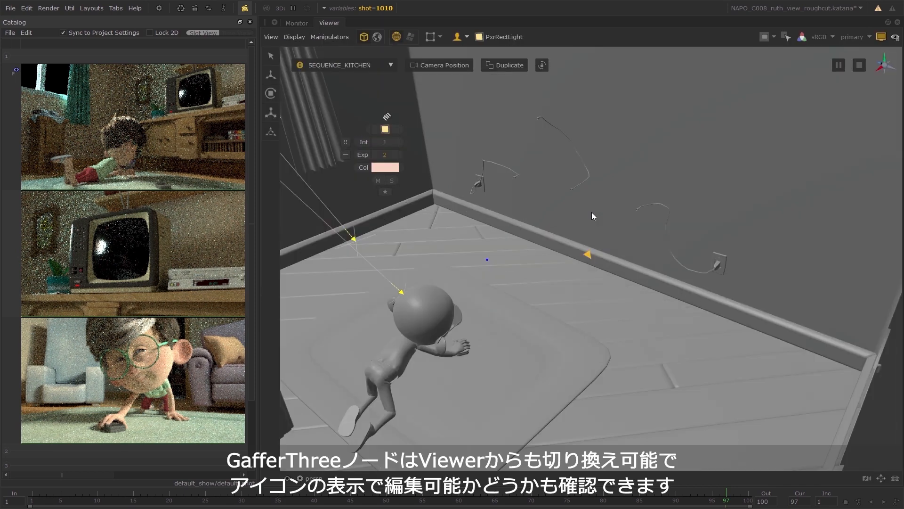
left_click(384, 67)
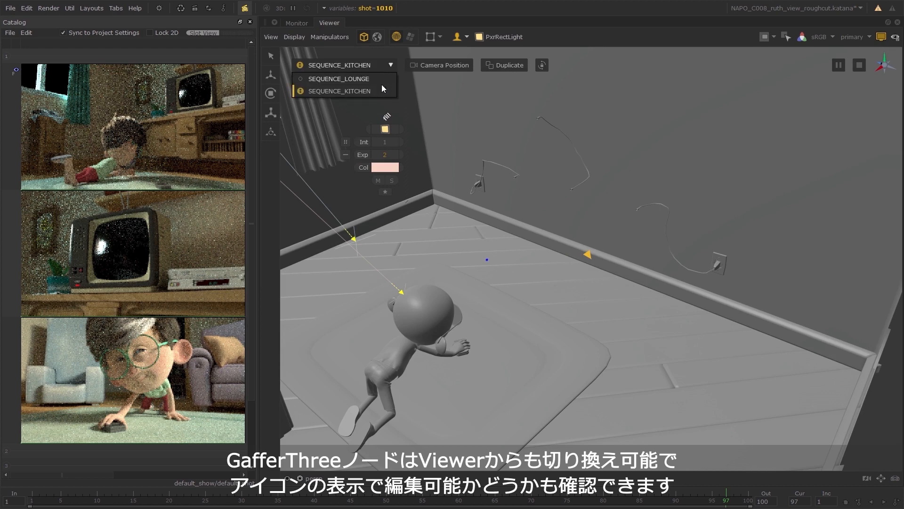
left_click(366, 80)
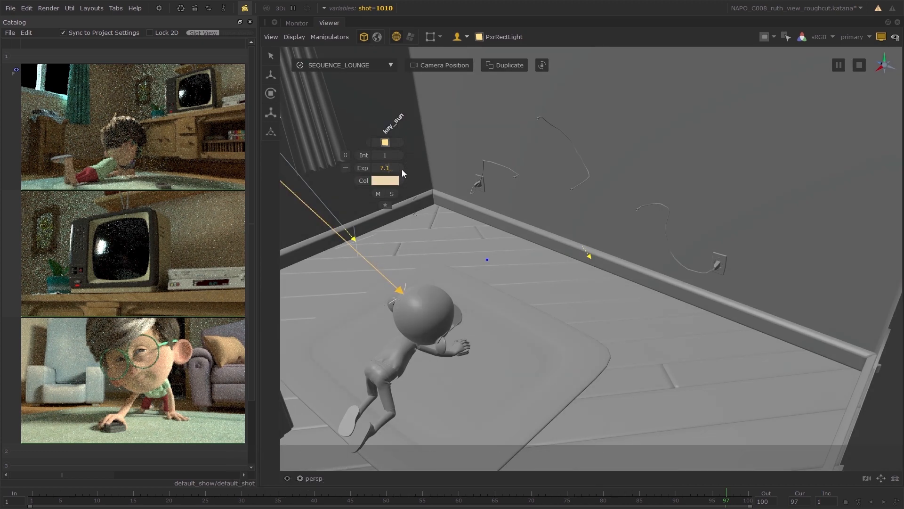
left_click_drag(402, 170, 412, 169)
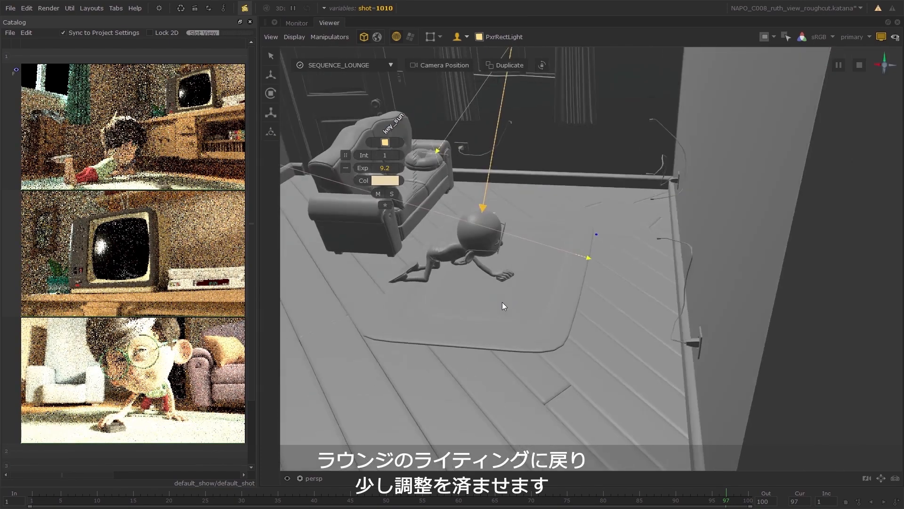
Make SEQUENCE_KITCHEN the active GafferThree node in the viewer and bring the kitchen into view.
left_click_drag(502, 301, 566, 285, "alt")
left_click_drag(762, 261, 704, 240, "alt")
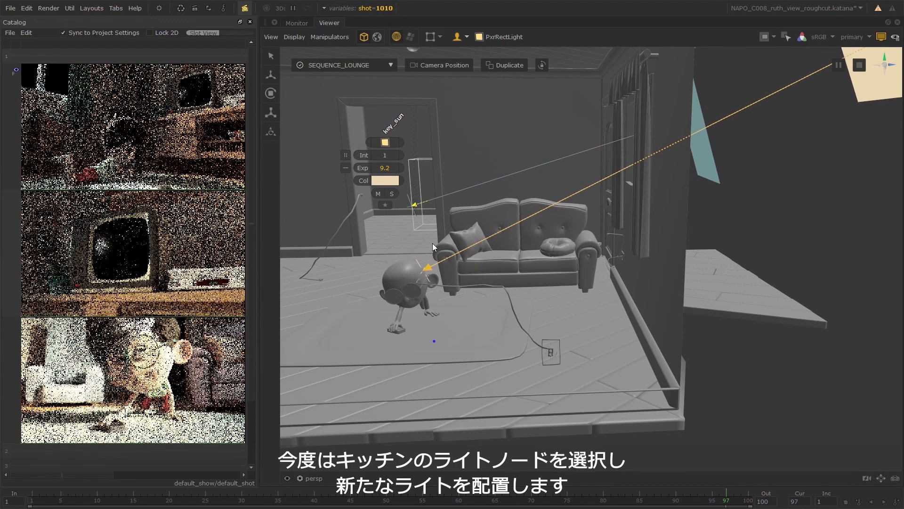
left_click(360, 67)
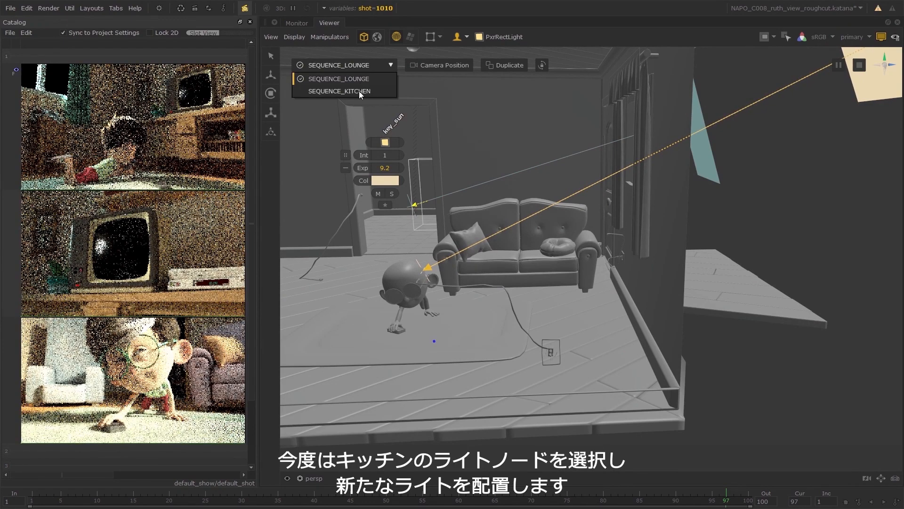
left_click(359, 92)
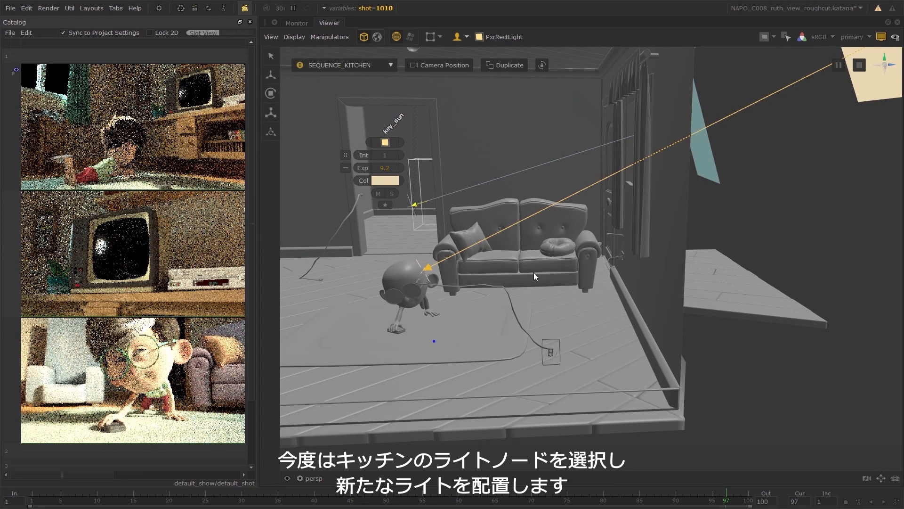
scroll(541, 280, "down", 4)
left_click_drag(646, 227, 494, 238, "alt")
left_click_drag(790, 251, 554, 255, "alt")
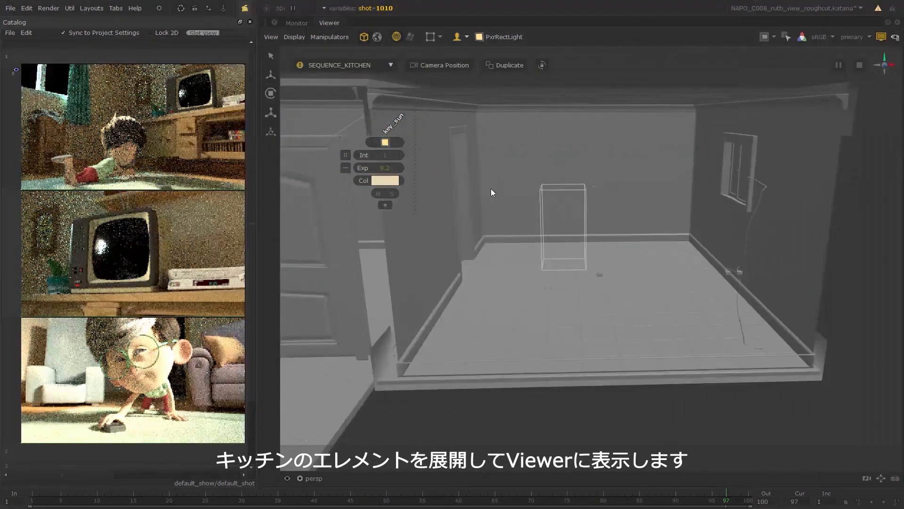
Expand all scene graph locations under root to load the kitchen elements in the viewer.
key("space")
scroll(394, 444, "up", 1)
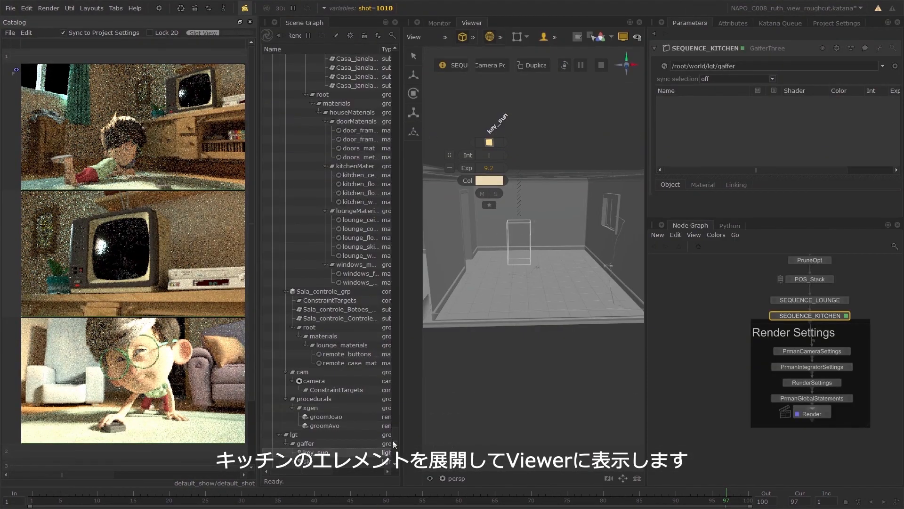
left_click_drag(395, 444, 389, 56)
right_click(352, 59)
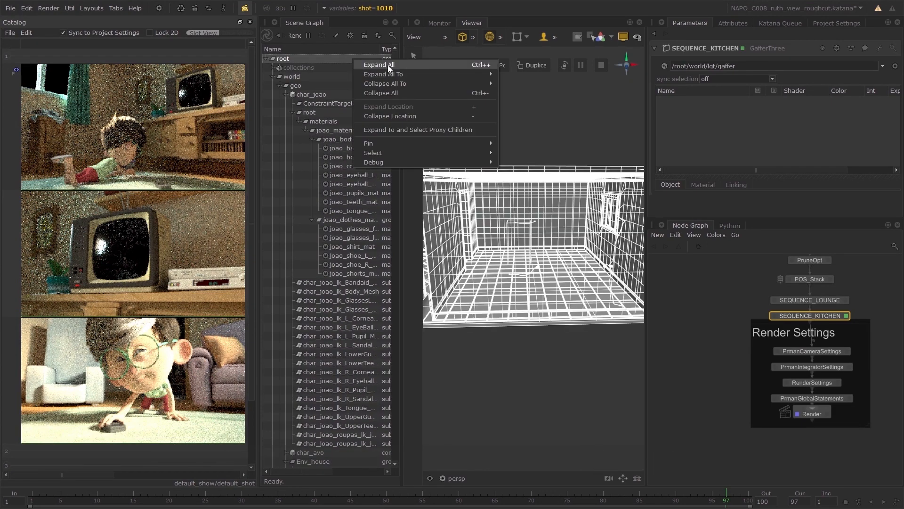
left_click(394, 64)
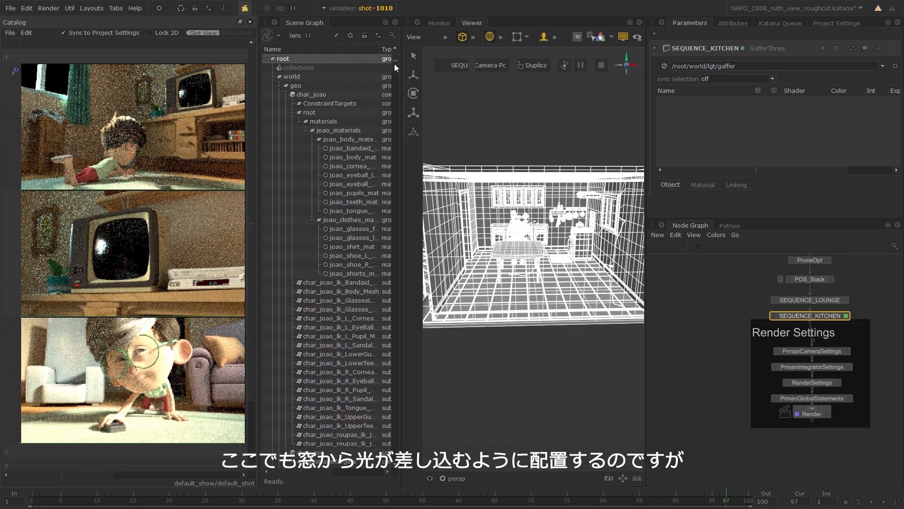
Clone the key_sun light into SEQUENCE_KITCHEN by placing the copy on the character seated at the kitchen table.
key("space")
left_click_drag(681, 219, 585, 280, "alt")
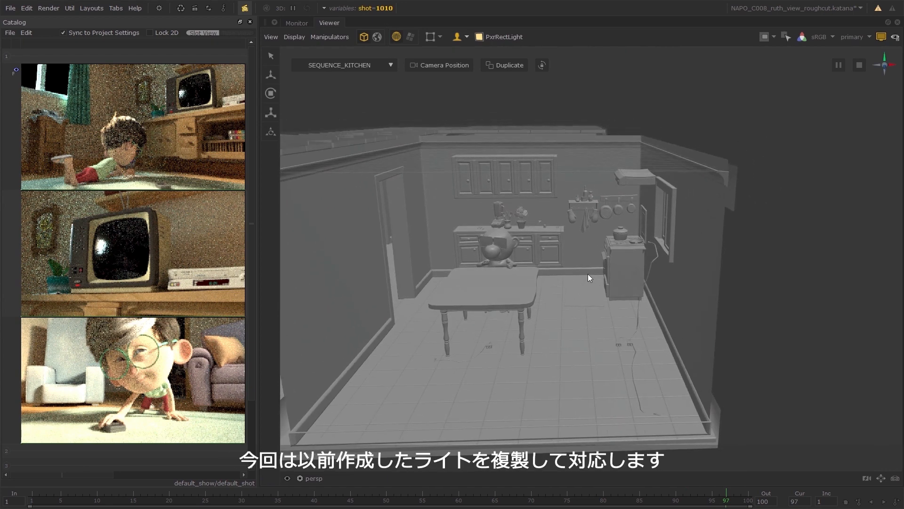
left_click_drag(379, 257, 525, 276, "alt")
left_click(406, 289)
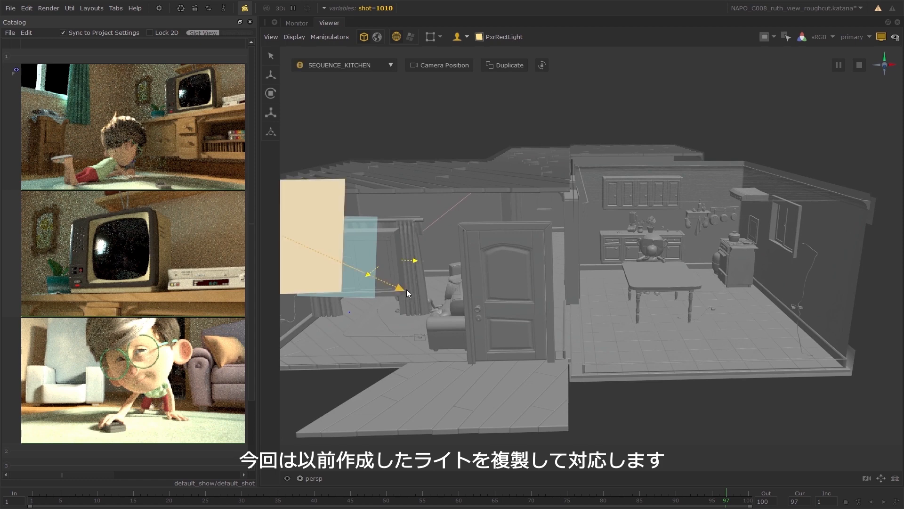
left_click(504, 38)
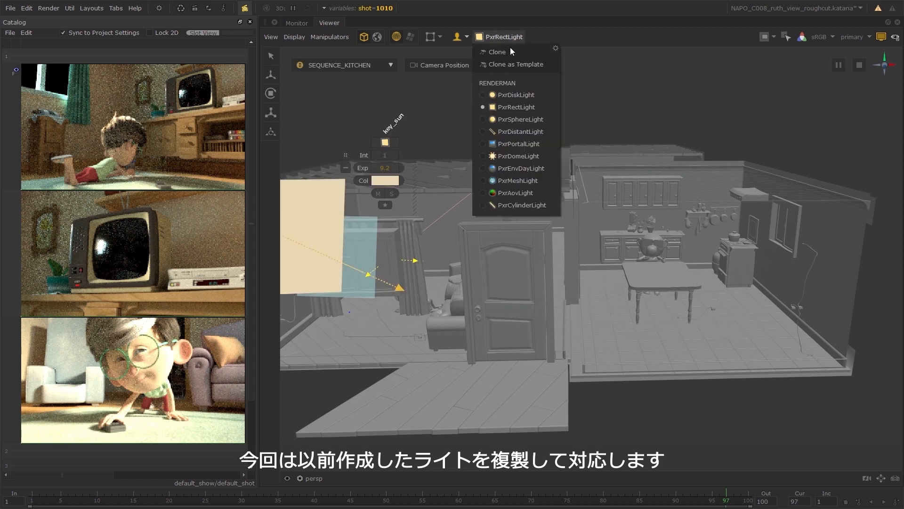
left_click(516, 53)
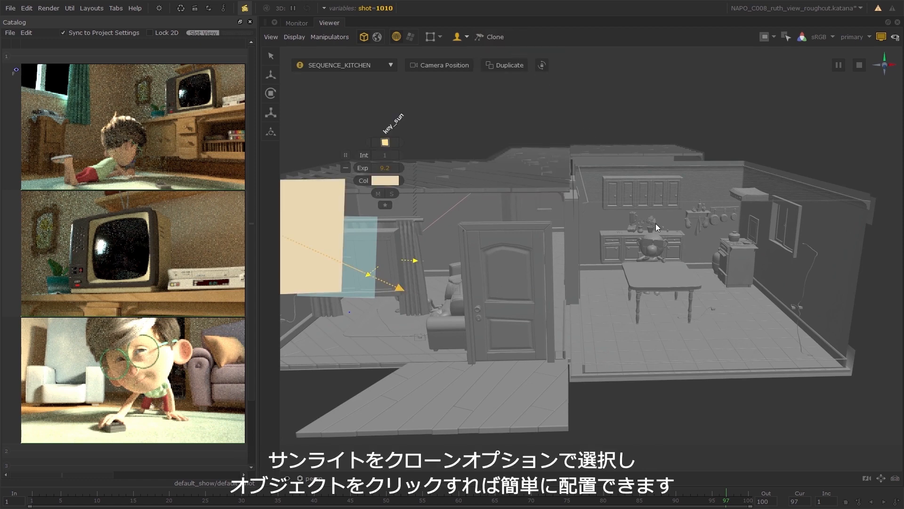
left_click_drag(713, 249, 662, 246, "alt")
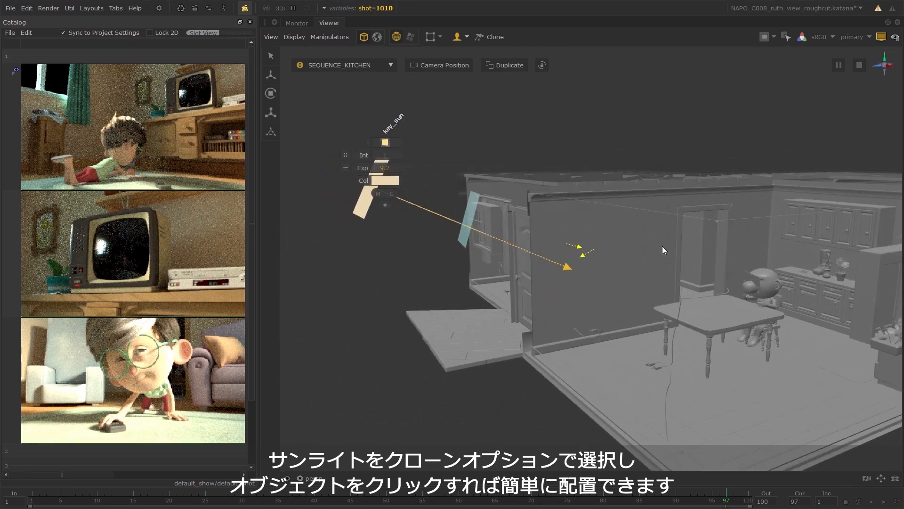
left_click(772, 278)
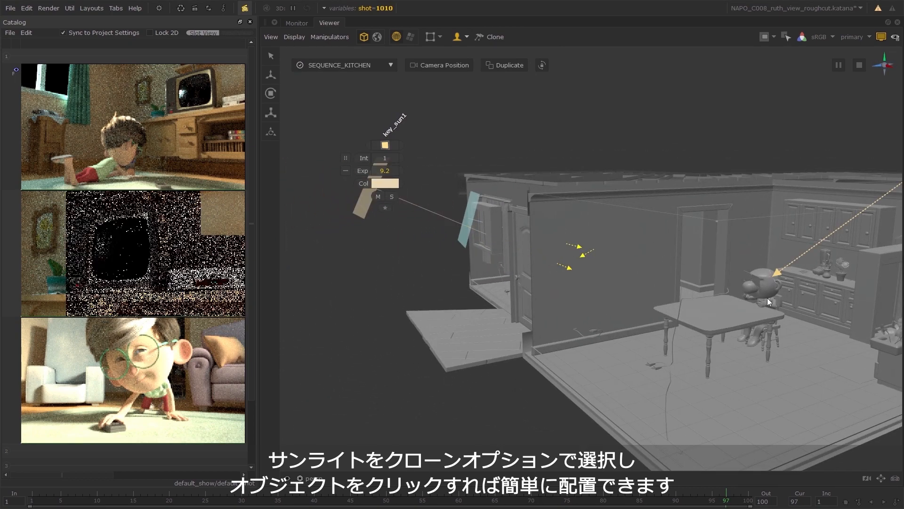
Re-aim the cloned key_sun1 light through the kitchen window onto the seated character and raise its exposure to 10.6.
mouse_move(830, 300)
left_mouse_down("alt")
mouse_move(746, 301)
mouse_move(691, 316)
left_mouse_up("alt")
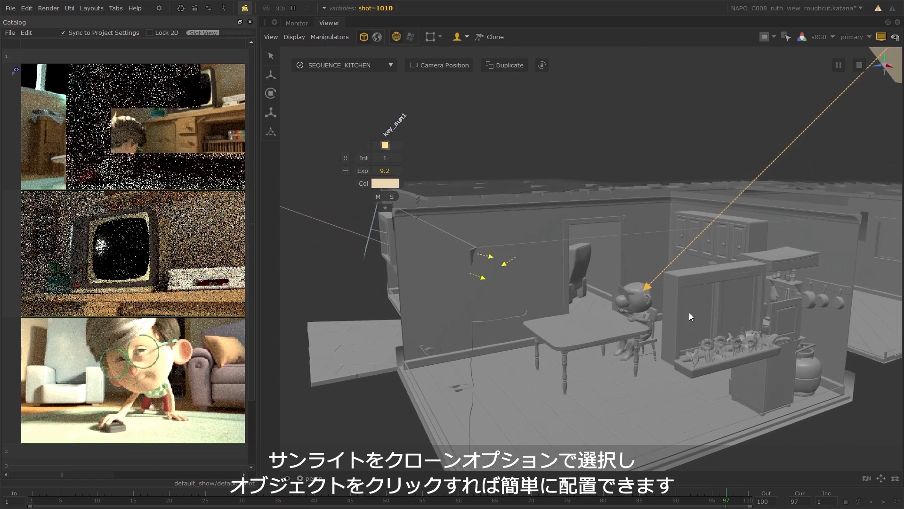
left_click(644, 292)
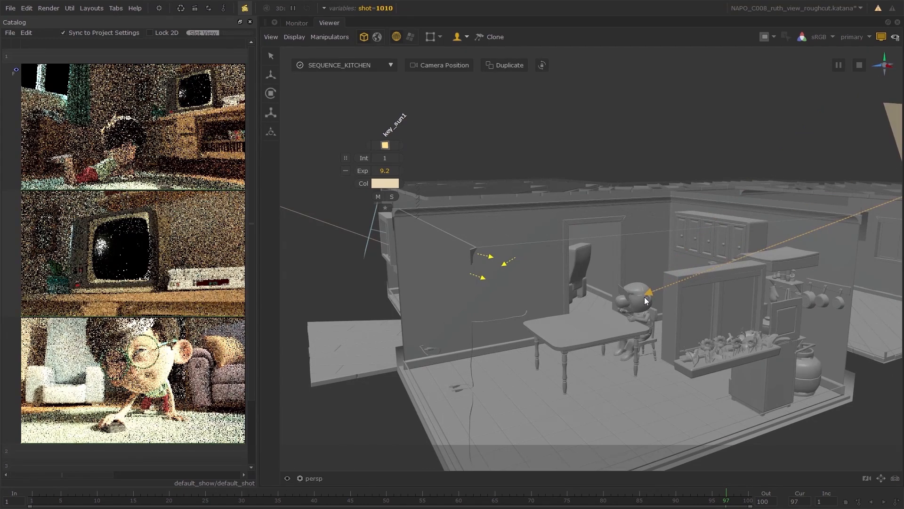
left_click(644, 297)
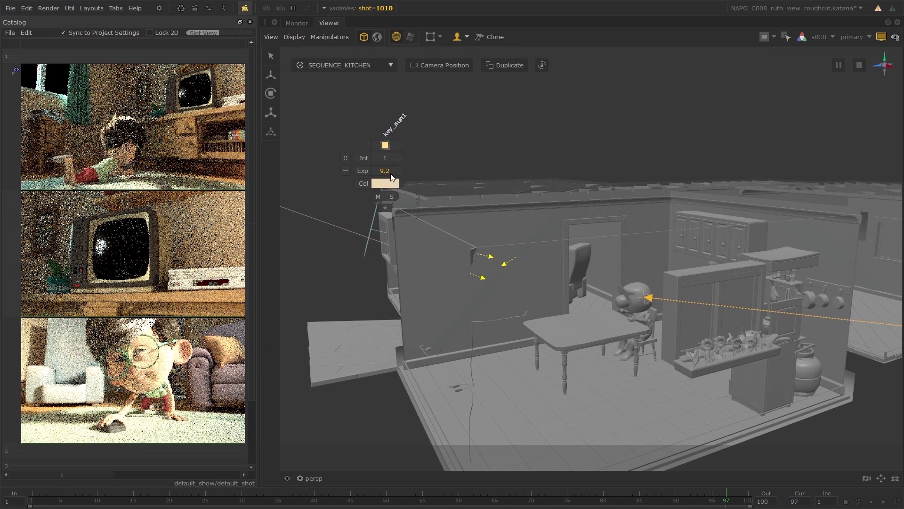
left_click_drag(391, 174, 400, 173)
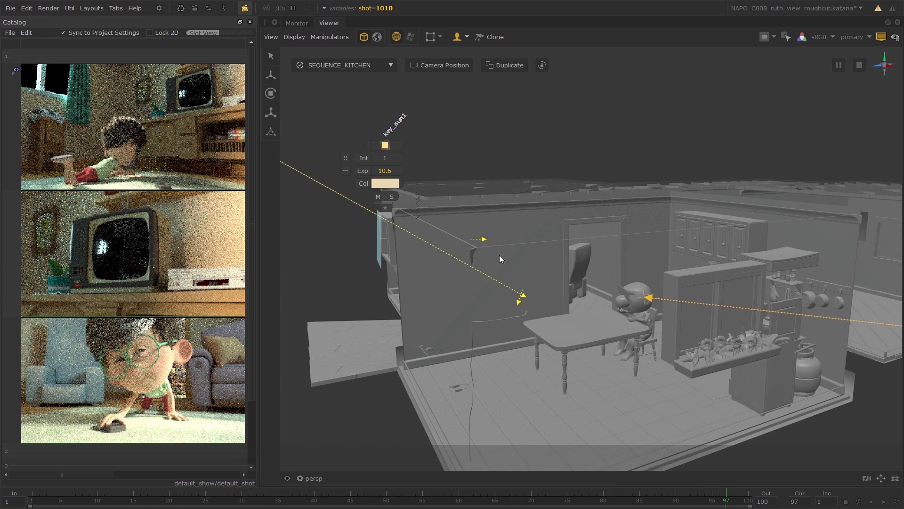
Select the sky light and make SEQUENCE_LOUNGE the active GafferThree node in the viewer.
left_click(484, 238)
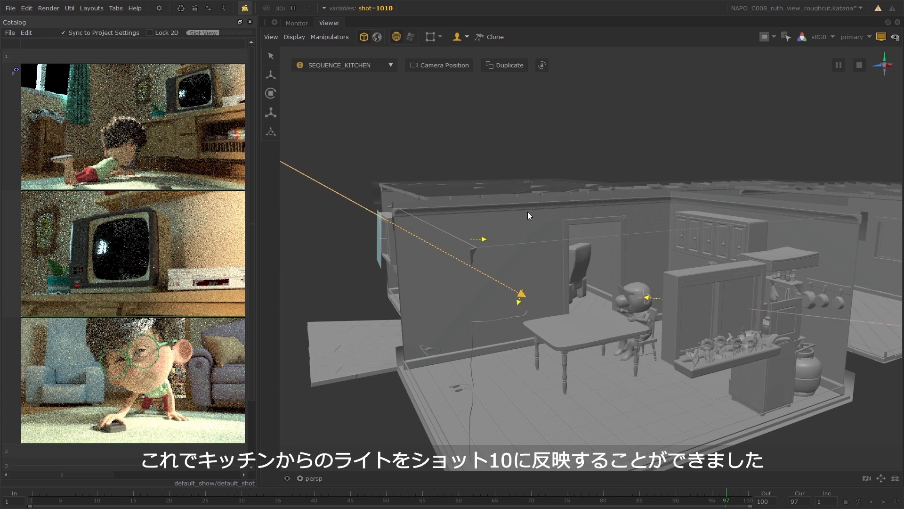
left_click(383, 254)
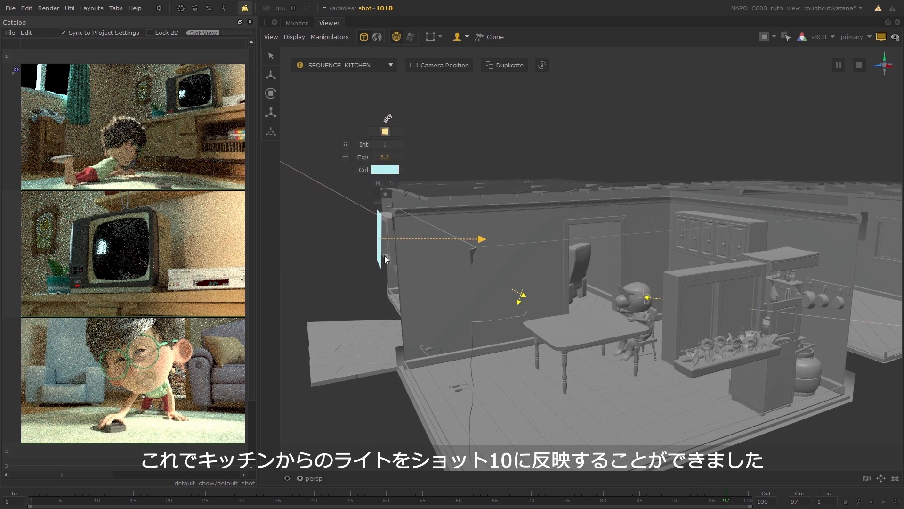
left_click_drag(354, 261, 359, 265, "alt")
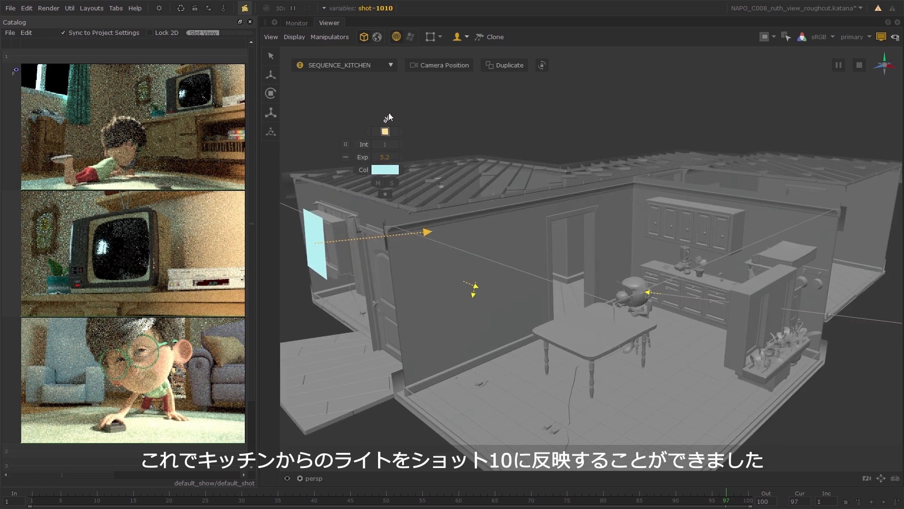
left_click(380, 66)
left_click(375, 78)
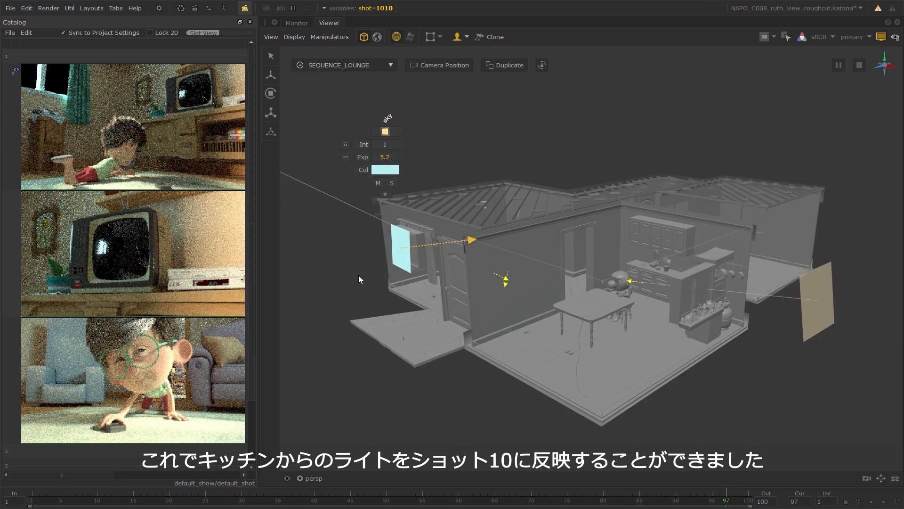
left_click_drag(359, 275, 458, 302, "alt")
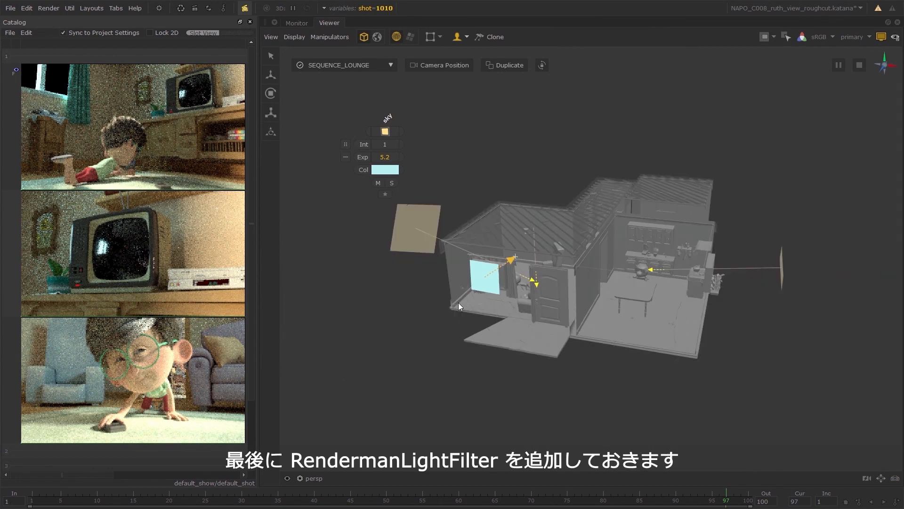
Add a PxrBarnLightFilter to the lounge's key_sun light in SEQUENCE_LOUNGE.
left_click(420, 241)
key("space")
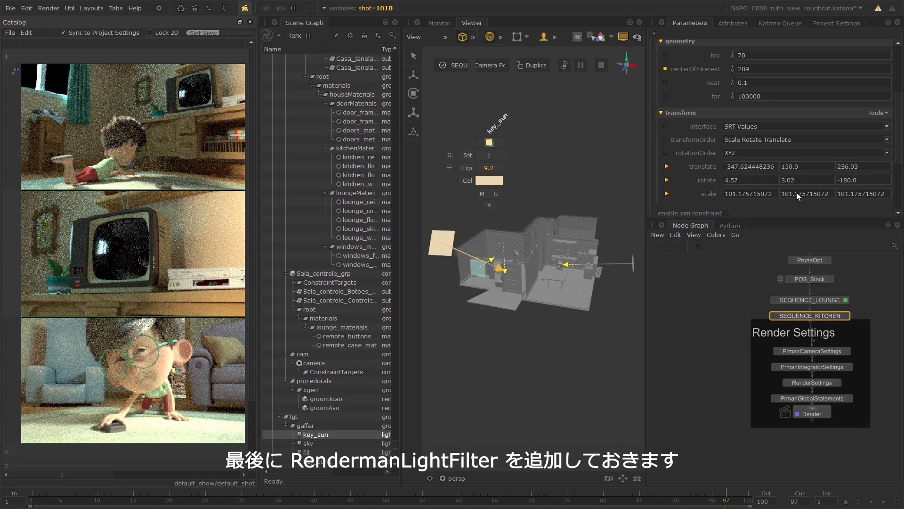
scroll(714, 106, "up", 3)
right_click(700, 100)
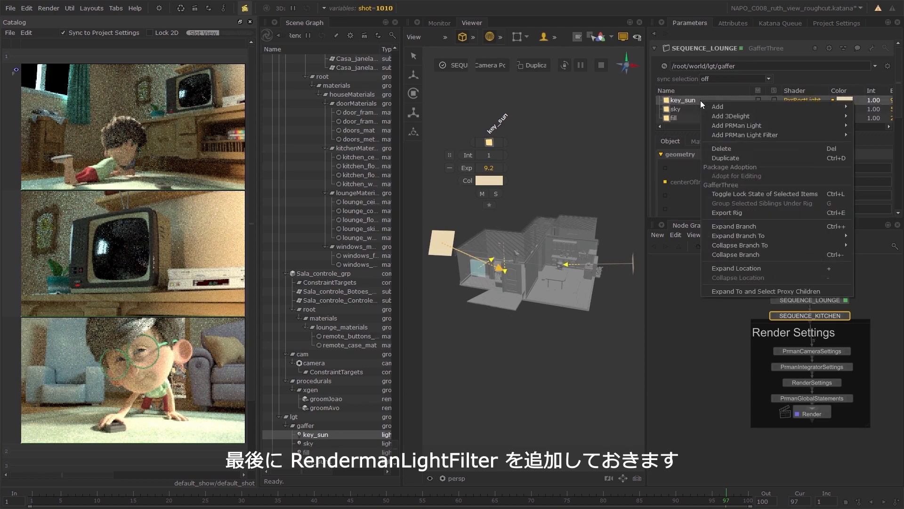
mouse_move(736, 135)
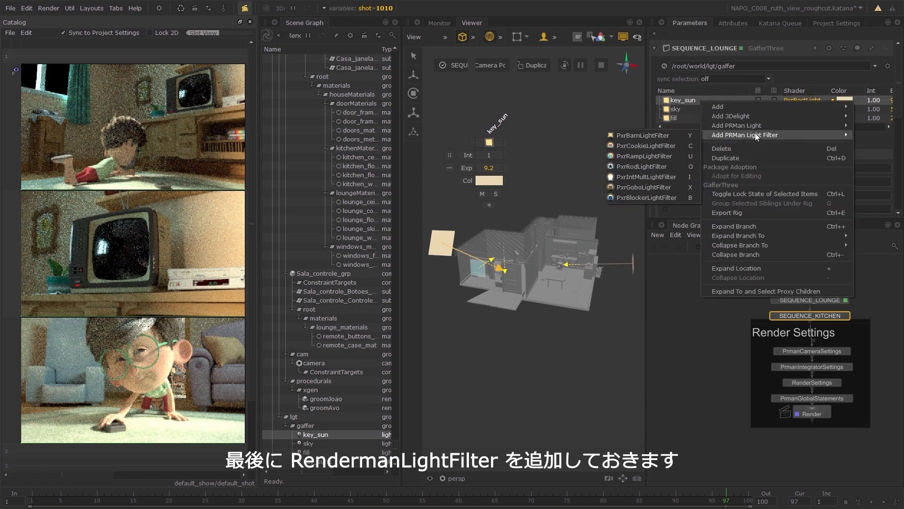
left_click(670, 135)
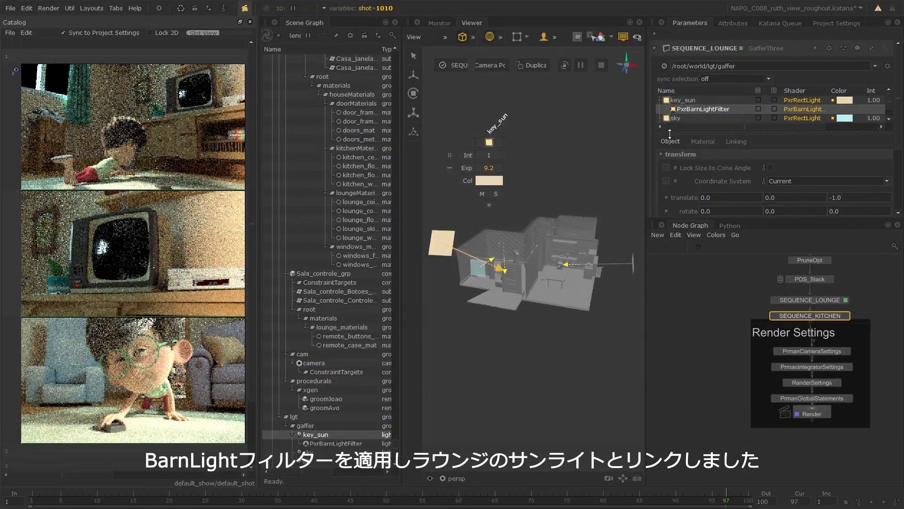
Review the barn light filter's material and object settings, then inspect the key_sun light around the lounge.
left_click(709, 145)
scroll(711, 147, "down", 2)
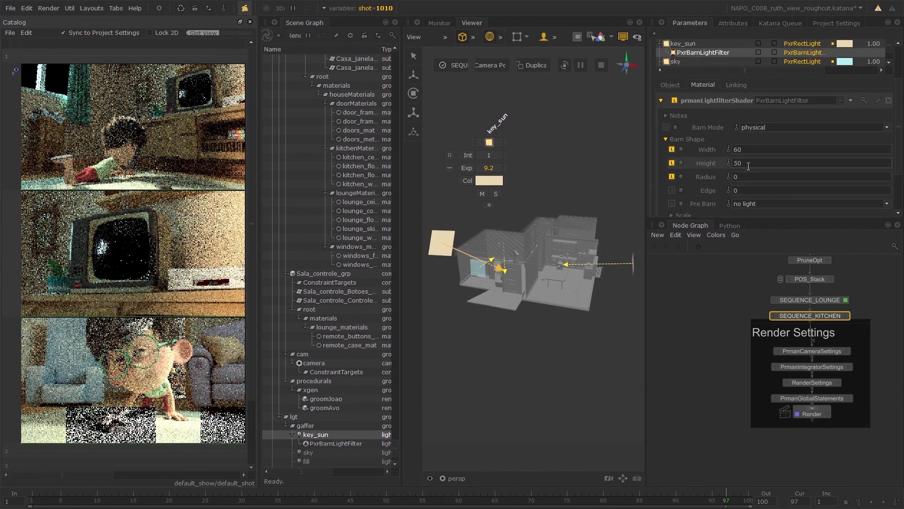
left_click(676, 86)
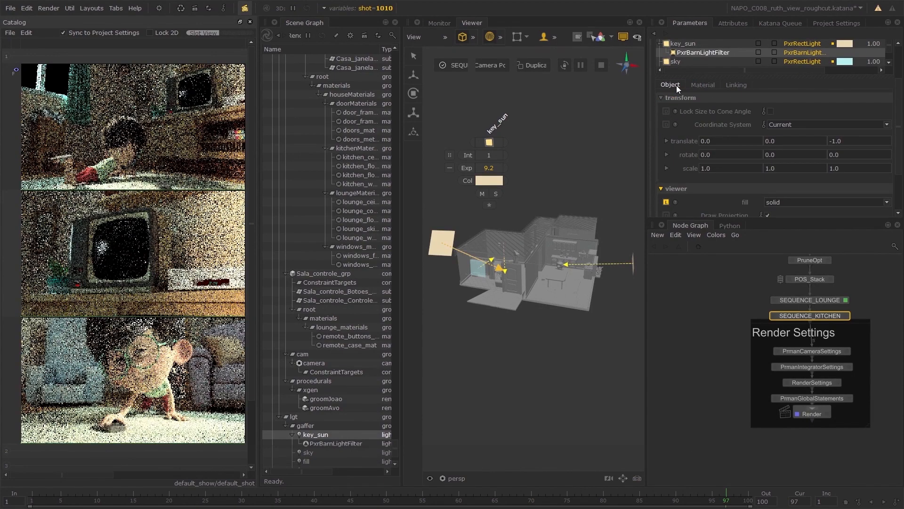
key("space")
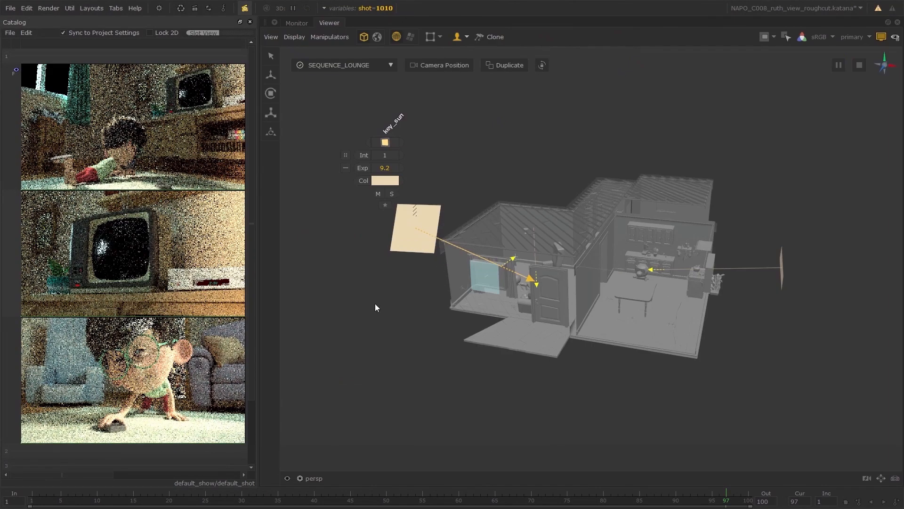
left_click_drag(392, 306, 634, 300, "alt")
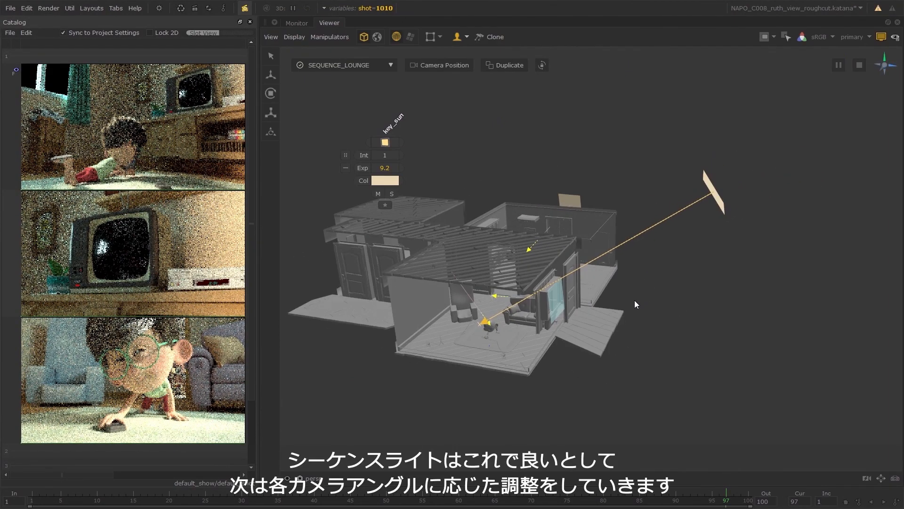
scroll(597, 309, "up", 3)
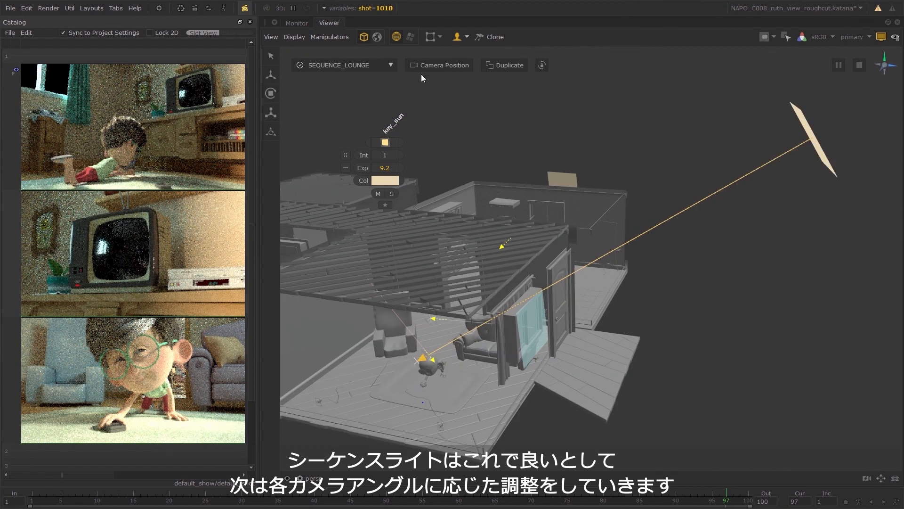
Return the viewer to the multi-pane layout, narrow the Catalog and give the Parameters and Node Graph panes more width.
key("space")
left_click(387, 22)
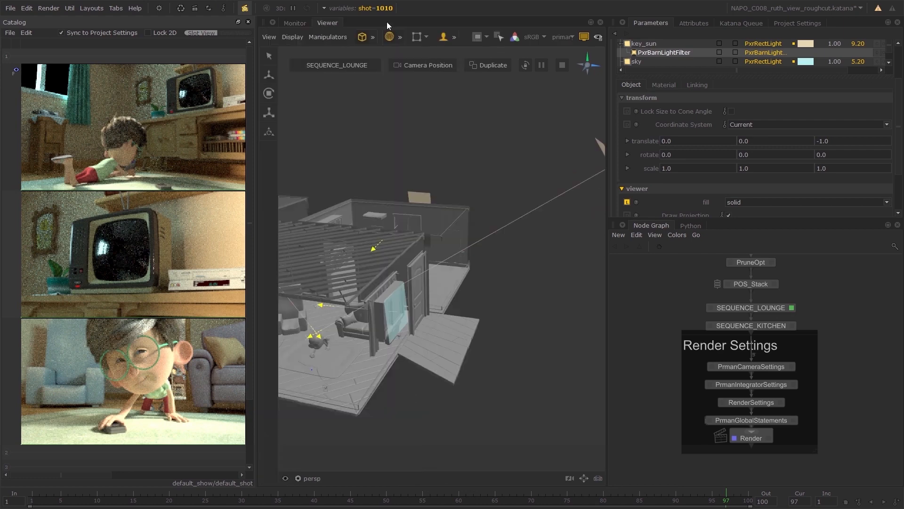
left_click_drag(245, 43, 229, 44)
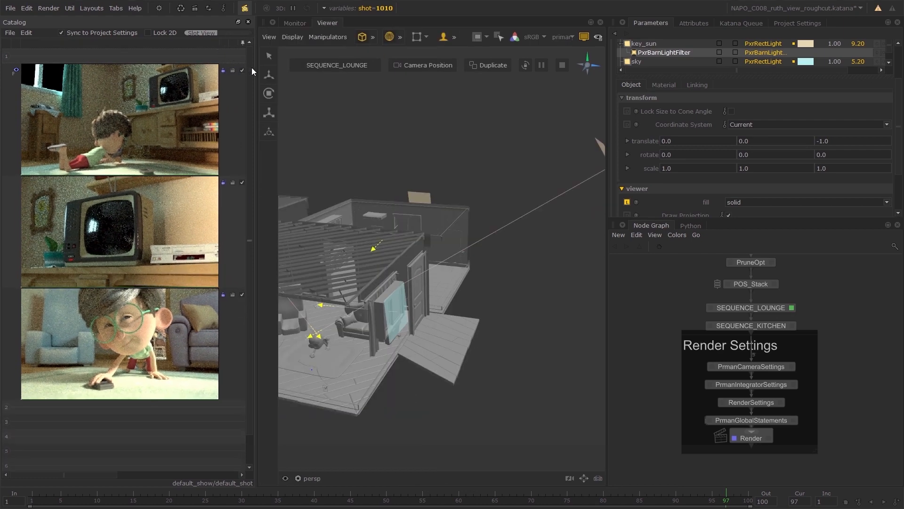
left_click_drag(597, 336, 563, 350)
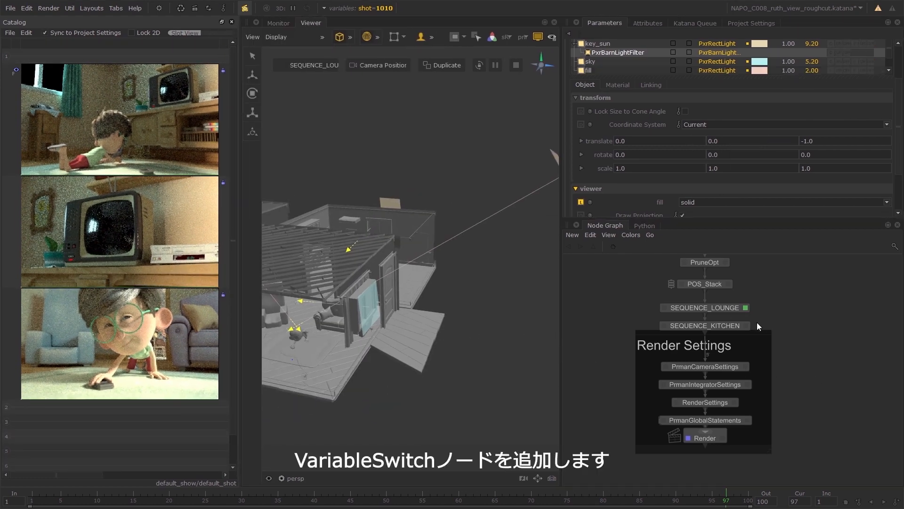
Move the Render Settings group down and insert a VariableSwitch node between SEQUENCE_KITCHEN and PrmanCameraSettings.
left_click_drag(751, 337, 753, 397)
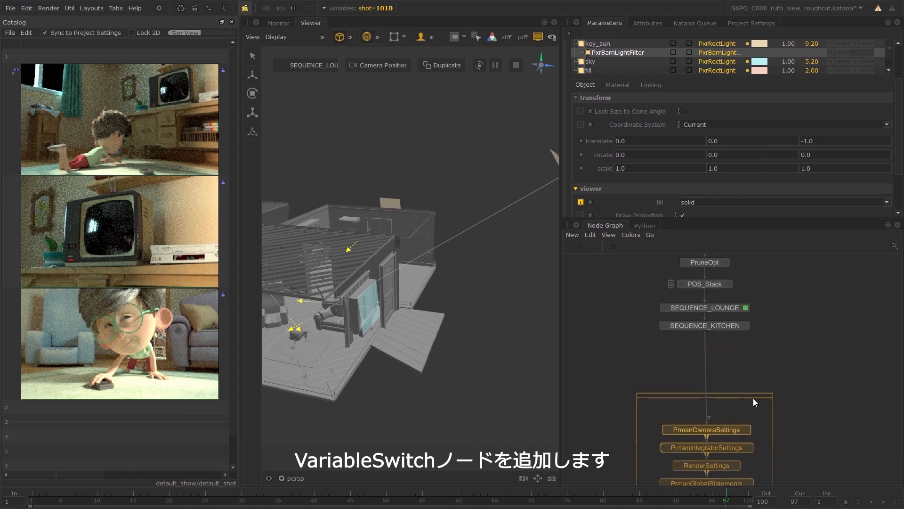
left_click(753, 358)
key("Tab")
type("v")
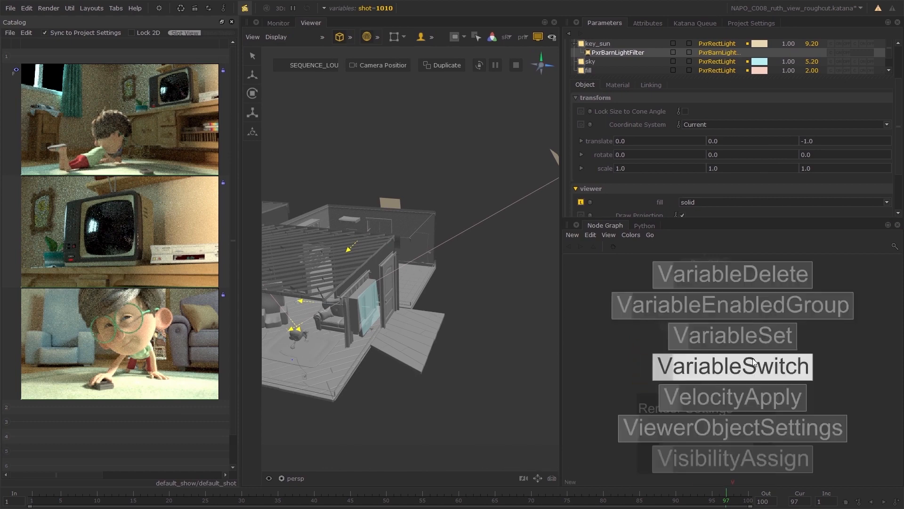
type("a")
key("Down")
key("Down")
key("Return")
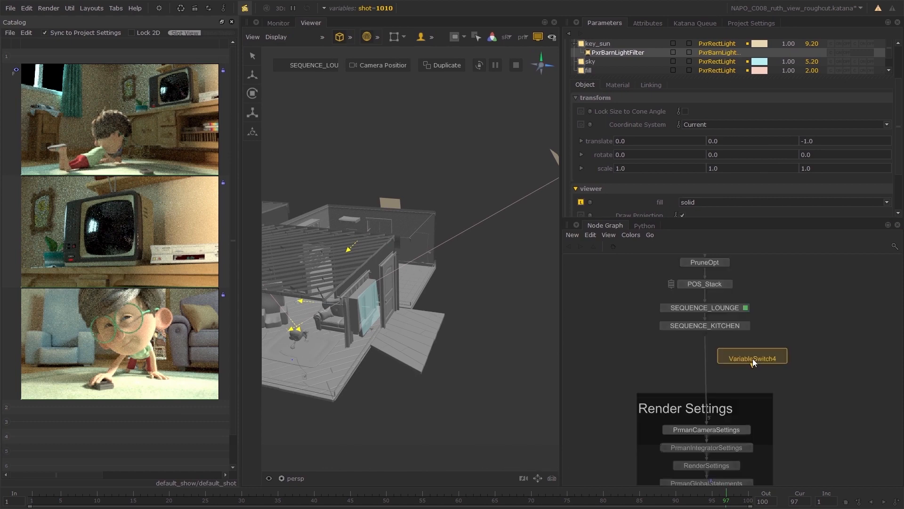
left_click(708, 381)
left_click_drag(707, 380, 710, 384)
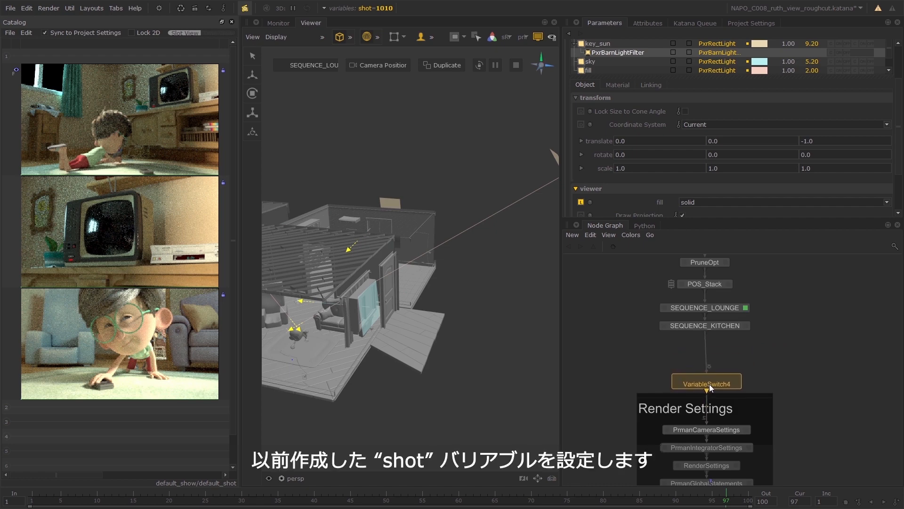
Set the VariableSwitch's variable name to shot, give it four inputs and set the i0 pattern to 1010.
left_click(737, 386)
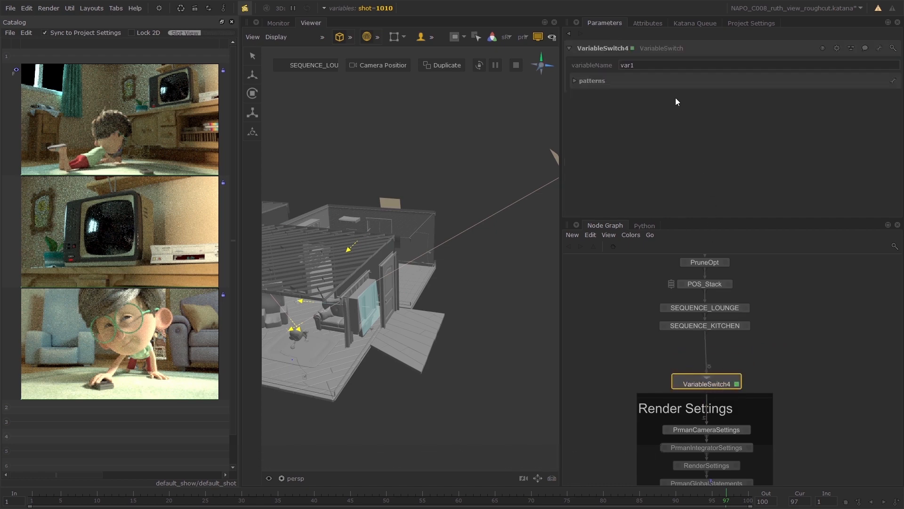
type("shot")
left_click(595, 79)
left_click(710, 376)
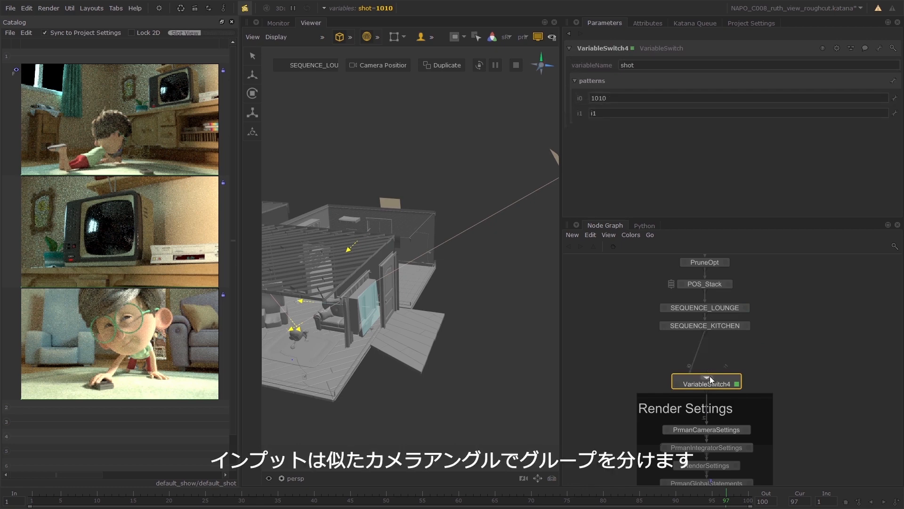
left_click(709, 377)
left_click(709, 377)
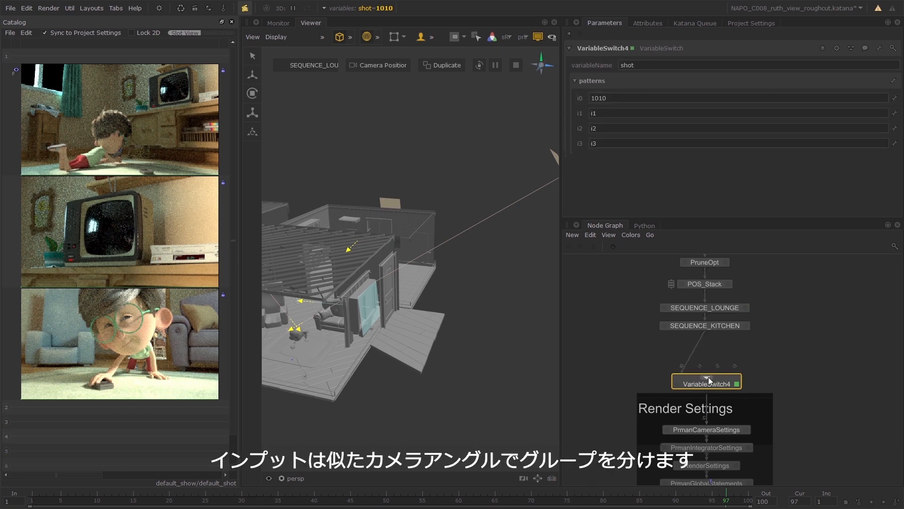
left_click(611, 112)
type("1014 1015 10")
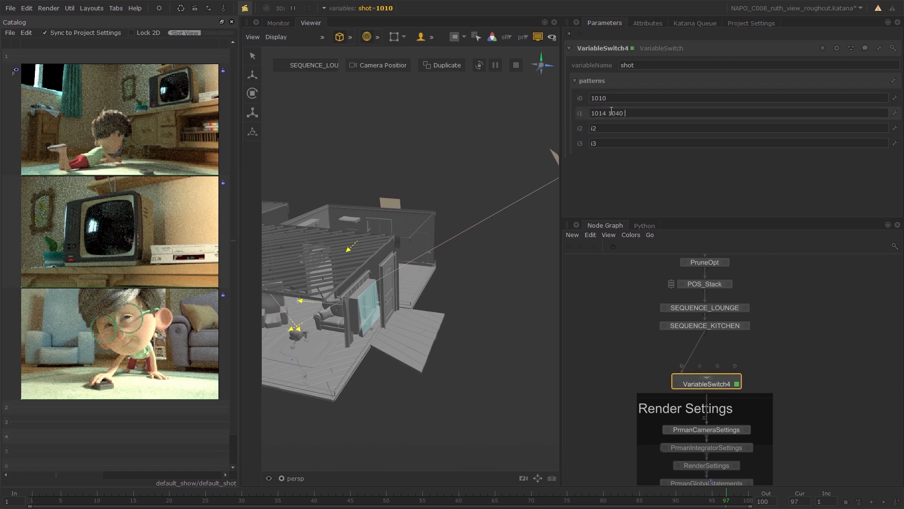
type("1060")
key("Return")
type("1020 1030 1050 1051")
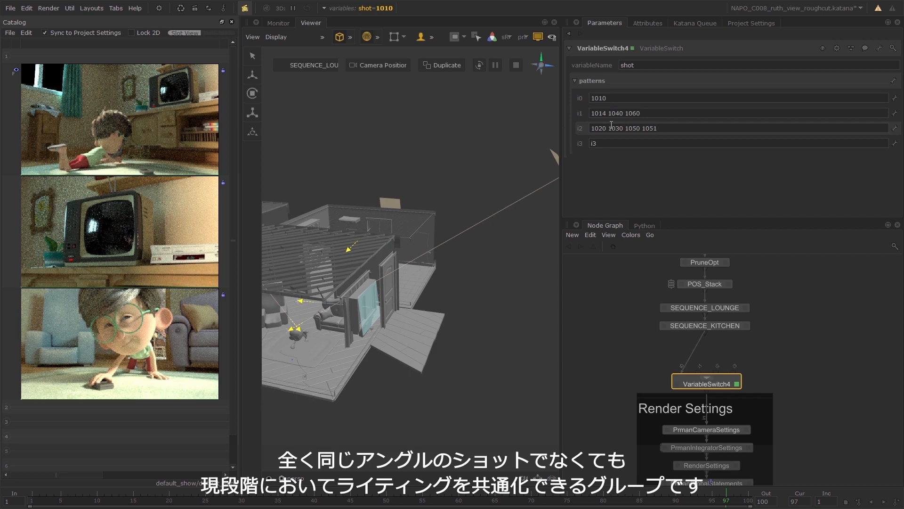
key("Return")
type("1015")
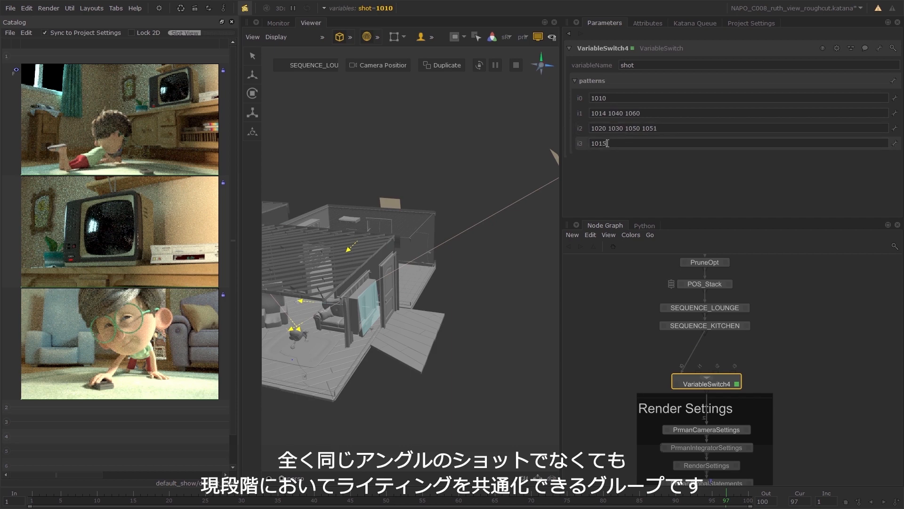
Connect SEQUENCE_KITCHEN's output to the remaining unconnected inputs of the VariableSwitch node.
left_click(705, 340)
left_click(717, 371)
left_click(706, 337)
left_click(733, 370)
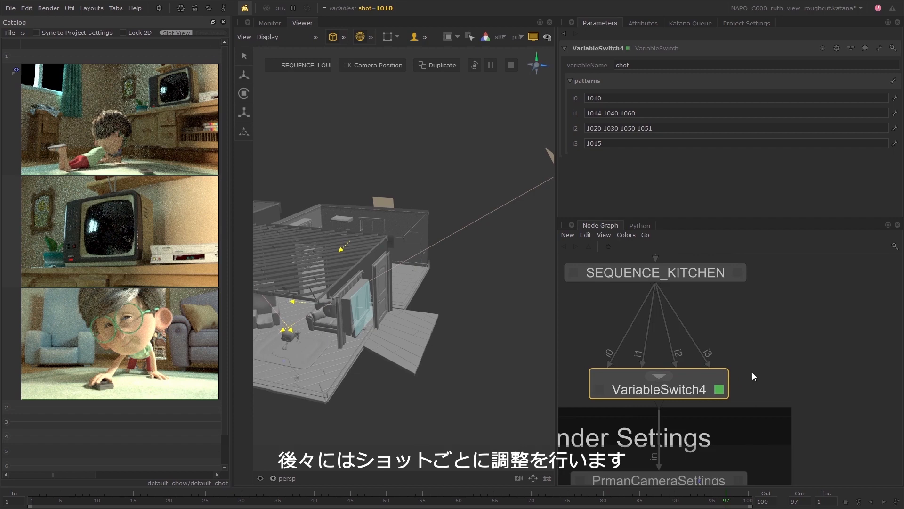
Move the VariableSwitch node and the Render Settings group down to make room below SEQUENCE_KITCHEN.
scroll(753, 372, "down", 5)
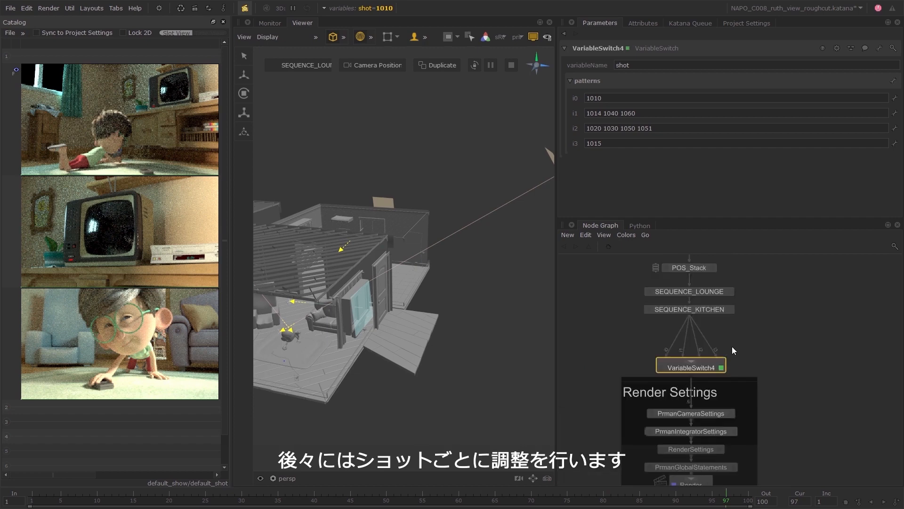
scroll(763, 368, "down", 3)
left_click_drag(753, 352, 731, 368)
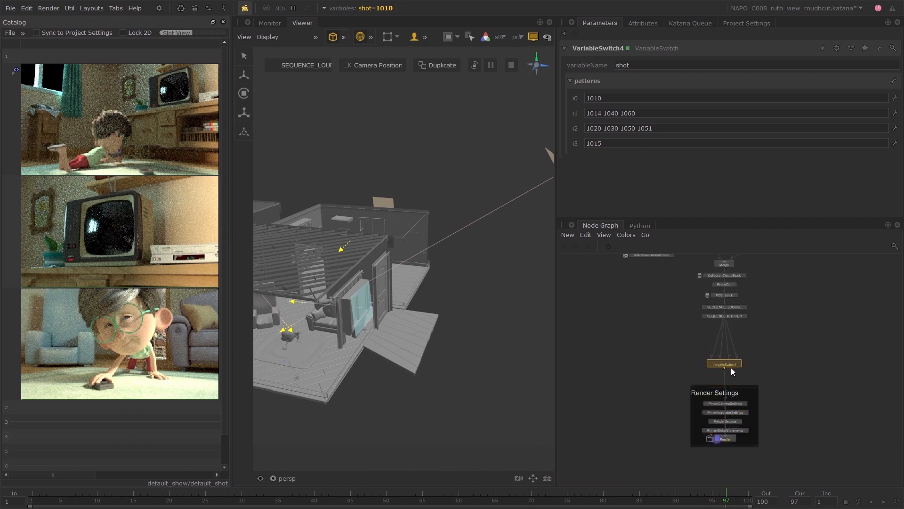
scroll(749, 336, "up", 4)
left_click(761, 324)
scroll(773, 334, "up", 2)
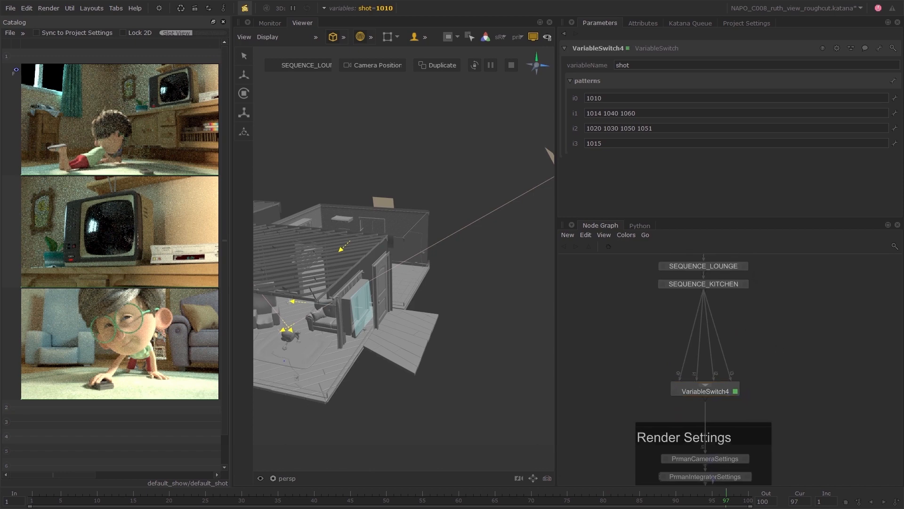
Add a GafferThree node on the connection from SEQUENCE_KITCHEN to the switch's i0 input for shot 1010.
key("Tab")
type("GafferThree")
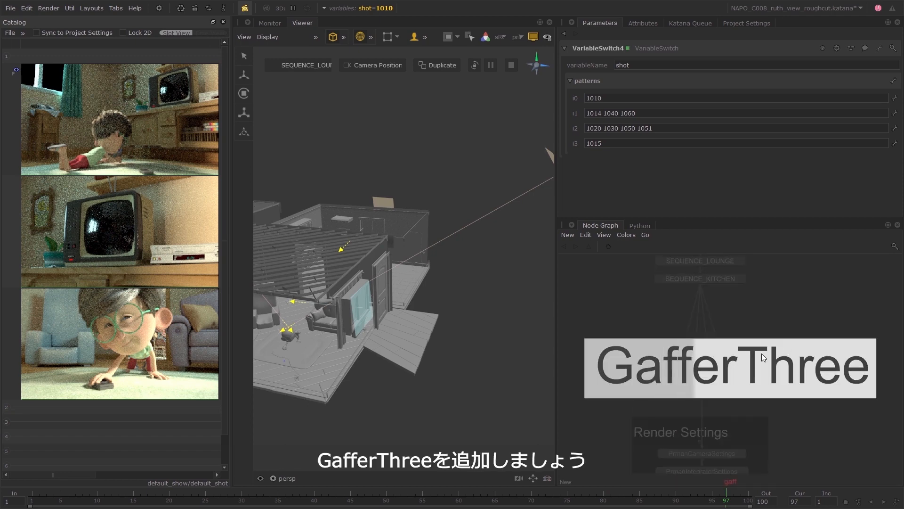
key("Return")
left_click(604, 335)
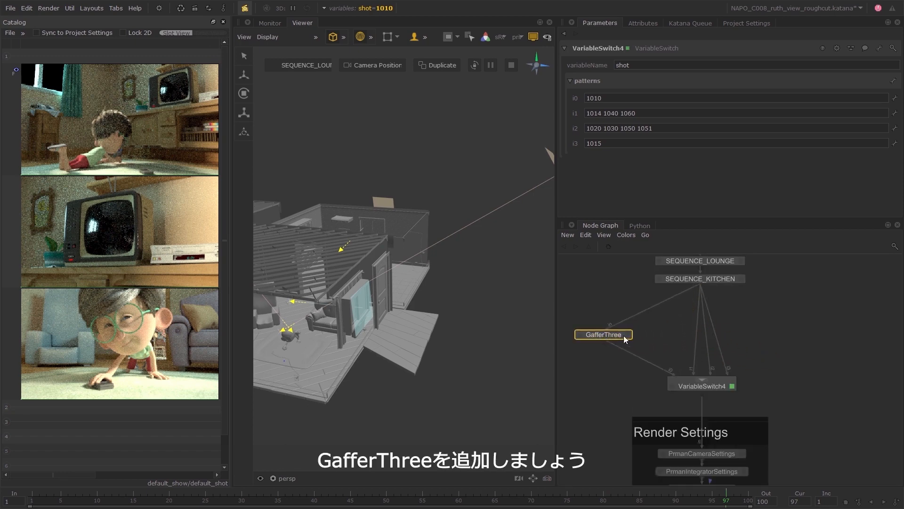
Adopt the inherited key_sun light for editing in the new GafferThree and lower its exposure to 8.6.
left_click(628, 335)
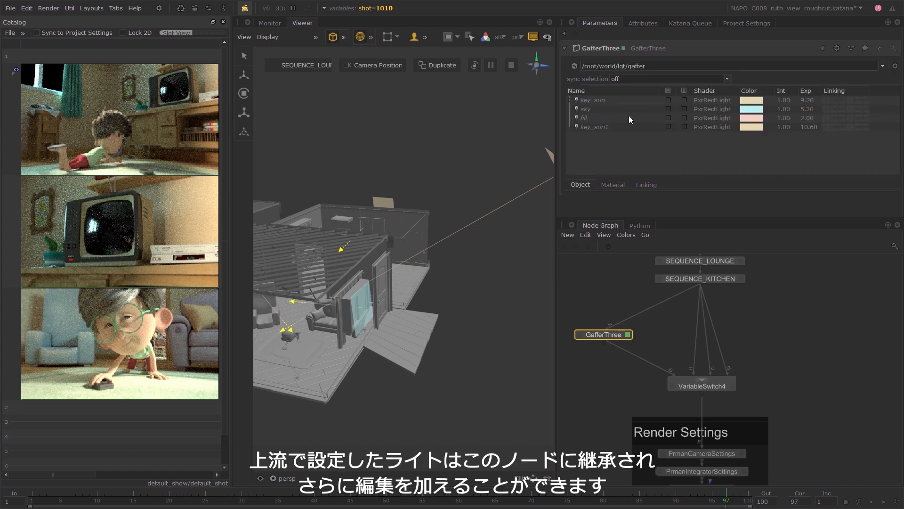
right_click(609, 103)
left_click(664, 179)
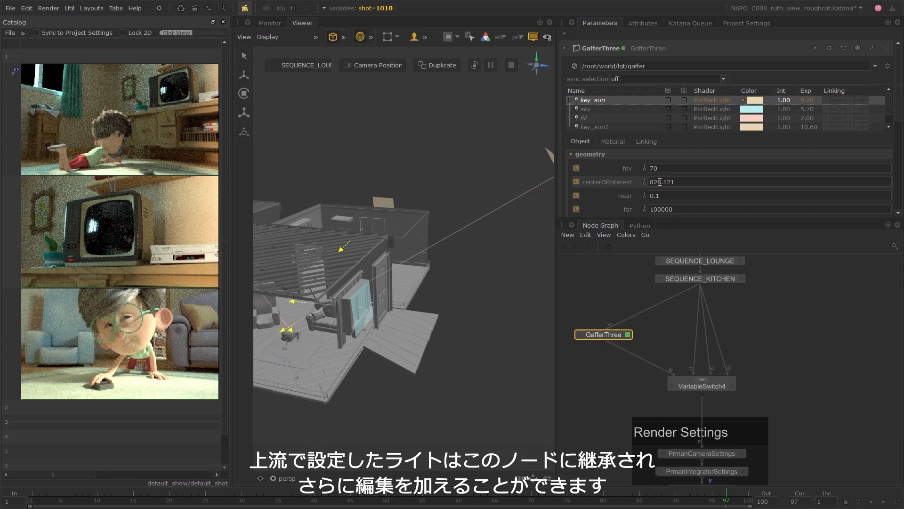
left_click(613, 142)
scroll(631, 178, "down", 2)
scroll(632, 178, "down", 1)
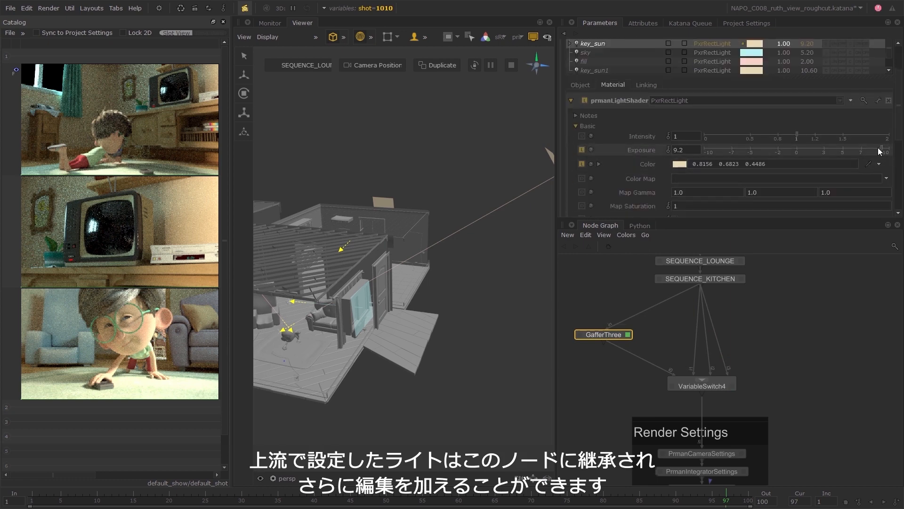
left_click_drag(878, 148, 875, 148)
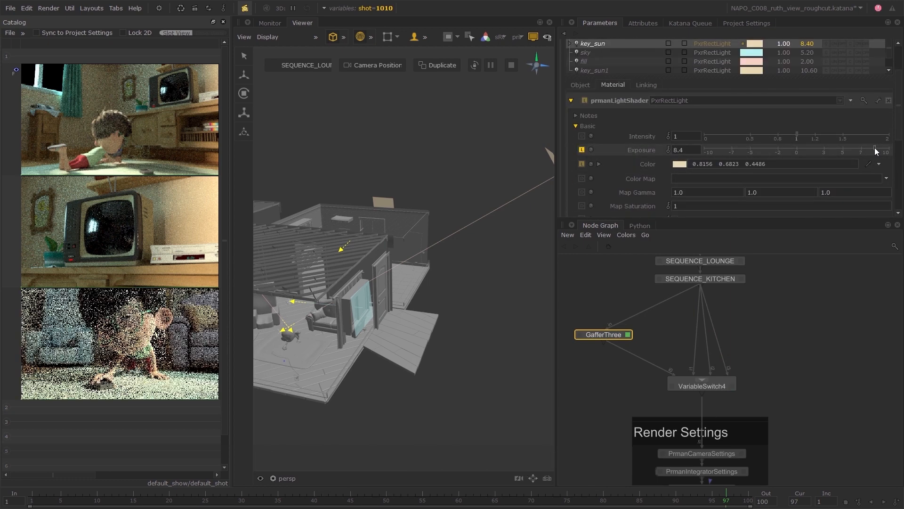
left_click_drag(875, 148, 865, 148)
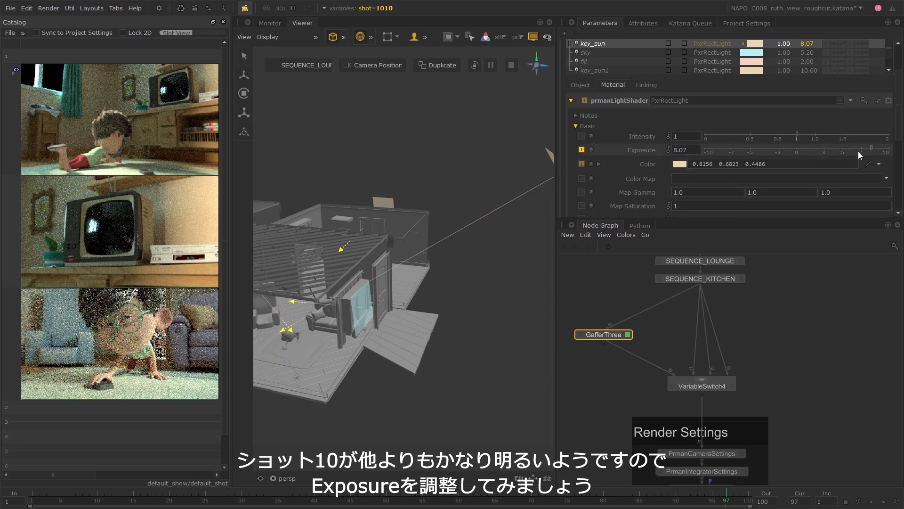
left_click_drag(874, 148, 877, 150)
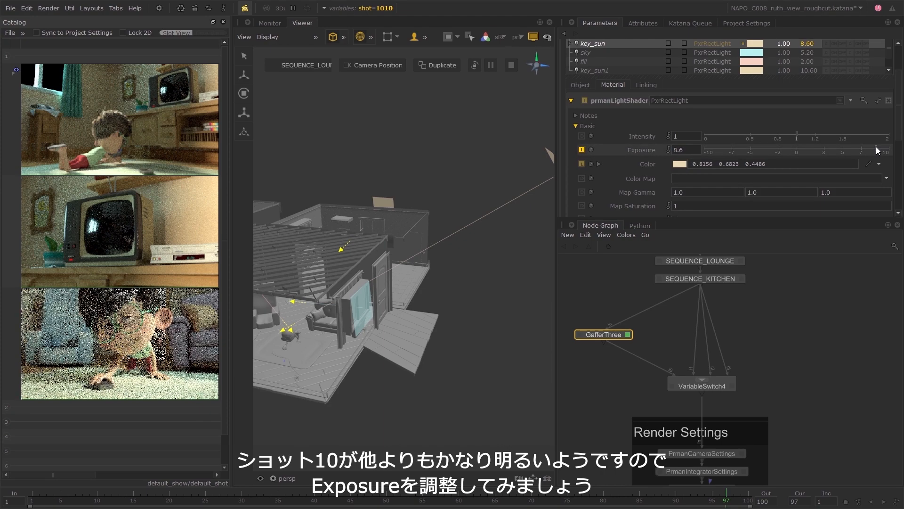
Adopt the inherited sky light for editing with exposure 4.5, and raise key_sun's exposure to 9.1.
right_click(599, 52)
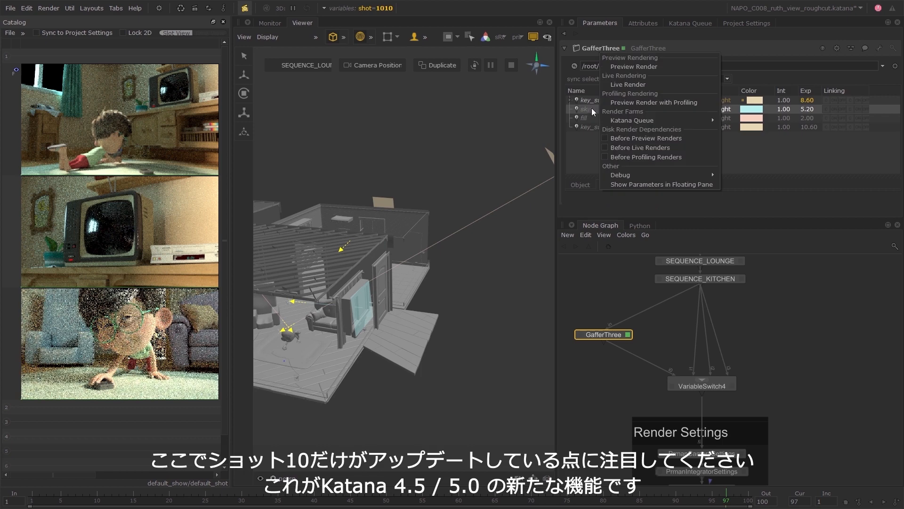
left_click(594, 109)
right_click(594, 109)
left_click(631, 184)
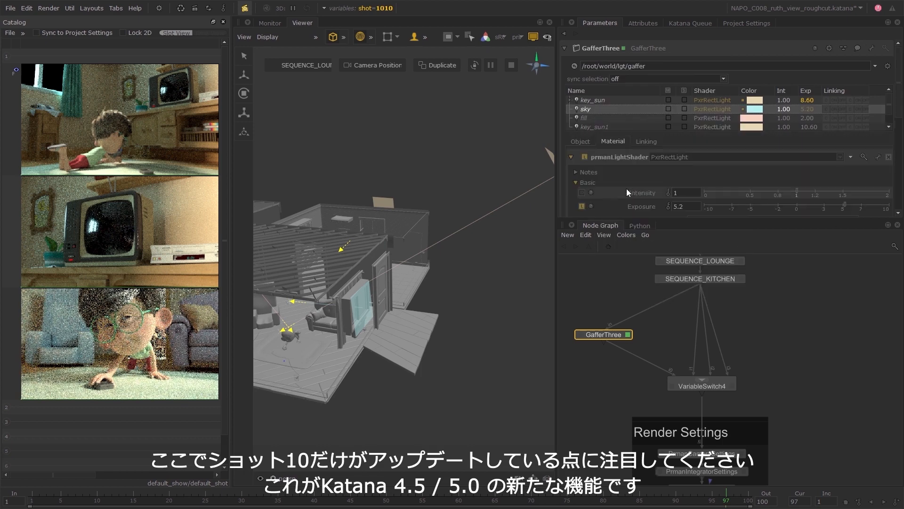
scroll(628, 187, "down", 3)
left_click_drag(845, 148, 838, 148)
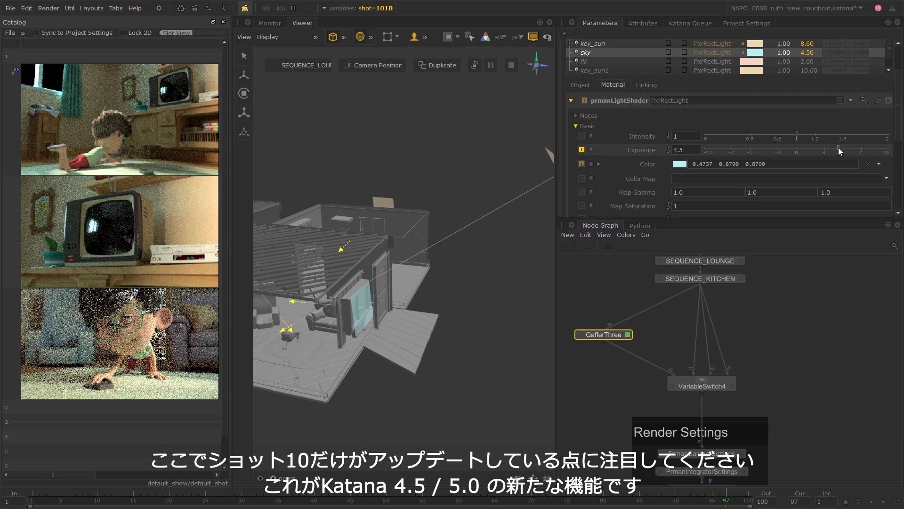
left_click(605, 43)
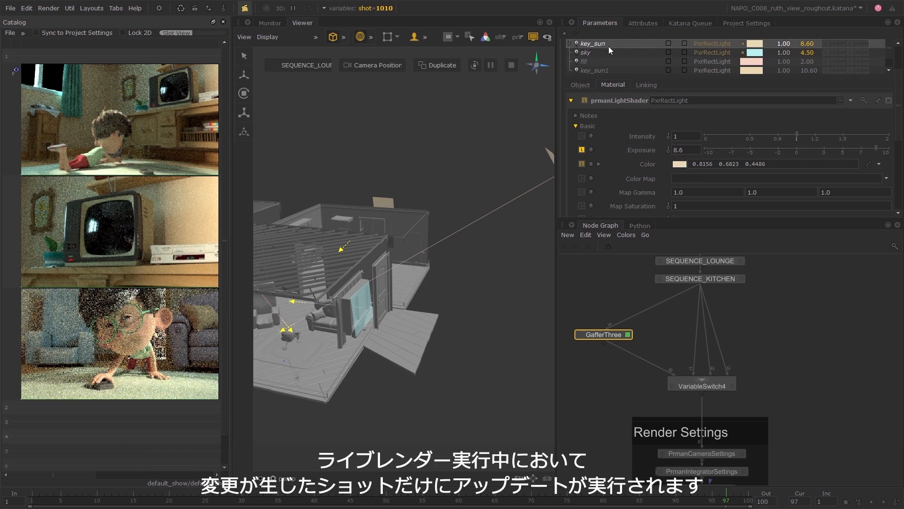
left_click_drag(877, 148, 881, 148)
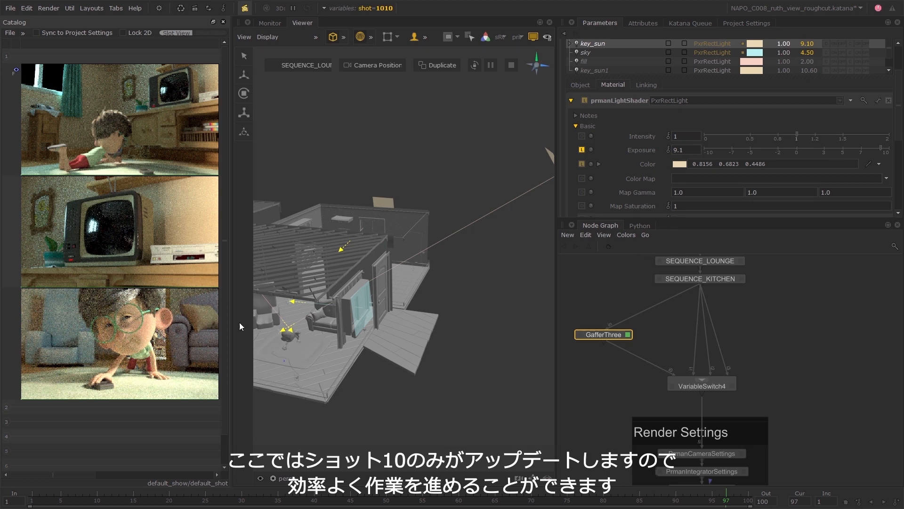
Widen the Catalog to show its attribute columns and move the frame column directly after ID.
left_click_drag(239, 322, 381, 323)
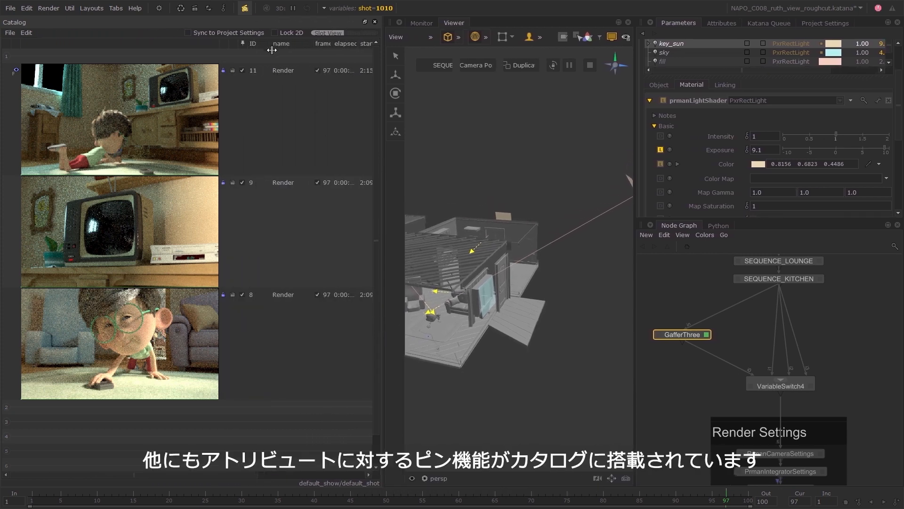
left_click_drag(272, 50, 269, 50)
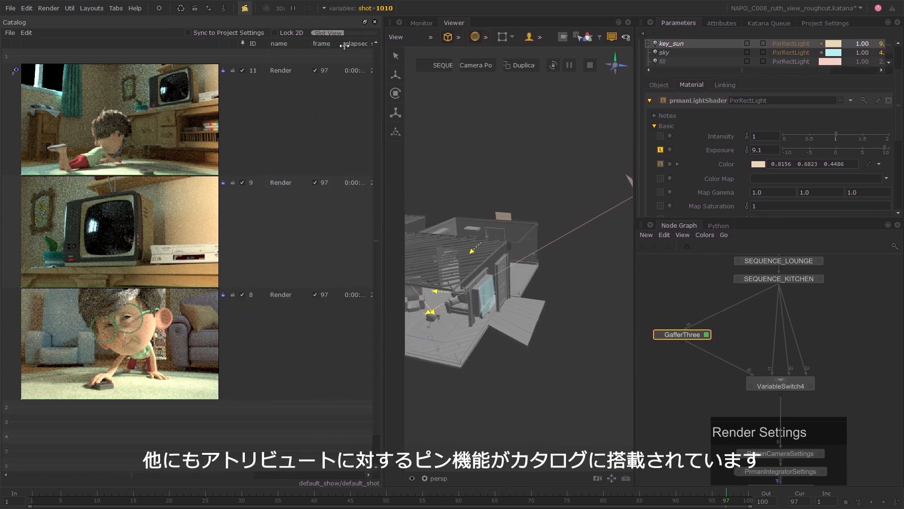
left_click(305, 256)
left_click_drag(324, 45, 267, 42)
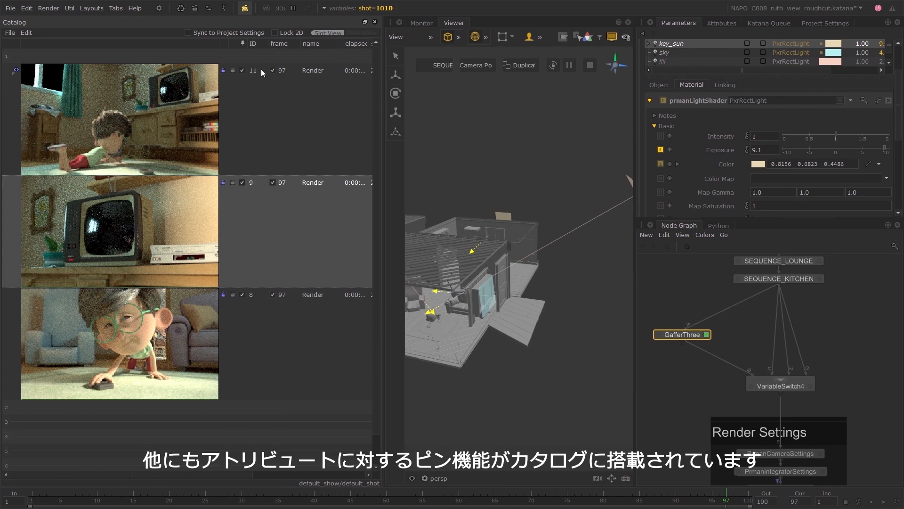
Move the Catalog's GSVs column to the front and ID after frame, widening the pane for access and narrowing it again.
left_click_drag(381, 347, 522, 311)
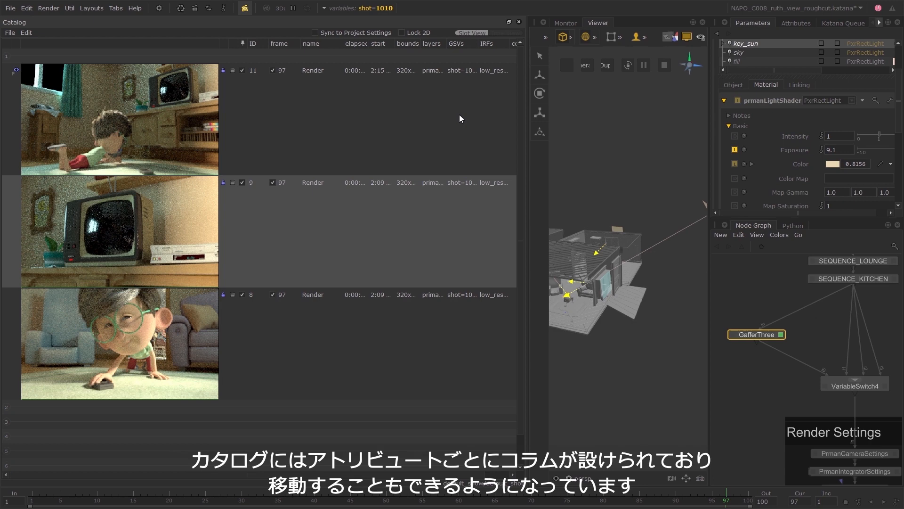
left_click_drag(455, 45, 289, 44)
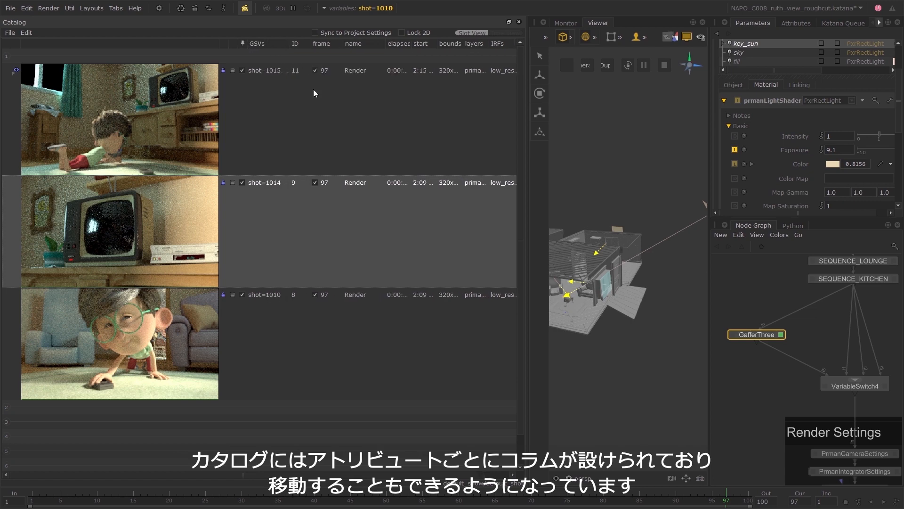
left_click_drag(527, 217, 353, 257)
left_click_drag(296, 45, 340, 44)
left_click_drag(217, 474, 197, 476)
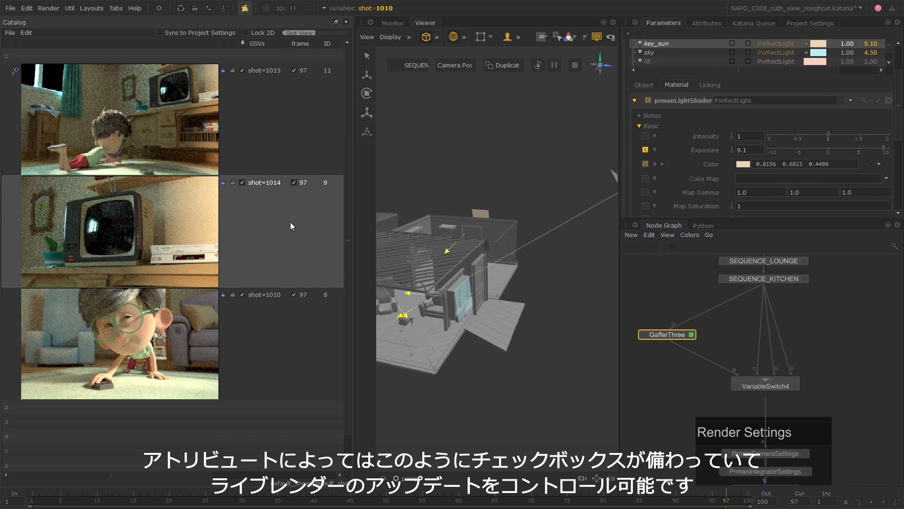
Narrow the Catalog, scrub the timeline to frame 57 and back to 97, and view through the shot camera with the Viewer's render overlay off.
left_click_drag(353, 257, 325, 274)
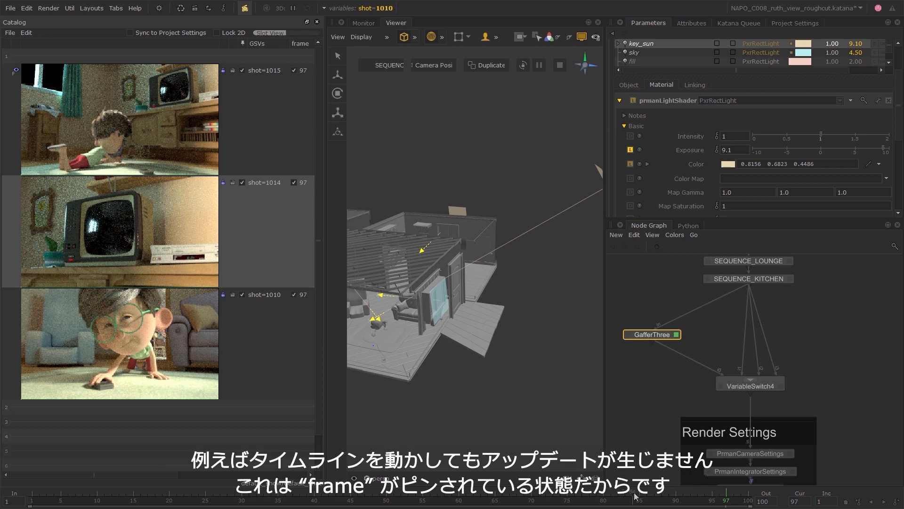
left_click(677, 500)
left_click_drag(677, 500, 437, 500)
left_click(375, 478)
left_click(427, 450)
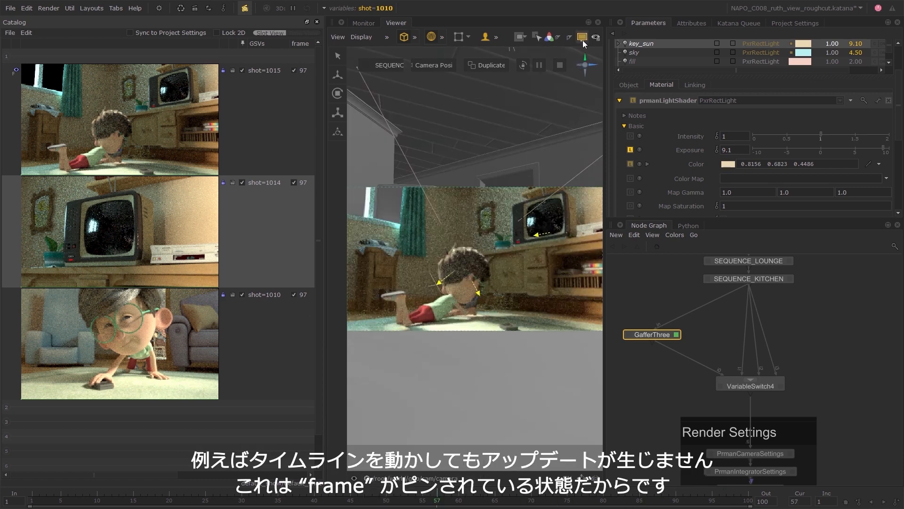
left_click_drag(408, 496, 495, 500)
left_click(726, 500)
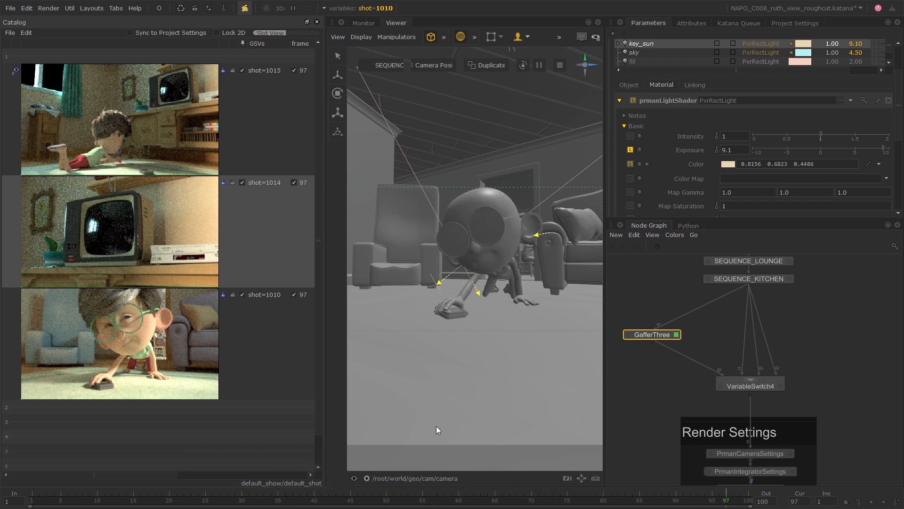
Switch the shot graph state variable to 1014, to 1030, and finally to 1040.
left_click(367, 8)
left_click(450, 46)
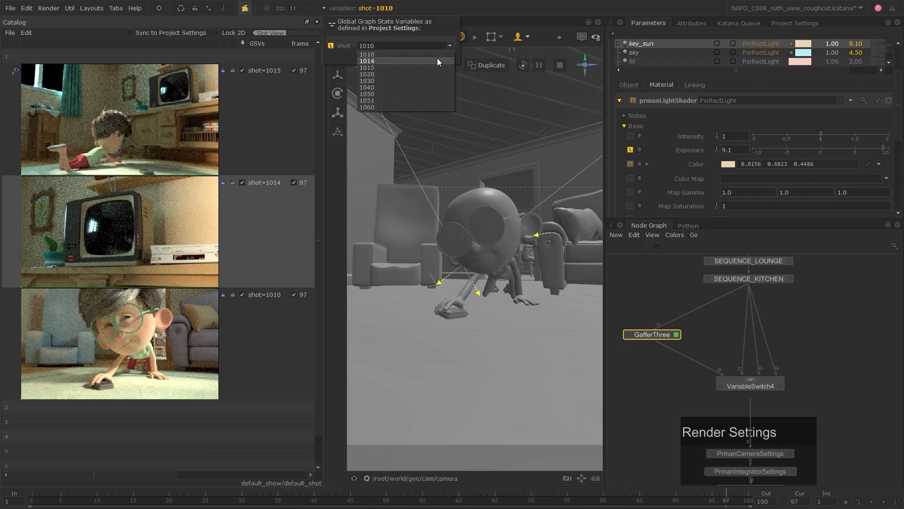
left_click(436, 62)
left_click(449, 45)
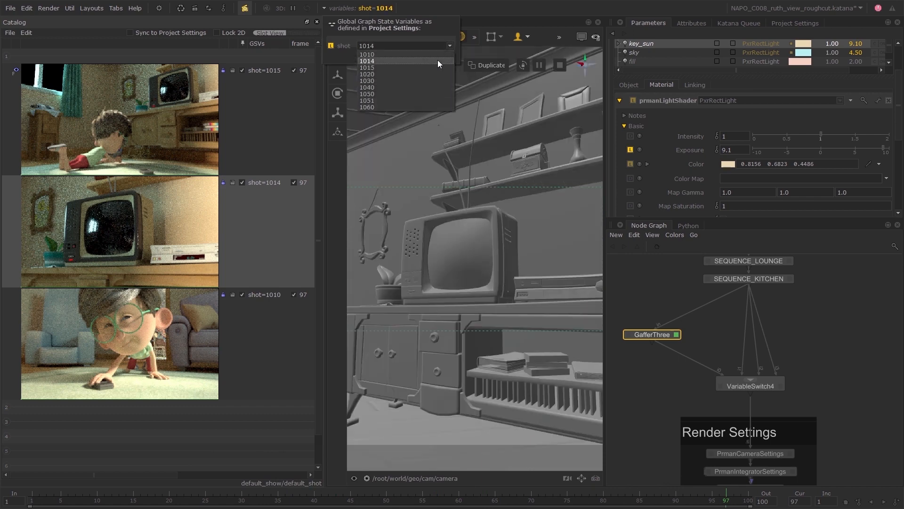
left_click(423, 81)
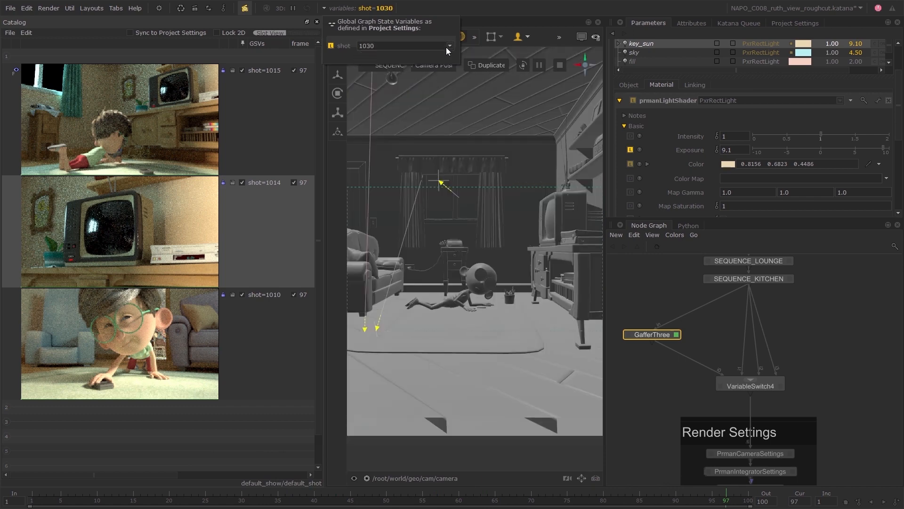
left_click(450, 46)
left_click(408, 87)
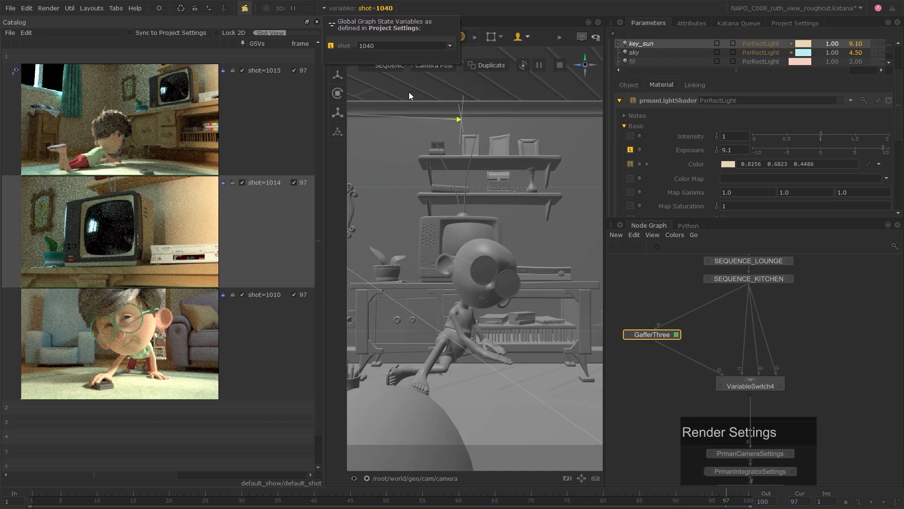
Move the timeline to frame 50 and unpin the GSVs and frame of the shot 1015 live render.
left_click_drag(699, 496, 531, 496)
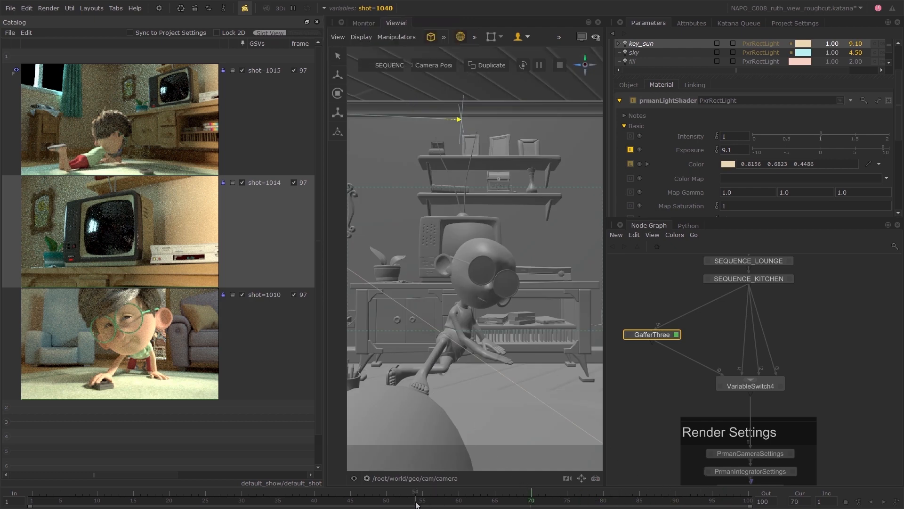
left_click(386, 500)
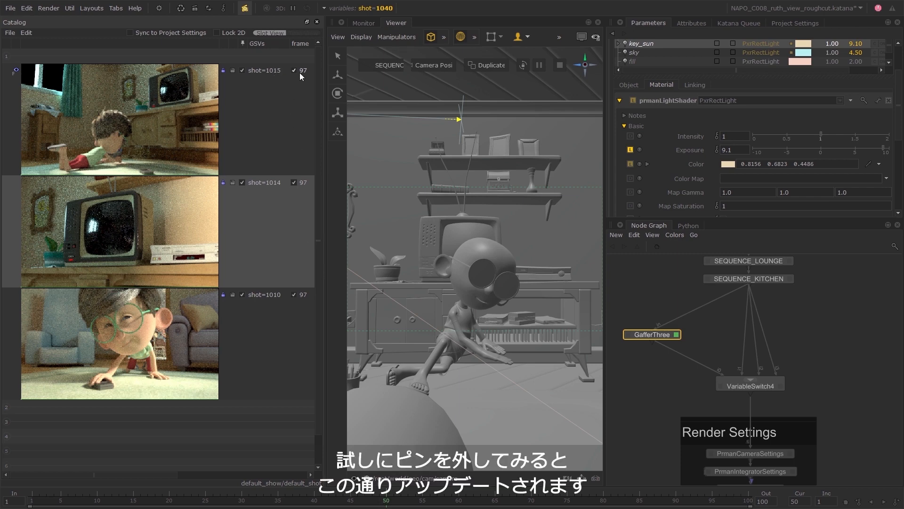
left_click(241, 70)
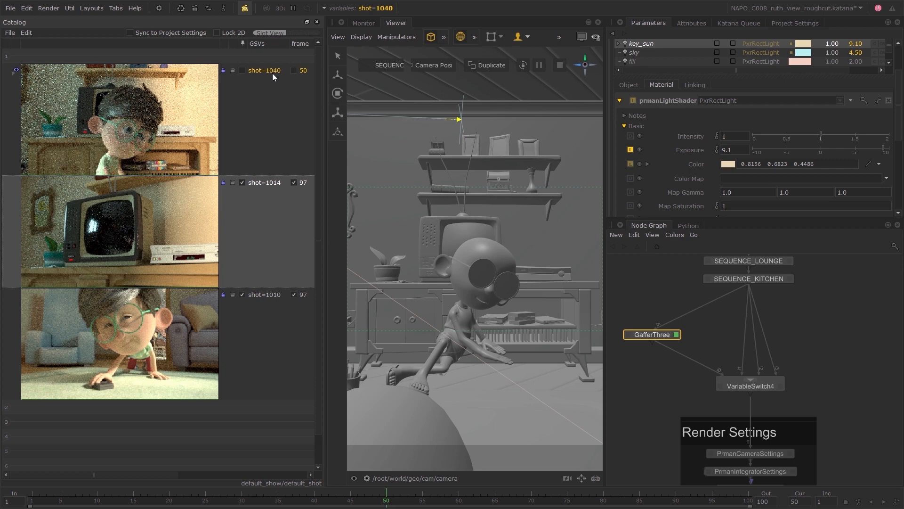
Pin the first live render's GSVs again, leaving its frame unpinned, and move the timeline to frame 25 and on to 60.
left_click(242, 71)
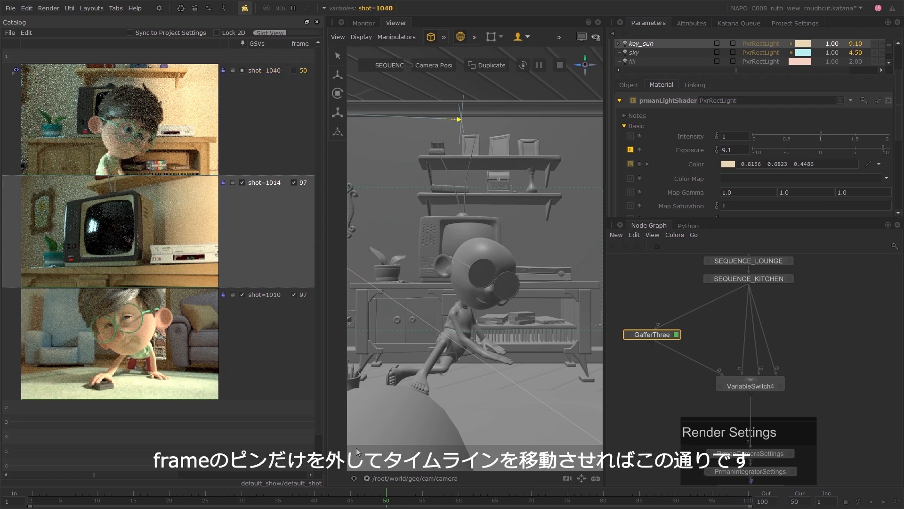
left_click(206, 501)
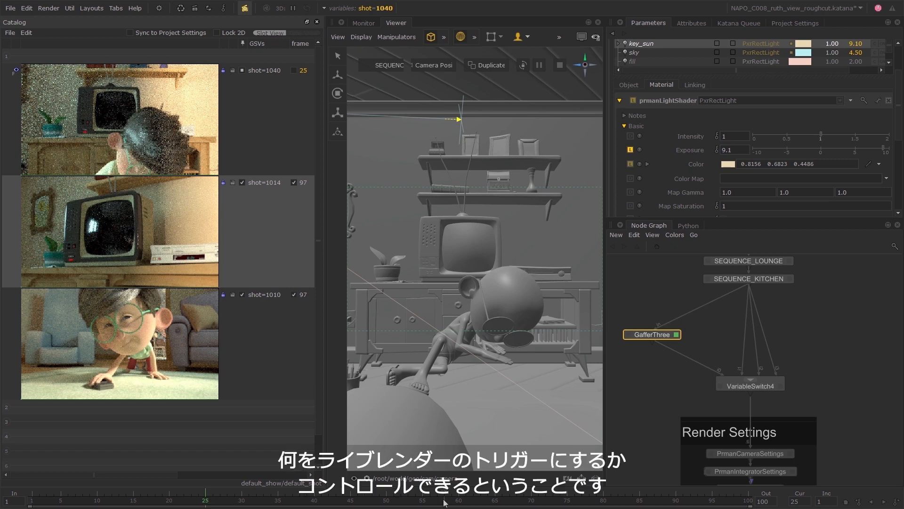
left_click(459, 499)
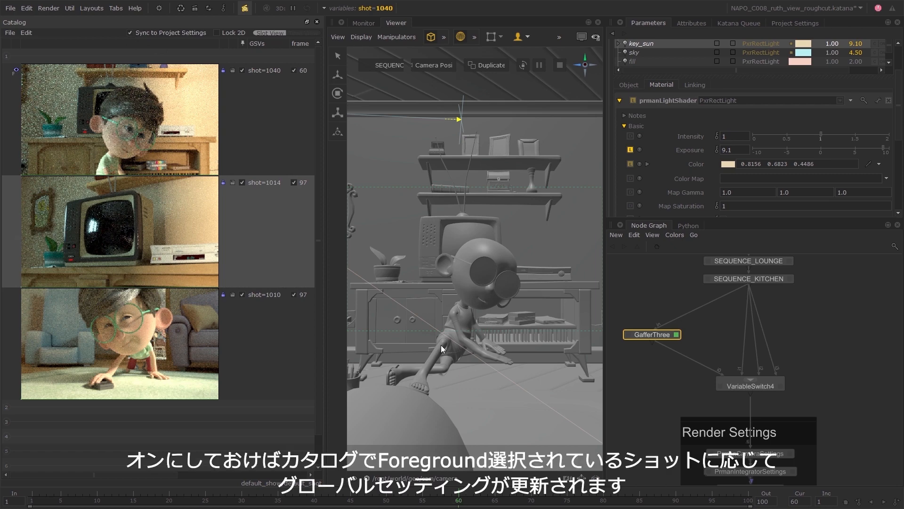
Enable Sync to Project Settings and make the shot 1014, 1010 and 1040 renders the Catalog foreground in turn.
left_click(10, 237)
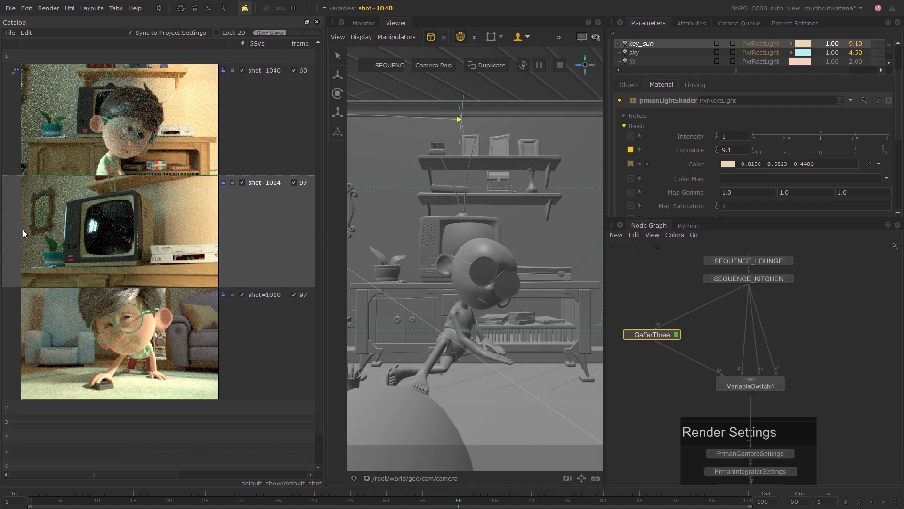
left_click(22, 230)
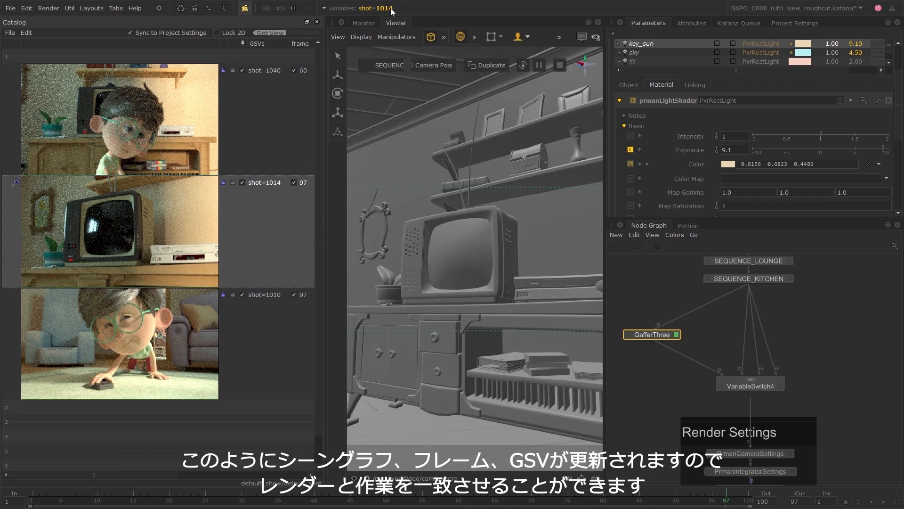
left_click(139, 336)
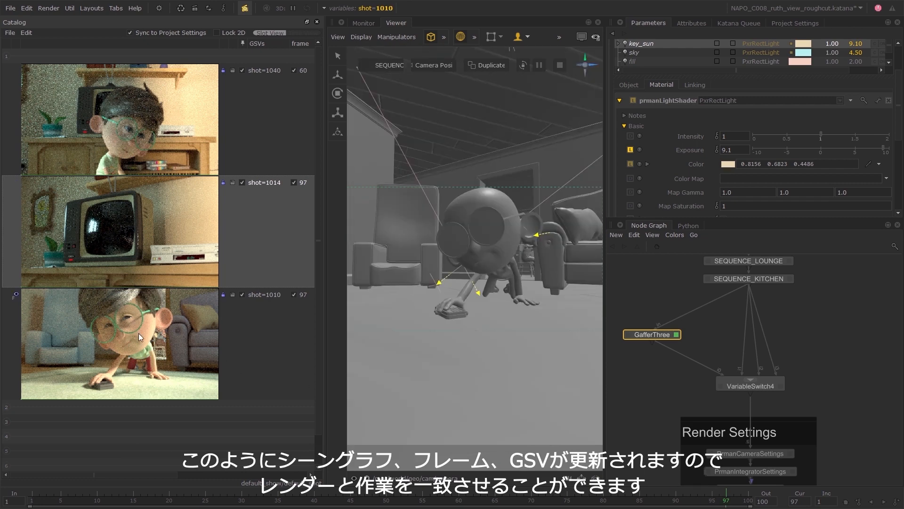
left_click(167, 127)
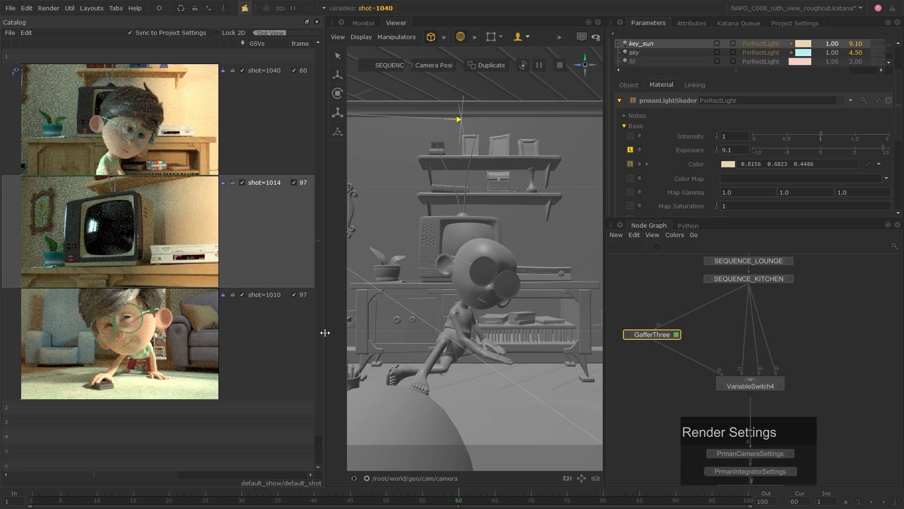
Narrow the Catalog and add a GafferThree node on the second branch between SEQUENCE_KITCHEN and VariableSwitch4.
left_click_drag(325, 333, 233, 366)
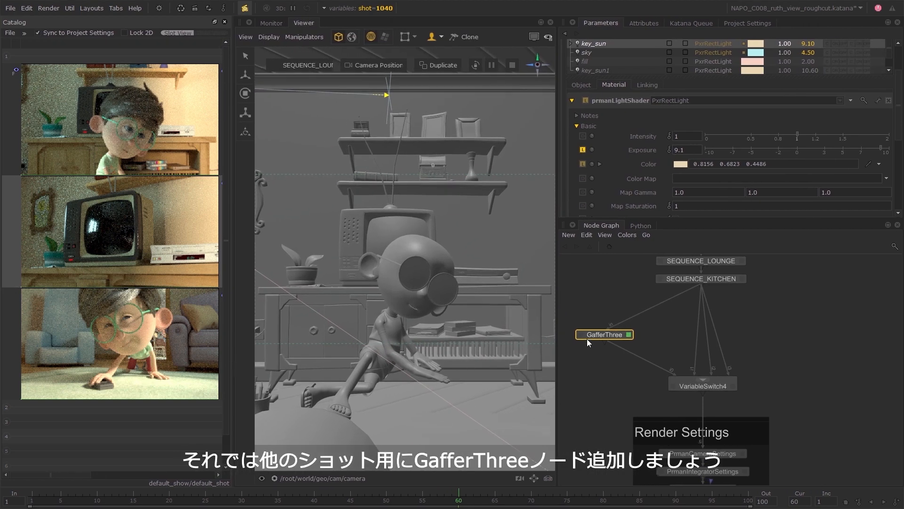
left_click_drag(587, 338, 585, 327)
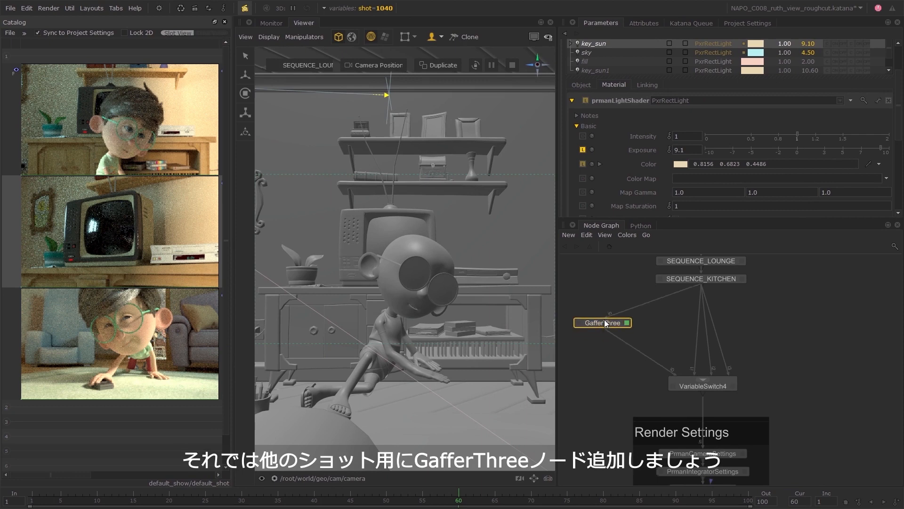
key("Tab")
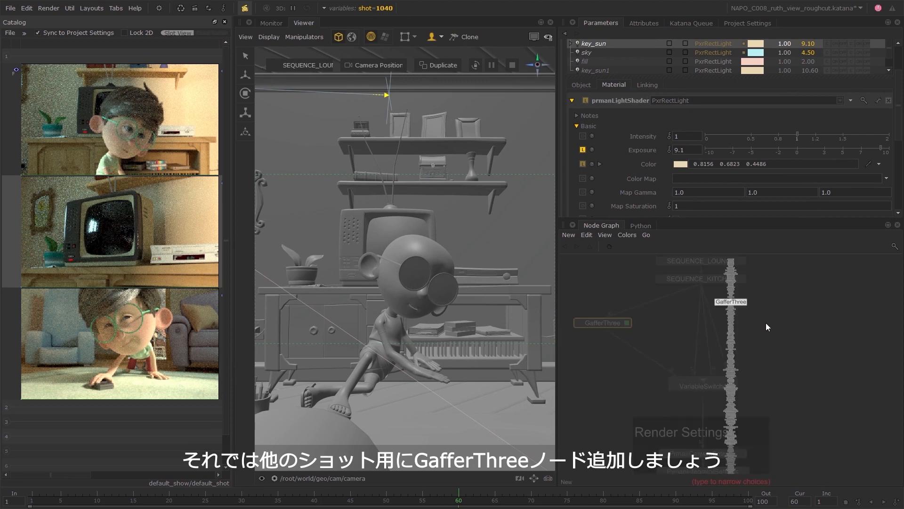
key("Return")
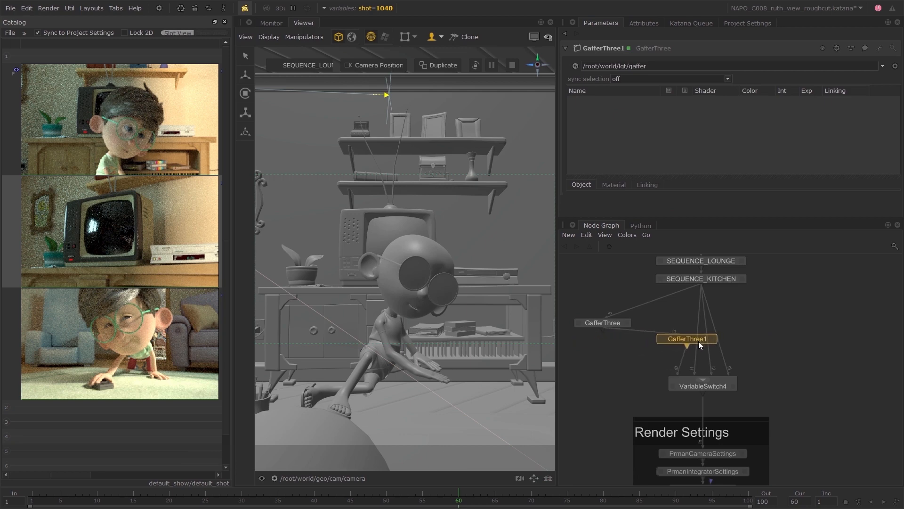
left_click(664, 350)
left_click(626, 335)
left_click_drag(666, 349, 677, 324)
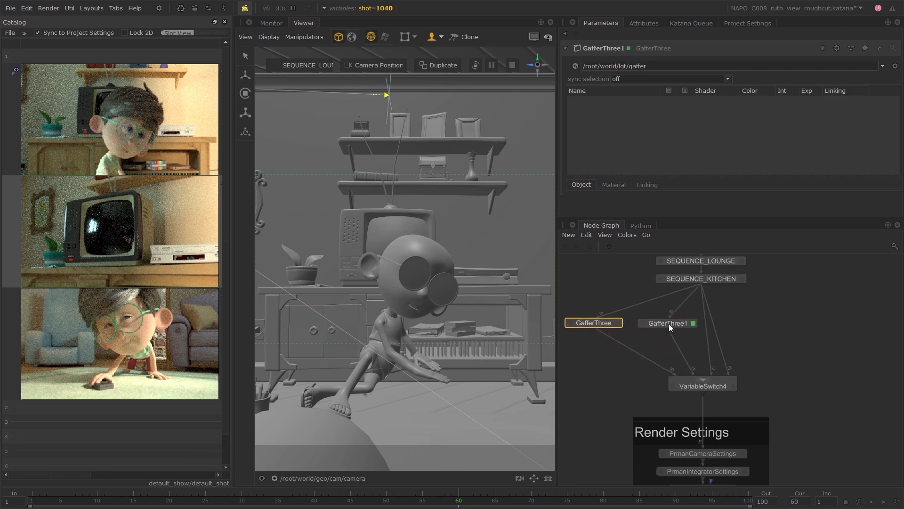
Add another GafferThree node on the fourth branch between SEQUENCE_KITCHEN and VariableSwitch4, placed at the far end of the row.
key("Tab")
type("gaff")
key("Return")
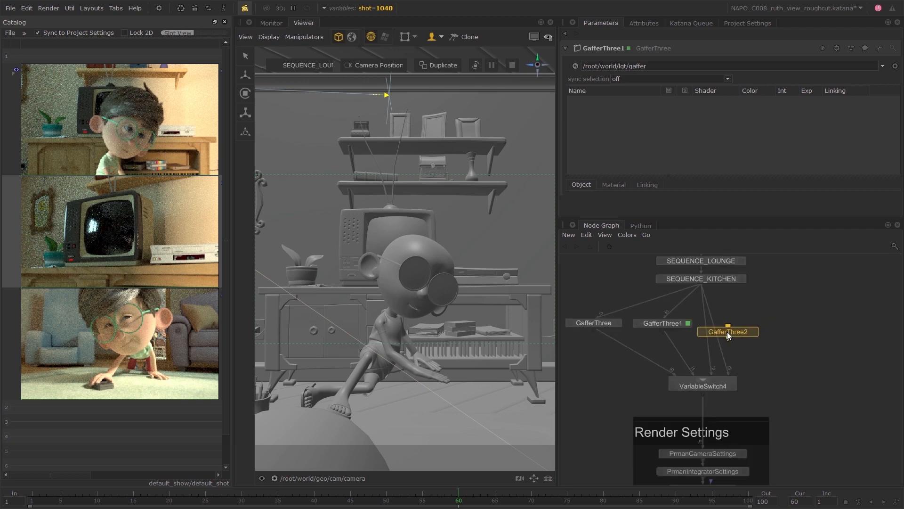
left_click(727, 331)
left_click_drag(723, 331, 814, 322)
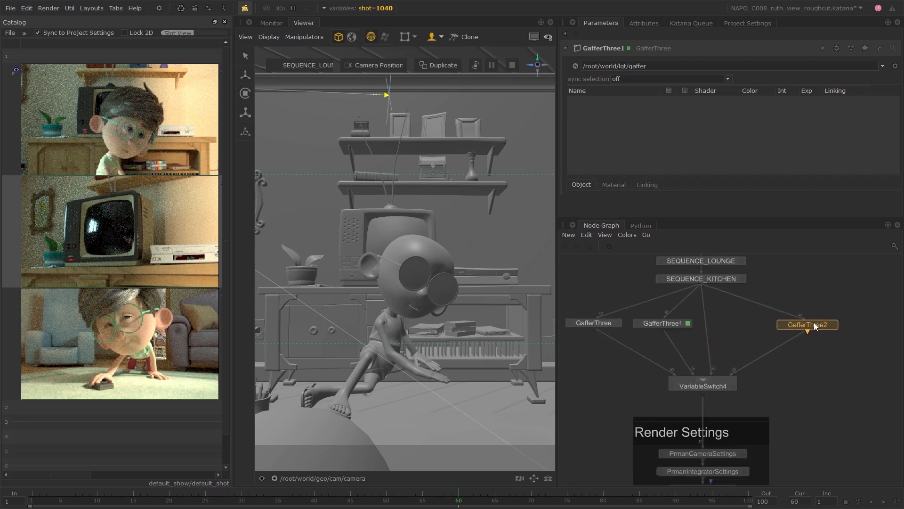
Insert a GafferThree node on the remaining third branch into VariableSwitch4 and align it with the other gaffers.
left_click(742, 322)
key("Tab")
type("gaff")
key("Return")
left_click(723, 324)
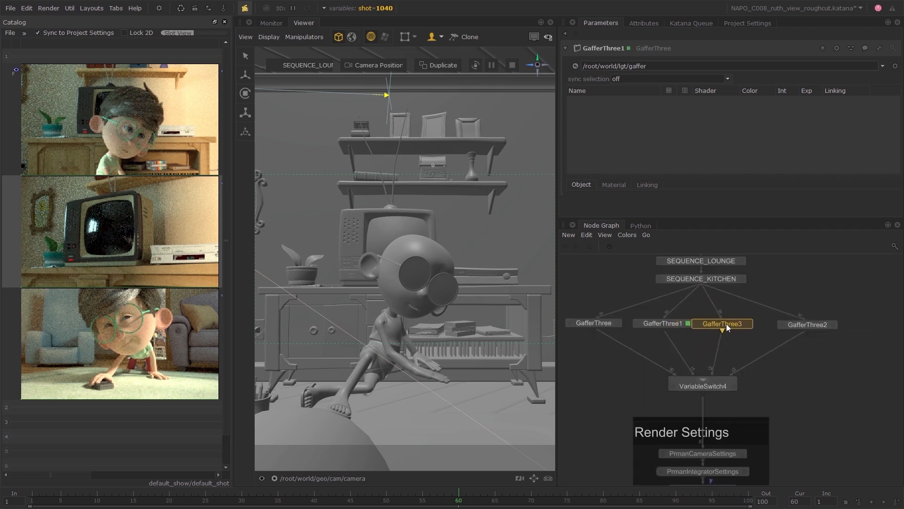
left_click_drag(724, 323, 736, 323)
middle_click_drag(686, 345, 717, 360)
Show the incoming scene lights in GafferThree1 and adopt the inherited fill light for editing.
left_click(635, 338)
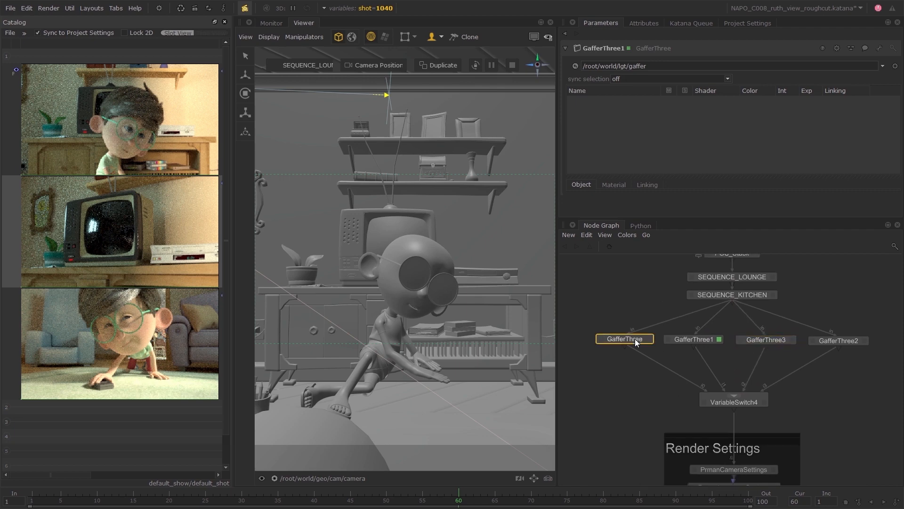
left_click(713, 340)
left_click(895, 66)
left_click(868, 78)
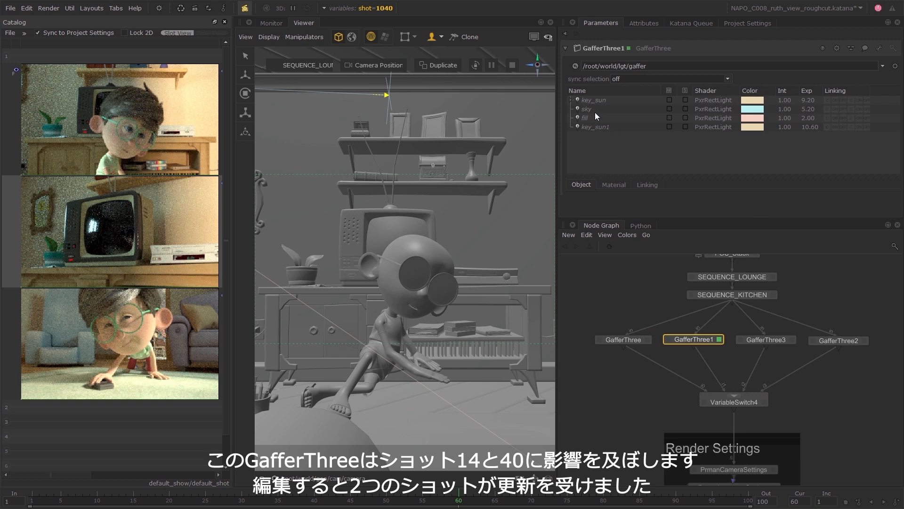
right_click(594, 117)
left_click(632, 192)
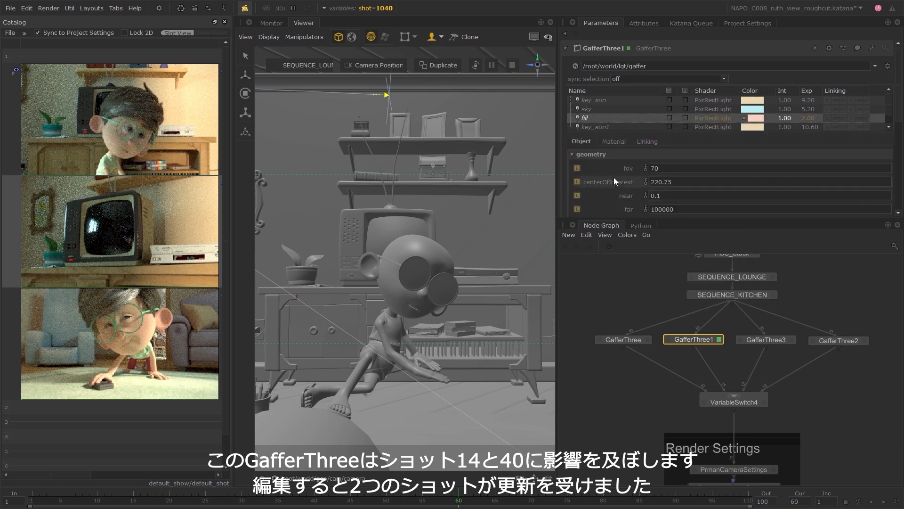
Raise the fill light's material exposure to 2.7 and fine-tune it down to 2.43.
left_click(614, 142)
scroll(617, 155, "down", 1)
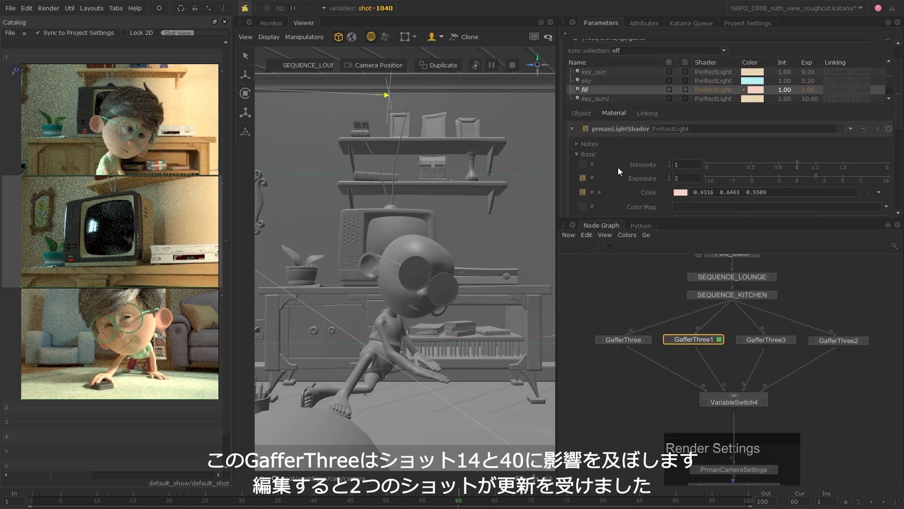
left_click(821, 177)
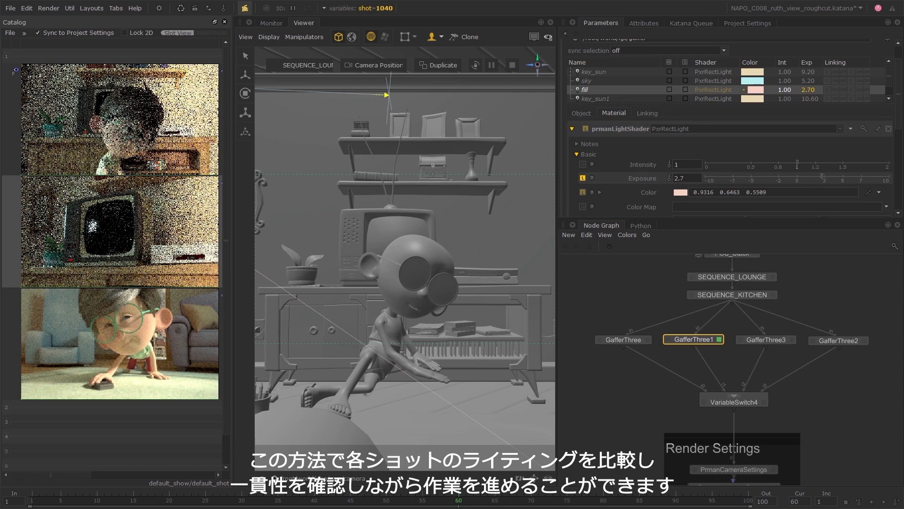
left_click_drag(822, 177, 820, 176)
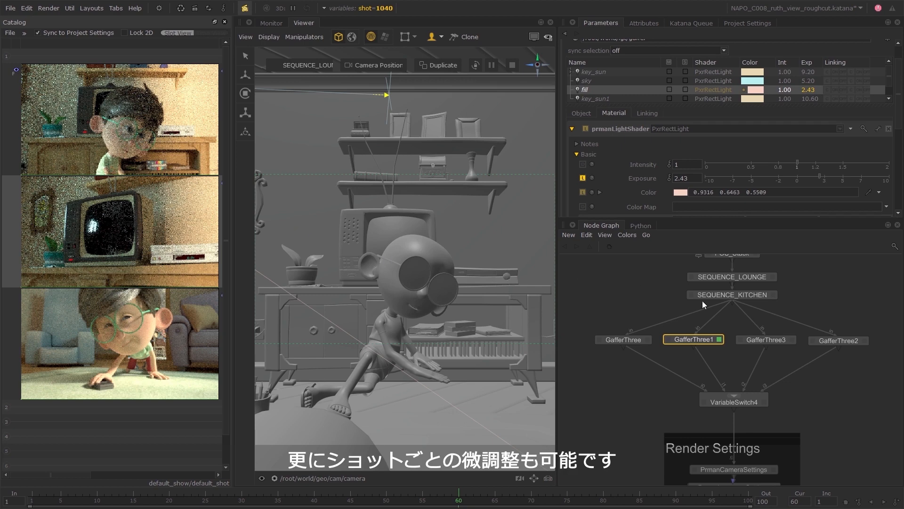
Create a VariableEnabledGroup node and place it between GafferThree1 and VariableSwitch4.
left_click(813, 303)
key("Tab")
type("v")
left_click(813, 304)
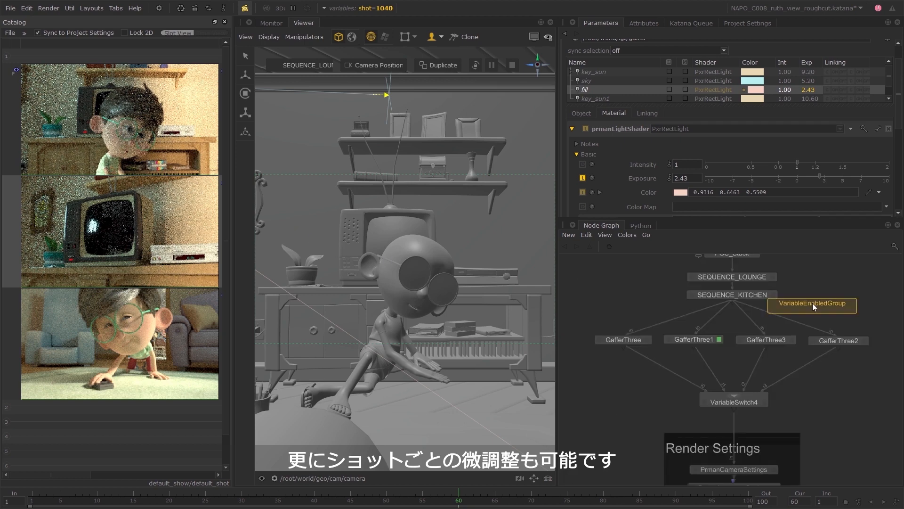
left_click(708, 363)
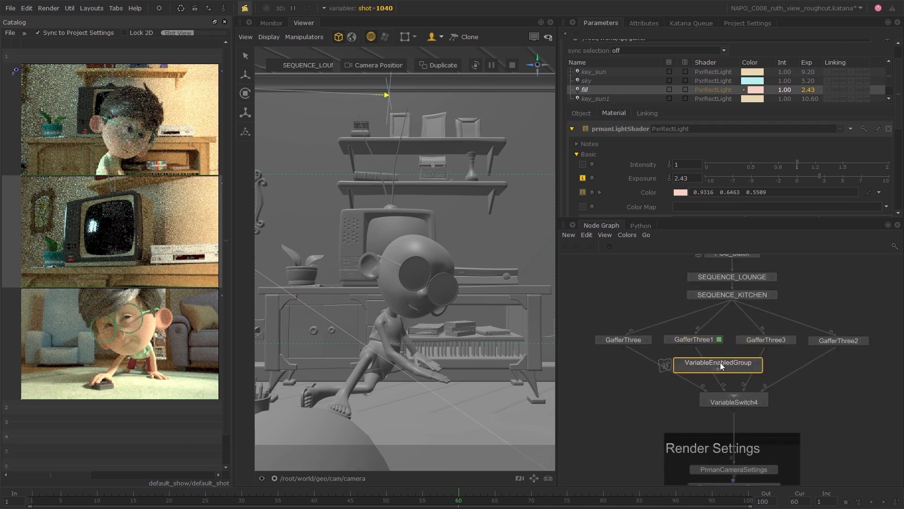
Add a GafferThree node inside the VariableEnabledGroup and wire it between the group's input and output.
scroll(734, 373, "up", 3)
key("Tab")
type("ga")
key("Return")
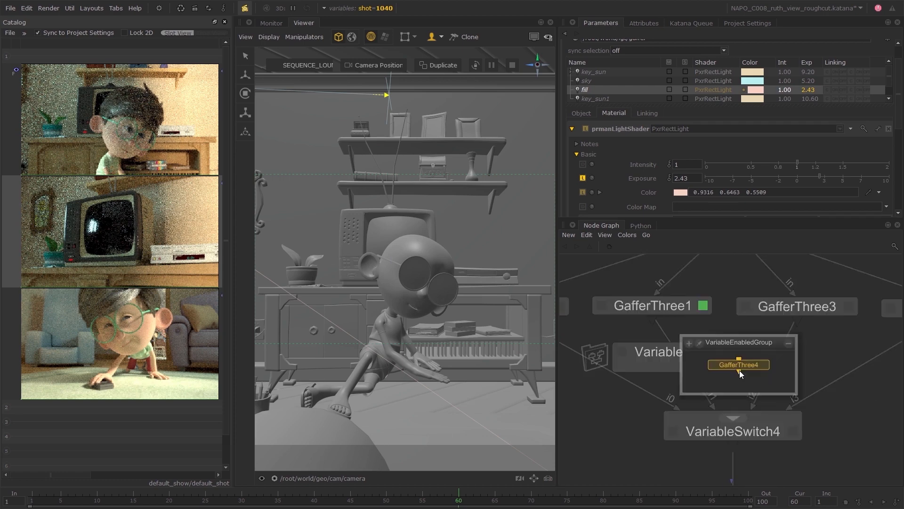
left_click(738, 374)
left_click(740, 358)
left_click(653, 321)
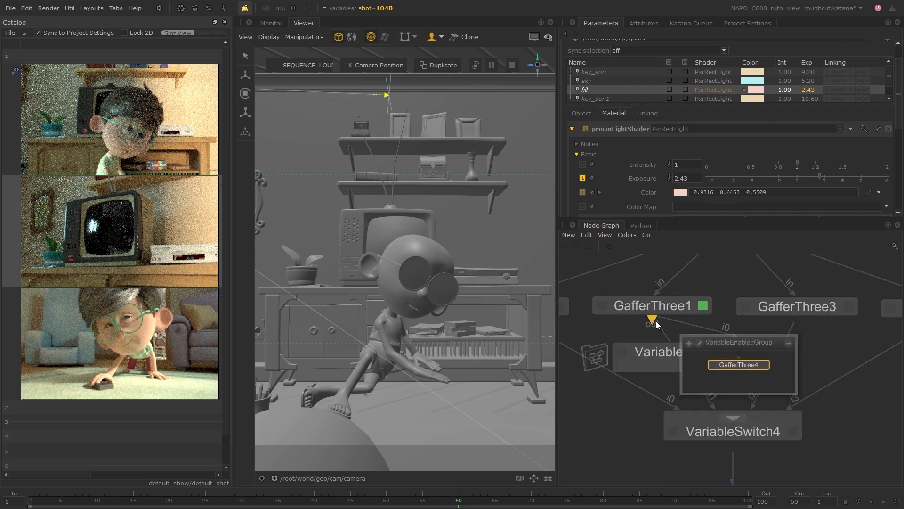
left_click(655, 324)
left_click(740, 373)
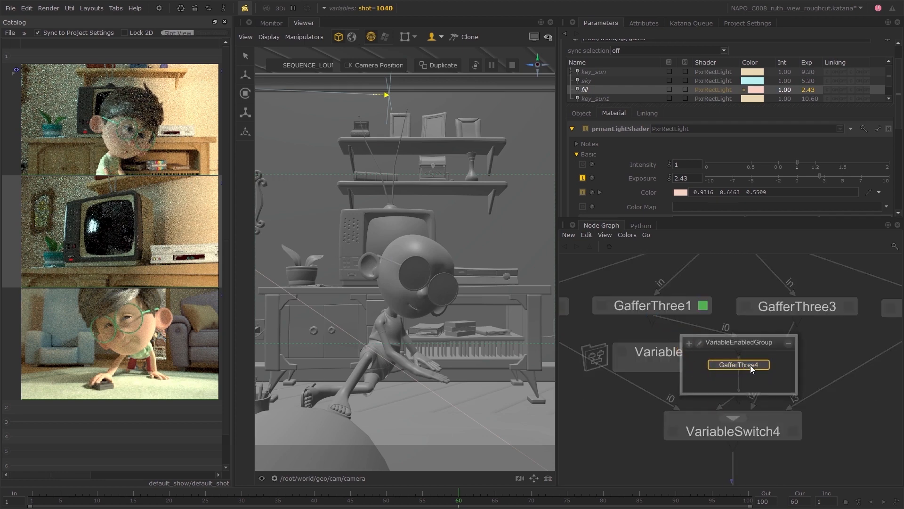
Set the VariableEnabledGroup's variableName to shot and its pattern to 1040.
left_click(788, 343)
left_click(780, 353)
double_click(649, 66)
type("shot")
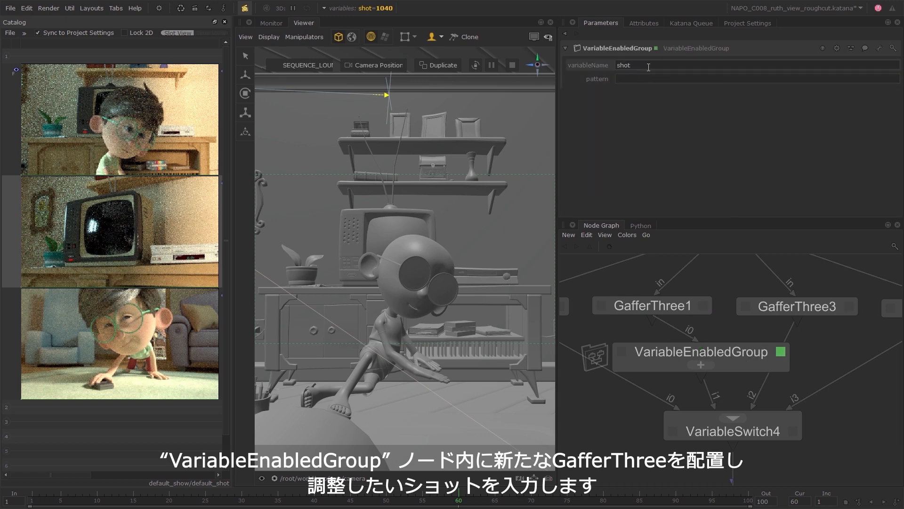
left_click(647, 77)
type("101")
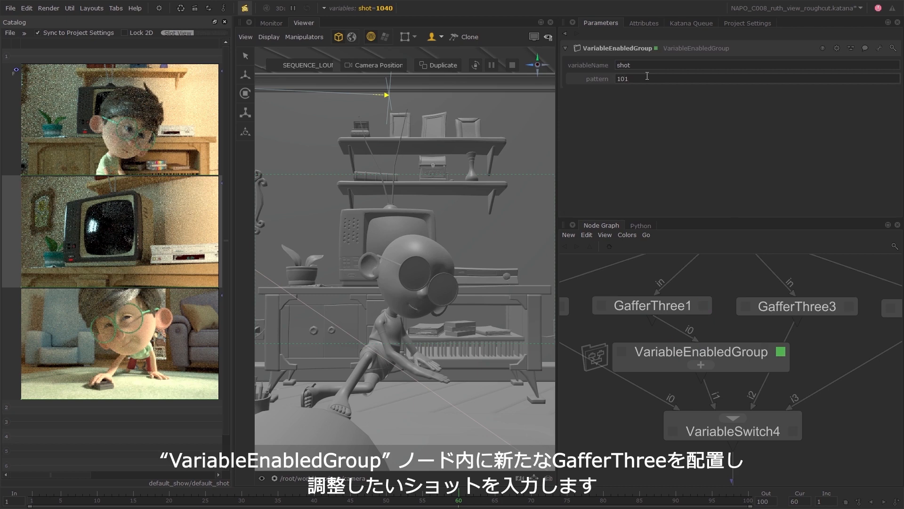
scroll(705, 305, "down", 3)
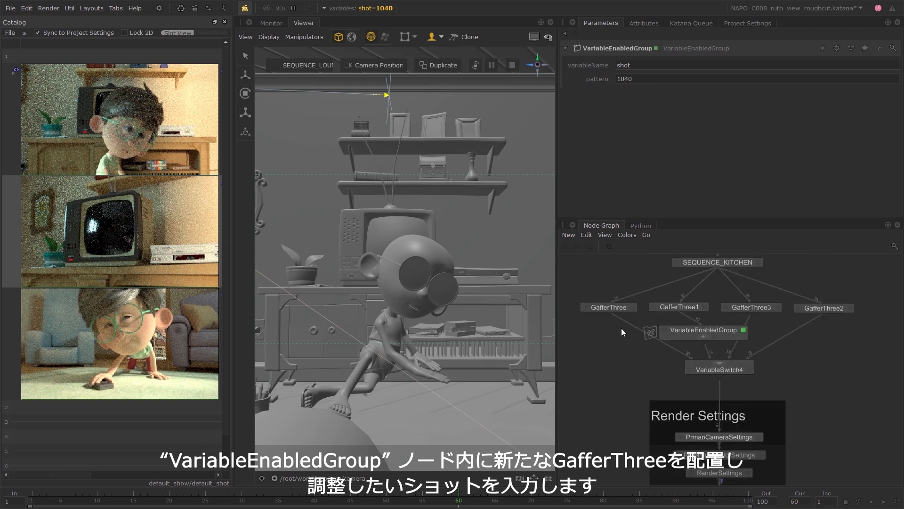
Rename the VariableEnabledGroup as VEG_1040 and position it directly beneath GafferThree1.
double_click(708, 329)
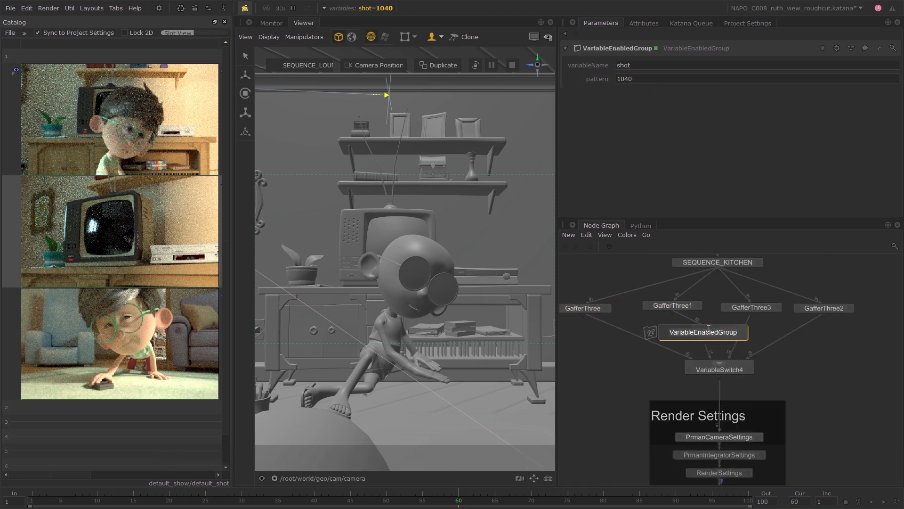
type("VEG_1040")
key("Return")
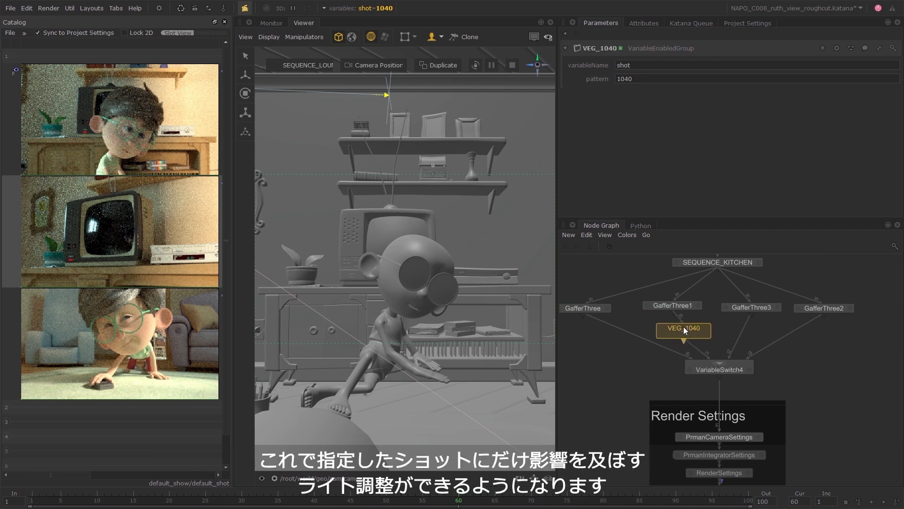
left_click(672, 329)
Adopt the inherited sky light for editing in VEG_1040's inner gaffer and set its exposure to 6.
left_click(704, 328)
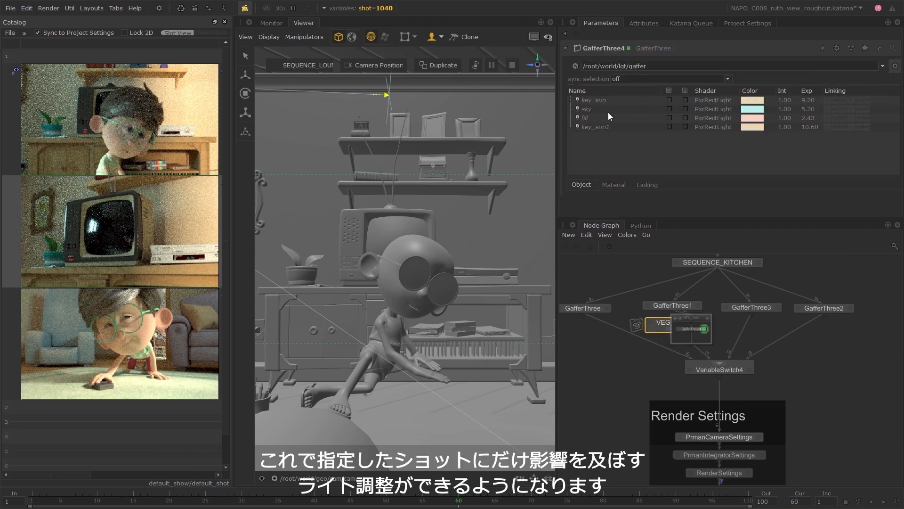
left_click(598, 107)
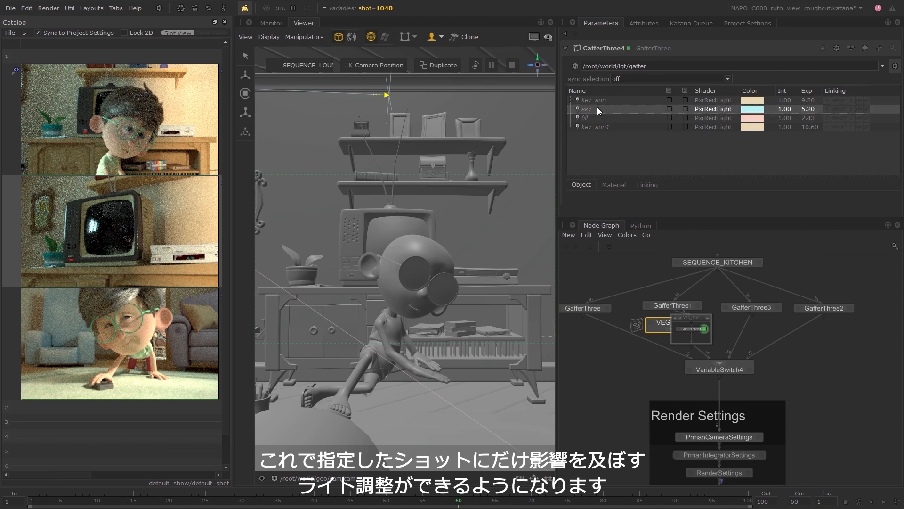
right_click(595, 109)
left_click(621, 183)
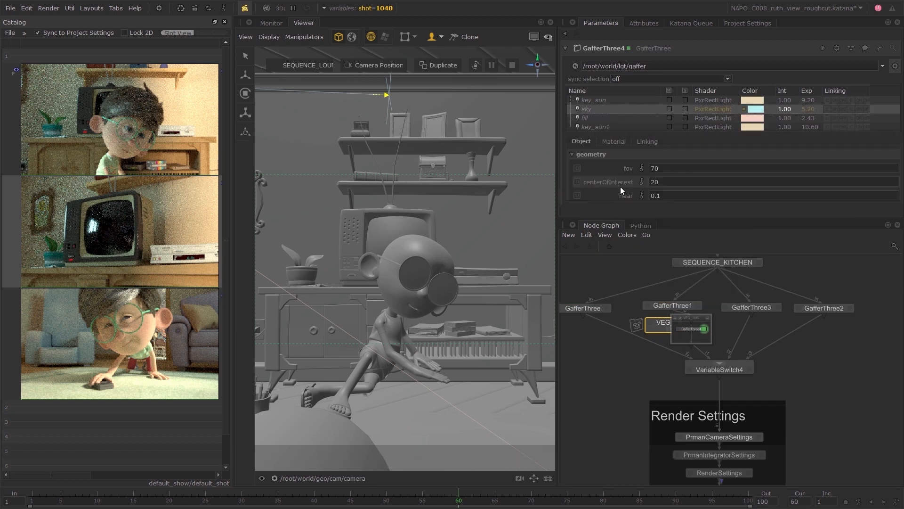
left_click(616, 141)
left_click(854, 205)
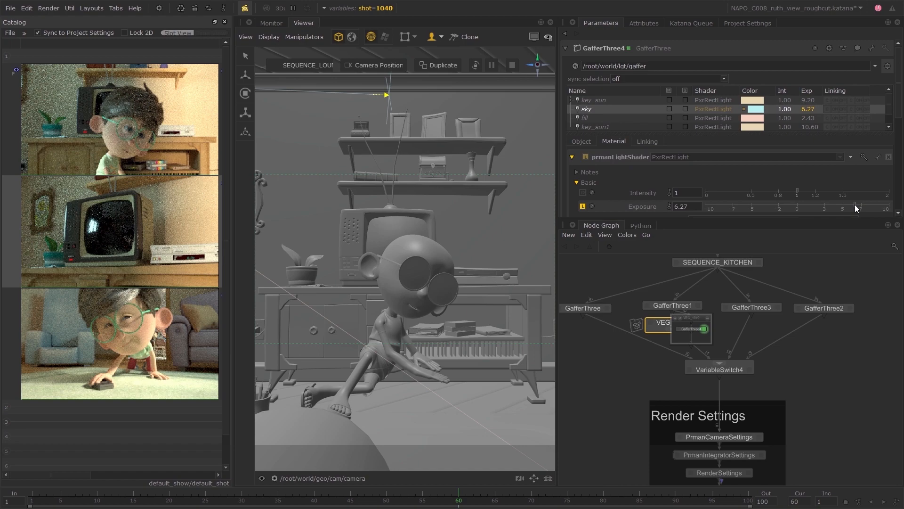
left_click(852, 205)
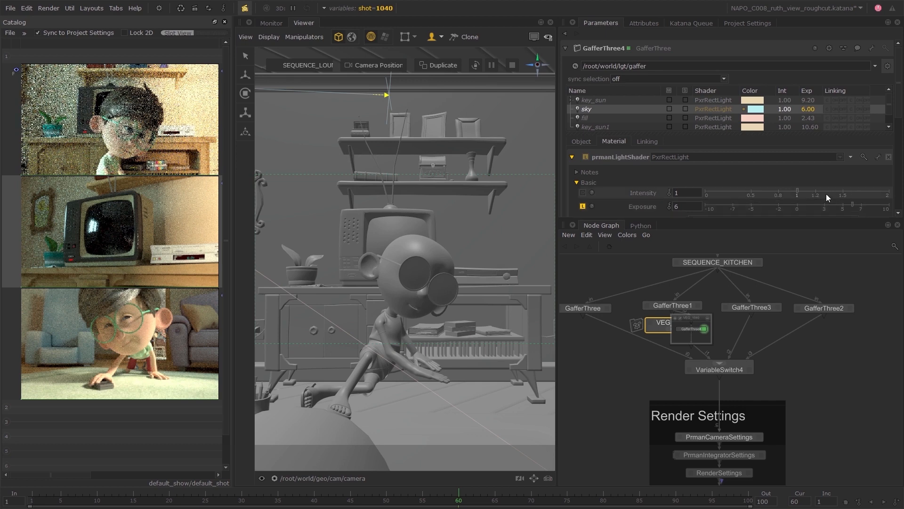
Adopt the inherited key_sun light for editing in the same gaffer and raise its exposure to 9.44.
right_click(608, 102)
left_click(642, 175)
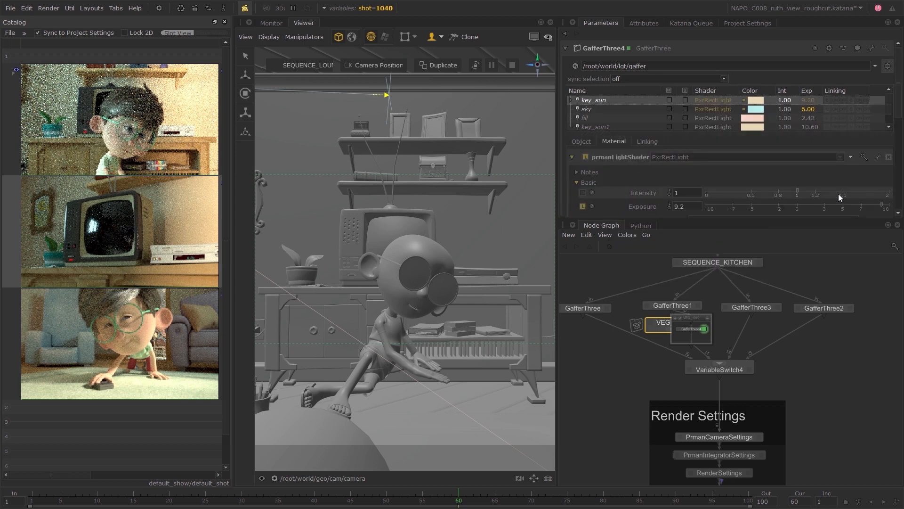
left_click_drag(882, 205, 886, 206)
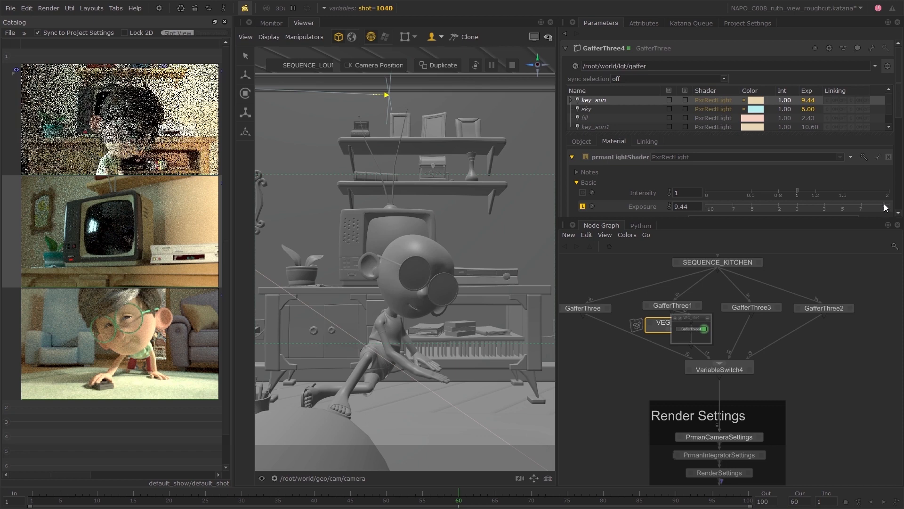
Adopt the inherited fill light for editing in the same gaffer and lower its exposure to 1.97.
right_click(606, 118)
left_click(643, 192)
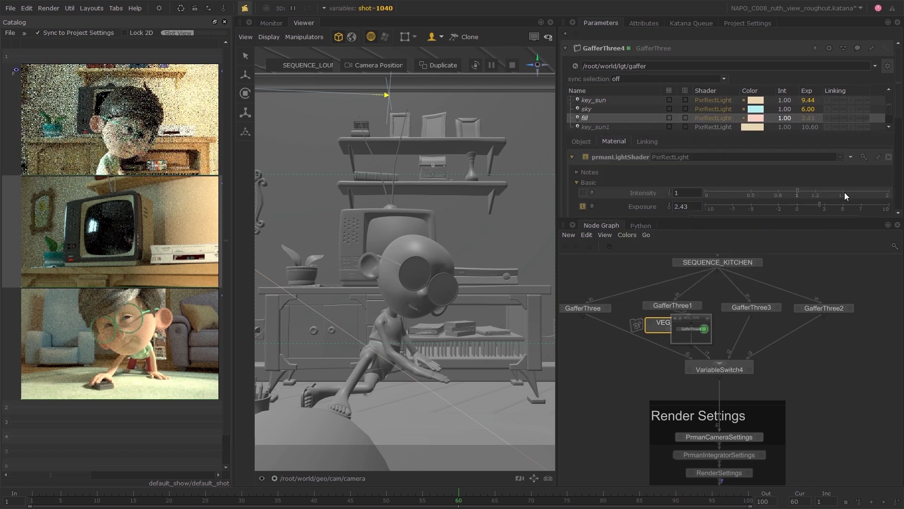
left_click_drag(819, 205, 815, 204)
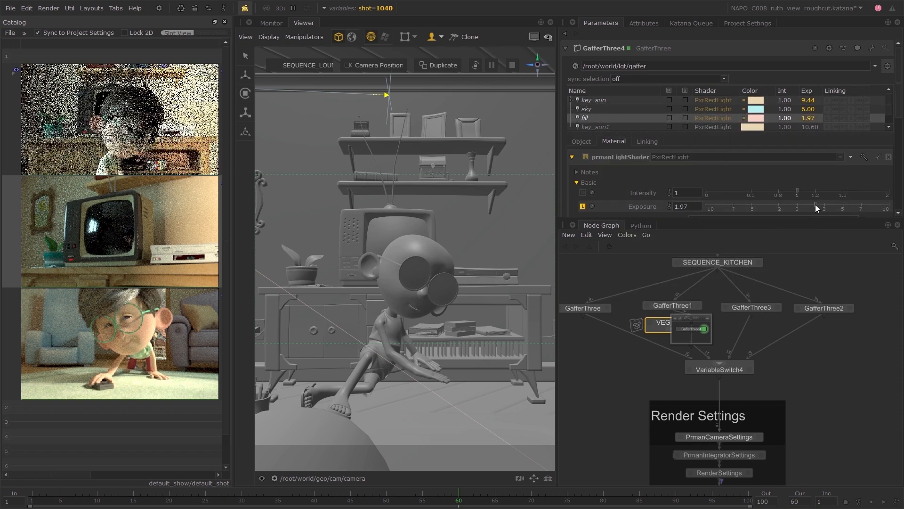
Extend VEG_1040's pattern to cover both shots by entering 1040 1014.
left_click(695, 323)
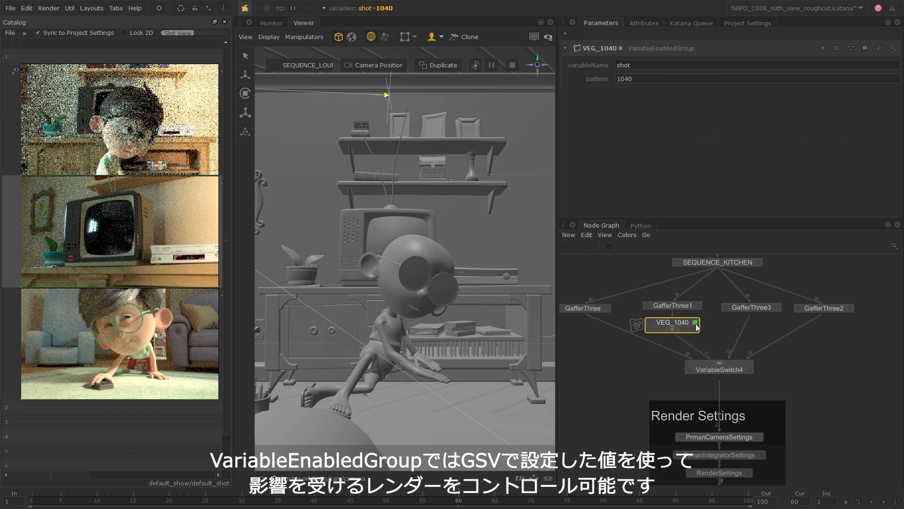
left_click(650, 78)
type("1014")
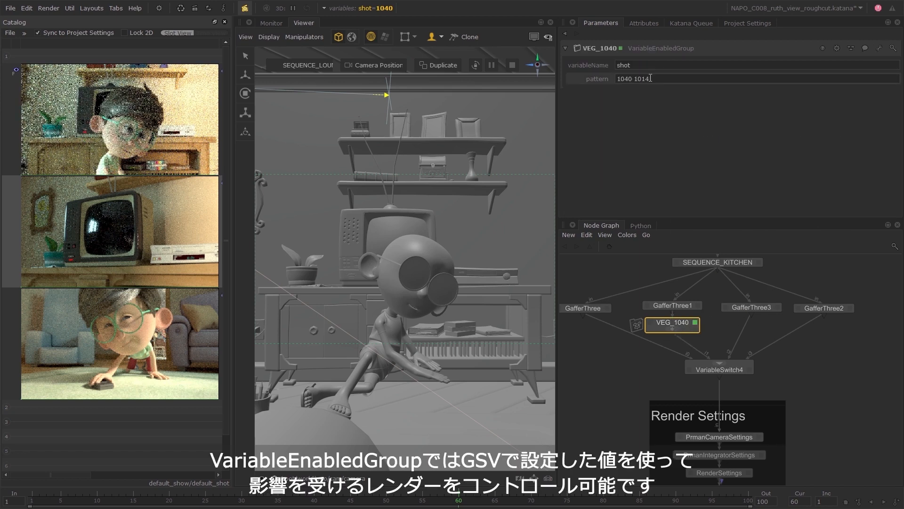
key("Return")
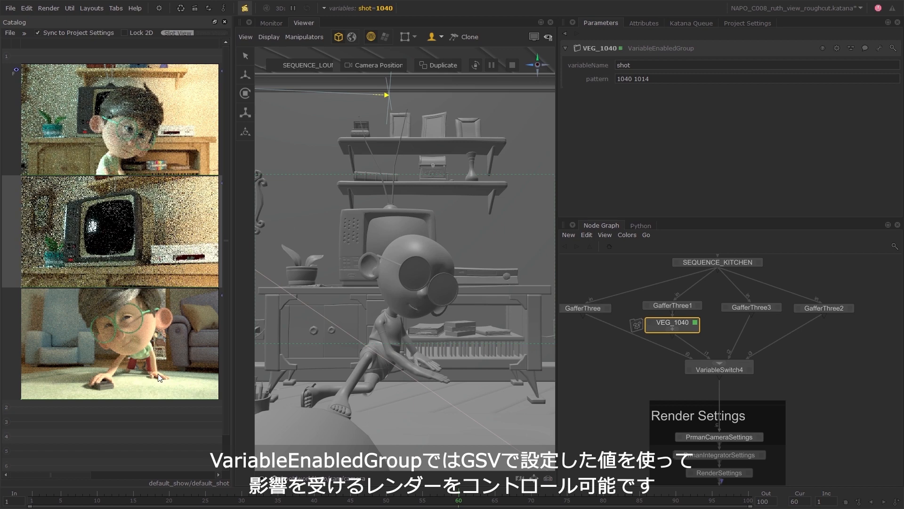
Set the key_sun exposure to 9.2 in the first branch's GafferThree node.
middle_click_drag(603, 325, 615, 327)
left_click(619, 310)
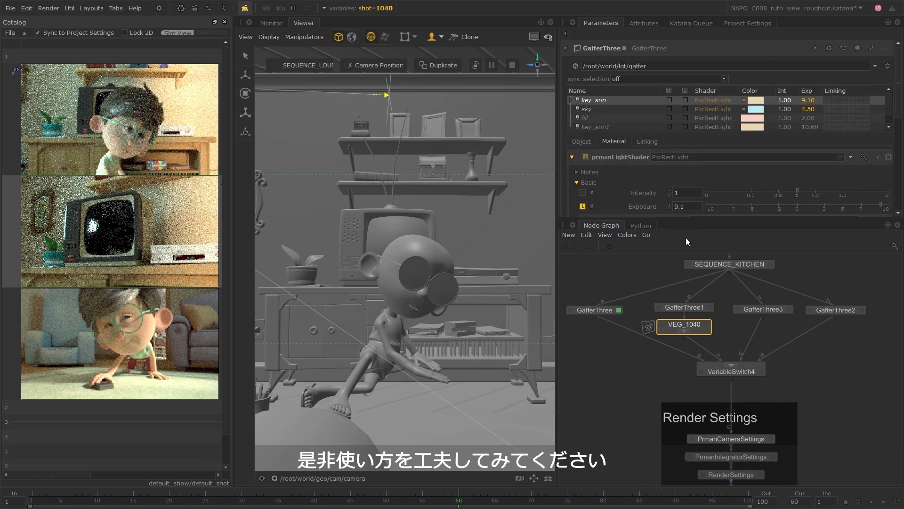
left_click(688, 206)
type("2")
key("Return")
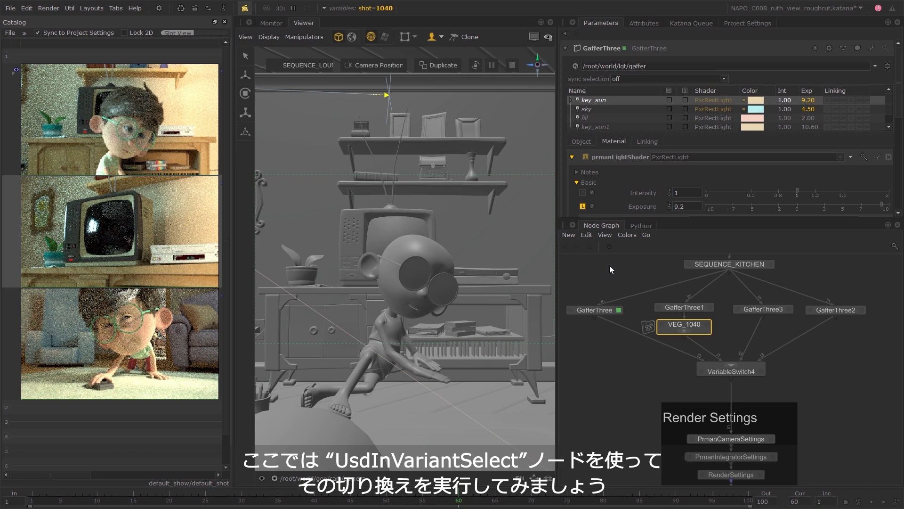
Clear the node selection and stop the running live renders.
left_click(609, 265)
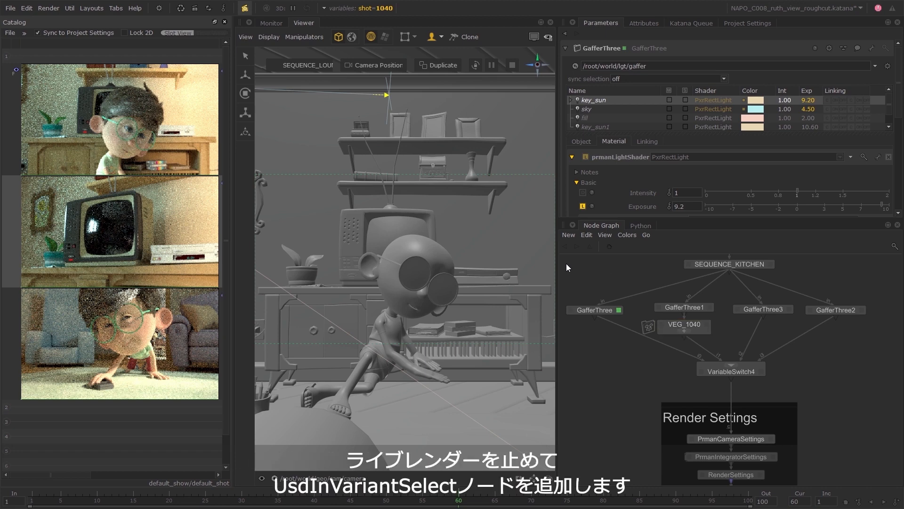
left_click(50, 8)
left_click(57, 21)
Insert a UsdInVariantSelect node between UsdIn and Merge and show its parameters.
middle_click_drag(619, 276, 667, 419)
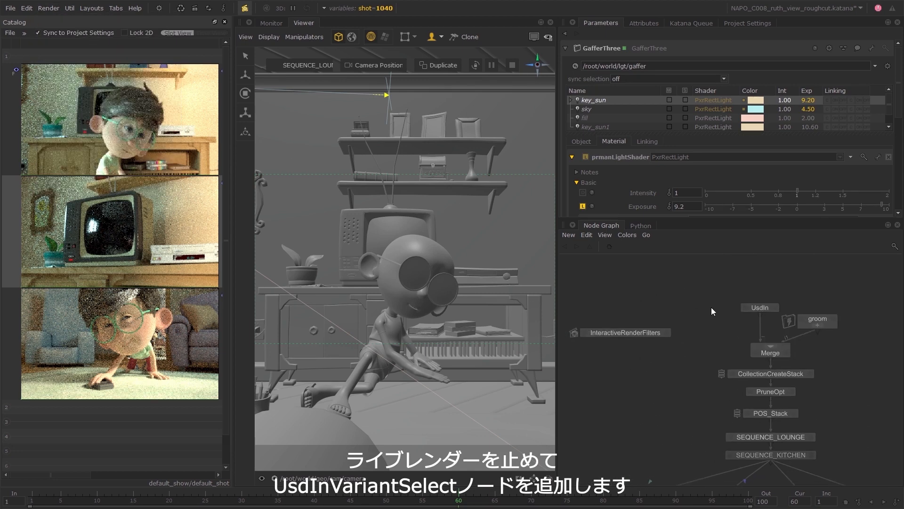
key("Tab")
type("UsdIn")
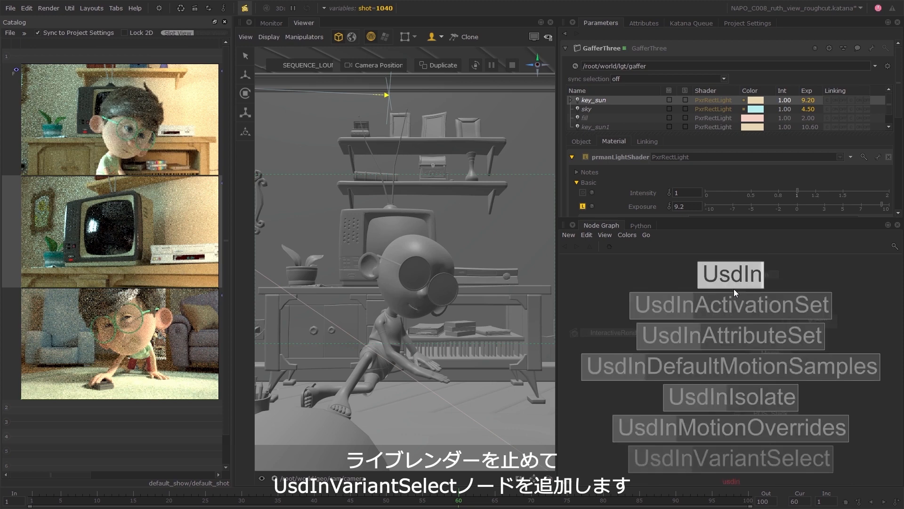
type("V")
key("Return")
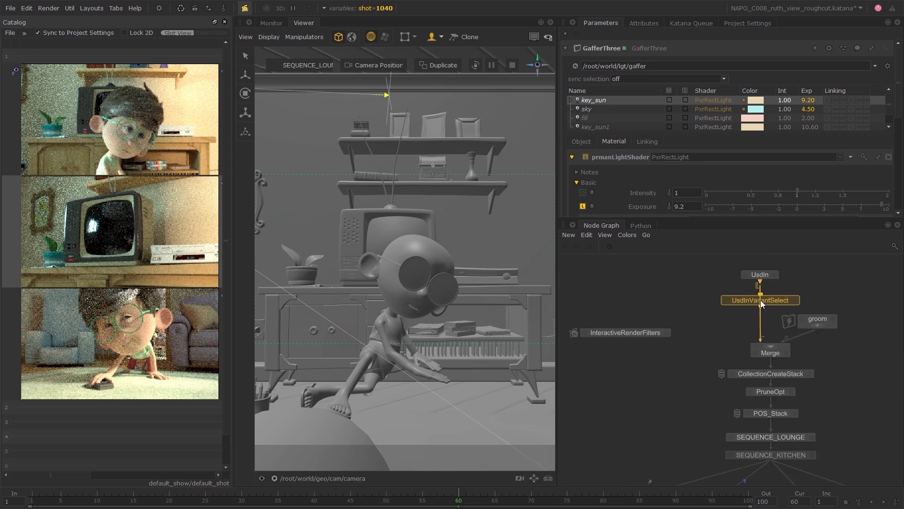
left_click(759, 298)
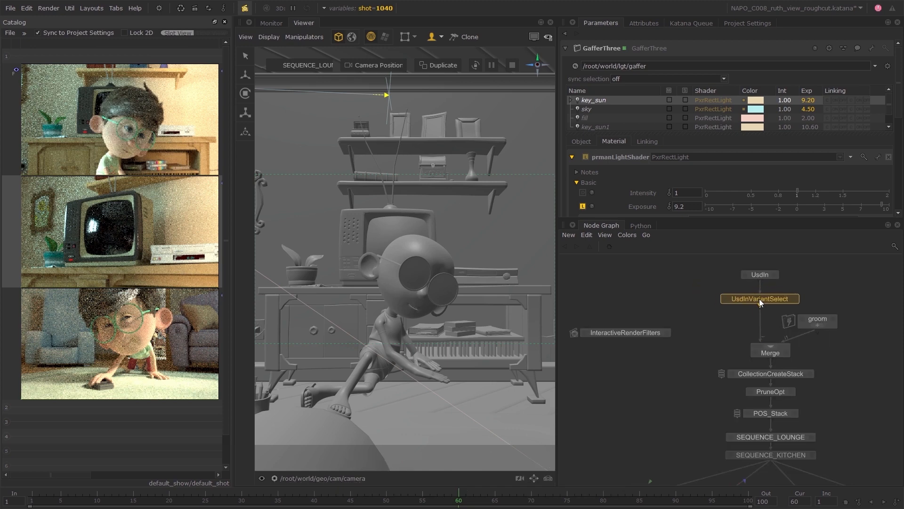
left_click(795, 299)
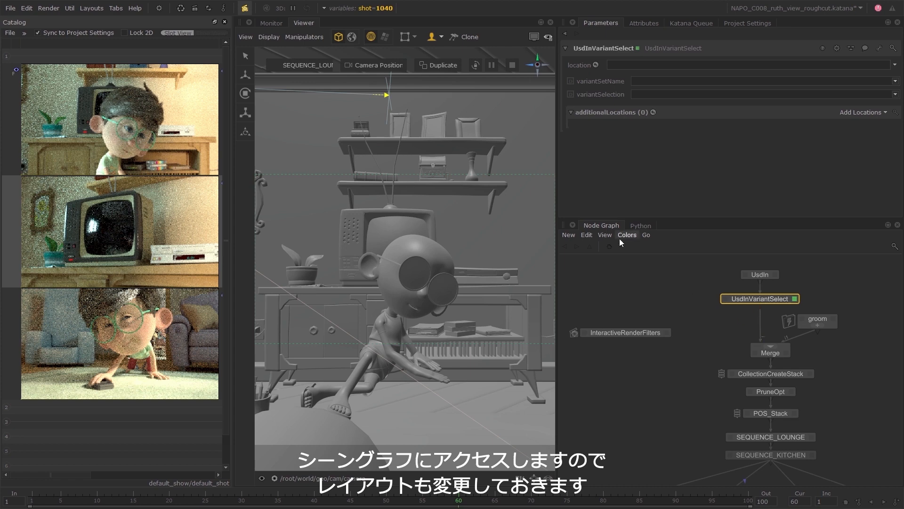
Dock a Scene Graph panel beside the Viewer and regroup the Catalog with it, keeping the Scene Graph in front.
left_click(248, 23)
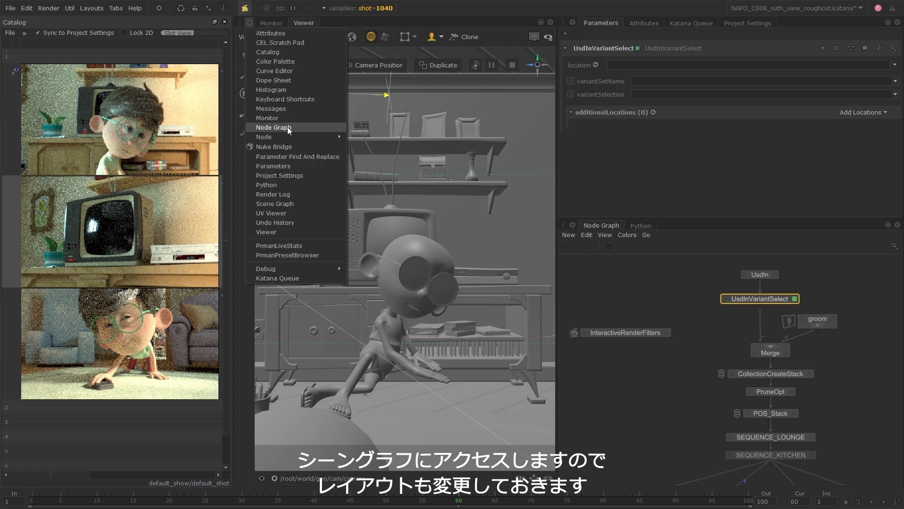
left_click(284, 204)
left_click_drag(344, 23, 251, 90)
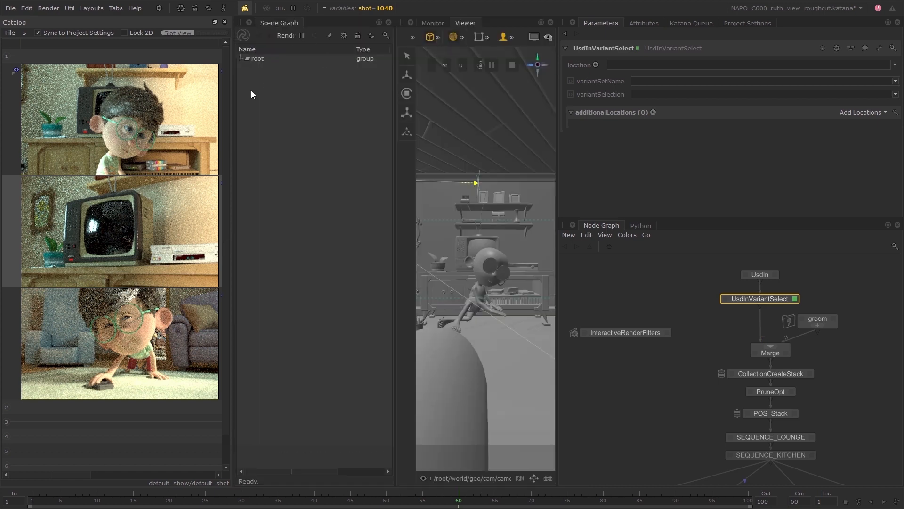
left_click(225, 22)
left_click(15, 24)
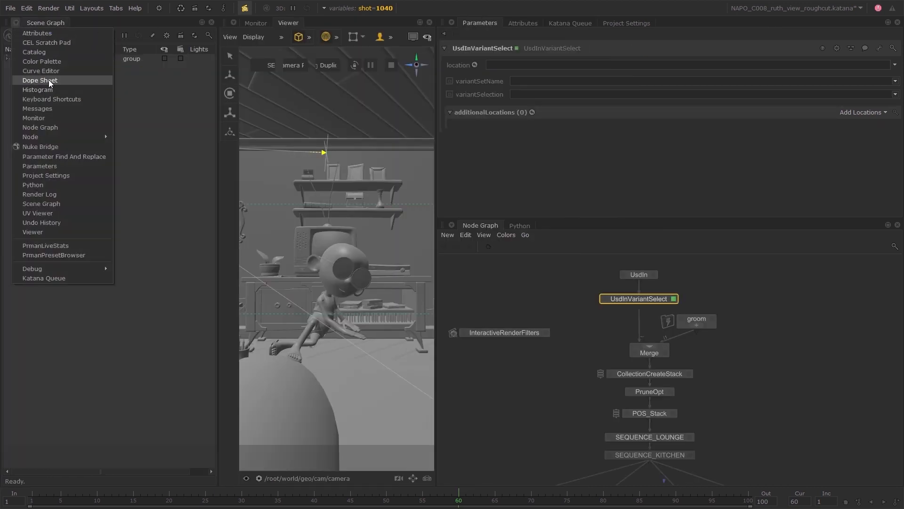
left_click(50, 52)
left_click(46, 24)
Expand the scene graph from root and set UsdInVariantSelect's location to /root/world/geo/char_joao.
double_click(48, 58)
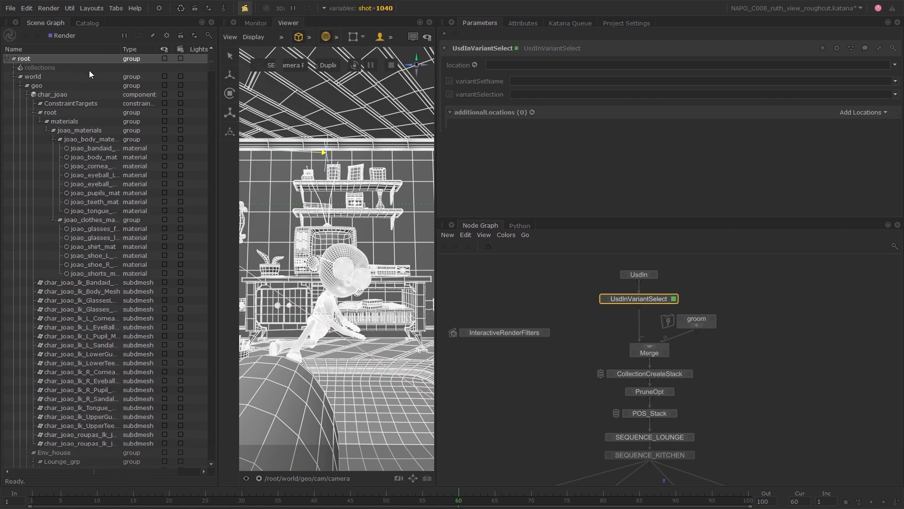
left_click(364, 259)
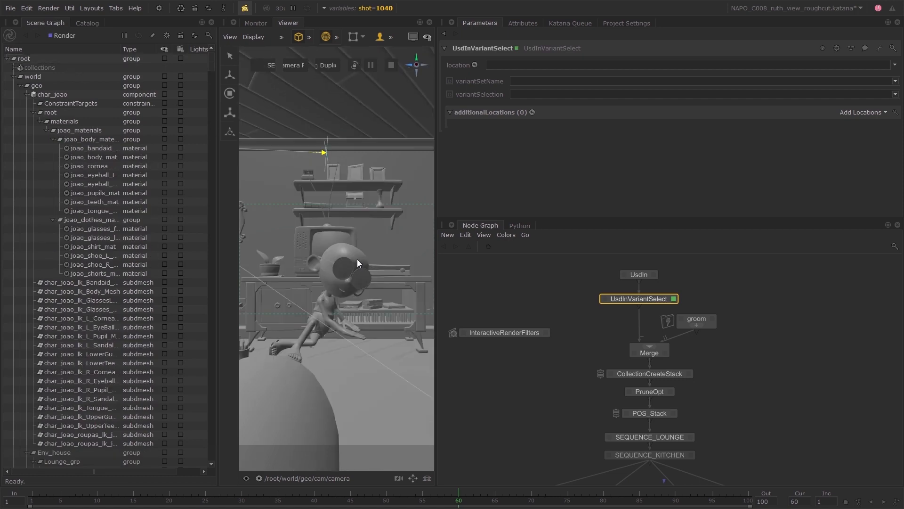
left_click(81, 291)
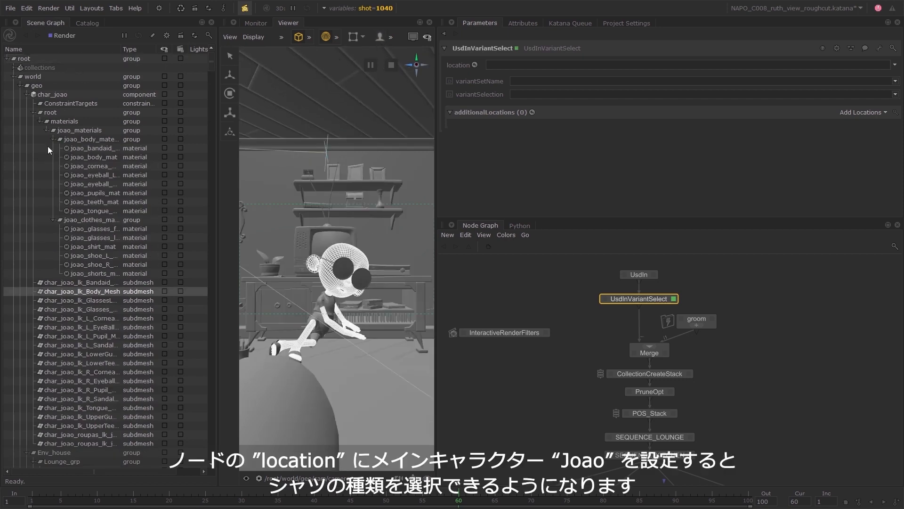
left_click_drag(52, 95, 541, 65)
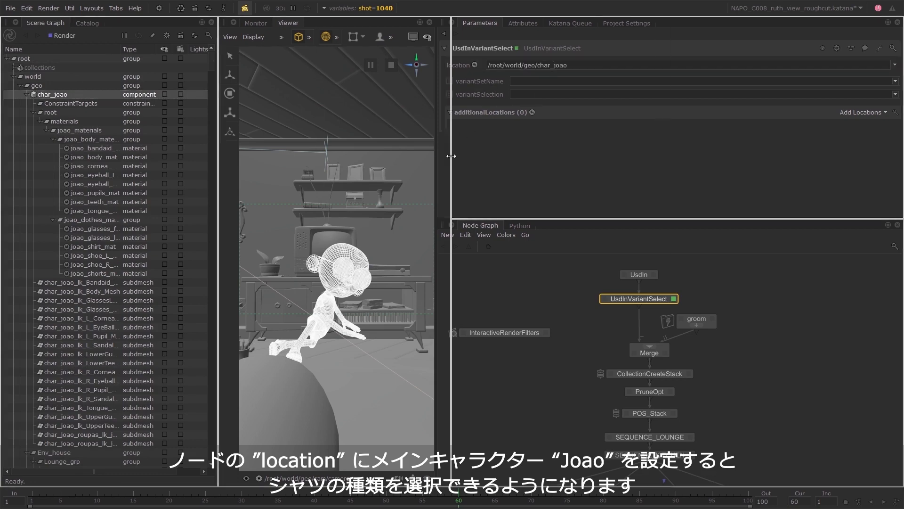
Give the Viewer more room and set the UsdInVariantSelect node's variantSetName to shirt_type.
left_click_drag(437, 161, 478, 162)
left_click_drag(217, 197, 182, 216)
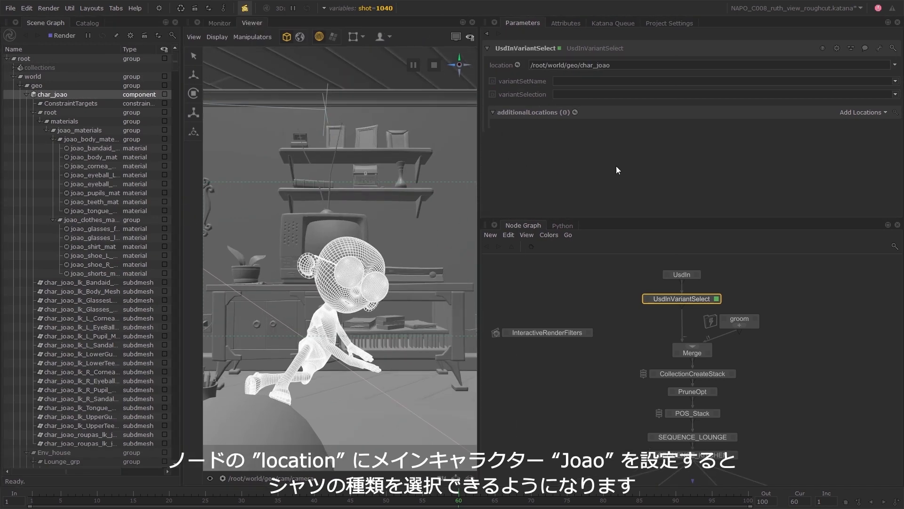
left_click(714, 81)
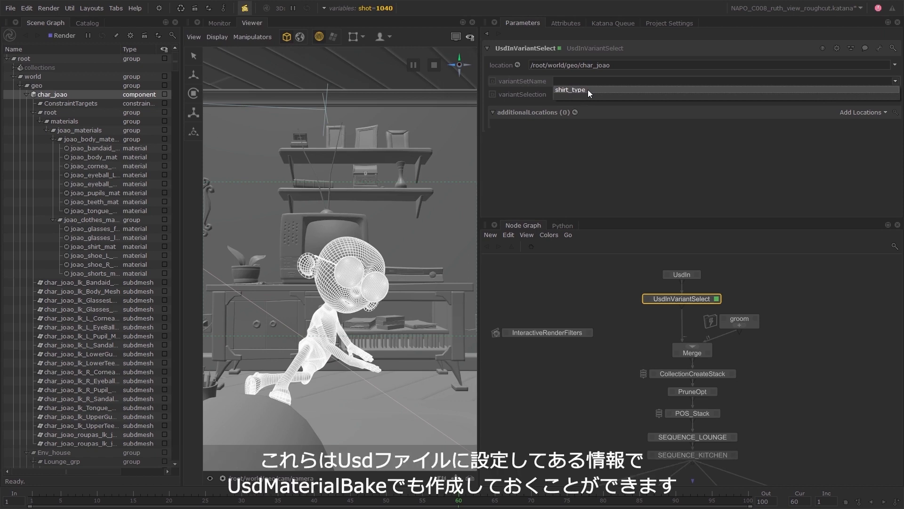
left_click(587, 89)
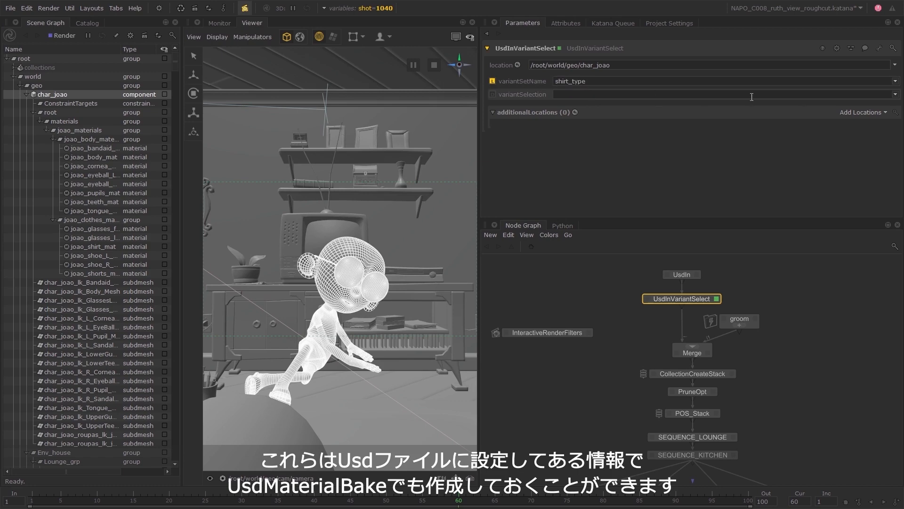
Check the available variantSelection options without choosing one, and widen the Viewer pane further.
left_click(895, 94)
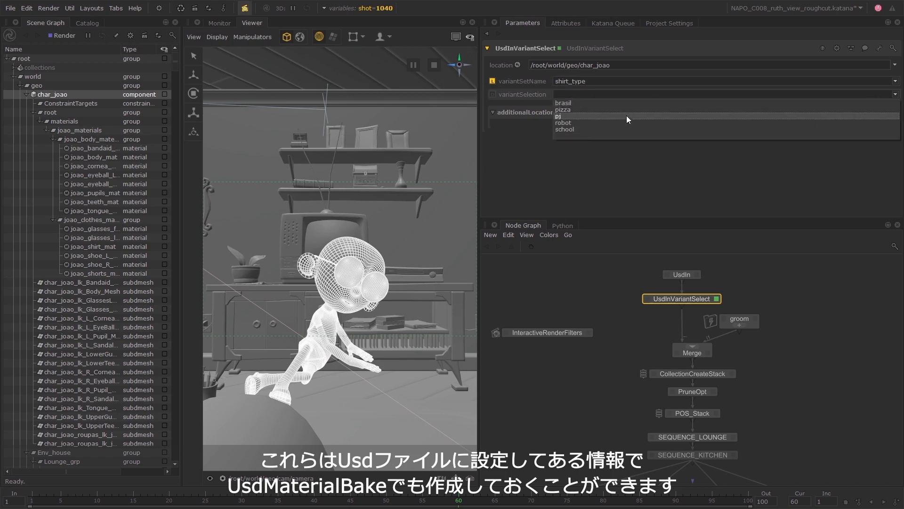
left_click(479, 133)
left_click_drag(479, 133, 635, 144)
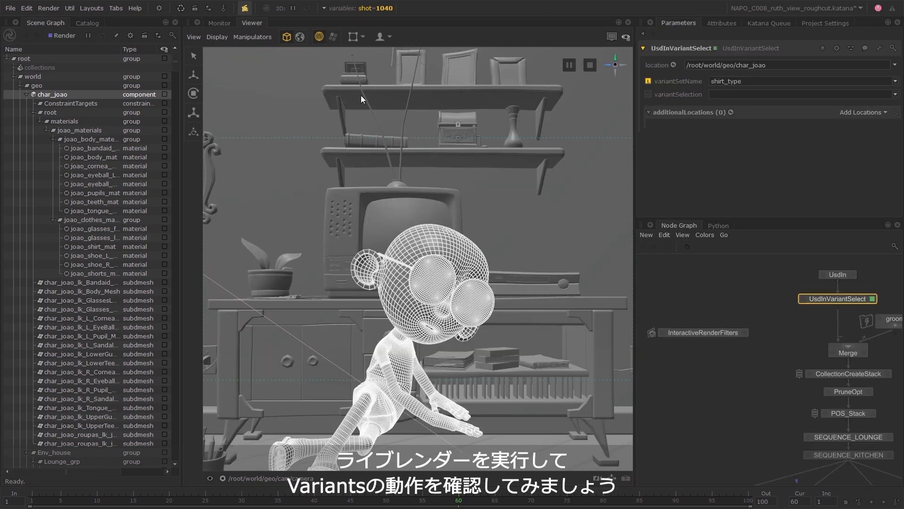
Start a live render from the Render node in the Render Settings group.
middle_click_drag(714, 426, 700, 348)
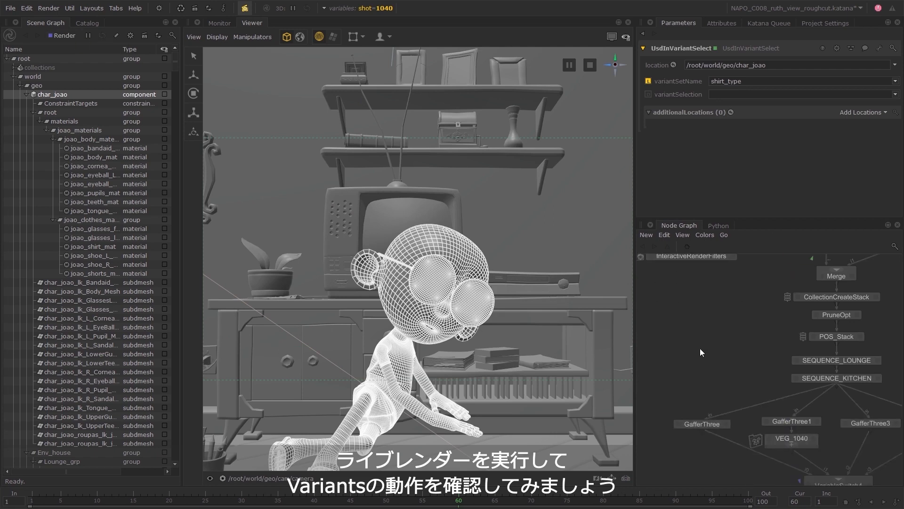
scroll(700, 357, "down", 4)
middle_click_drag(716, 445, 708, 373)
scroll(758, 424, "up", 3)
right_click(762, 421)
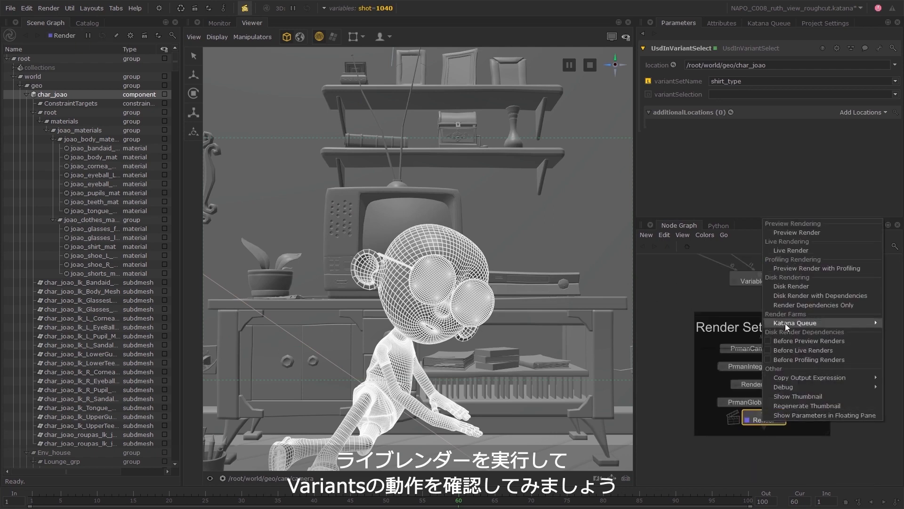
mouse_move(784, 323)
key("Escape")
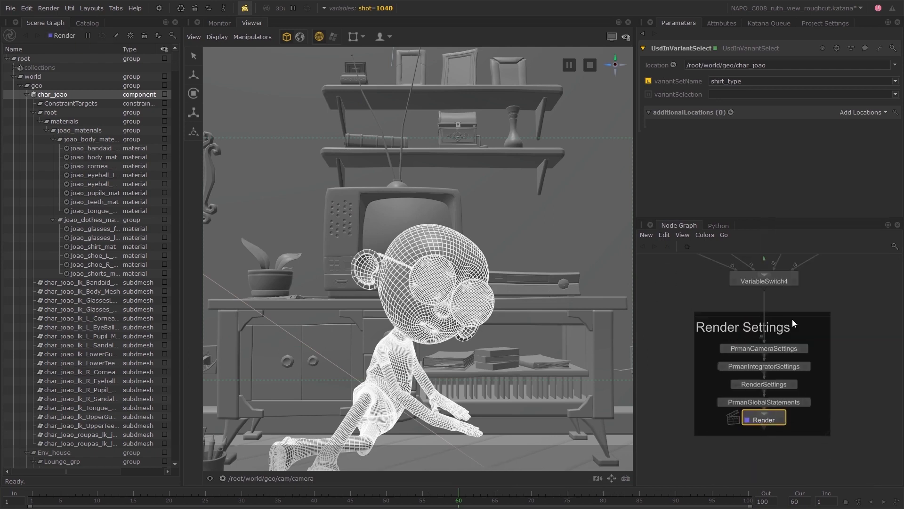
Return to the UsdInVariantSelect node in the graph and overlay the live render in the Viewer with the character deselected.
middle_click_drag(841, 284, 835, 386)
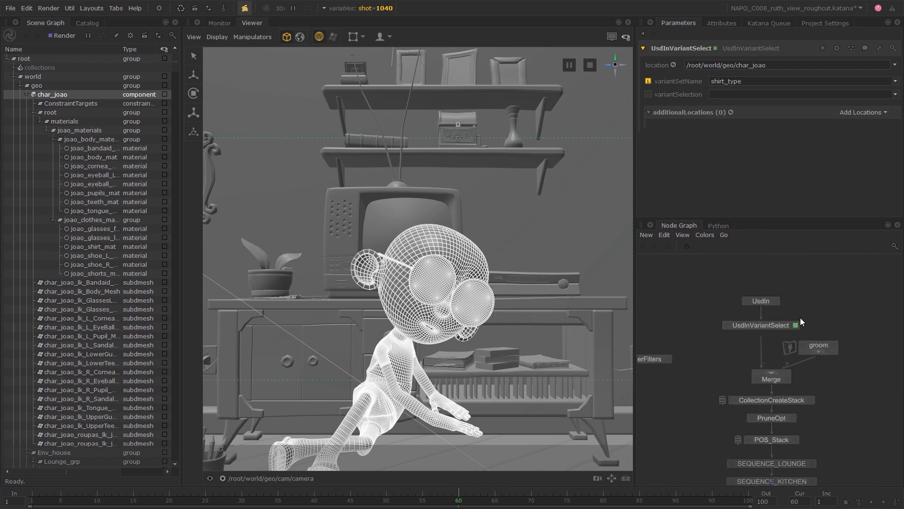
left_click(613, 37)
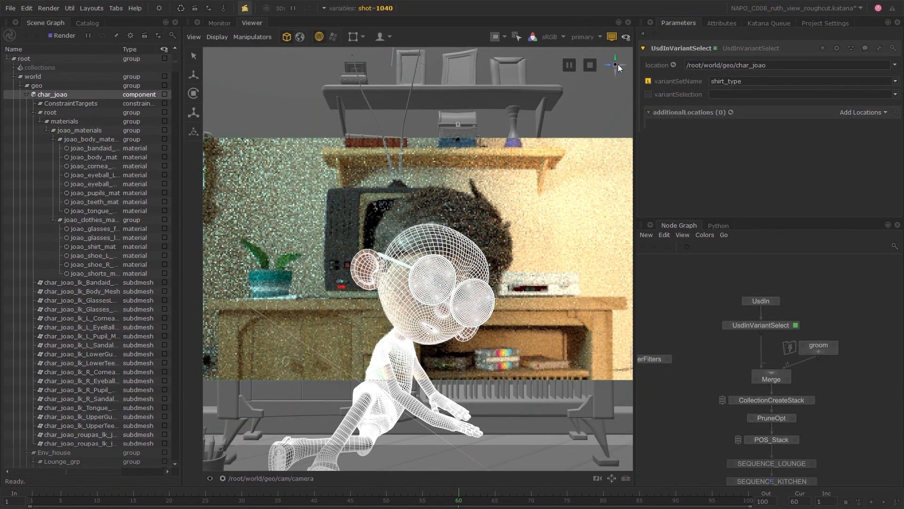
left_click(623, 97)
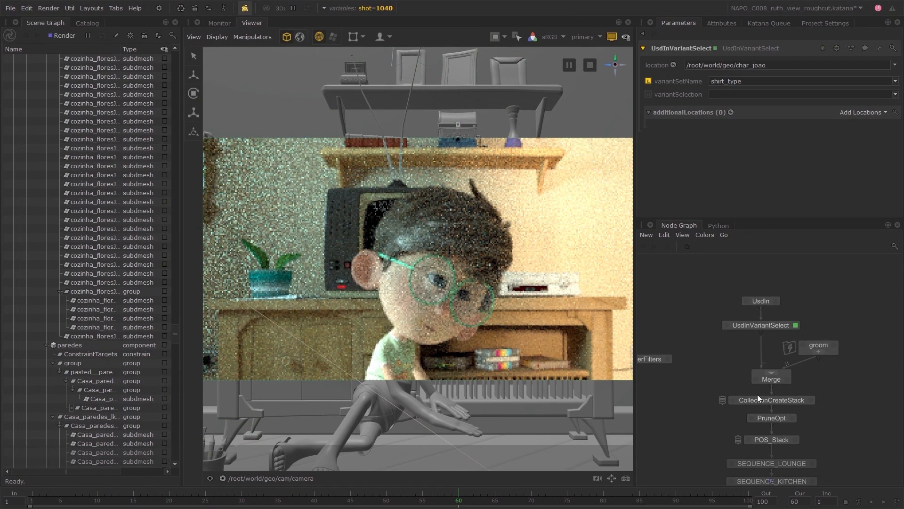
Try the shirt variants by switching variantSelection to brasil, pj, robot and finally school.
left_click(894, 95)
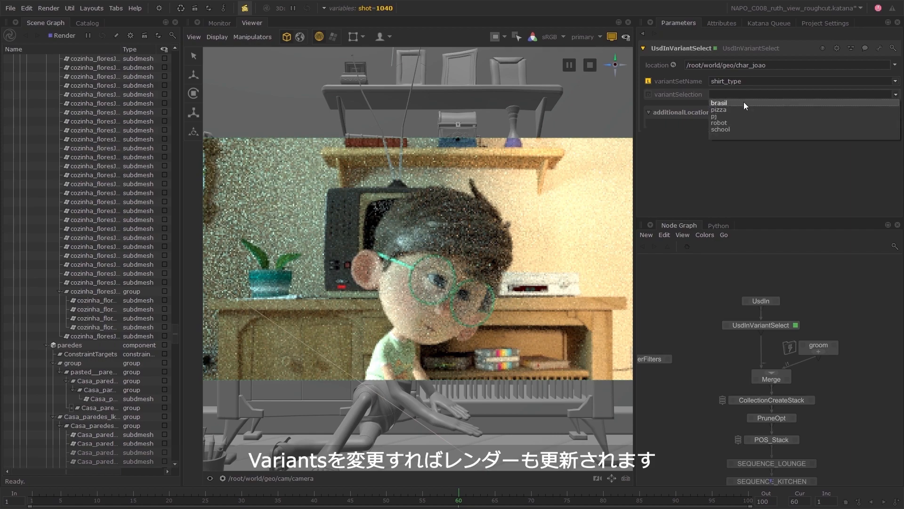
left_click(719, 103)
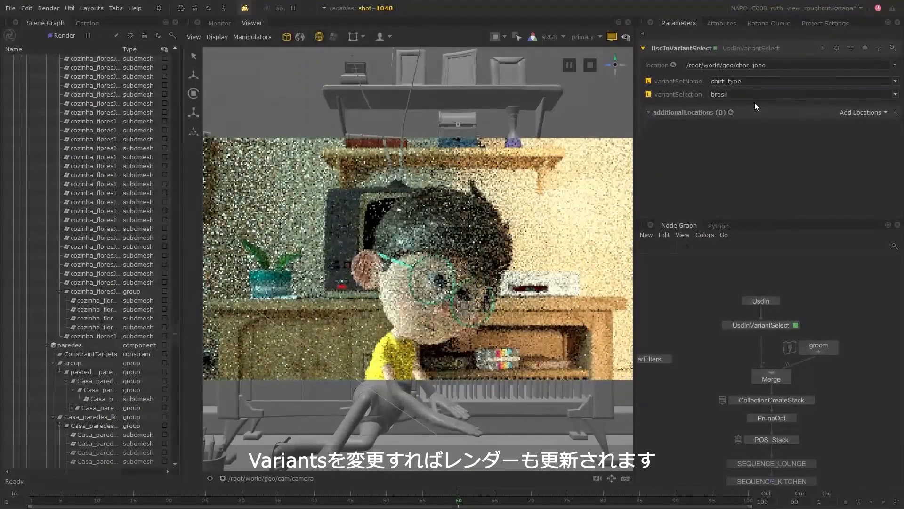
left_click(898, 96)
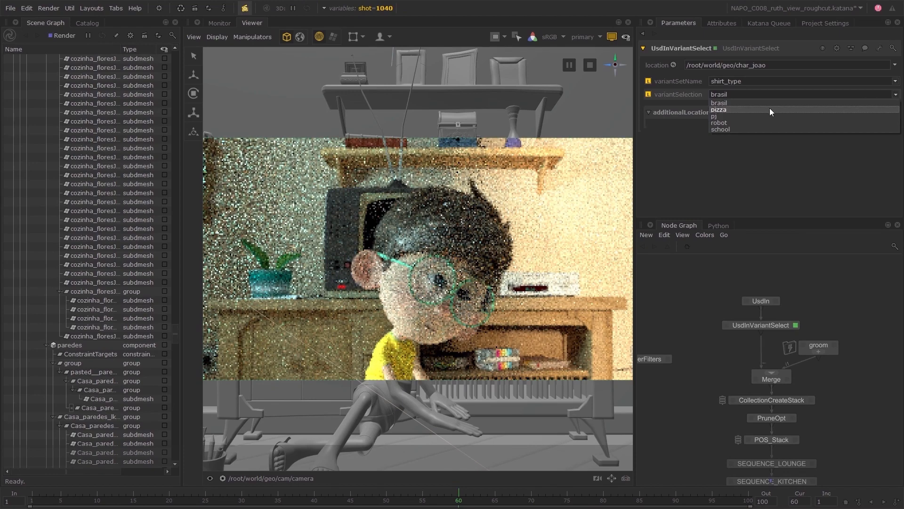
left_click(734, 117)
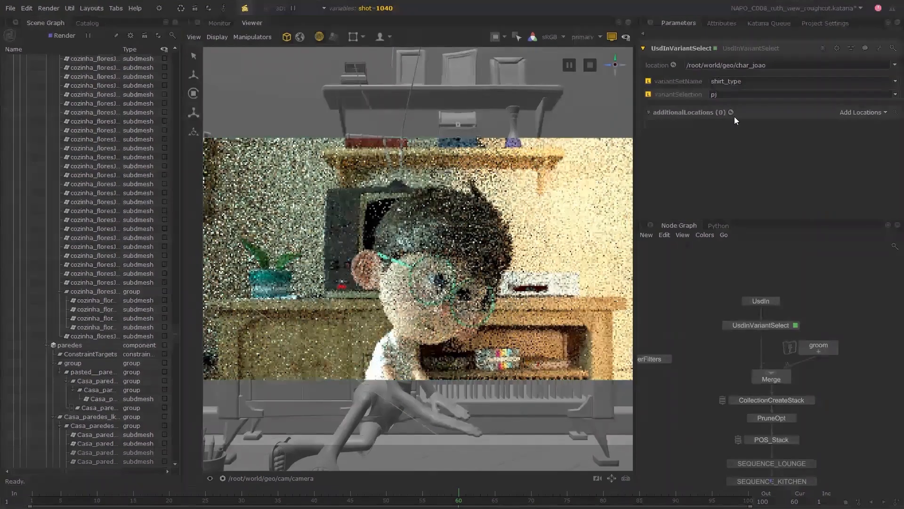
left_click(896, 97)
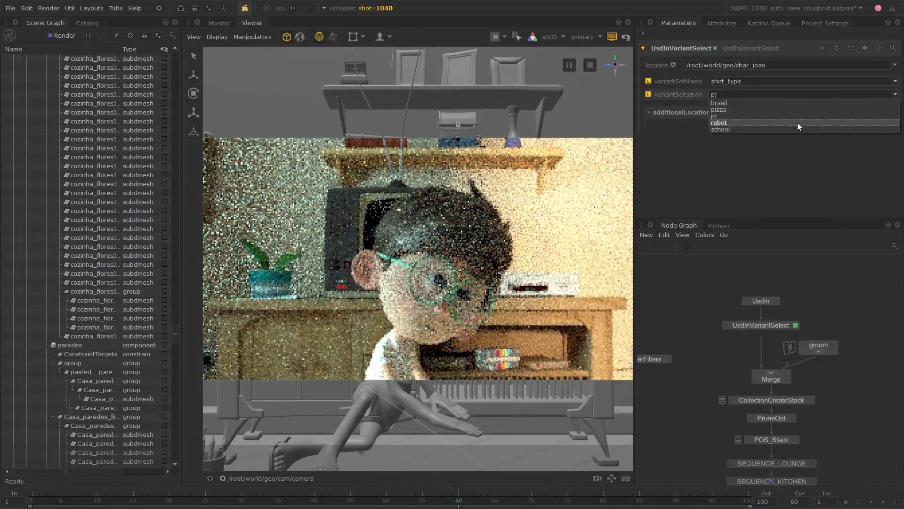
left_click(798, 122)
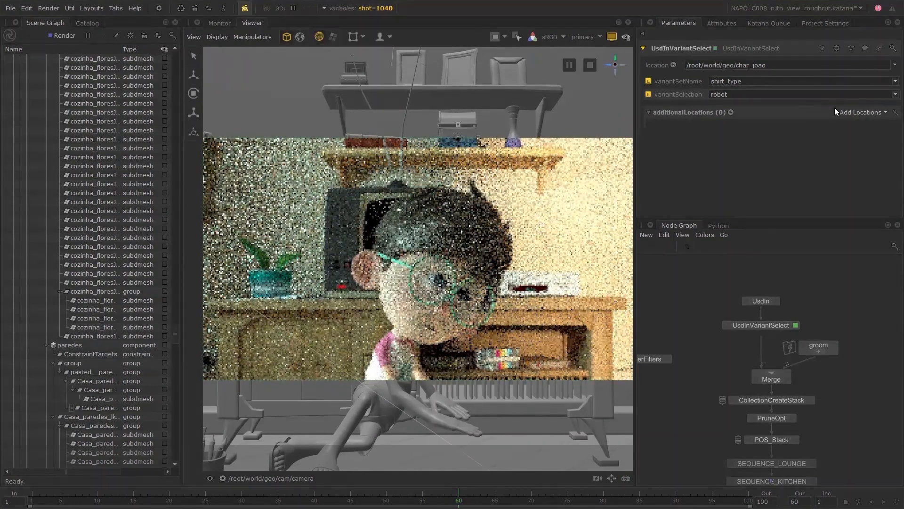
left_click(896, 95)
left_click(749, 132)
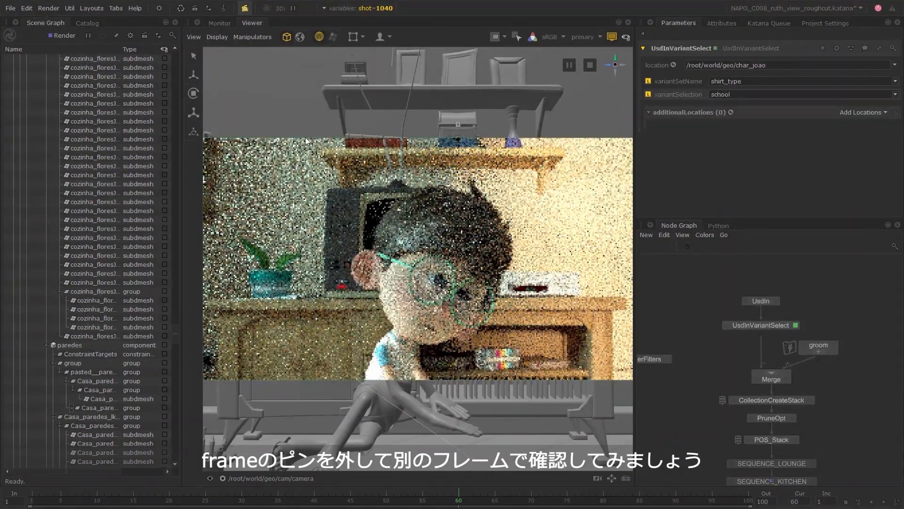
Show the Catalog and widen it until the GSVs and frame columns are accessible.
left_click(95, 24)
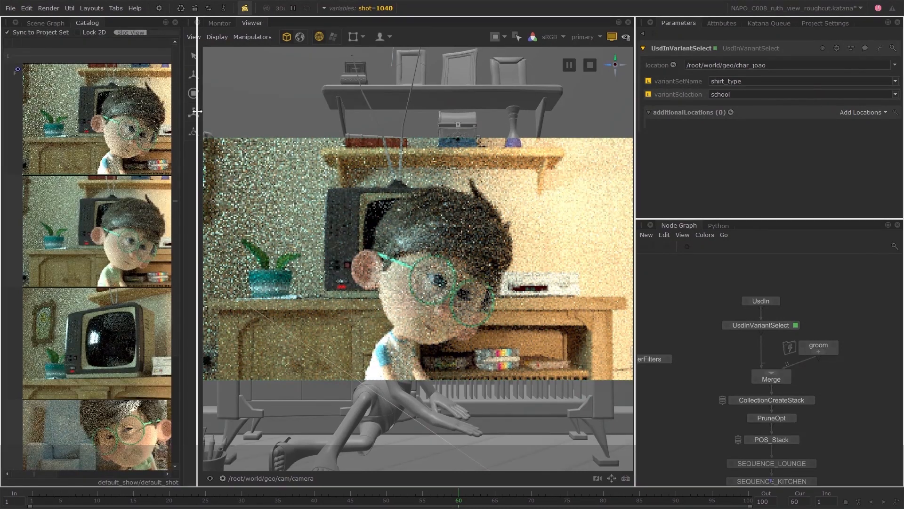
left_click_drag(197, 111, 250, 110)
left_click_drag(285, 114, 312, 137)
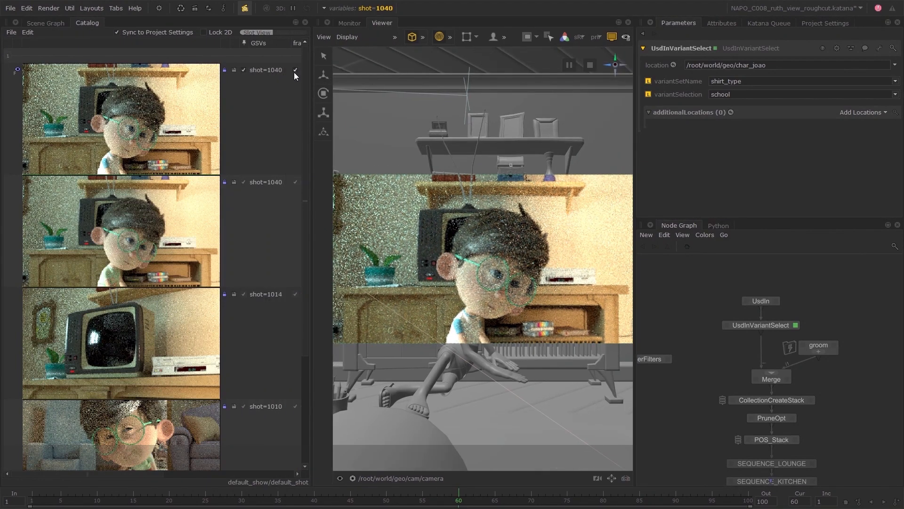
Unpin the frame of the topmost shot=1040 render, move to frame 80, and toggle the pin back before narrowing the Catalog.
left_click(295, 69)
left_click(604, 497)
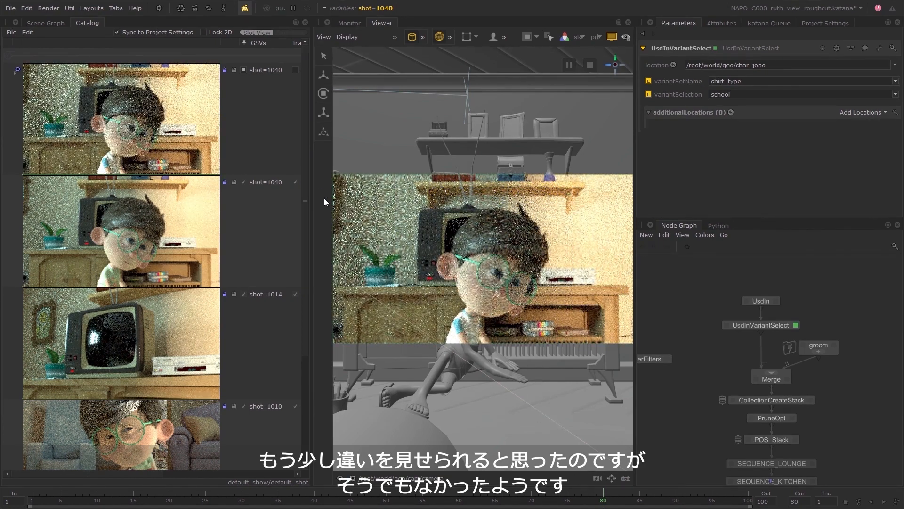
left_click(295, 70)
left_click_drag(311, 71, 239, 128)
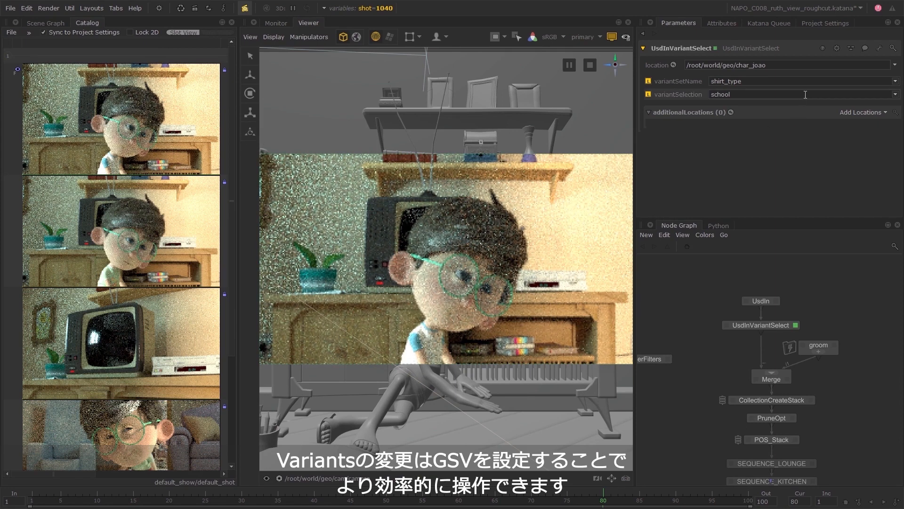
Set the UsdInVariantSelect node's variantSelection to pizza.
left_click(895, 94)
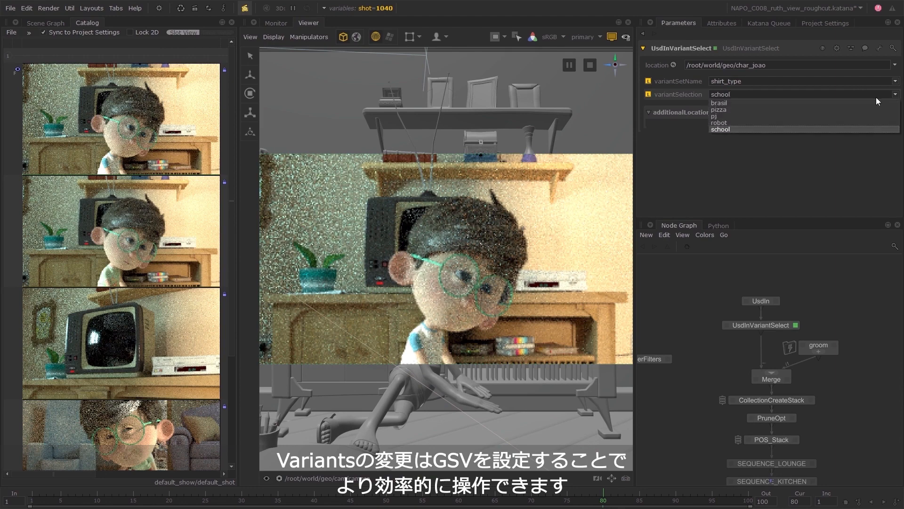
left_click(811, 109)
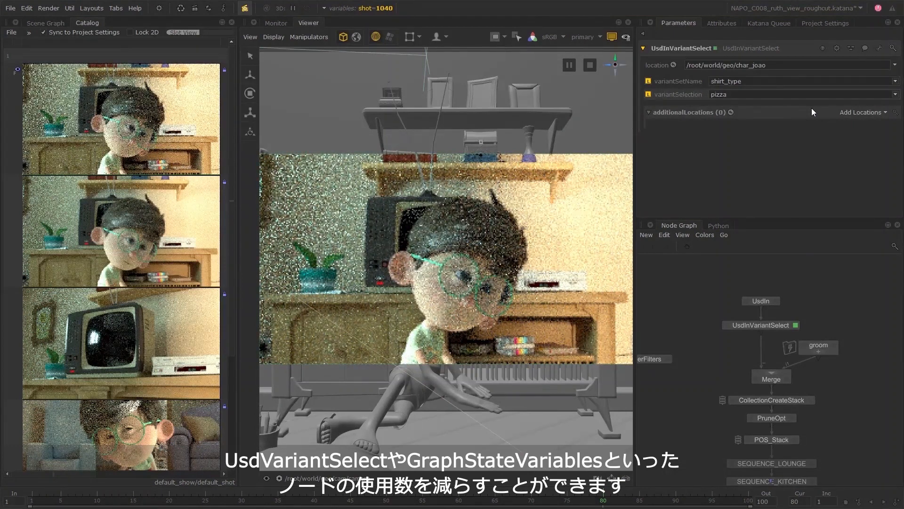
Add a new graph state variable in the Project Settings and rename it joao_shirt_type.
left_click(821, 23)
left_click_drag(637, 283, 554, 283)
left_click(598, 178)
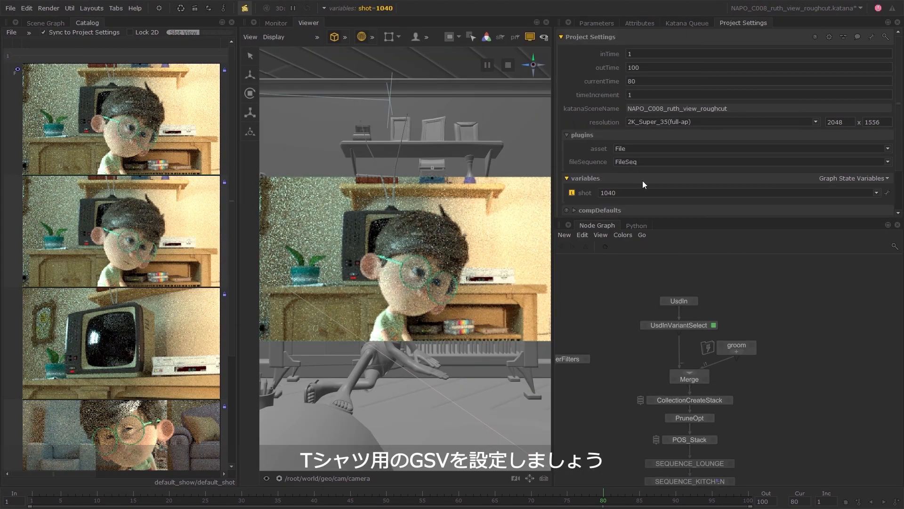
left_click(828, 179)
left_click(833, 186)
left_click(877, 208)
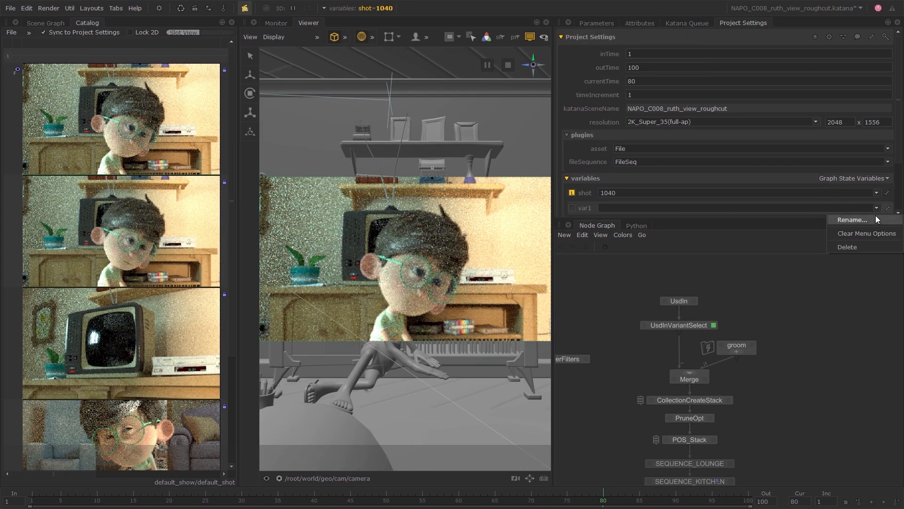
left_click(876, 218)
type("joao")
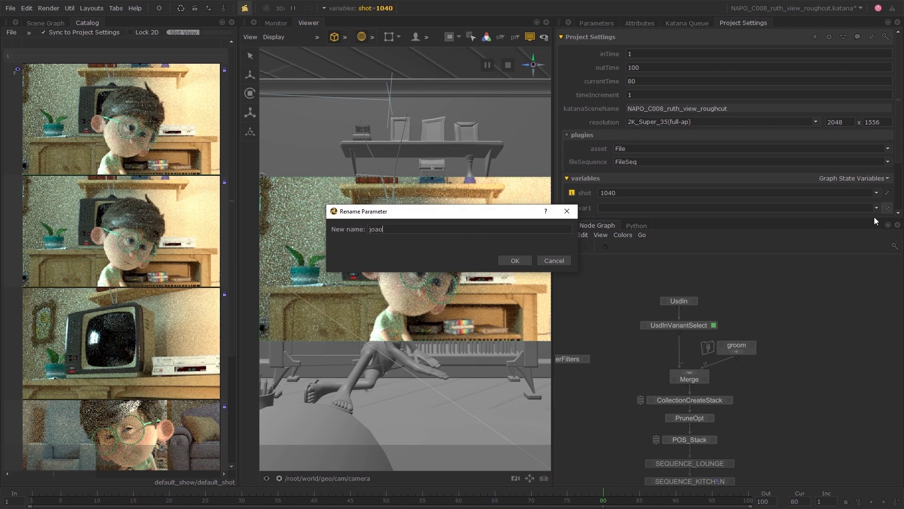
type("_shirt_type")
key("Return")
Enter brasil, pizza, pj, robot and school one after another as values of the joao_shirt_type variable.
left_click(704, 208)
type("pizza")
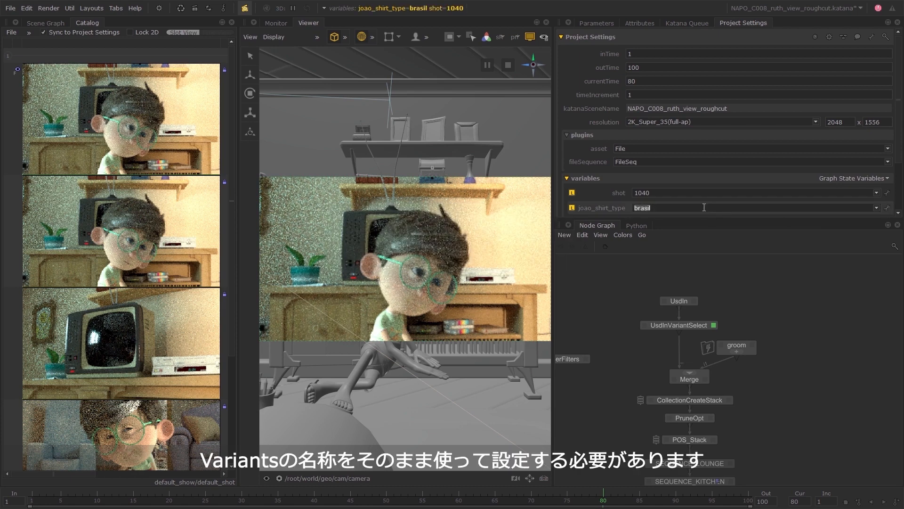
double_click(704, 207)
type("robot")
key("Return")
double_click(704, 208)
type("school")
key("Return")
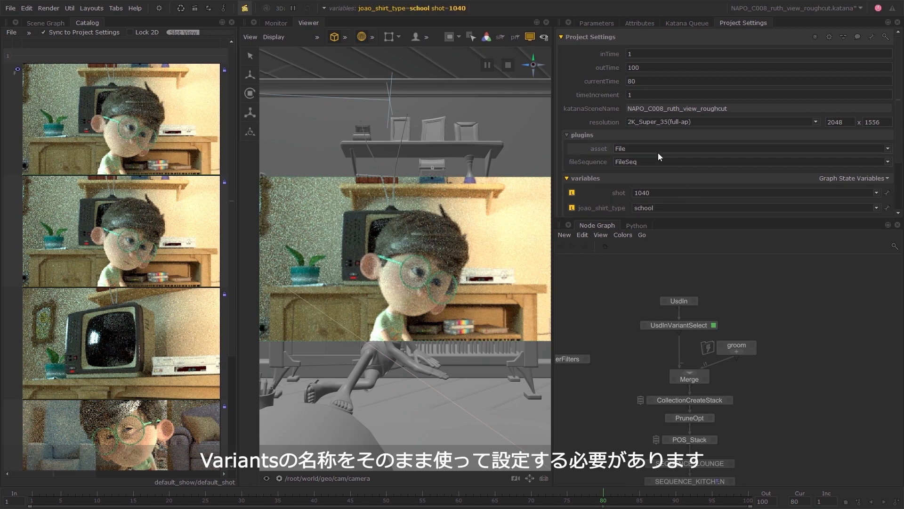
Switch UsdInVariantSelect's variantSelection to an expression and set it to =$joao_shirt_type.
left_click(603, 24)
right_click(633, 94)
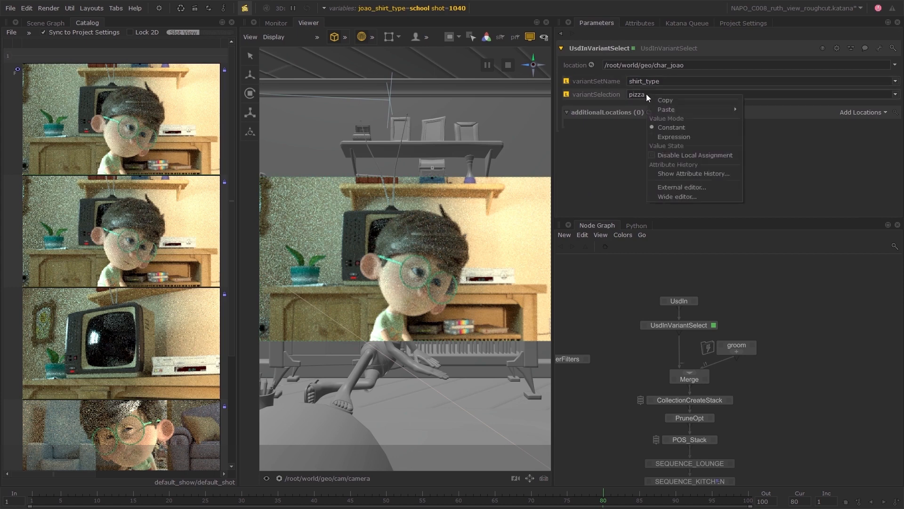
left_click(653, 136)
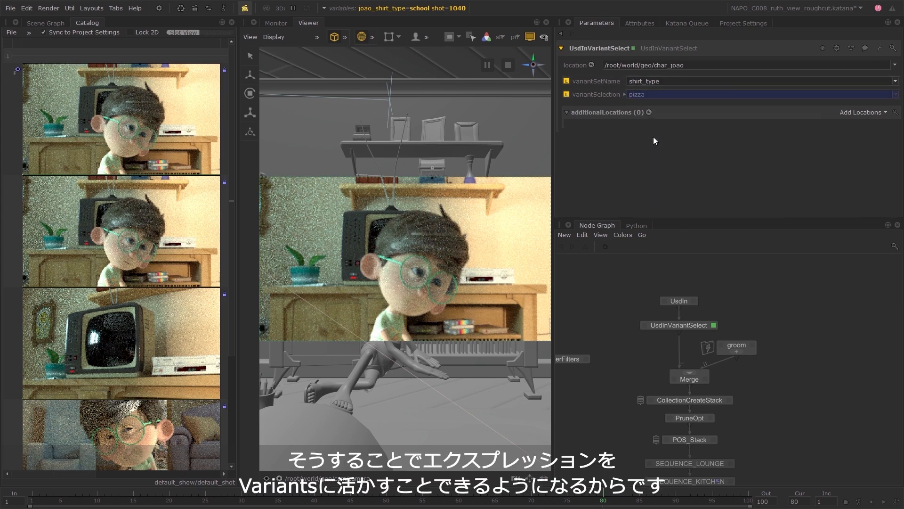
left_click(625, 95)
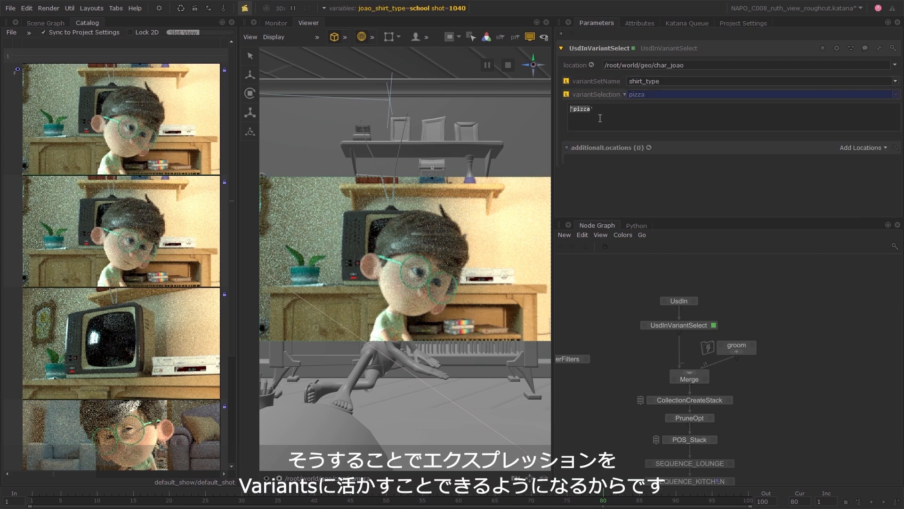
type("=$joao_shirt_type")
key("Return")
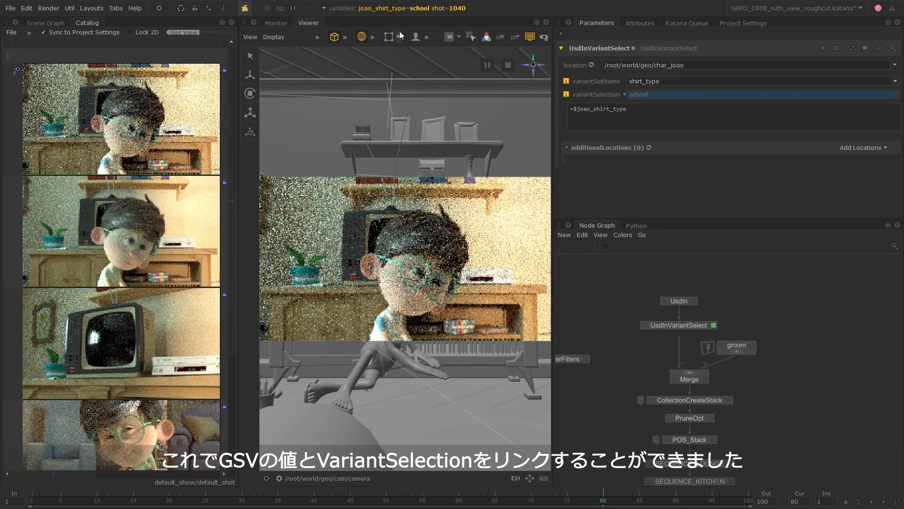
Switch the joao_shirt_type variable through brasil, pizza, pj and robot in the live render, and finish on pizza.
left_click(394, 10)
left_click(451, 44)
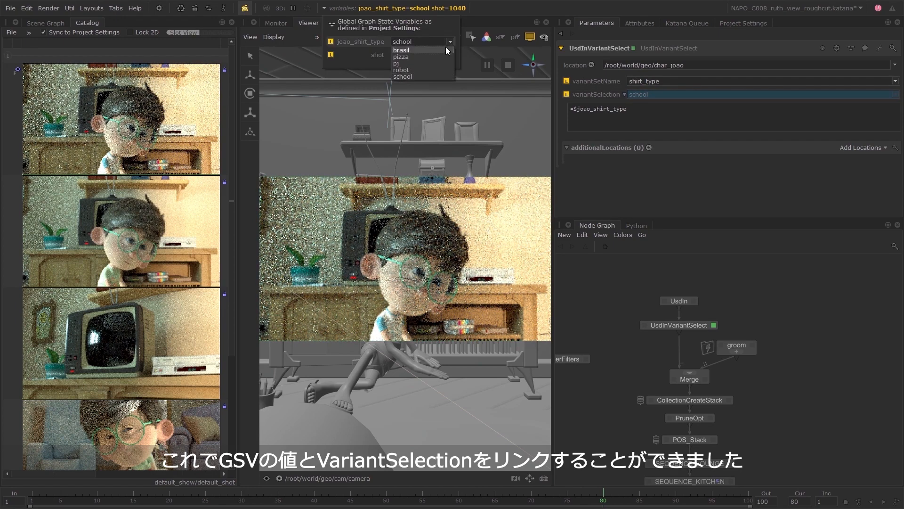
left_click(446, 47)
left_click(448, 44)
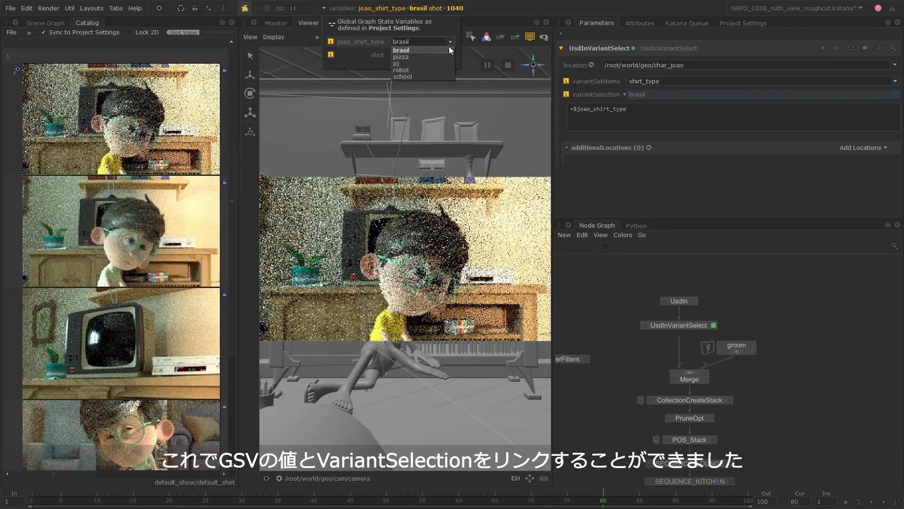
left_click(443, 55)
left_click(450, 43)
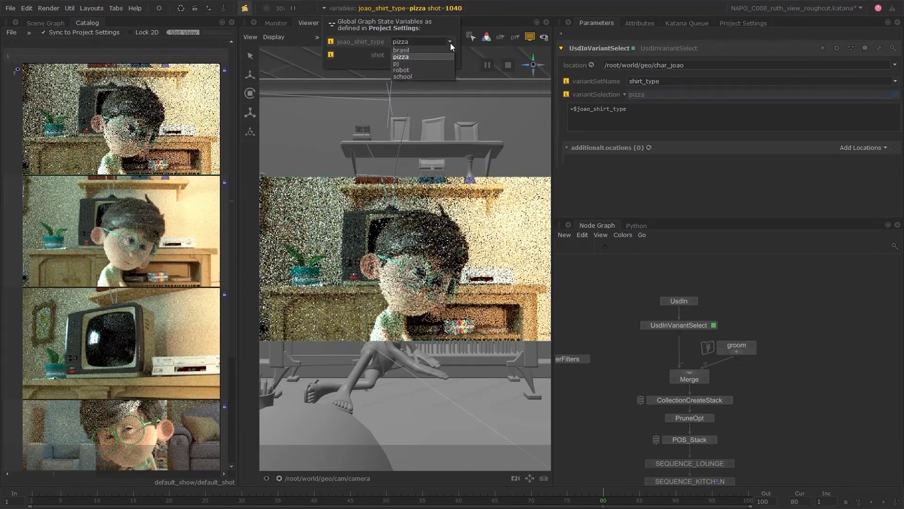
left_click(436, 63)
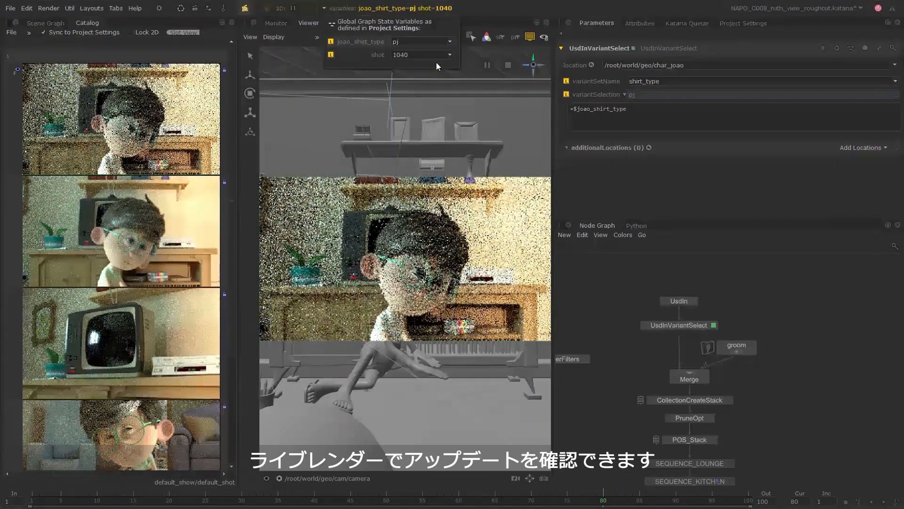
left_click(450, 45)
left_click(429, 68)
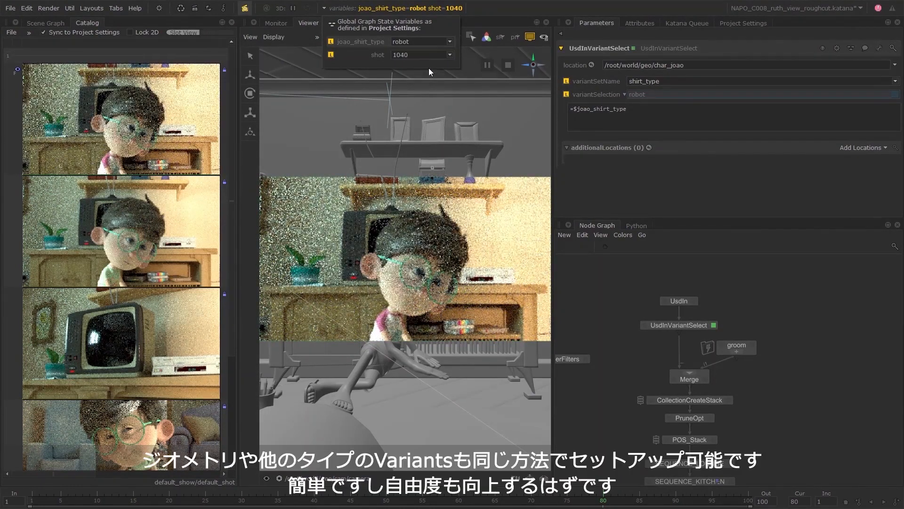
left_click(448, 42)
left_click(437, 57)
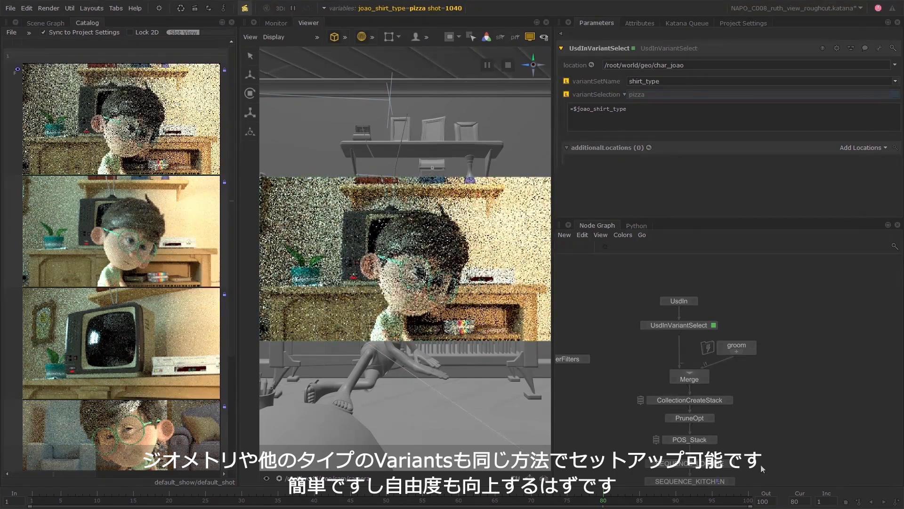
Shift the nodes from UsdIn down to POS_Stack upward to open a gap above SEQUENCE_LOUNGE.
middle_click_drag(773, 458, 779, 409)
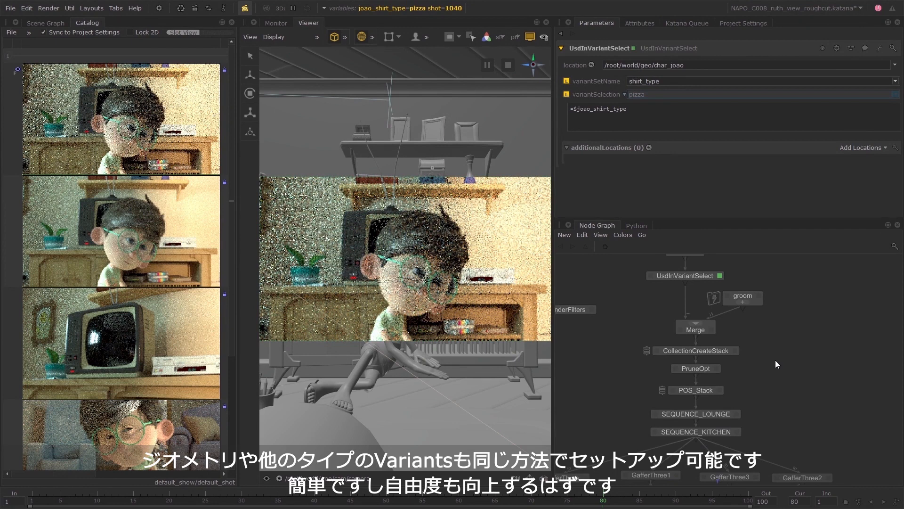
middle_click_drag(775, 360, 786, 403)
left_click_drag(781, 437, 699, 259)
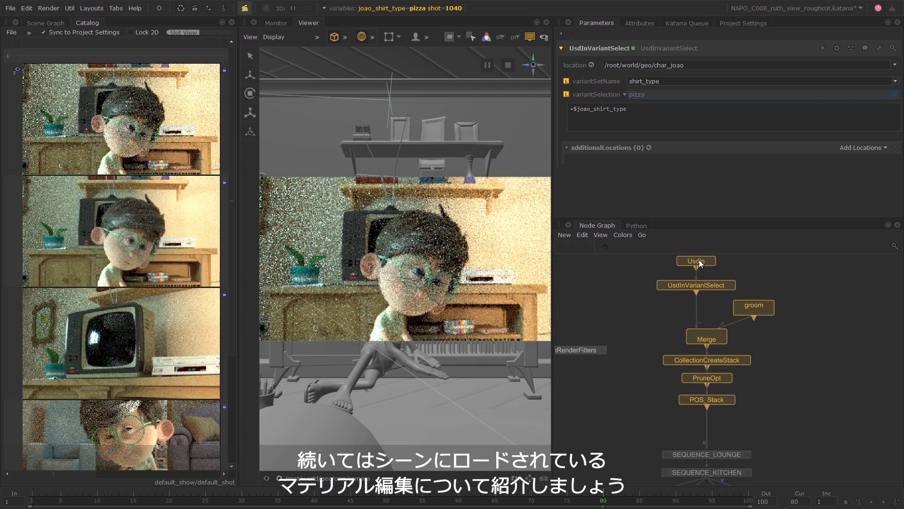
left_click(763, 392)
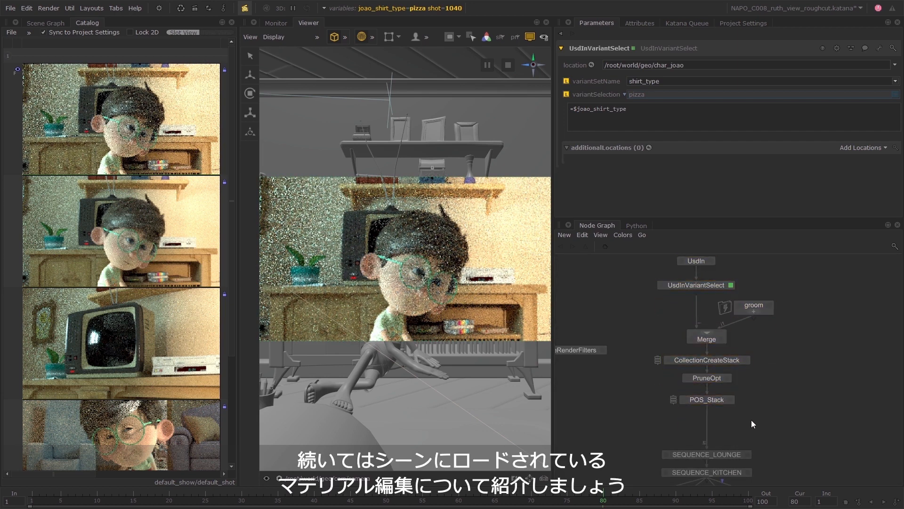
middle_click_drag(750, 420, 779, 384)
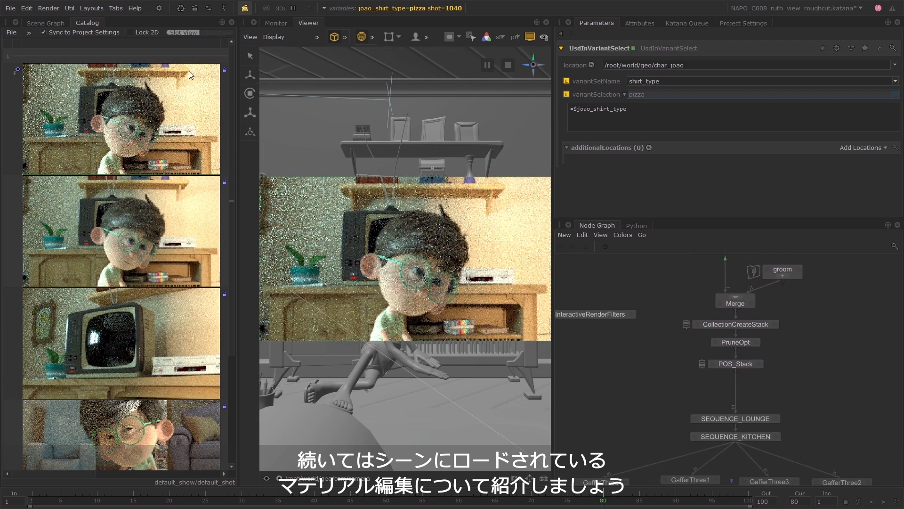
Bring up char_joao's materials in the Scene Graph and insert a NetworkMaterialEdit node between POS_Stack and SEQUENCE_LOUNGE.
left_click(46, 23)
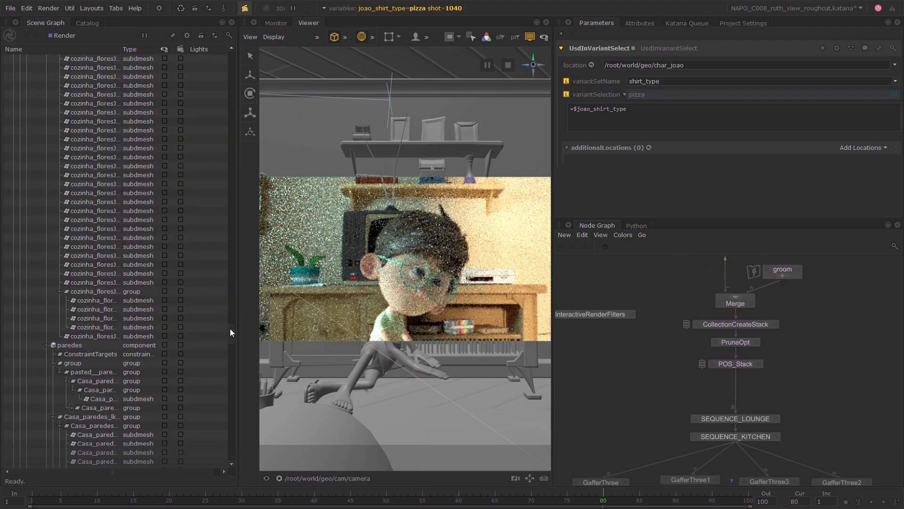
left_click_drag(230, 330, 232, 59)
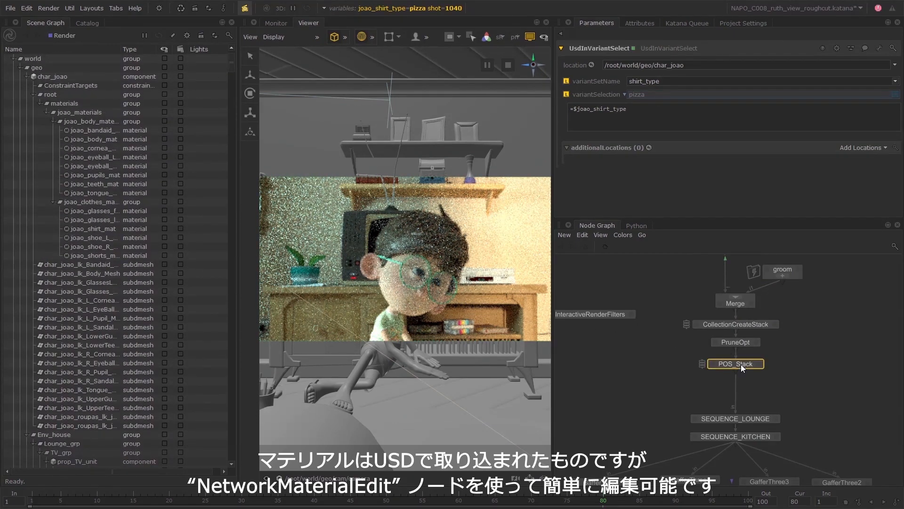
key("Tab")
type("ne")
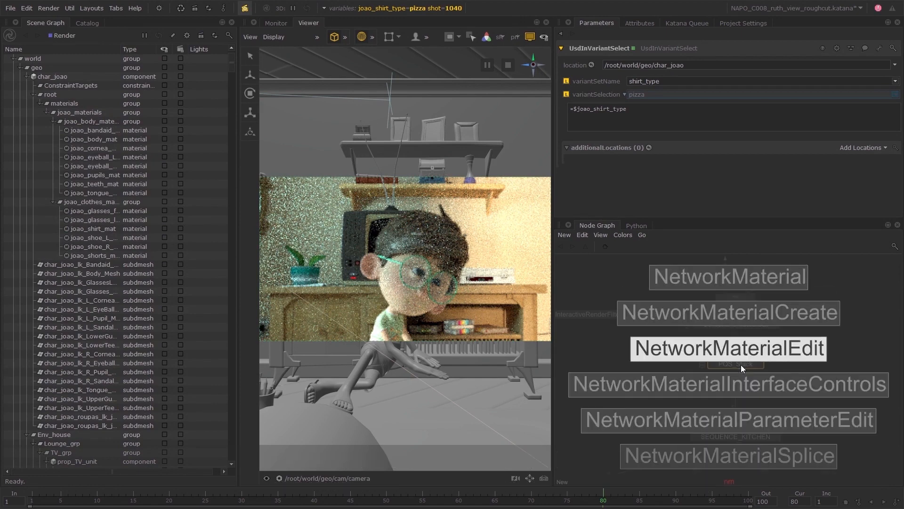
left_click(741, 364)
left_click(759, 386)
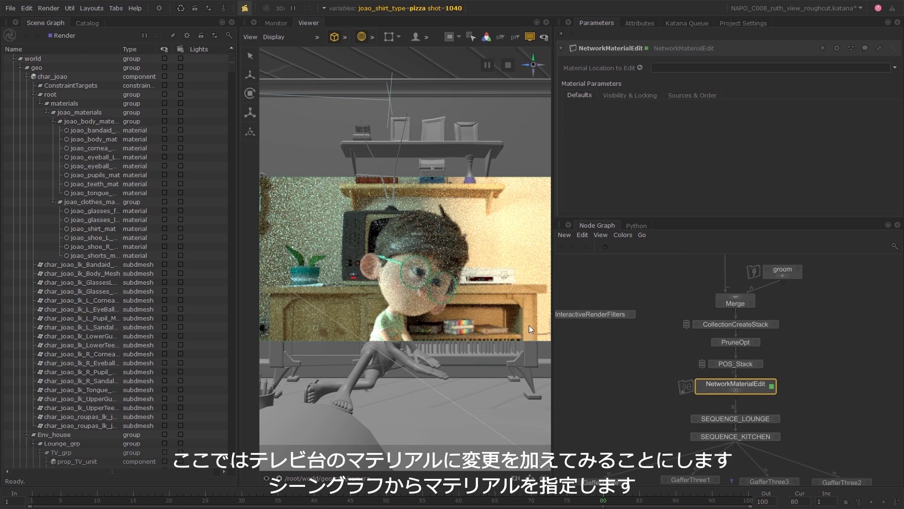
Locate the TV cabinet by picking it in the Viewer and assign its tele_unit_mat as the NetworkMaterialEdit's material location to edit.
left_click(470, 42)
left_click(518, 293)
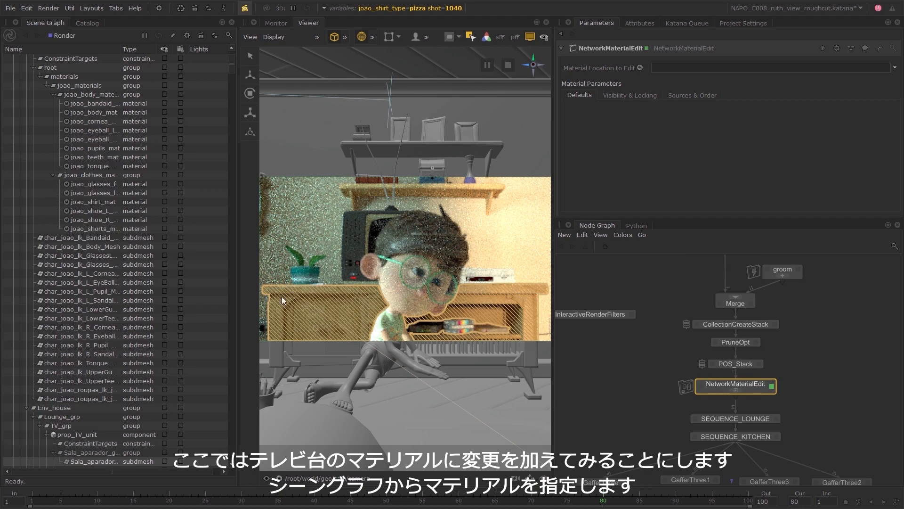
scroll(168, 314, "down", 8)
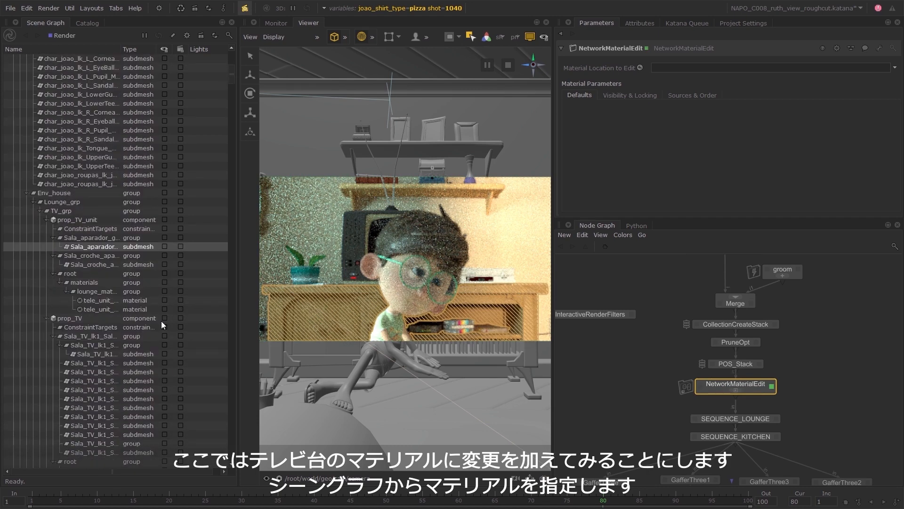
left_click_drag(121, 49, 140, 49)
left_click(127, 310)
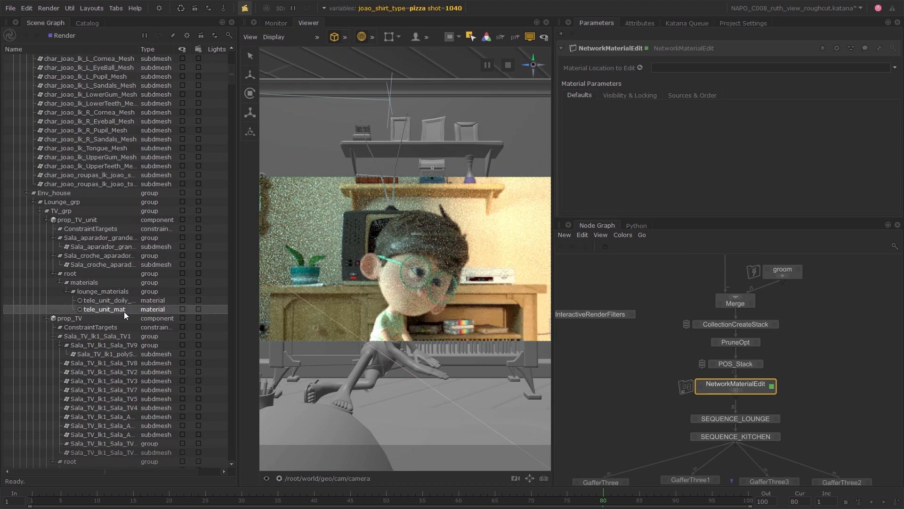
left_click_drag(117, 310, 668, 73)
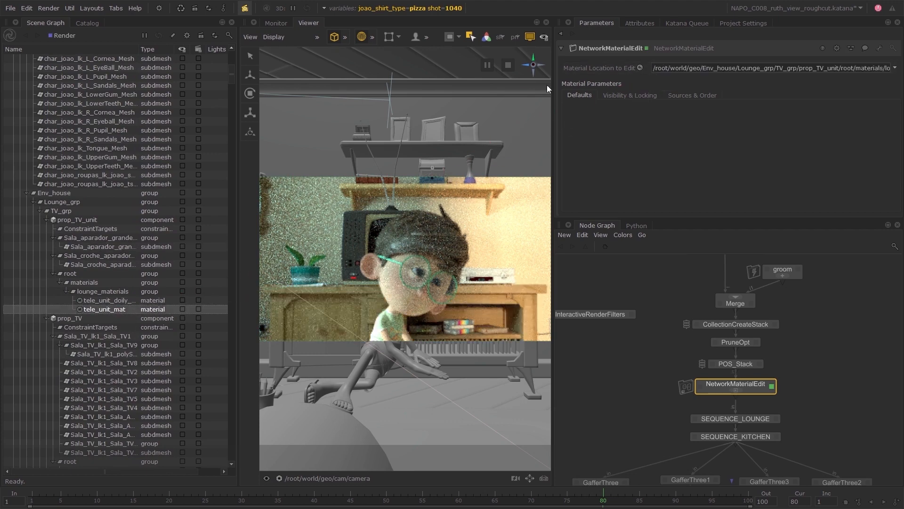
Start multiple simultaneous live renders of shots 1015 and 1060 only, with joao_shirt_type excluded from the varied graph state variables.
left_click(97, 25)
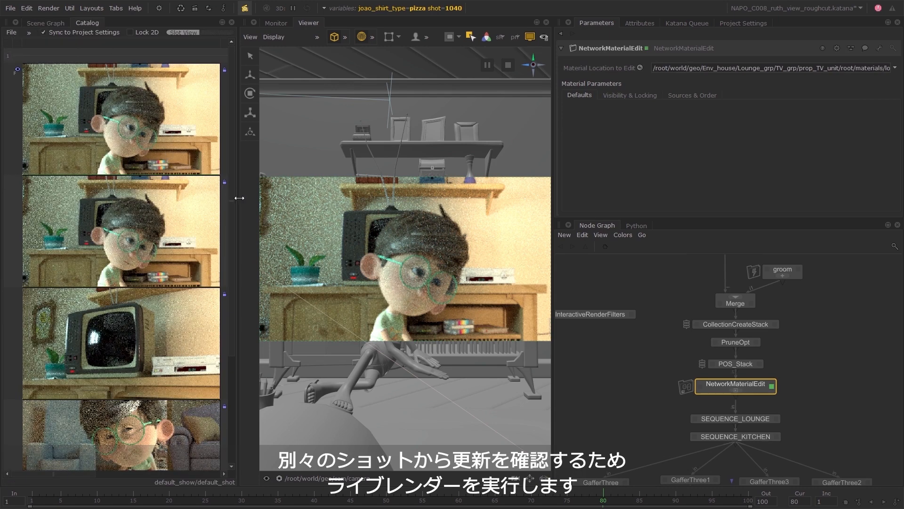
left_click(159, 8)
left_click(193, 100)
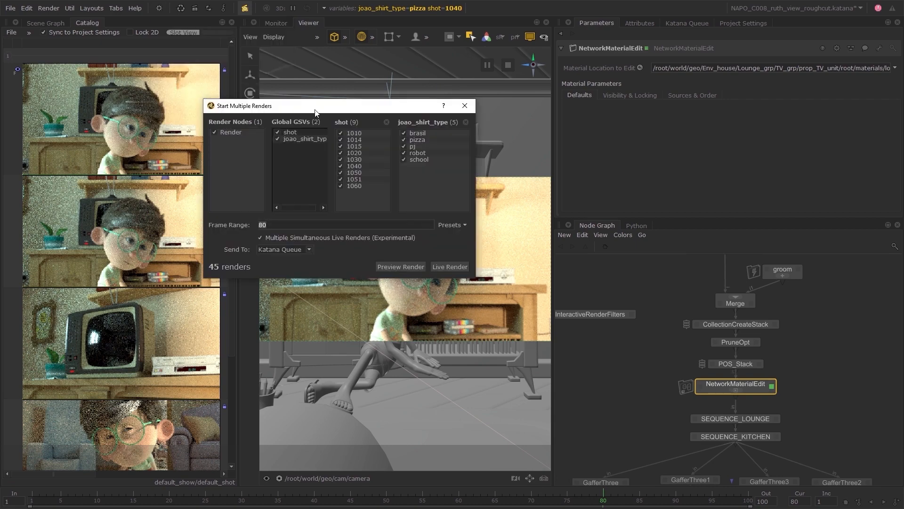
left_click(340, 172)
left_click(341, 179)
left_click(340, 133)
left_click(277, 139)
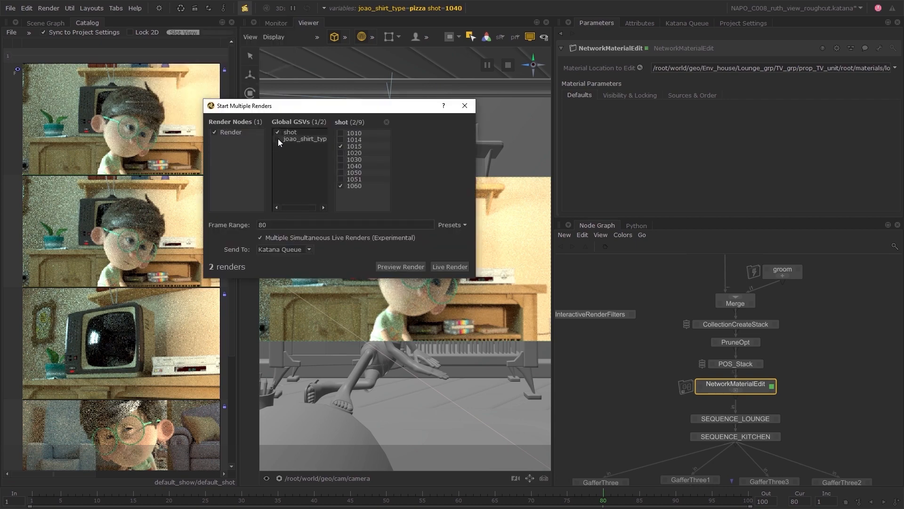
left_click(461, 267)
left_click(464, 105)
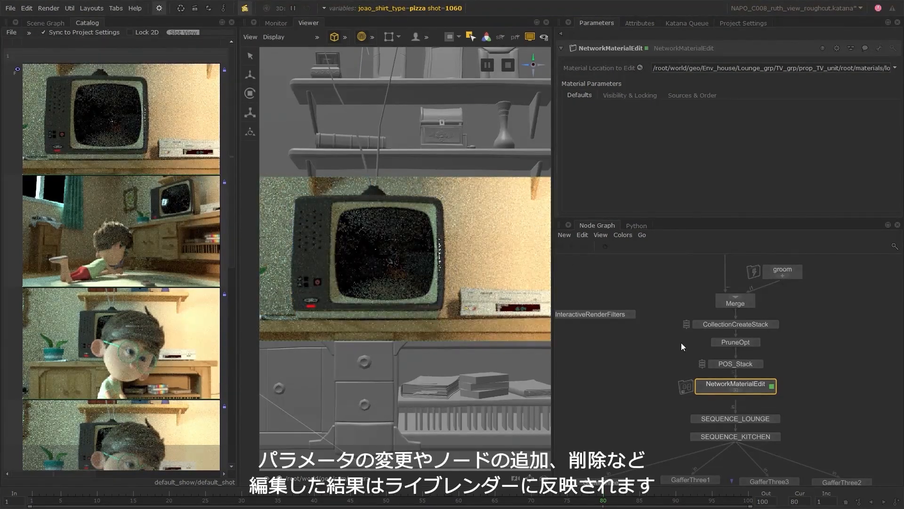
Enter the NetworkMaterialEdit network and set the Color Correct Exposure of PxrColorCorrect11 to -1.5.
left_click(736, 390)
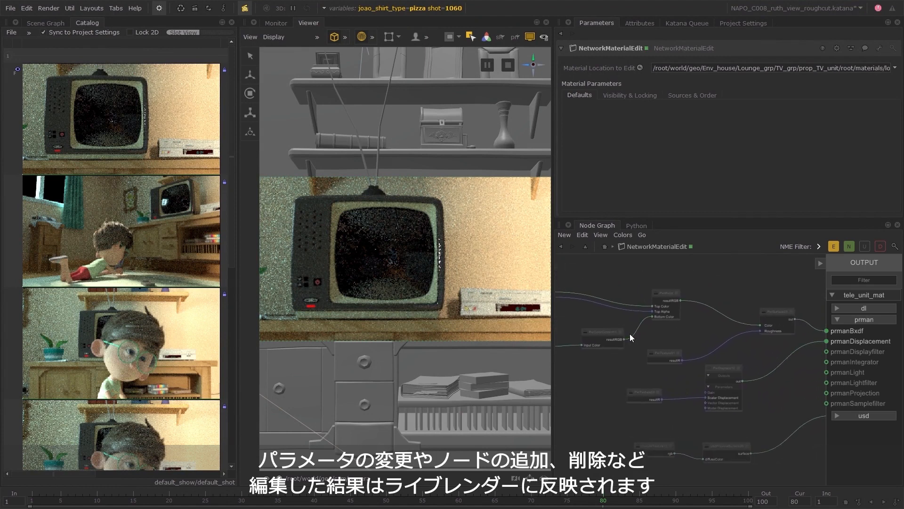
left_click(620, 332)
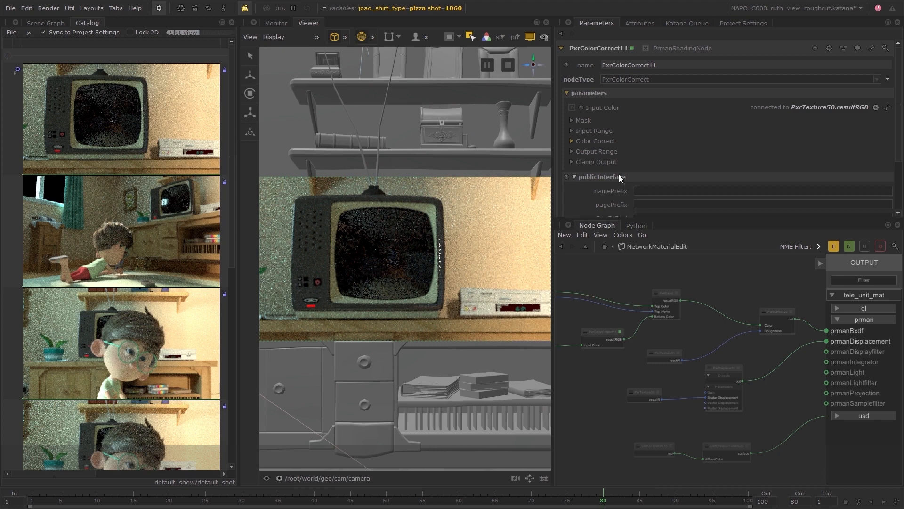
left_click(595, 141)
scroll(594, 143, "down", 1)
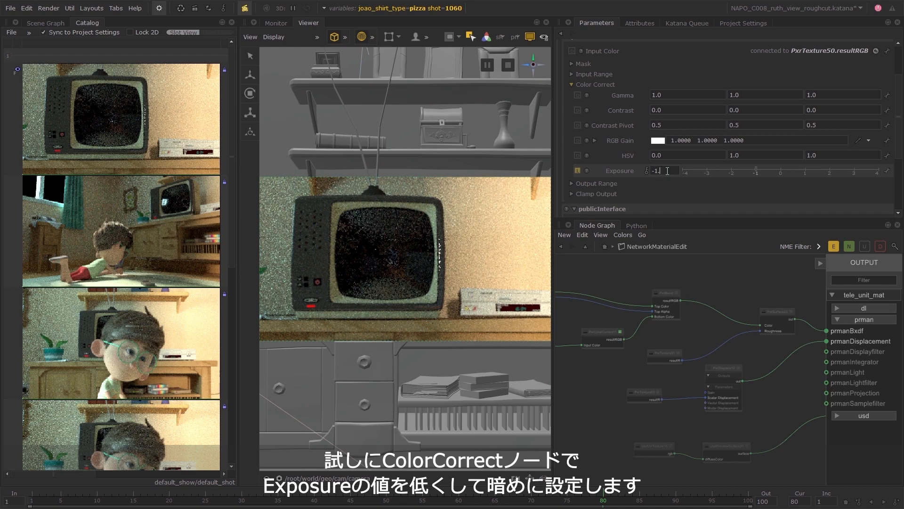
type(".5")
key("Return")
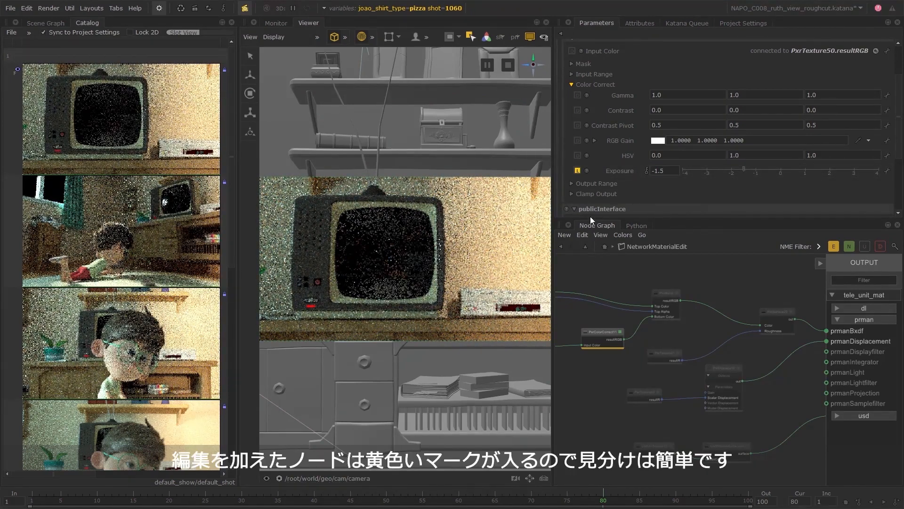
Load the updated shot 1040 render as the Monitor's front image and the pre-edit render as its back image, fitted to view.
left_click_drag(233, 256, 233, 296)
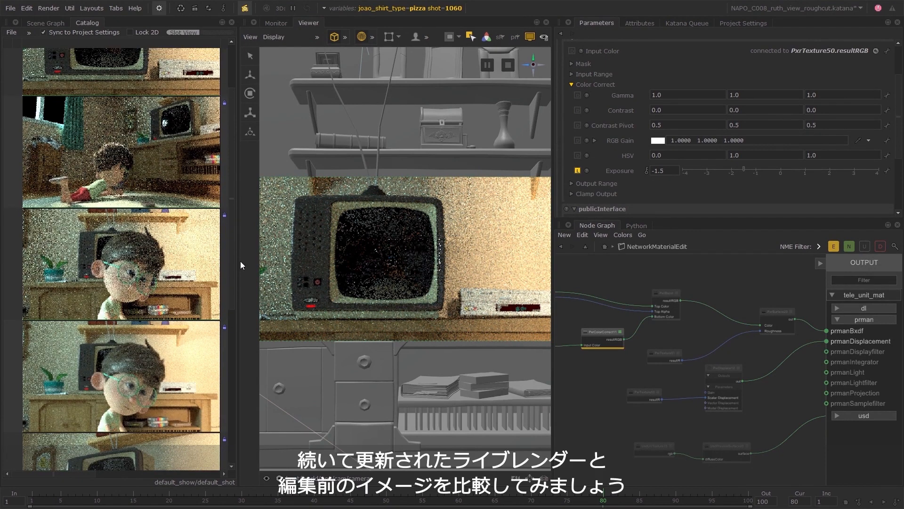
left_click(287, 23)
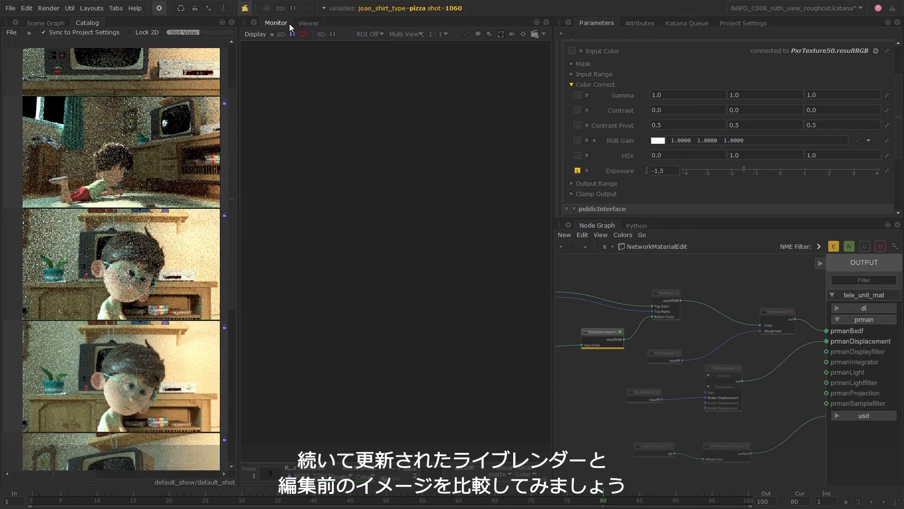
left_click(177, 359)
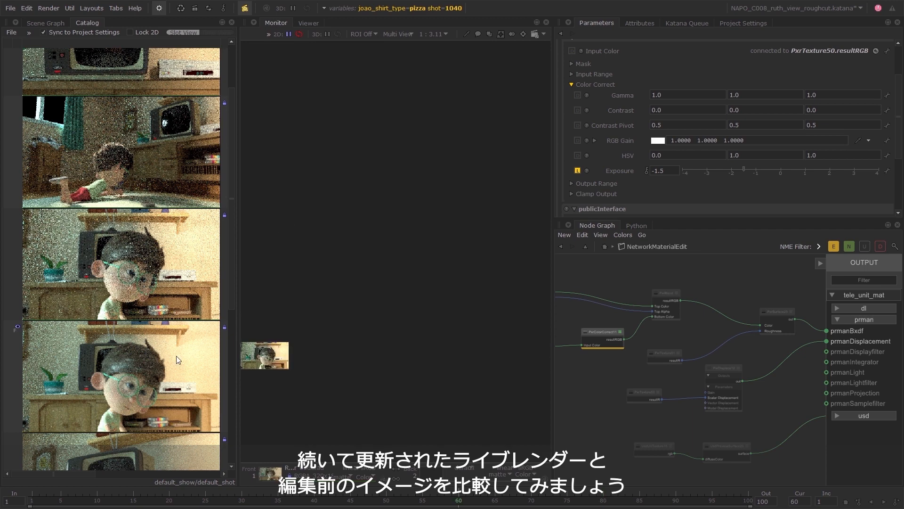
left_click(171, 285)
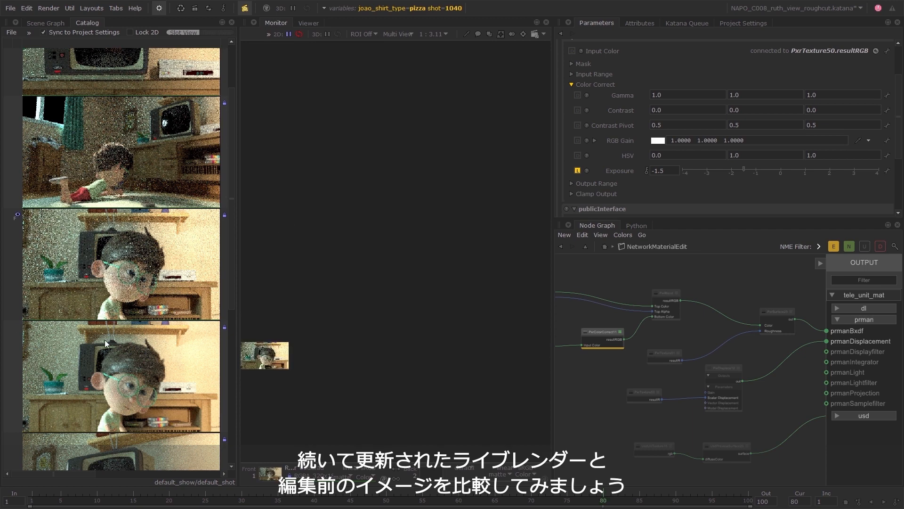
left_click(90, 352, "shift")
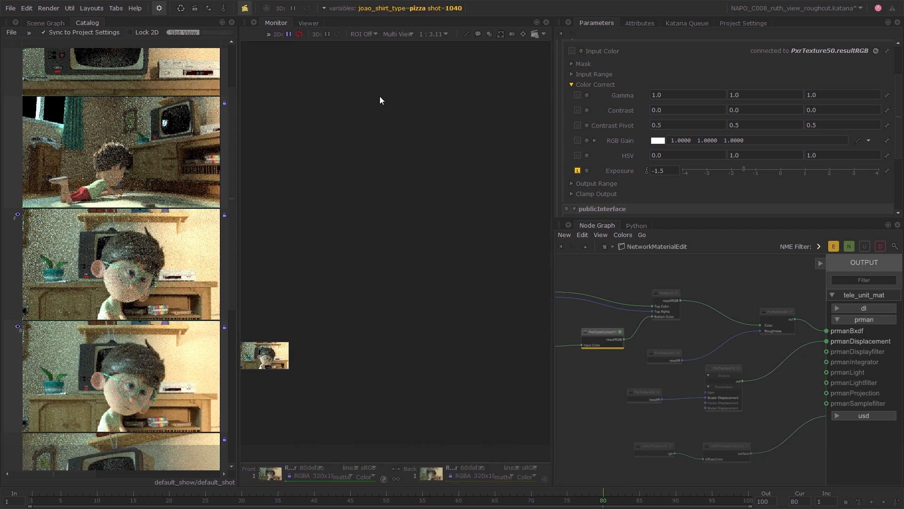
key("f")
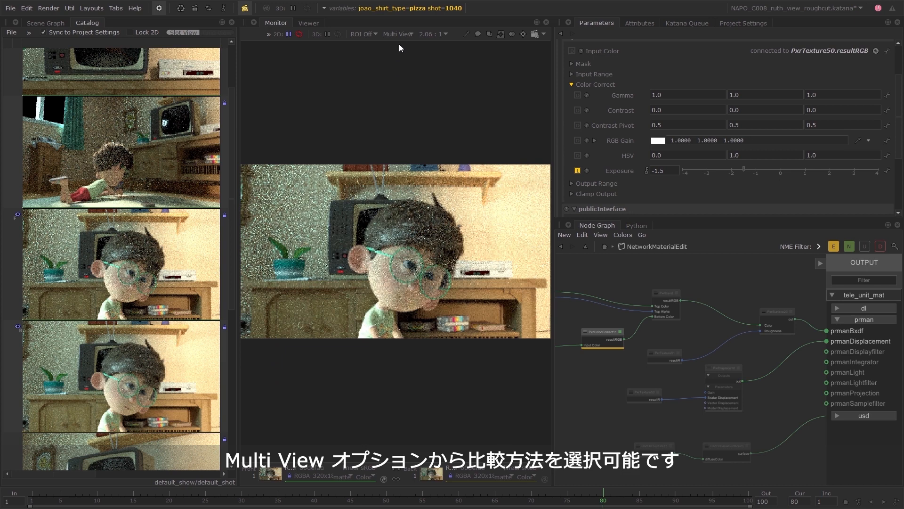
Compare the two renders in a Horizontal Split with both images framed.
left_click(403, 35)
left_click(411, 58)
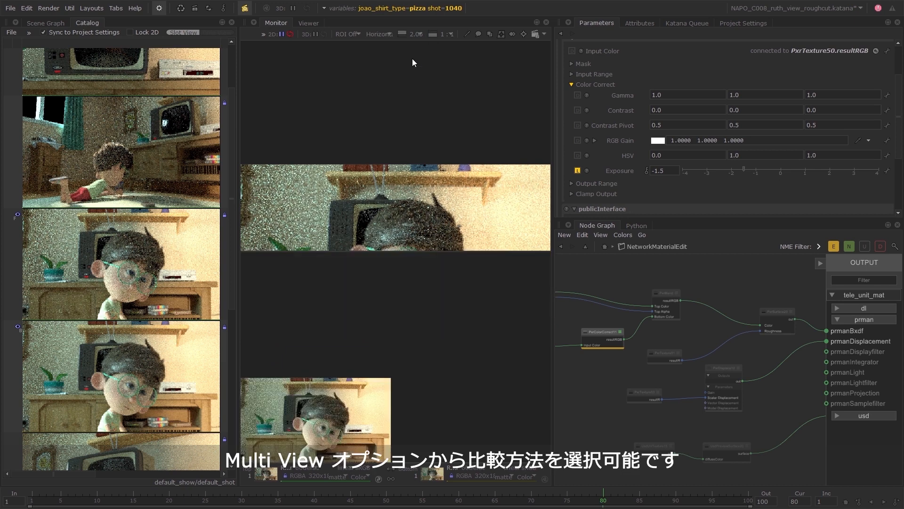
key("f")
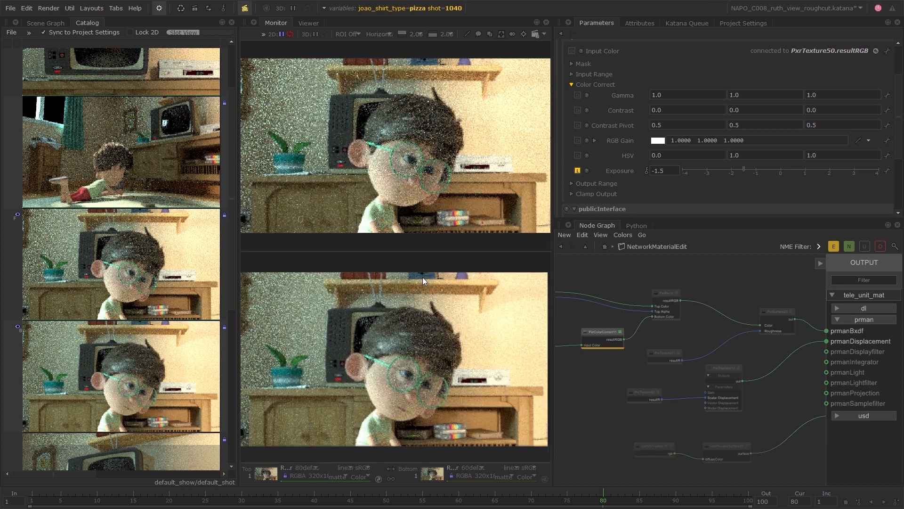
Compare the renders with the Swipe Line mode, sweeping the line across the TV cabinet to the character.
left_click(386, 31)
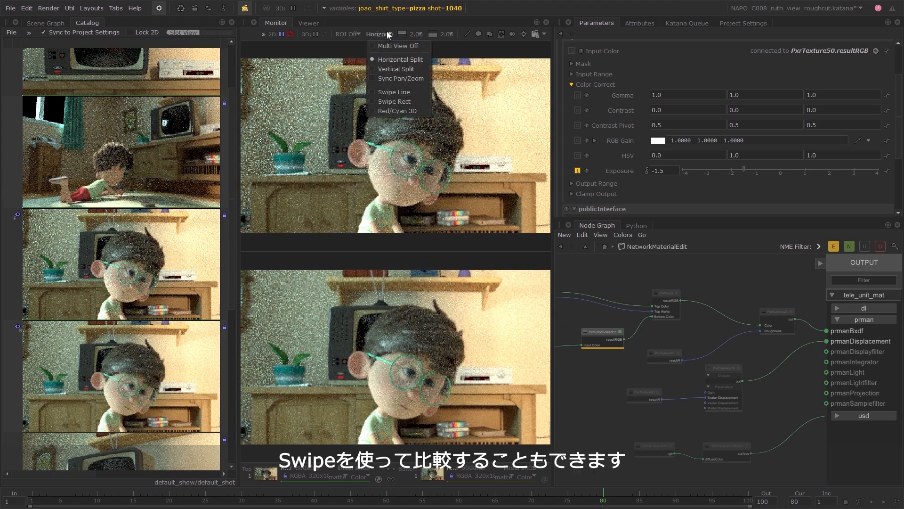
left_click(392, 93)
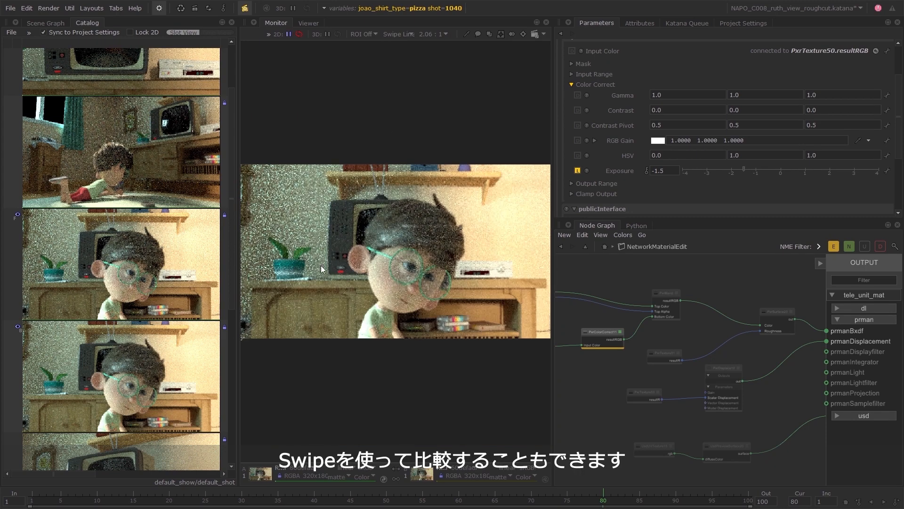
left_click_drag(242, 340, 368, 293)
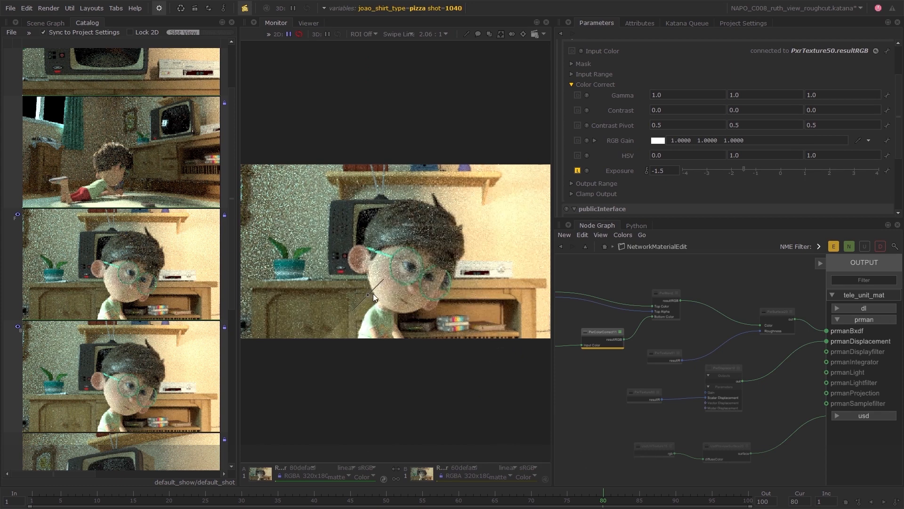
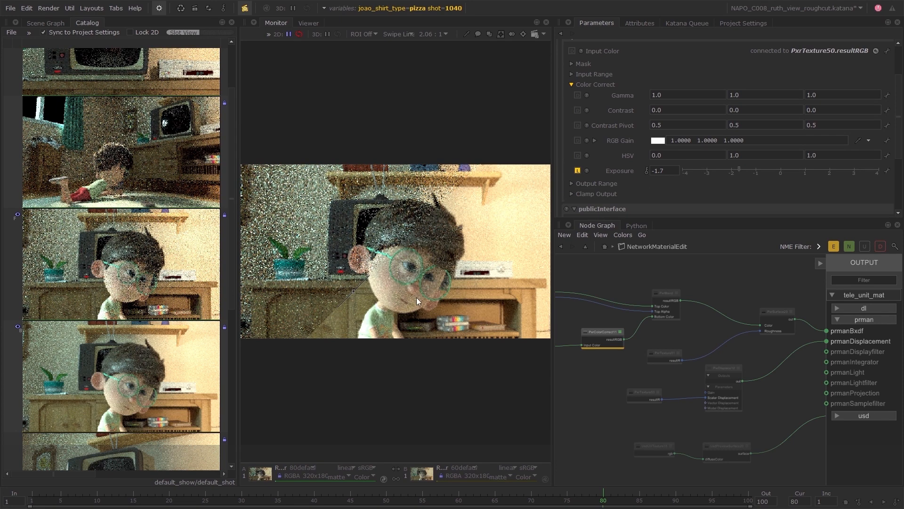
Leave the NetworkMaterialEdit network for the main node graph and show the parameters of VariableSwitch4.
left_click(606, 247)
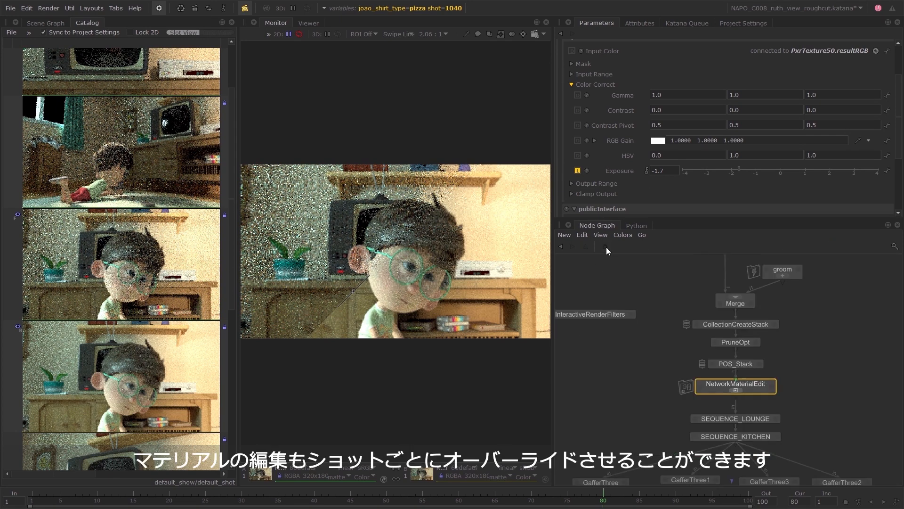
middle_click_drag(802, 410, 802, 329)
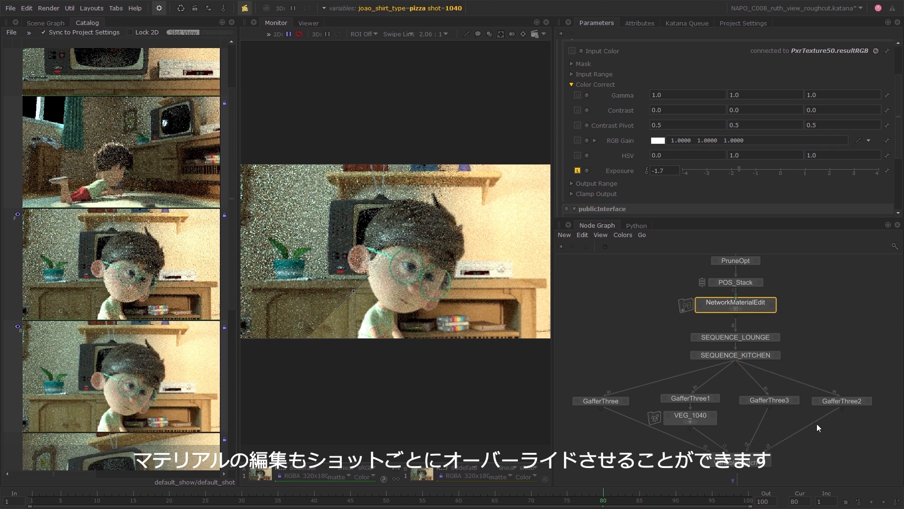
left_click(767, 462)
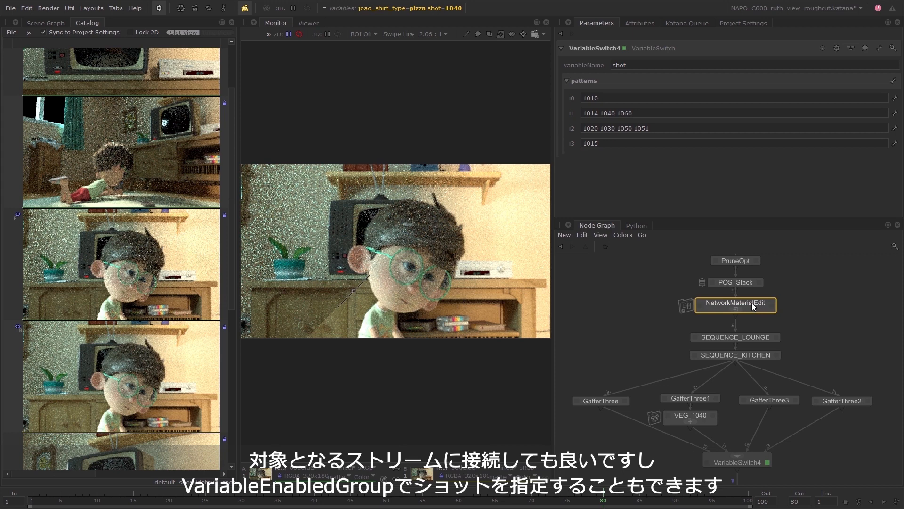
Extract NetworkMaterialEdit from below POS_Stack and insert it between VEG_1040 and VariableSwitch4.
left_click_drag(756, 301, 796, 307)
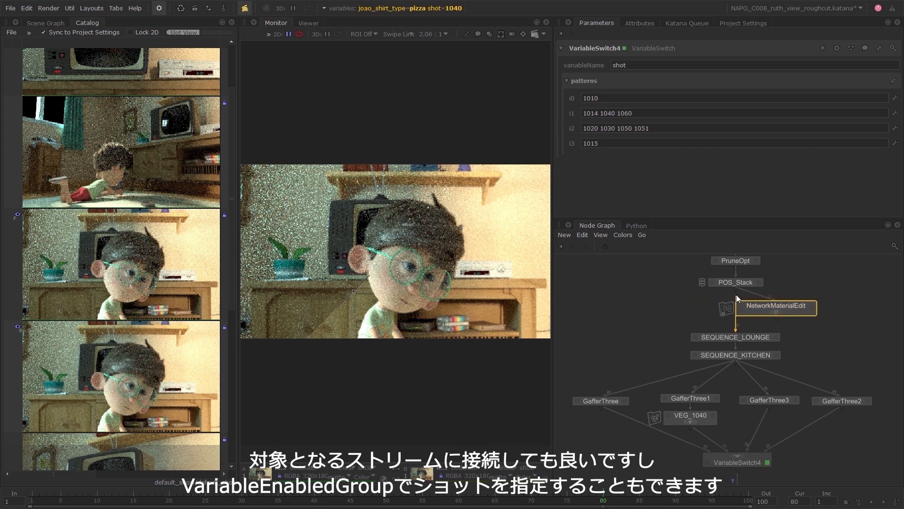
left_click_drag(736, 295, 735, 290)
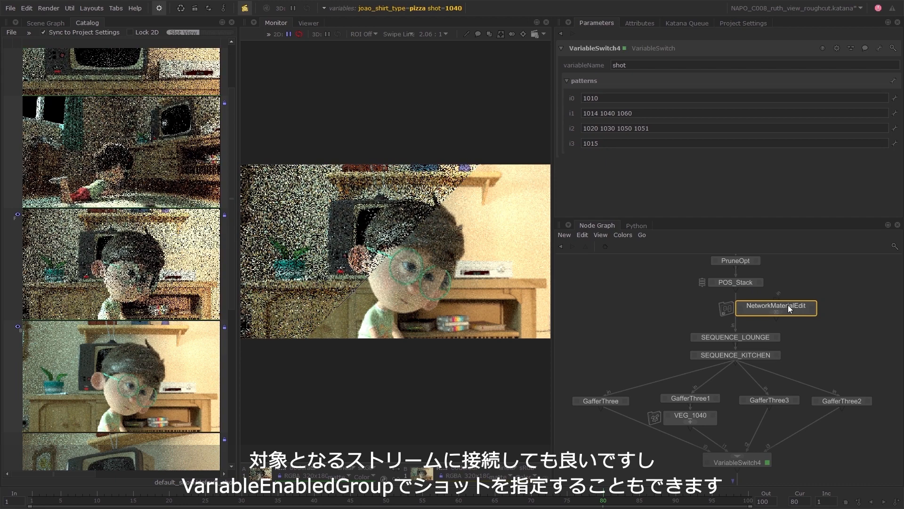
left_click_drag(787, 305, 705, 439)
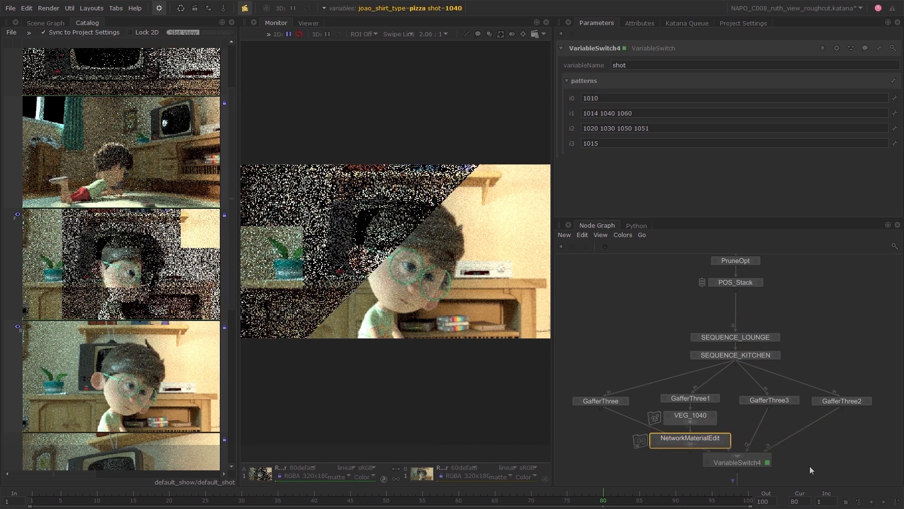
Move VariableSwitch4 down and GafferThree outward to make room around the relocated NetworkMaterialEdit.
middle_click_drag(809, 465, 802, 369)
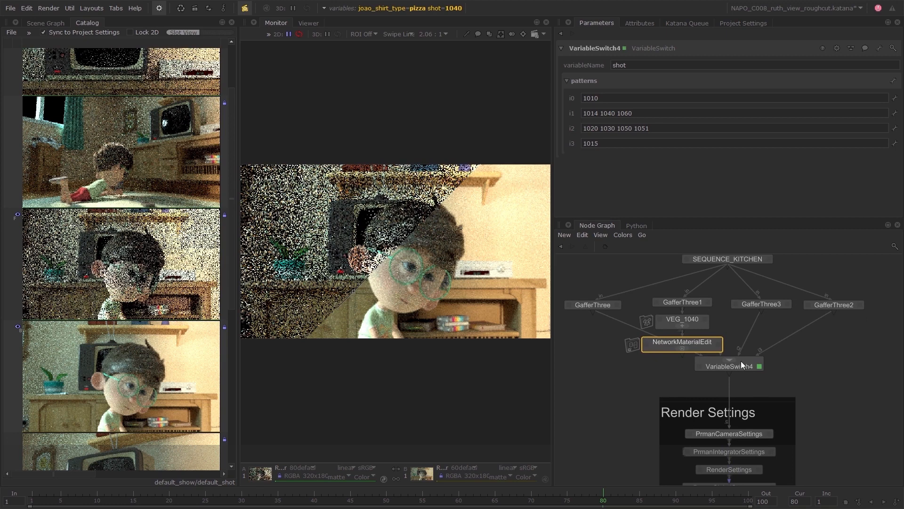
left_click_drag(741, 362, 738, 385)
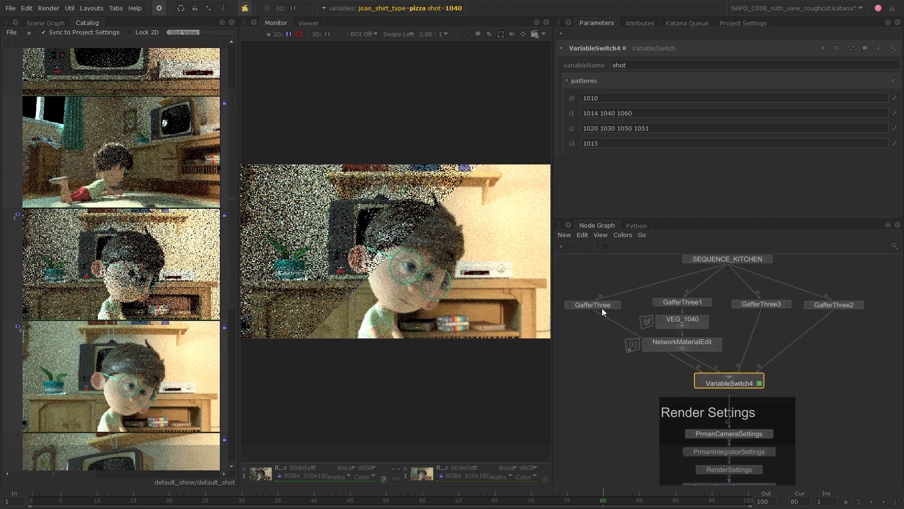
left_click_drag(602, 308, 583, 328)
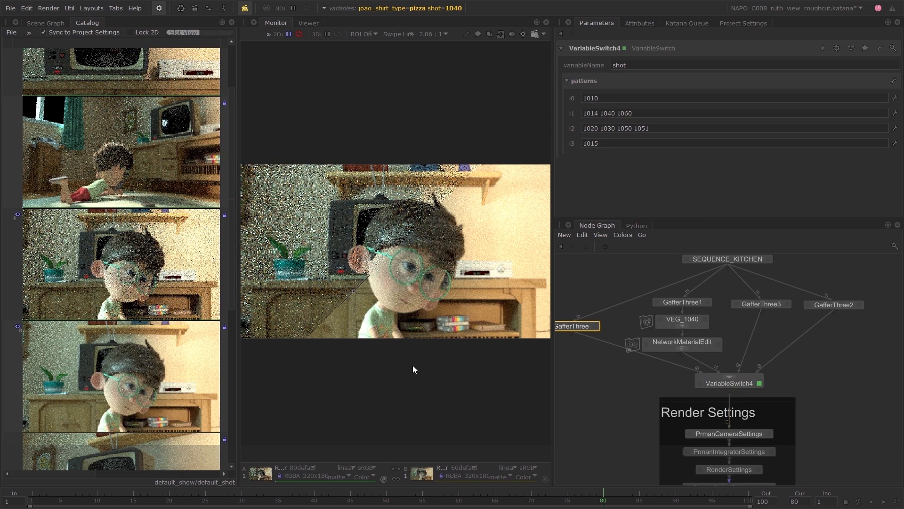
Turn the Monitor's multi view off and check the live renders of shots 1015, 1040 and 1060 one after another.
left_click(401, 34)
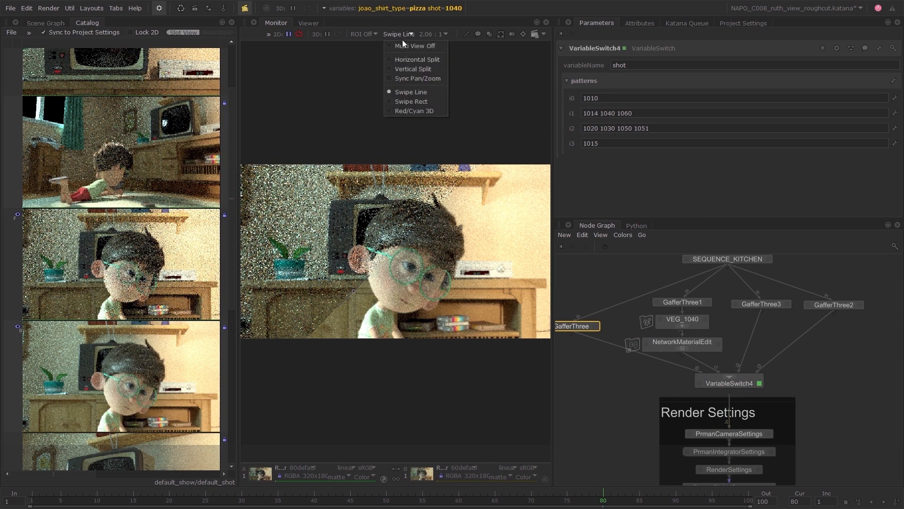
left_click(394, 49)
left_click(171, 175)
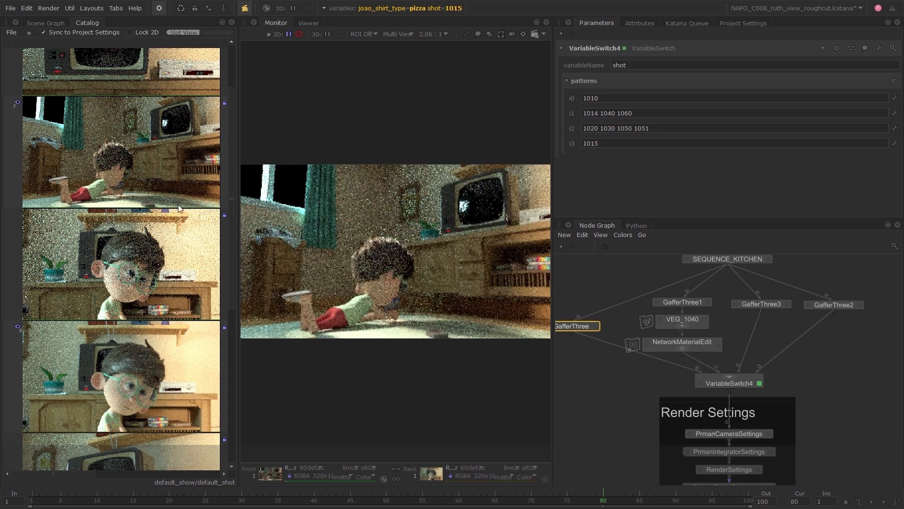
scroll(160, 281, "up", 3)
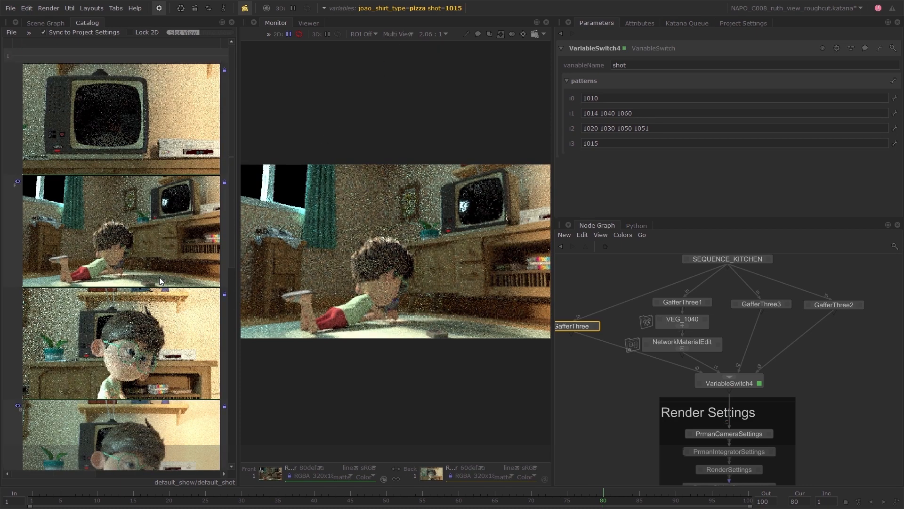
left_click(167, 356)
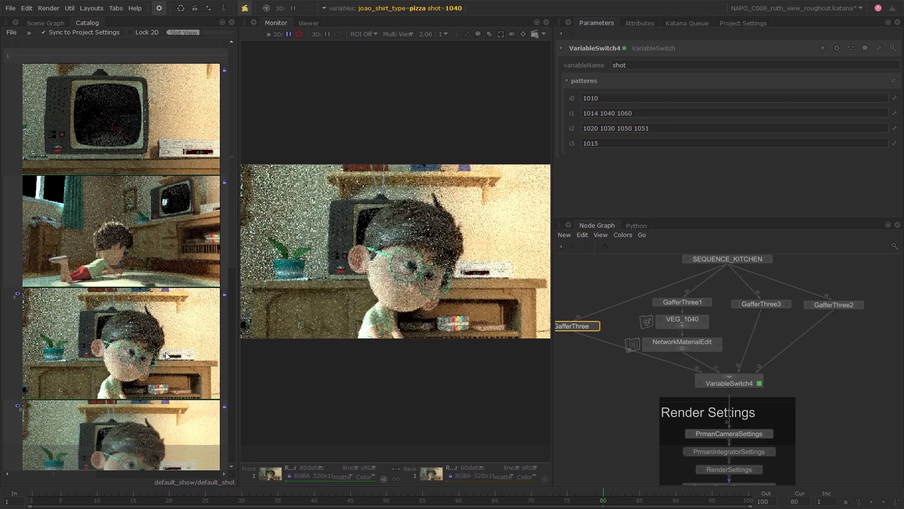
left_click(160, 157)
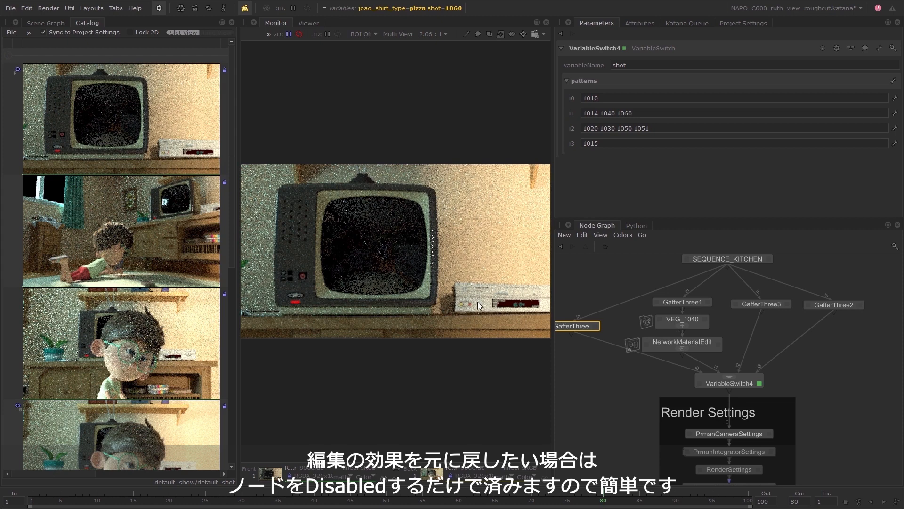
Disable the NetworkMaterialEdit node below VEG_1040 and enable it again.
left_click(694, 346)
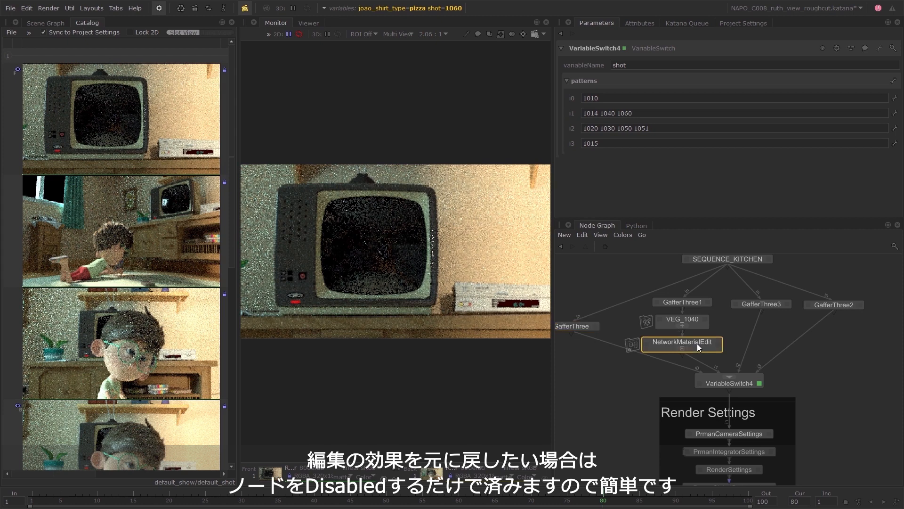
key("d")
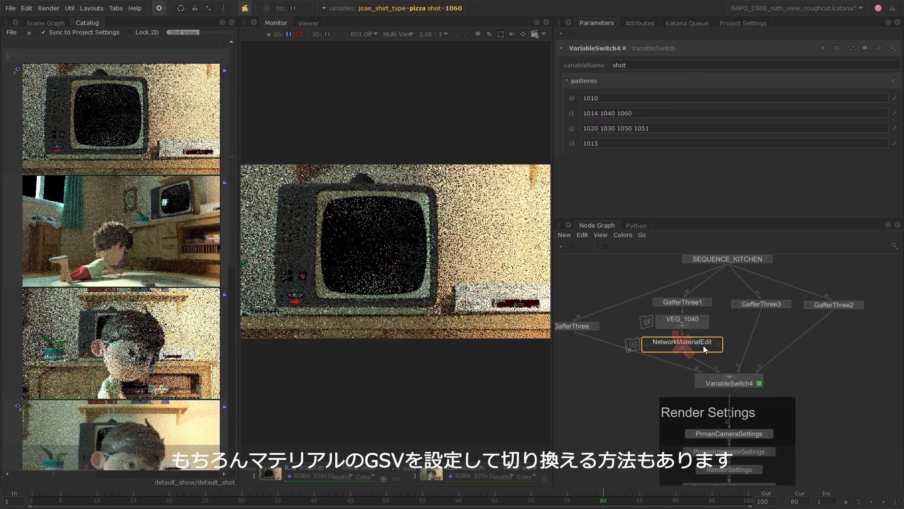
key("d")
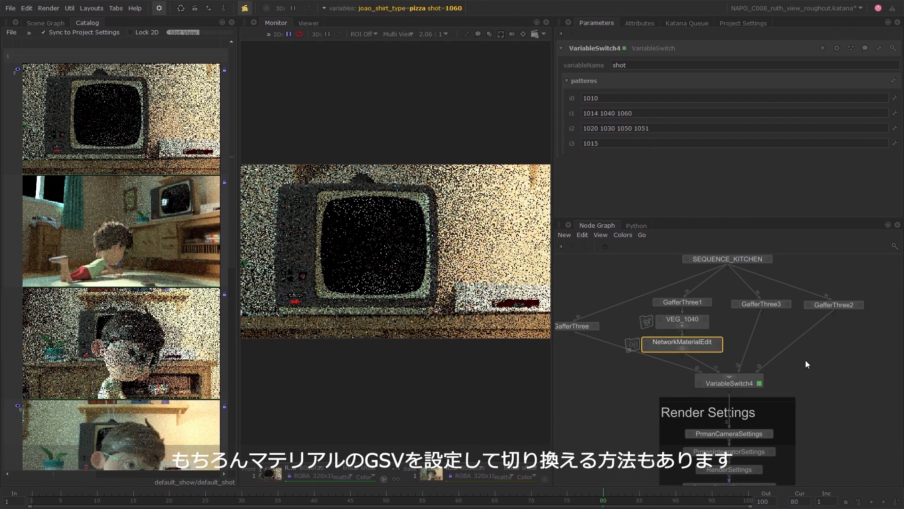
Group the nodes from SEQUENCE_LOUNGE to VariableSwitch4, align the group below POS_Stack and name it LIGHTING.
scroll(805, 359, "down", 3)
middle_click_drag(825, 364, 781, 393)
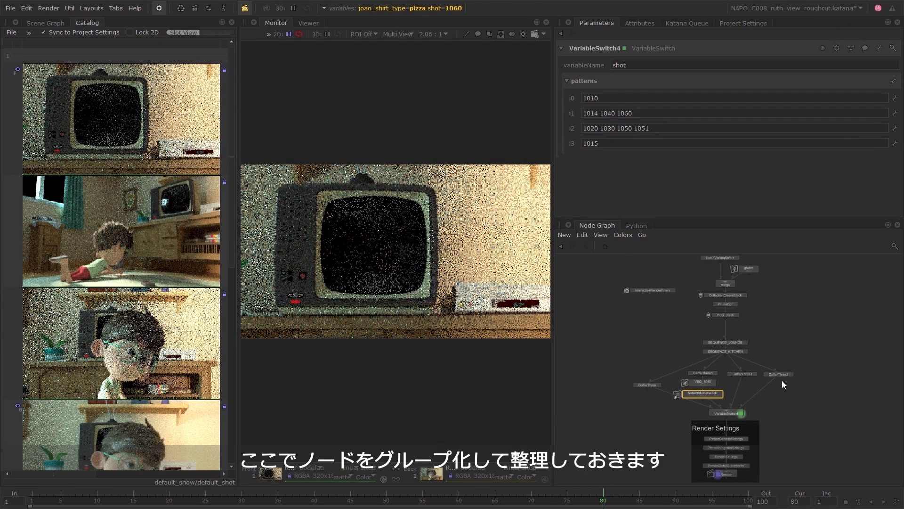
left_click_drag(802, 340, 634, 414)
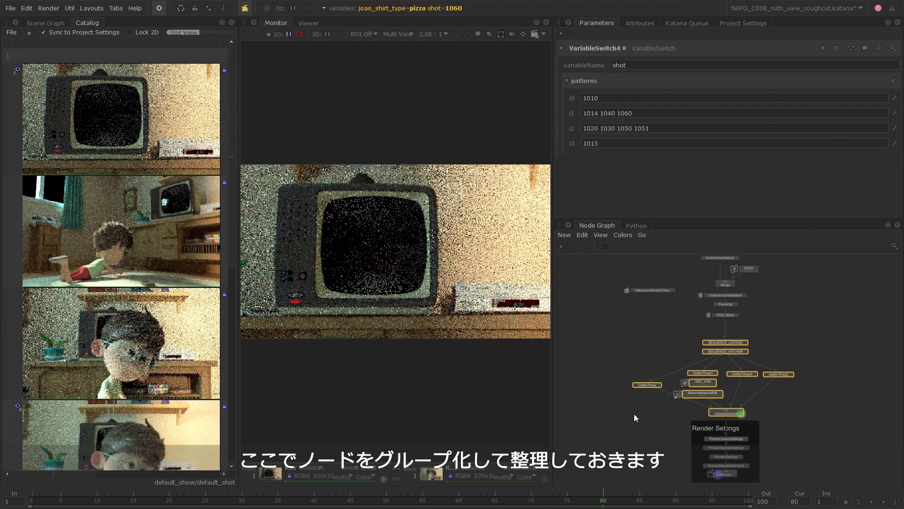
key("g")
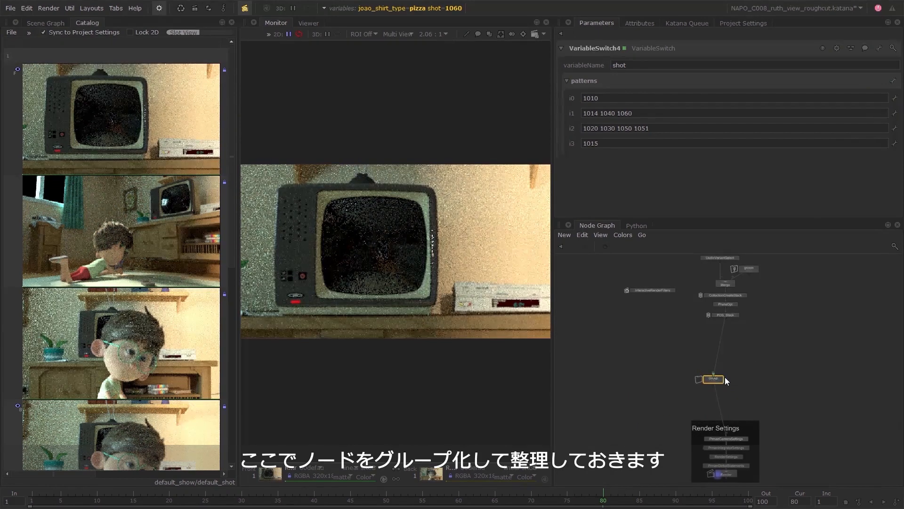
left_click_drag(721, 378, 734, 339)
left_click_drag(741, 429, 741, 356)
left_click(732, 339)
scroll(731, 339, "up", 5)
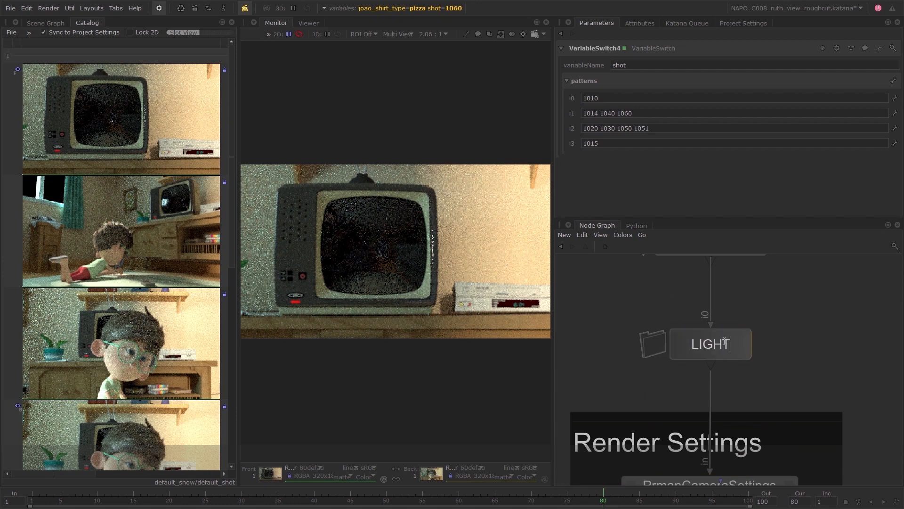
Add a brown backdrop labelled "Setup" behind the nodes from the top of the graph down to Merge.
scroll(735, 358, "down", 8)
left_click_drag(744, 289, 675, 342)
key("j")
left_click_drag(711, 295, 711, 289)
double_click(711, 292)
type("Setup")
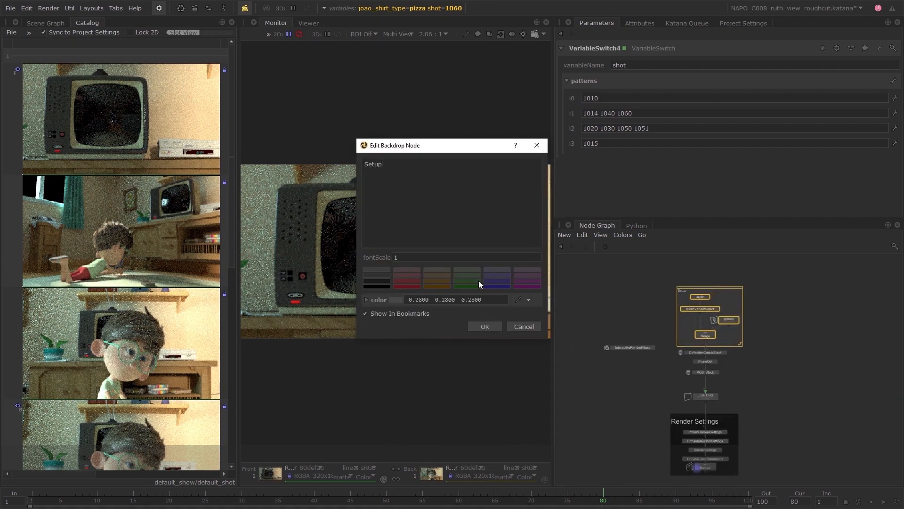
left_click(481, 325)
Increase the font scale of the Setup backdrop and extend its frame to leave room above the nodes.
double_click(699, 288)
left_click(510, 257)
key("Return")
left_click_drag(740, 344, 745, 356)
left_click(736, 290)
left_click_drag(735, 287, 733, 276)
left_click(758, 309)
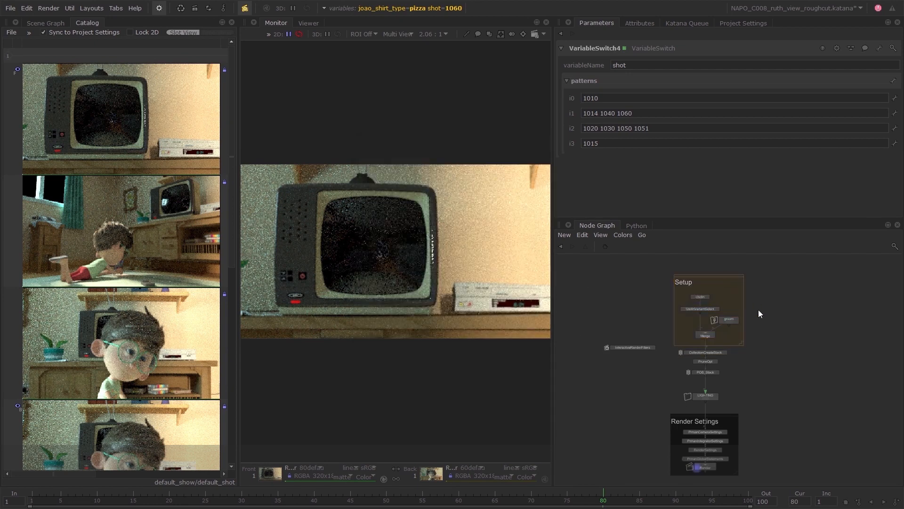
Shift the LIGHTING group up slightly and move the Render node out below the Render Settings backdrop.
left_click_drag(710, 396, 710, 390)
middle_click_drag(756, 380, 736, 371)
left_click(736, 371)
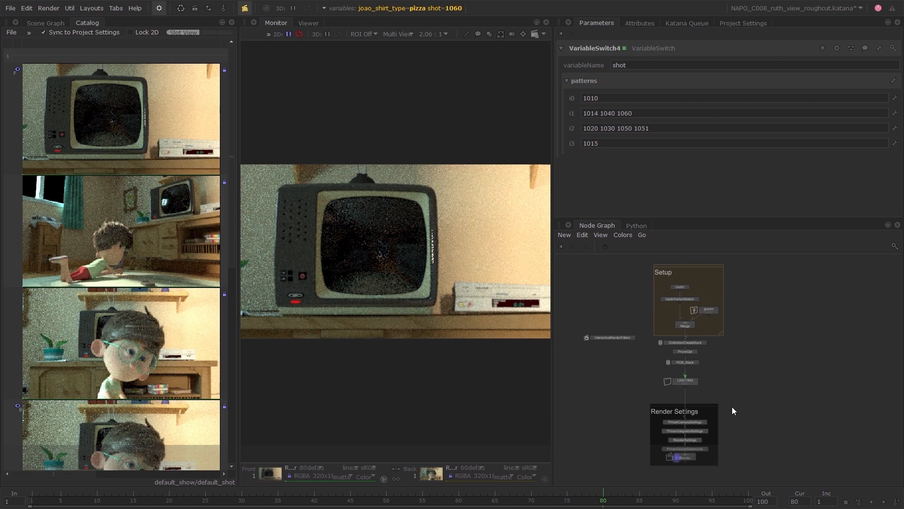
middle_click_drag(742, 436, 737, 357)
scroll(730, 370, "up", 3)
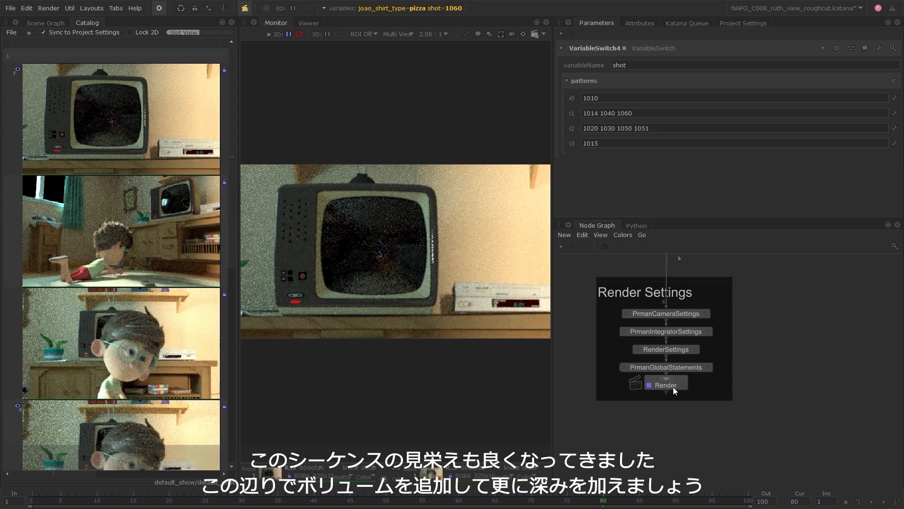
left_click_drag(673, 386, 671, 406)
scroll(727, 432, "down", 4)
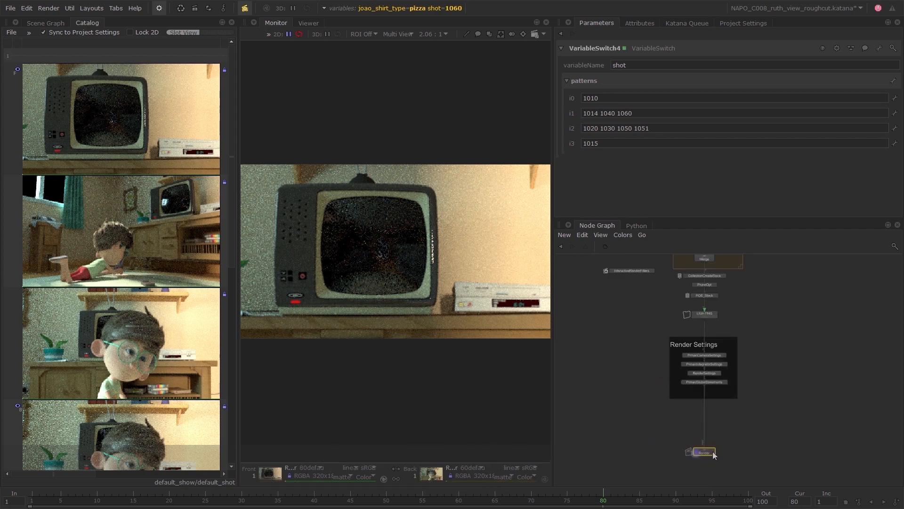
Add a PrmanVolume node beside the Render Settings backdrop.
scroll(752, 417, "up", 2)
key("Tab")
type("p")
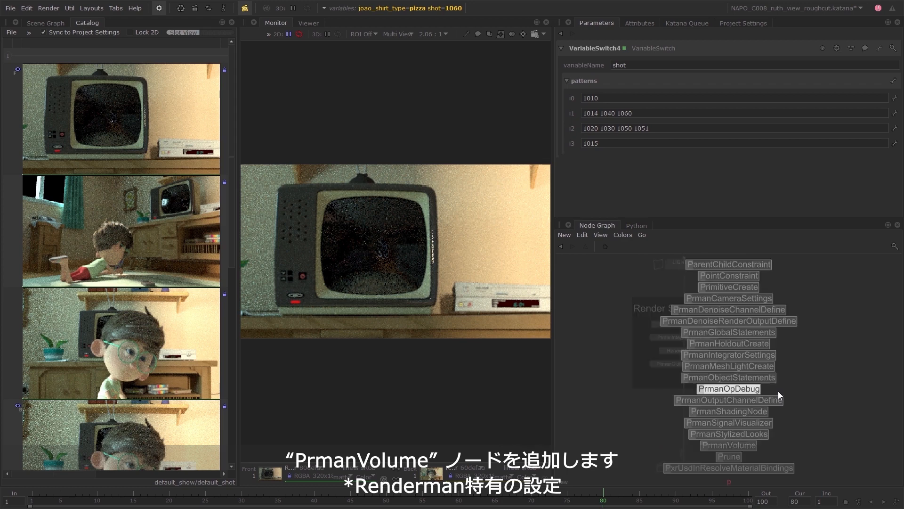
type("rmanv")
key("Return")
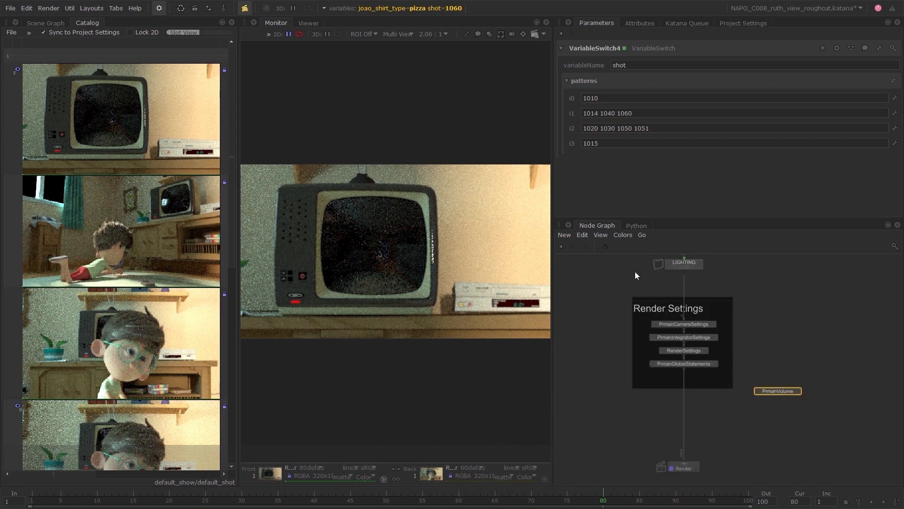
Show the house from the Viewer's persp camera, orbit to the lounge side and bring up the Scene Graph.
left_click(302, 23)
left_click(346, 475)
left_click(294, 426)
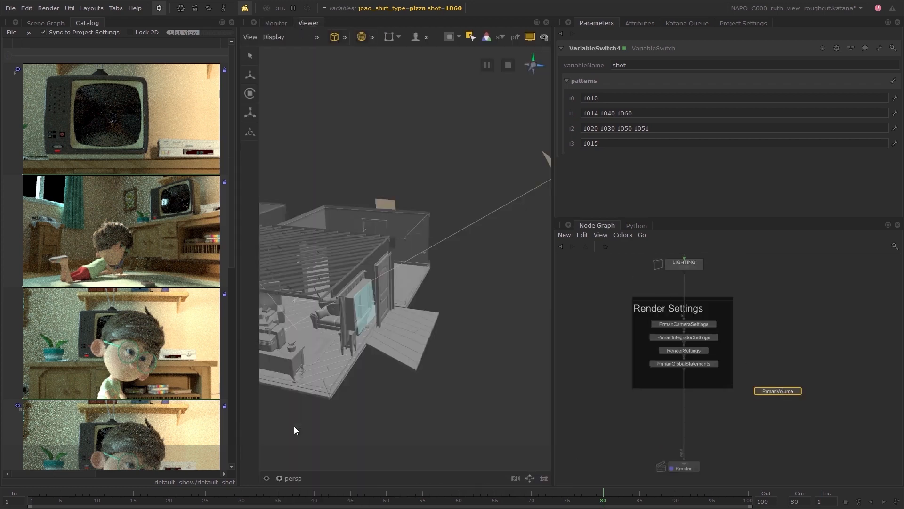
left_click_drag(360, 385, 452, 391, "alt")
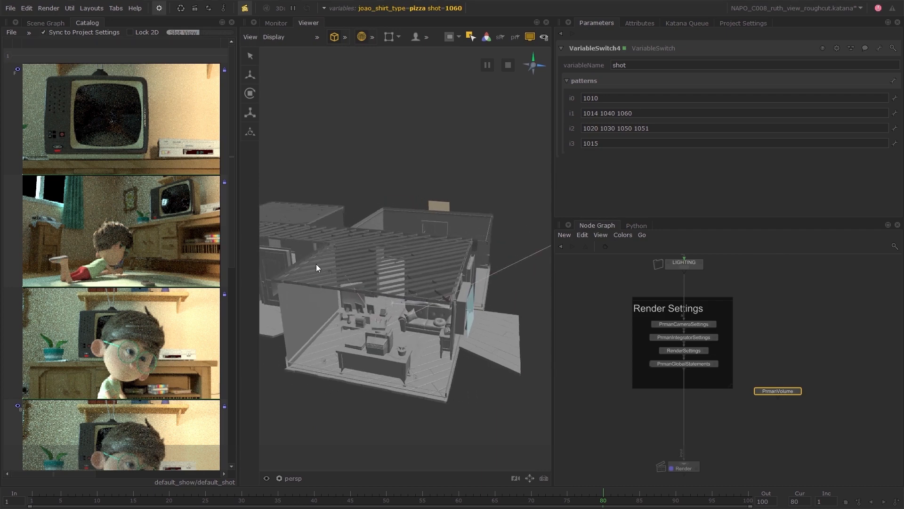
left_click(49, 9)
left_click(52, 28)
left_click(52, 23)
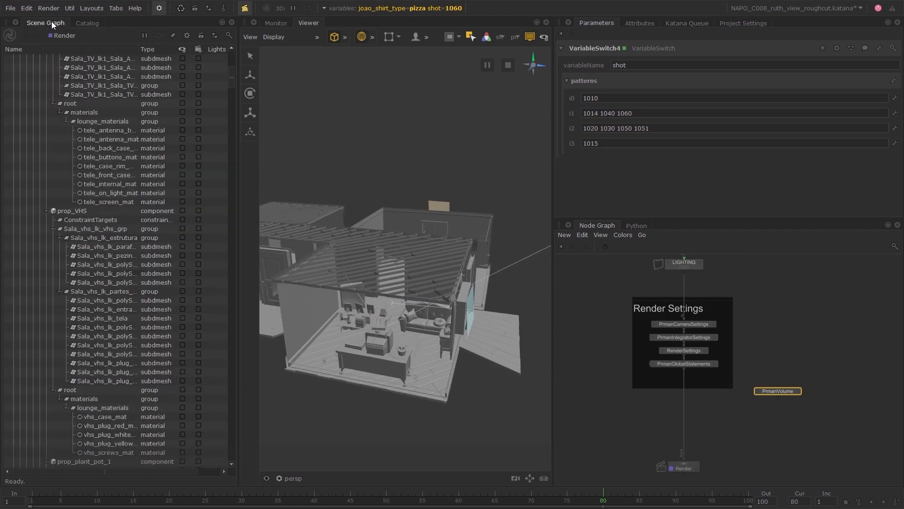
Merge PrmanVolume into the main stream between PrmanGlobalStatements and Render, and shift the volume node up beside the merge.
left_click_drag(762, 415, 686, 400)
key("m")
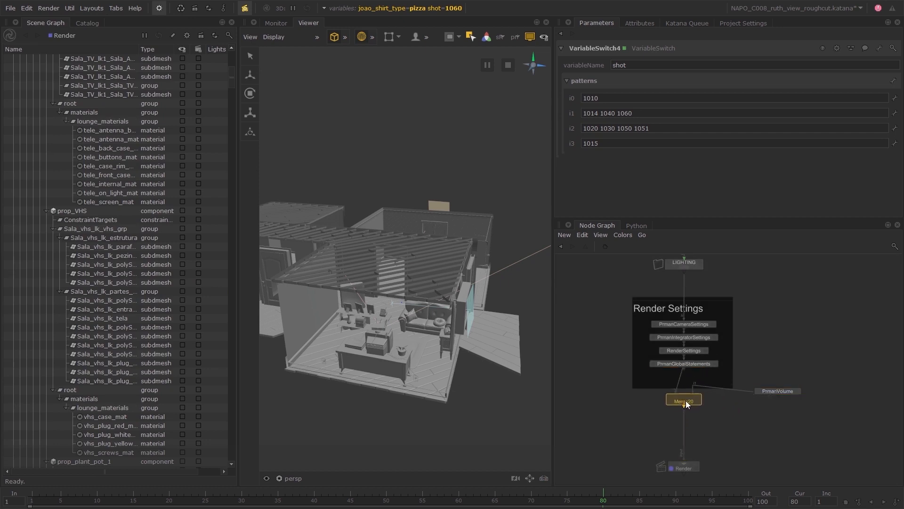
left_click_drag(785, 391, 772, 376)
Open the PrmanVolume parameters and select its /root/world/geo/volume location in the Scene Graph.
left_click(785, 378)
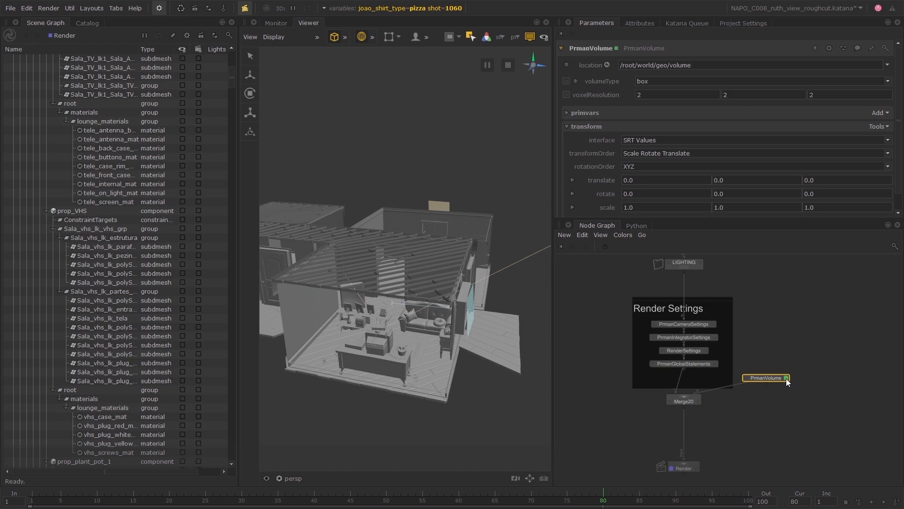
left_click(607, 65)
left_click(615, 76)
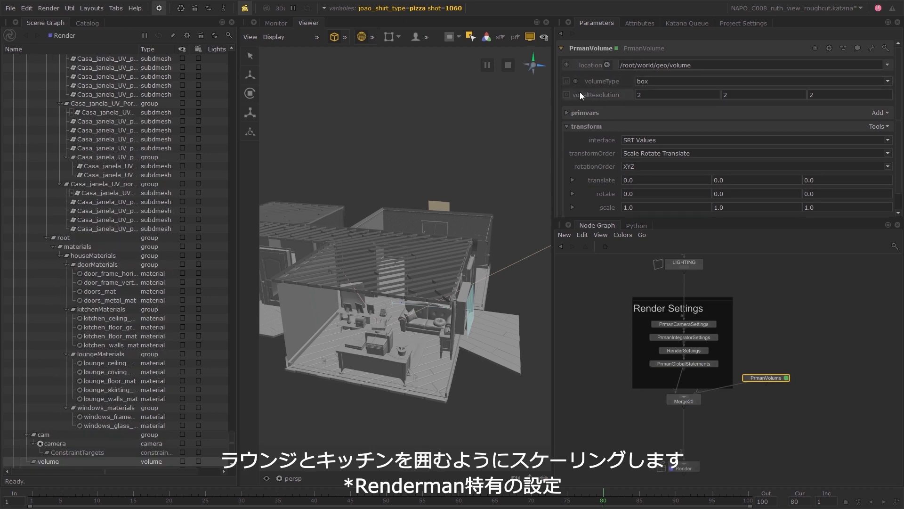
Scale the volume uniformly to about -559 on all three axes in the perspective view.
left_click_drag(507, 329, 426, 309, "alt")
left_click(250, 112)
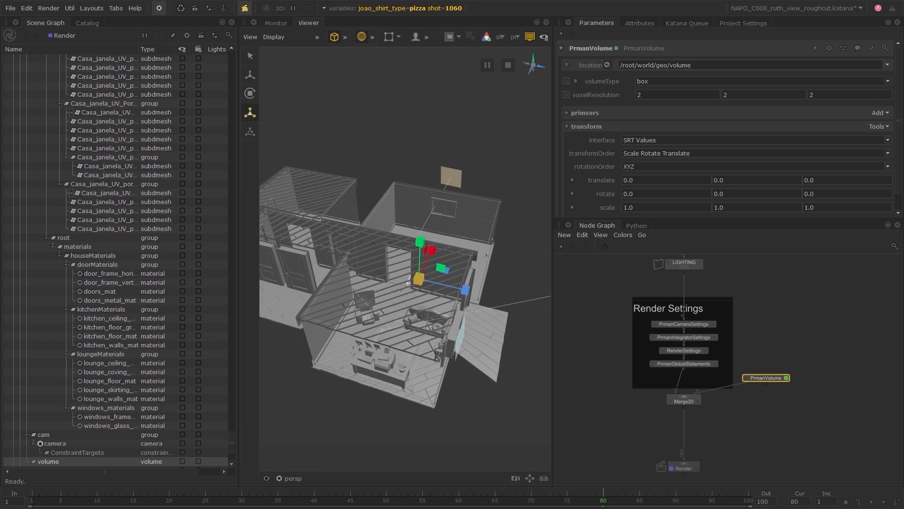
left_click_drag(408, 282, 431, 276)
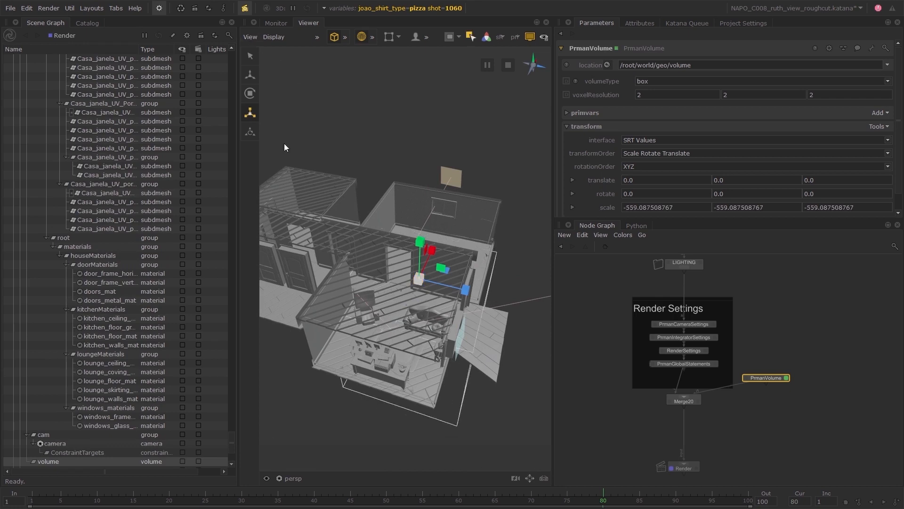
From the top view, fit the volume in depth to the lounge and kitchen, with Z translate about 12 and Z scale about -515.
left_click(290, 478)
left_click(293, 439)
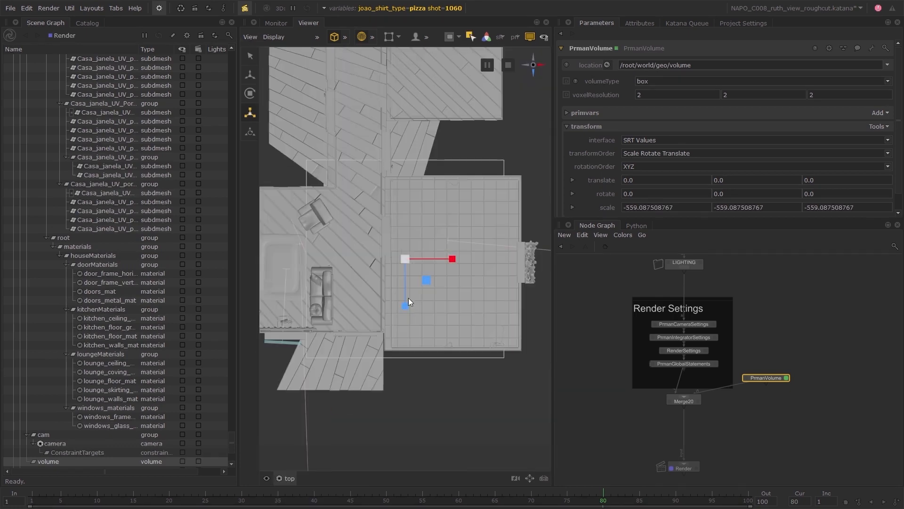
left_click_drag(404, 308, 405, 312)
key("w")
key("r")
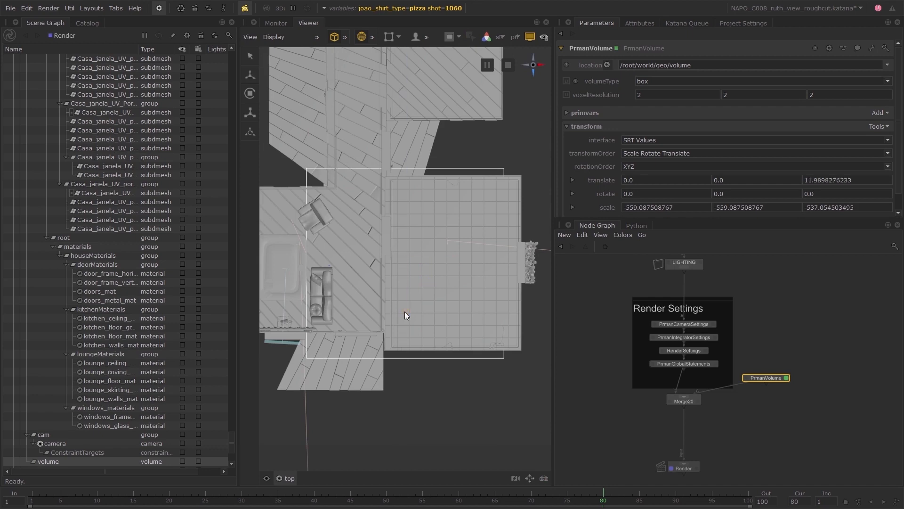
Widen the volume across the lounge and kitchen, with X scale about -853 and X translate about -92.
left_click_drag(452, 263, 449, 265)
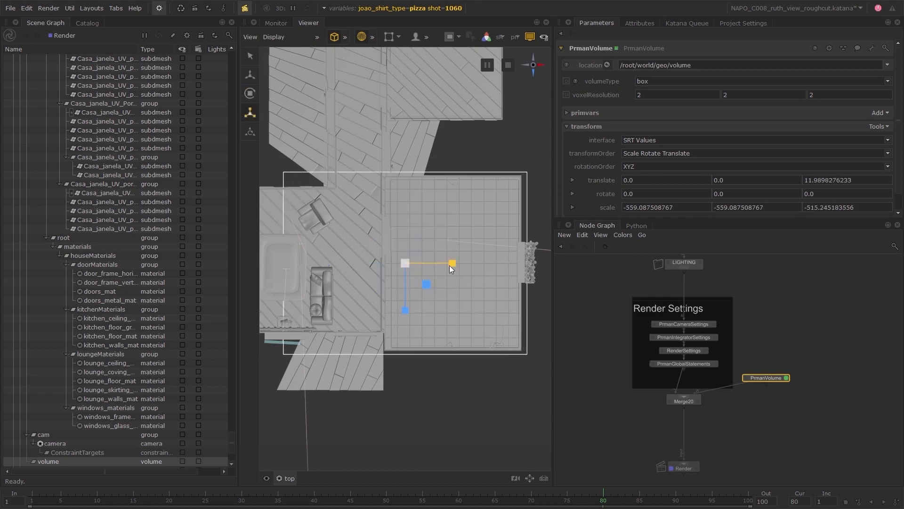
middle_click_drag(346, 428, 393, 428, "alt")
scroll(405, 377, "down", 4)
key("w")
mouse_move(483, 261)
left_mouse_down()
mouse_move(463, 261)
mouse_move(472, 262)
left_mouse_up()
key("r")
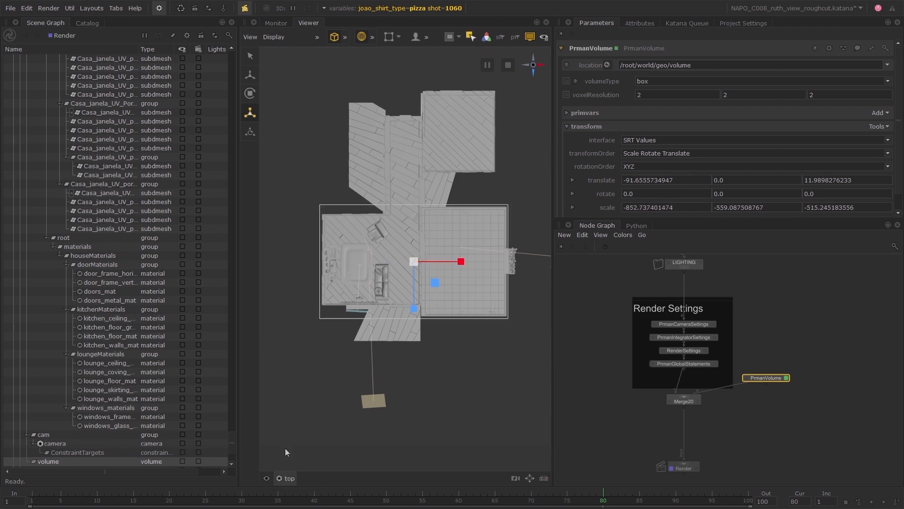
From the front view, fit the volume to the house's height, with Y translate about 256 and Y scale about -273.
left_click(286, 478)
left_click(292, 431)
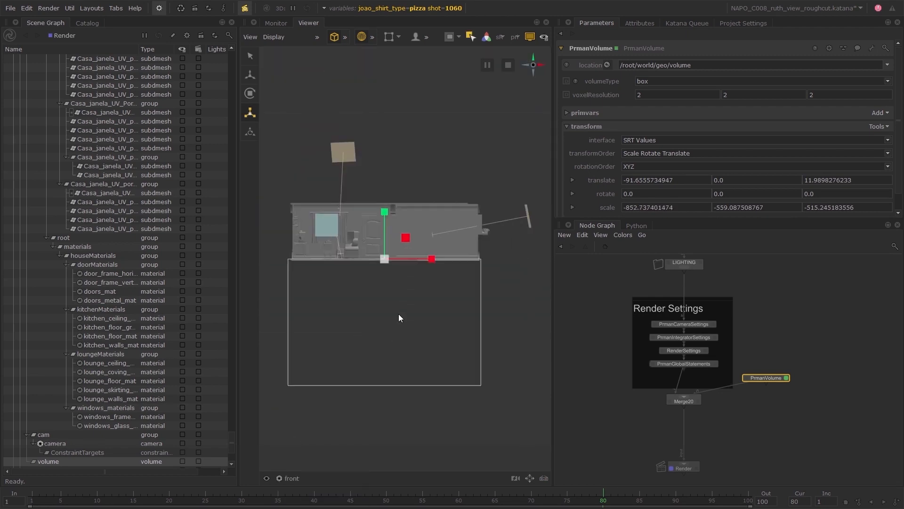
key("w")
left_click_drag(386, 214, 385, 175)
key("e")
key("r")
key("w")
Examine the volume's fit around the house from the side view and return to the persp camera.
left_click(288, 478)
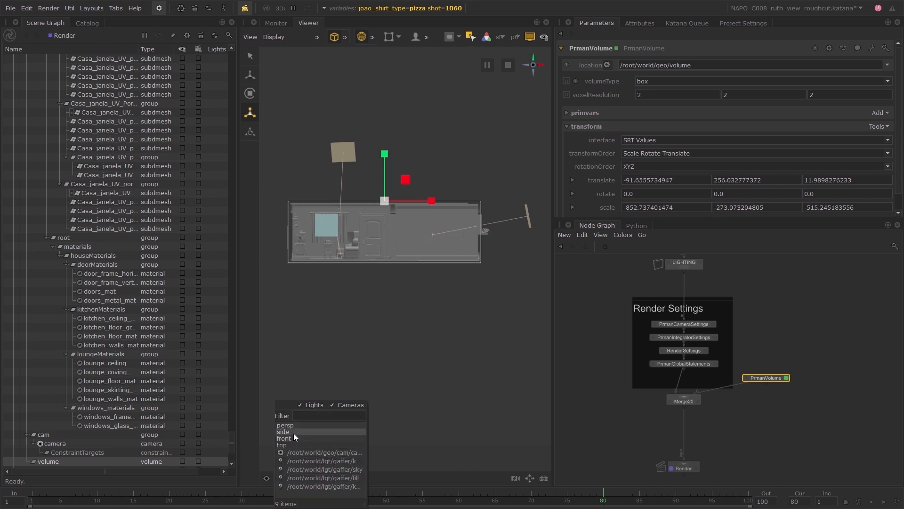
left_click(293, 434)
scroll(356, 348, "down", 10)
scroll(356, 349, "up", 4)
left_click(287, 478)
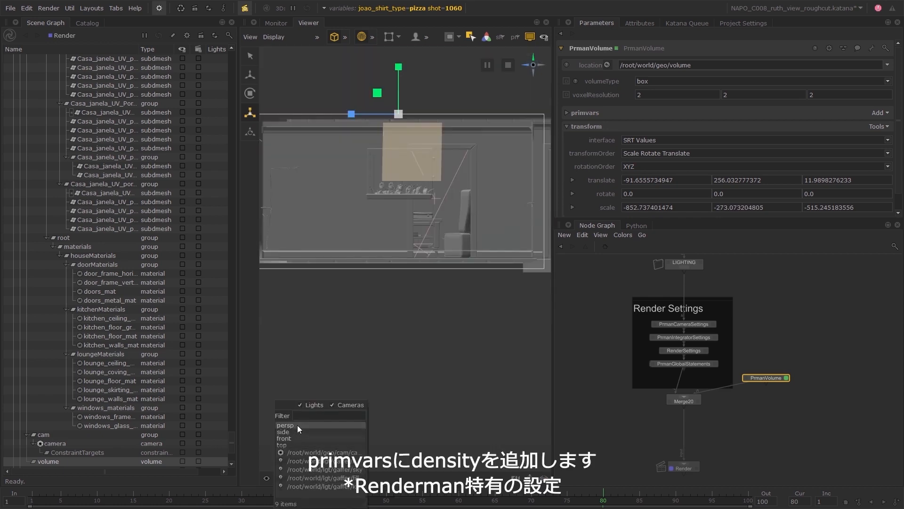
left_click(297, 425)
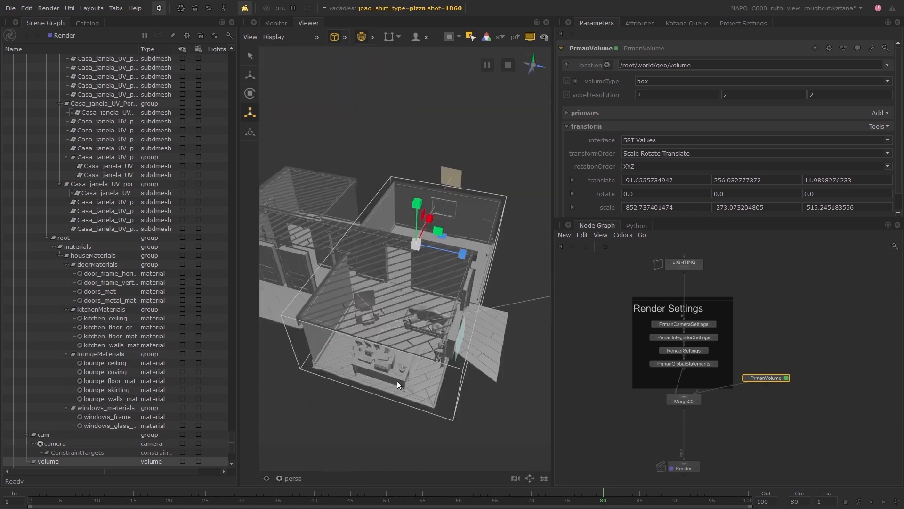
Add a uniform float primvar named density with value 0.1 to PrmanVolume.
left_click(585, 113)
left_click(880, 113)
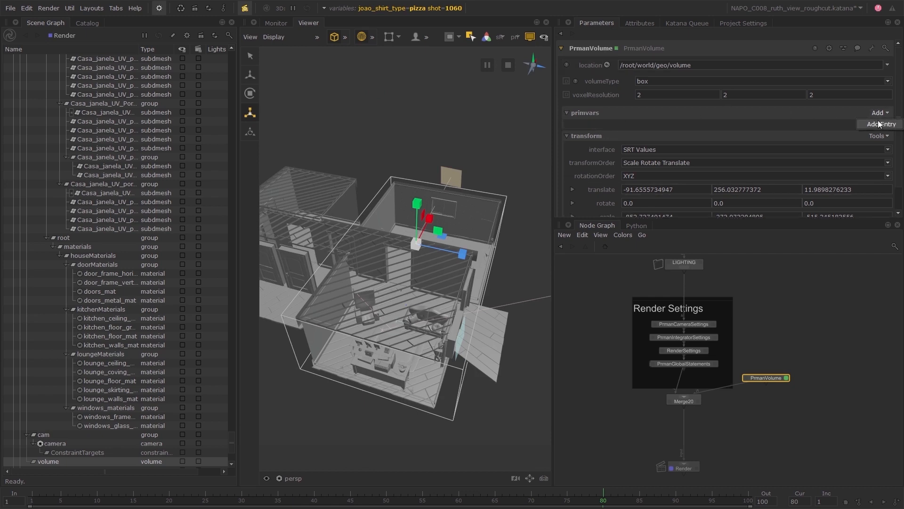
left_click(879, 124)
left_click(667, 150)
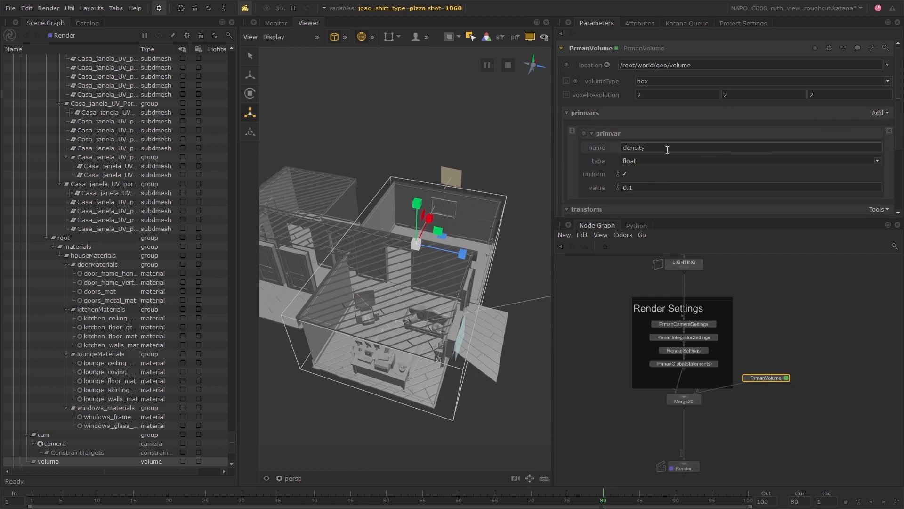
left_click(611, 275)
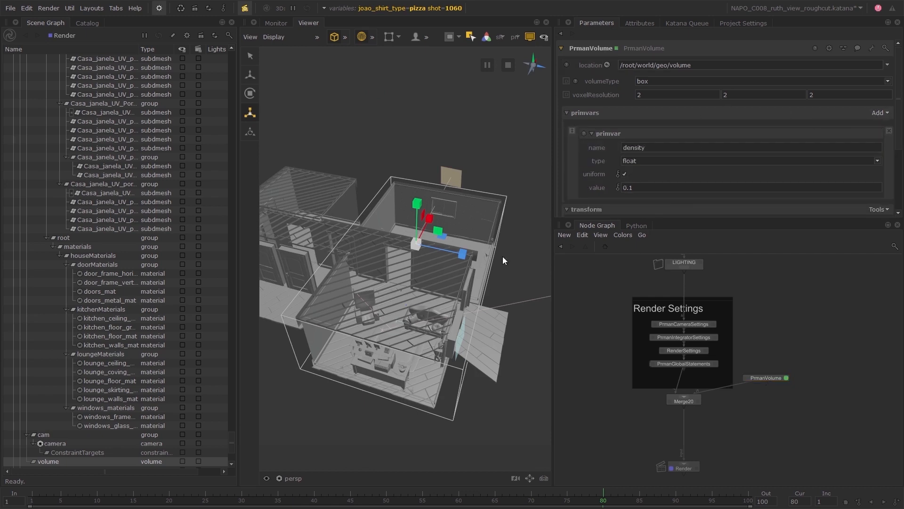
Start simultaneous live renders of only shots 1050 and 1051, excluding the joao_shirt_type variable, and turn off the Viewer's hatched render overlay.
left_click(89, 23)
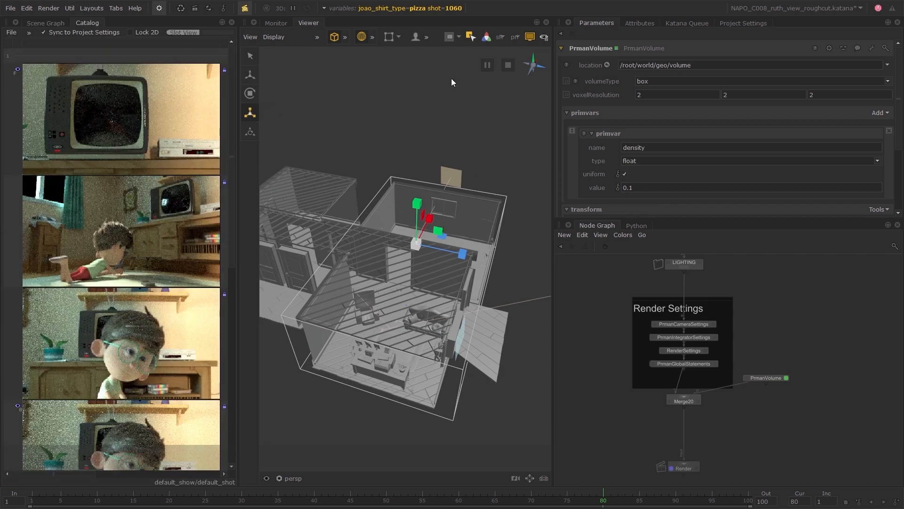
left_click(160, 11)
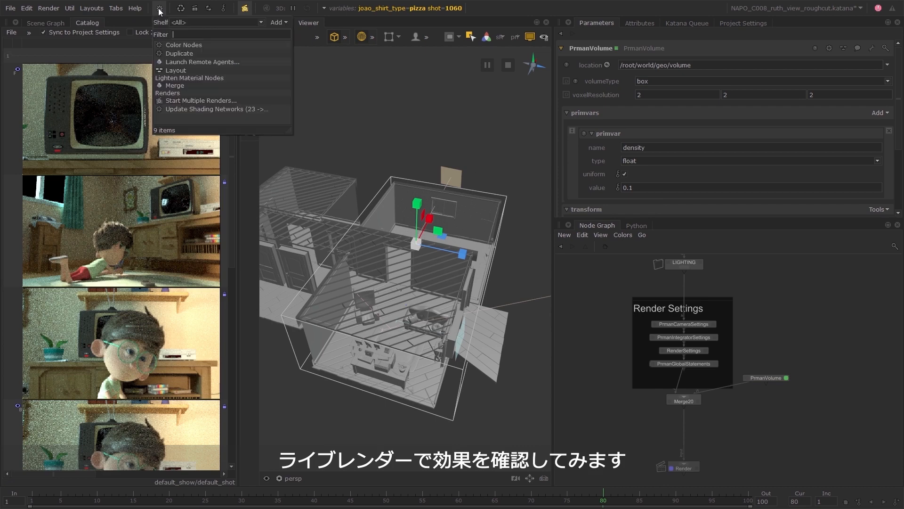
left_click(199, 97)
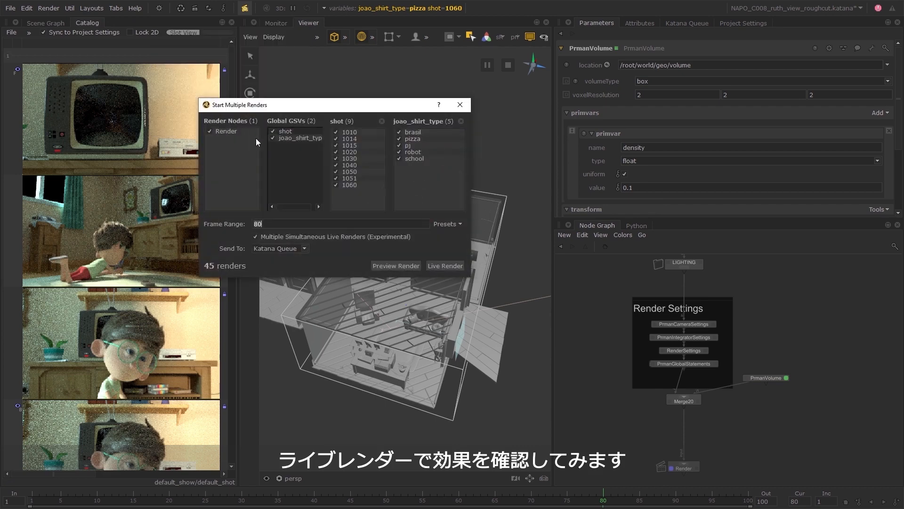
left_click(273, 138)
left_click(335, 183)
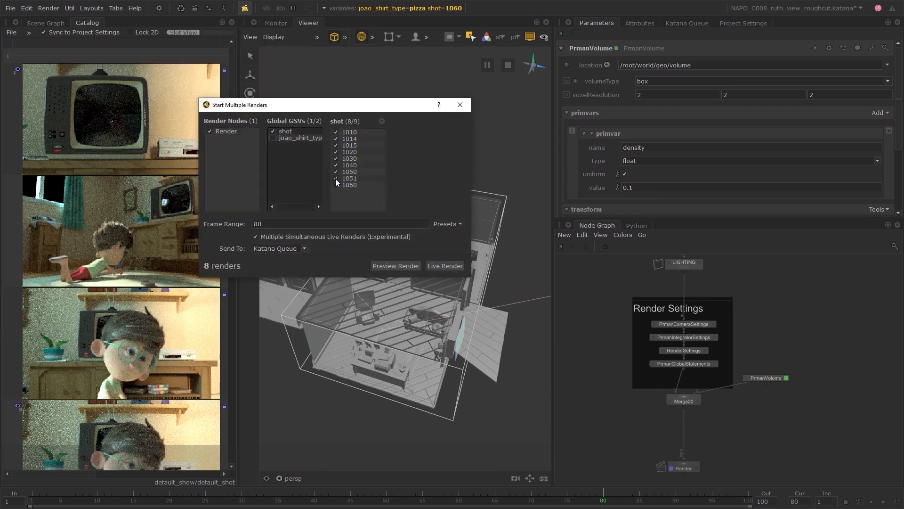
left_click(335, 172)
left_click(335, 164)
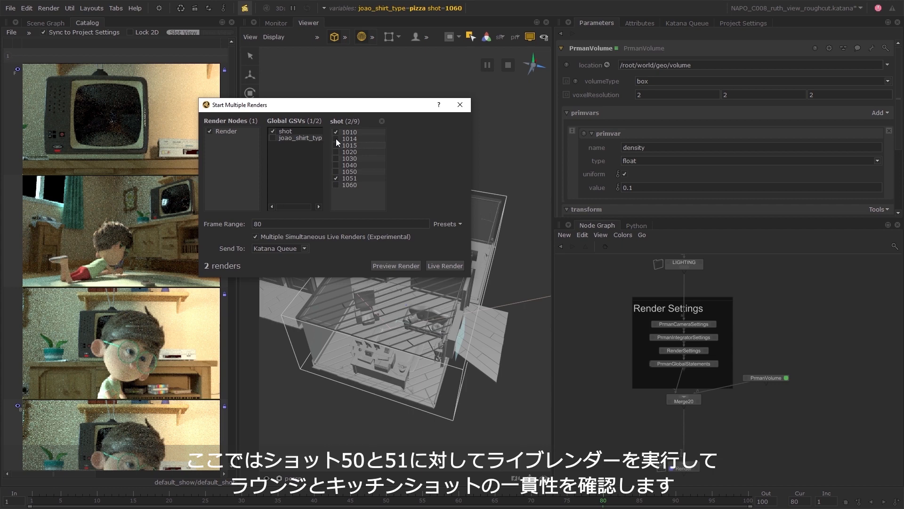
left_click(337, 171)
left_click(450, 267)
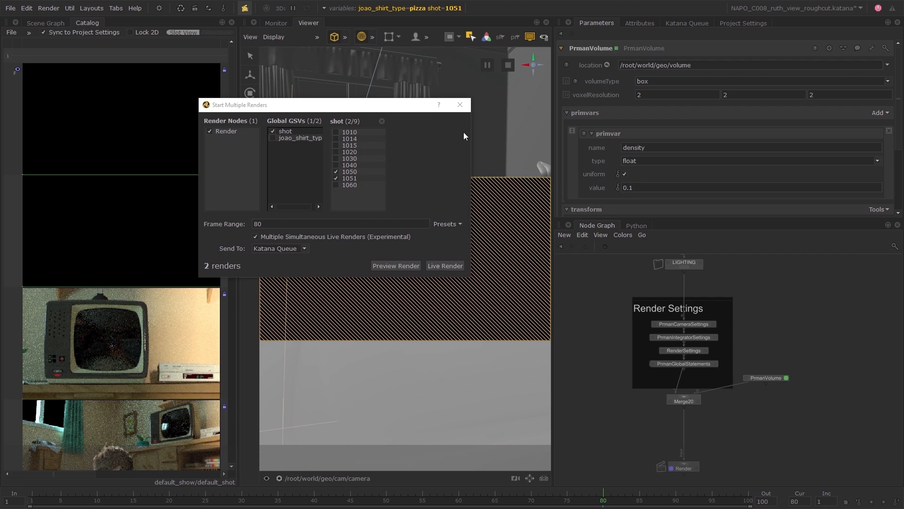
left_click(460, 105)
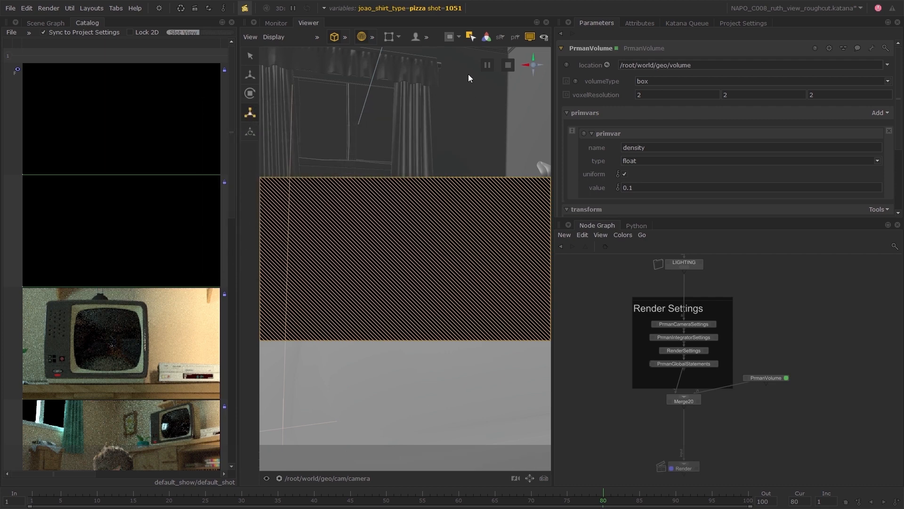
left_click(471, 37)
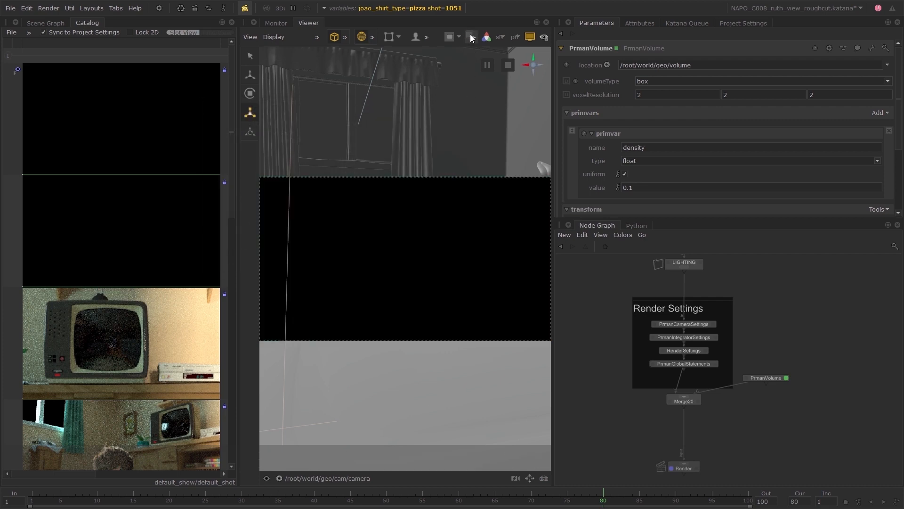
Add a NetworkMaterialCreate node, merge it with PrmanVolume, and feed that merge into Merge20 in place of the direct volume connection.
key("Tab")
type("nmc")
key("Return")
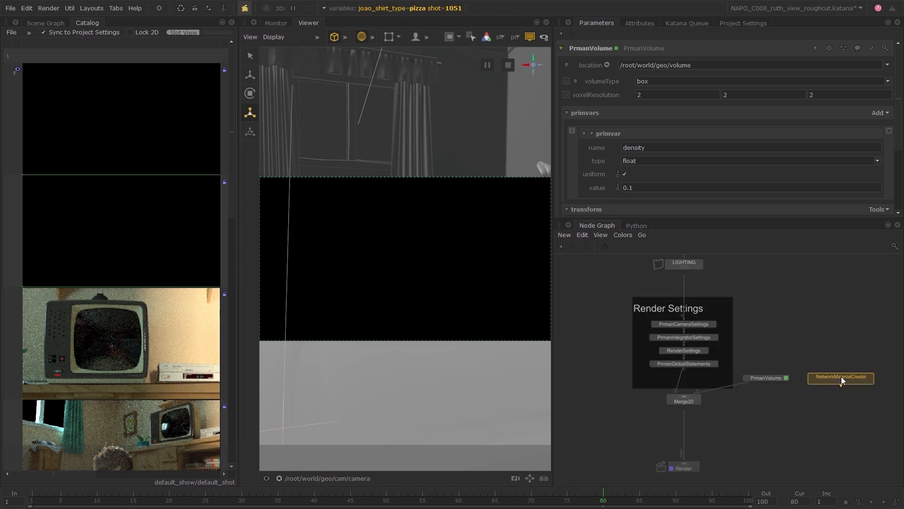
left_click(836, 375)
left_click_drag(769, 359, 828, 400)
key("m")
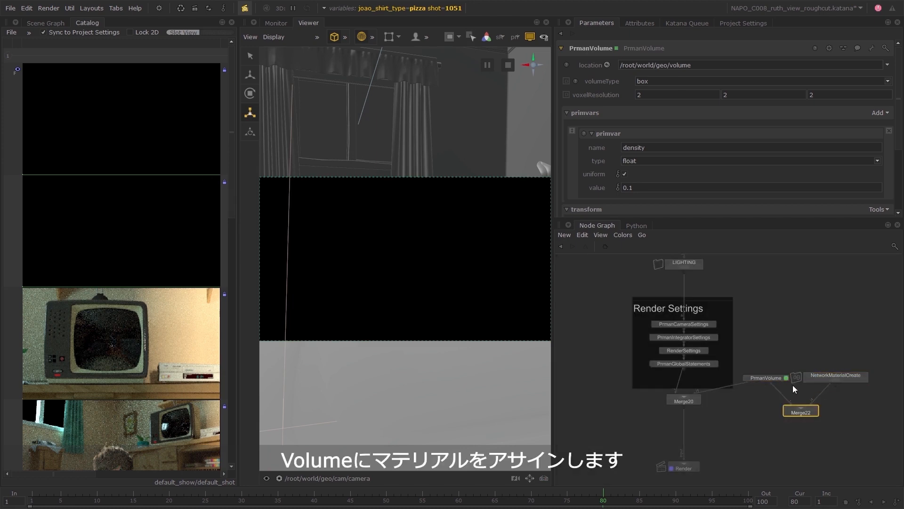
left_click(697, 391)
left_click(791, 414)
Rename the NetworkMaterialCreate node VOLUME_NMC and its material volume_mat.
double_click(833, 373)
type("VOLUME_NMC")
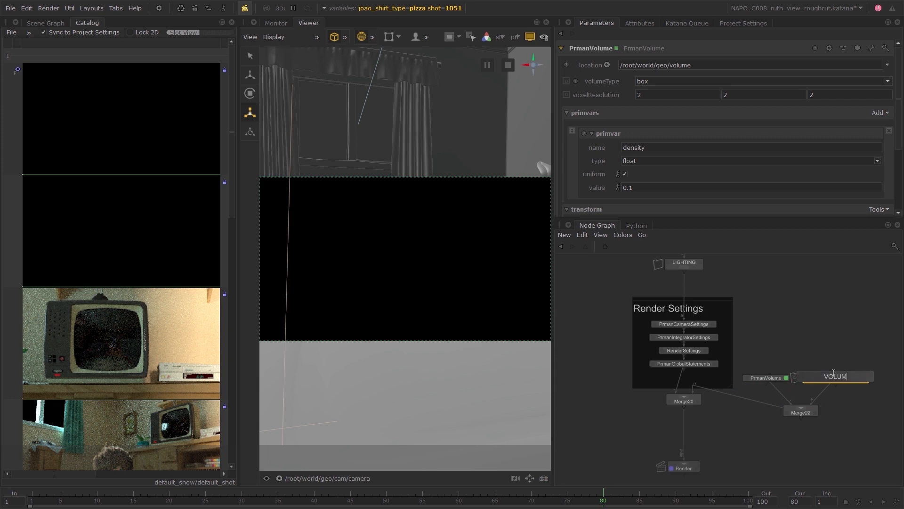
key("Return")
left_click(858, 378)
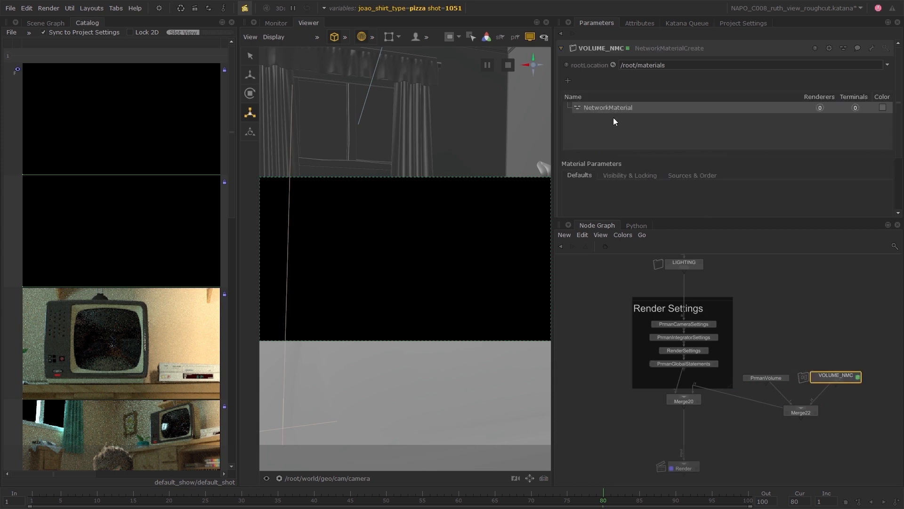
type("volume_mat")
key("Return")
Add a PxrVolume shading node inside VOLUME_NMC and connect its output to volume_mat's prmanBxdf terminal.
left_click(804, 377)
key("Tab")
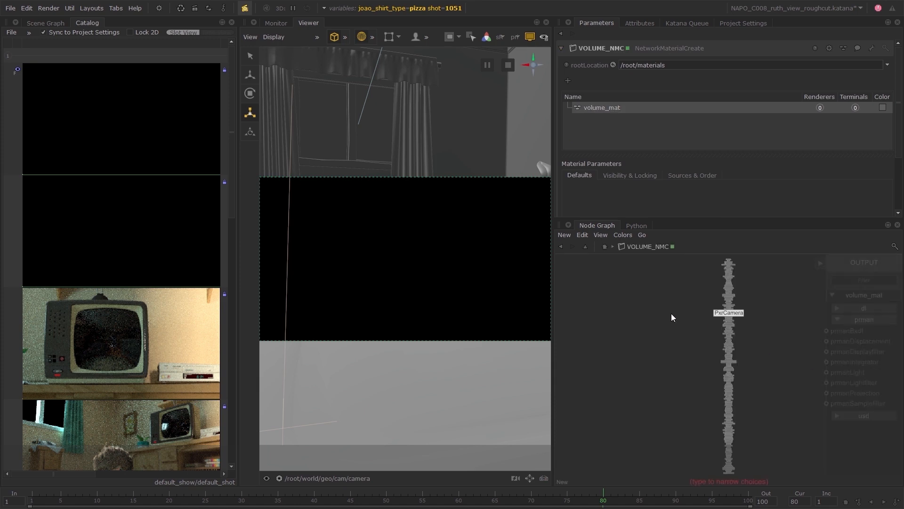
type("pxrv")
key("Down")
key("Down")
key("Down")
key("Down")
key("Down")
key("Down")
key("Return")
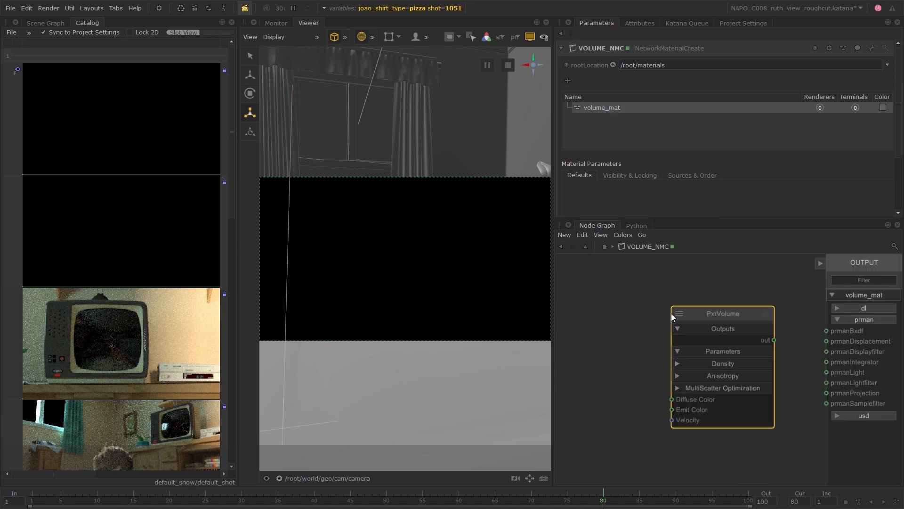
left_click(659, 307)
left_click(762, 334)
left_click(826, 331)
Set PxrVolume's Diffuse Color to a warm peach of 0.9250, 0.7477, 0.6362.
left_click(754, 308)
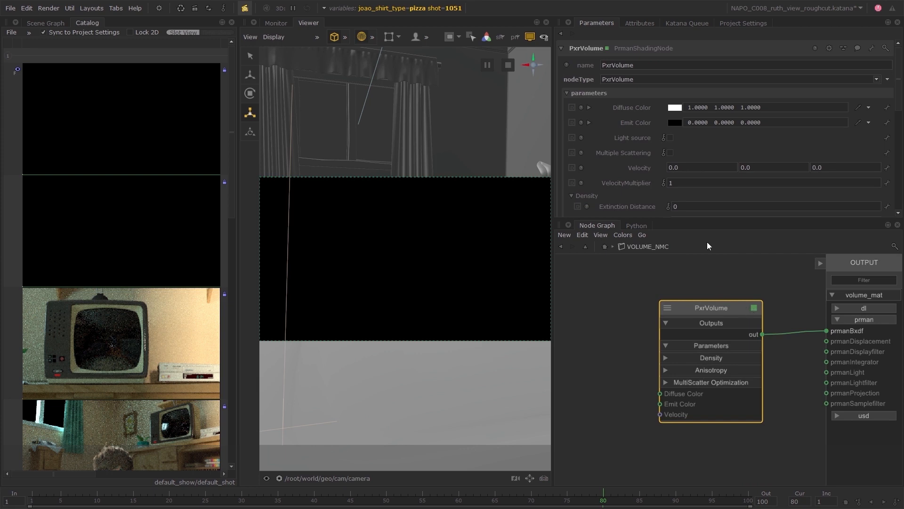
left_click(675, 107)
left_click(316, 169)
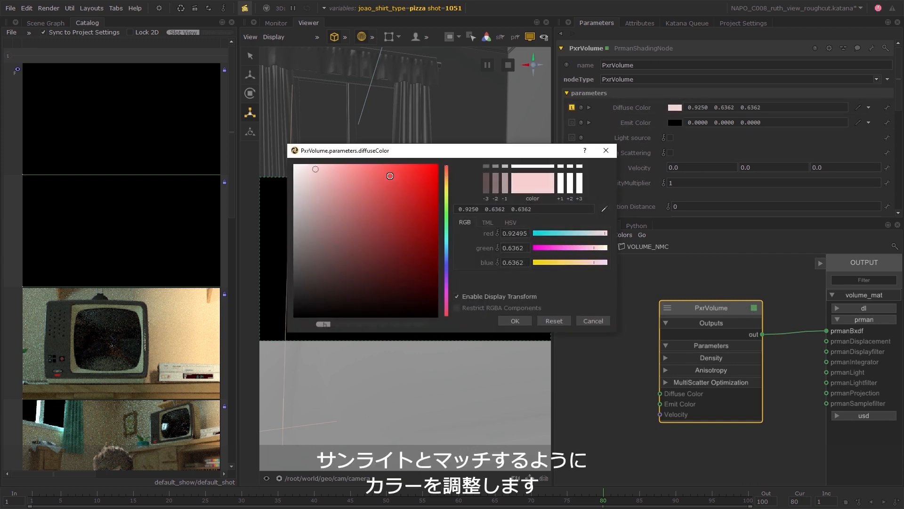
left_click(446, 176)
left_click(515, 320)
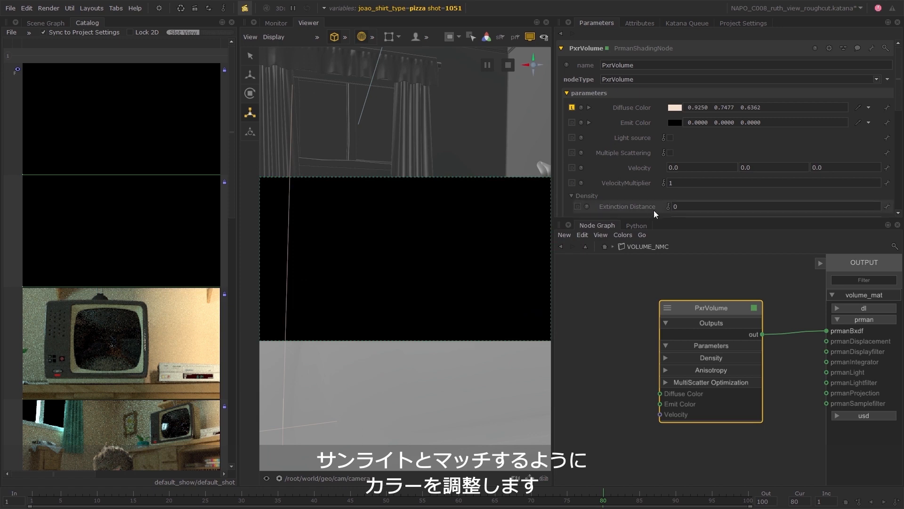
Set PxrVolume's Density Float PrimVar to density.
scroll(674, 188, "down", 2)
type("density")
key("Return")
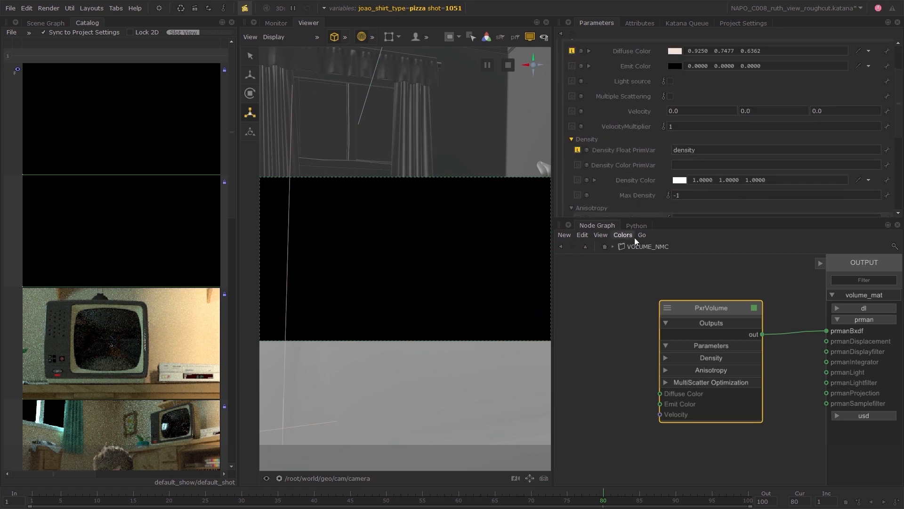
Insert a MaterialAssign node after Merge22 in the main node graph and shift the group of volume nodes up beside the Render Settings backdrop.
left_click(604, 247)
key("m")
key("Up")
key("Return")
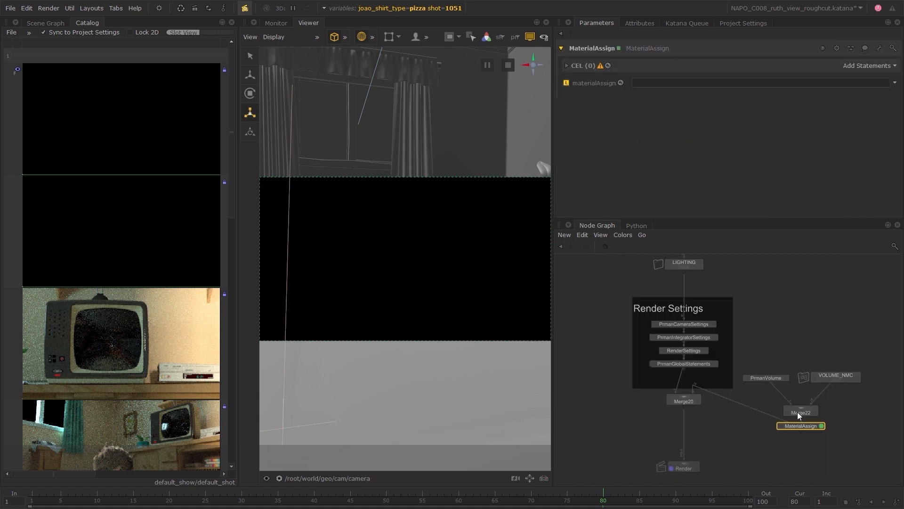
left_click_drag(775, 355, 841, 394)
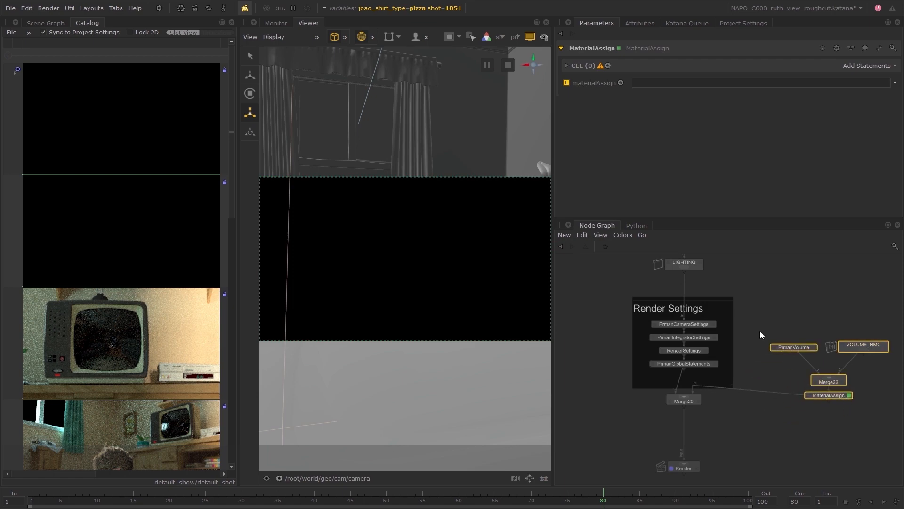
Assign /root/materials/volume_mat to /root/world/geo/volume in the MaterialAssign node.
left_click(52, 23)
middle_click_drag(56, 336, 855, 66)
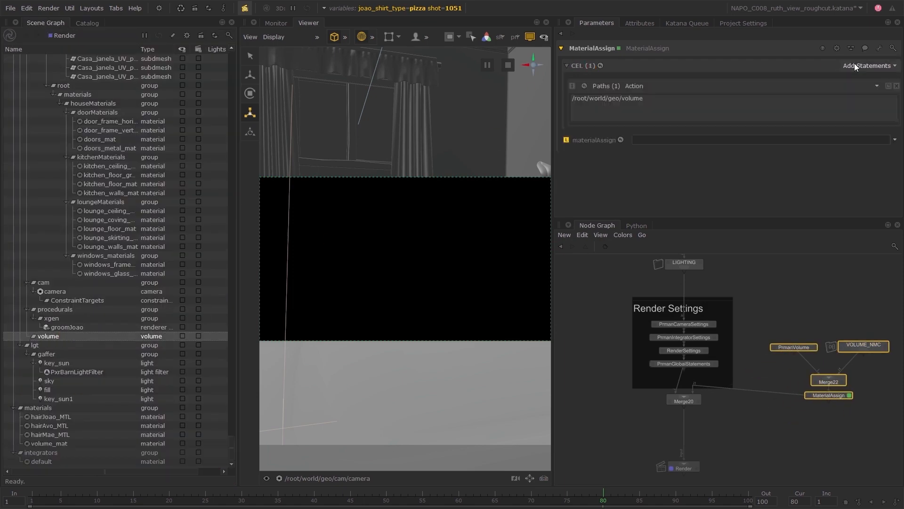
middle_click_drag(49, 443, 649, 140)
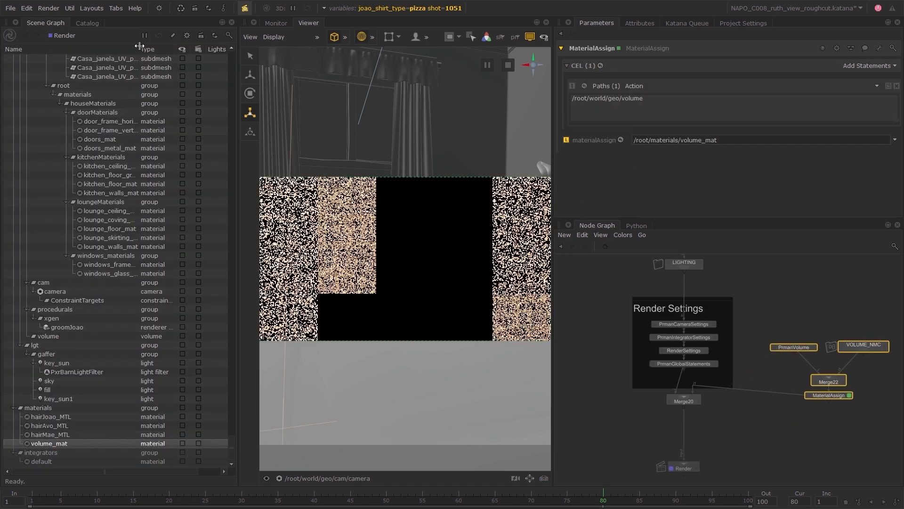
Bring up the render catalog and lower the density primvar value of the PrmanVolume node to 0.0005.
left_click(87, 22)
left_click(805, 323)
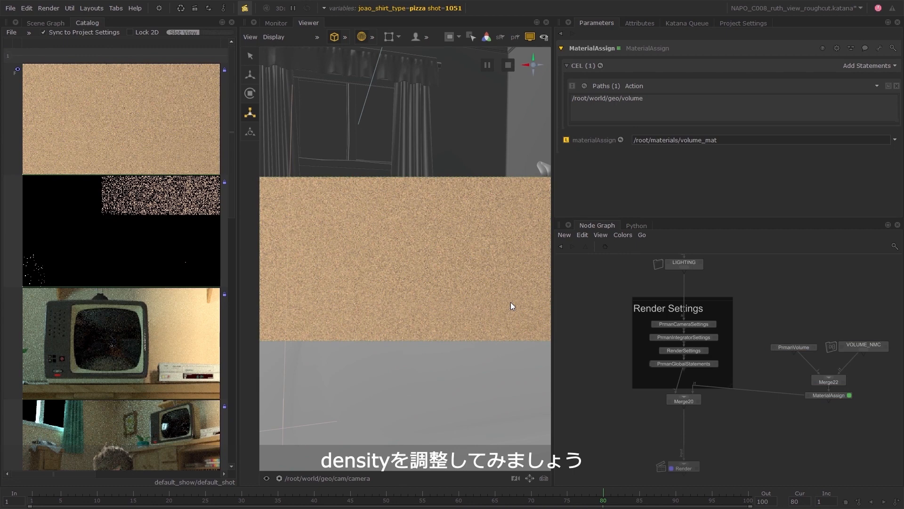
left_click(813, 347)
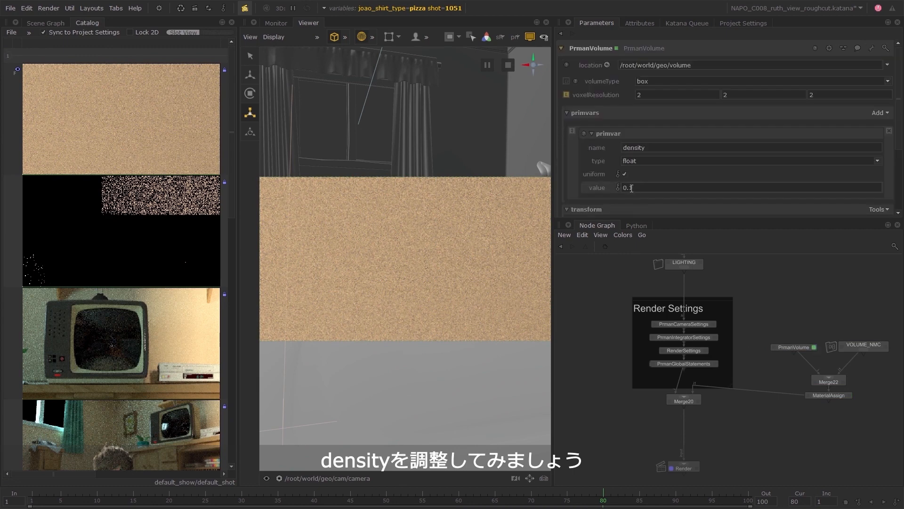
type("05")
key("Return")
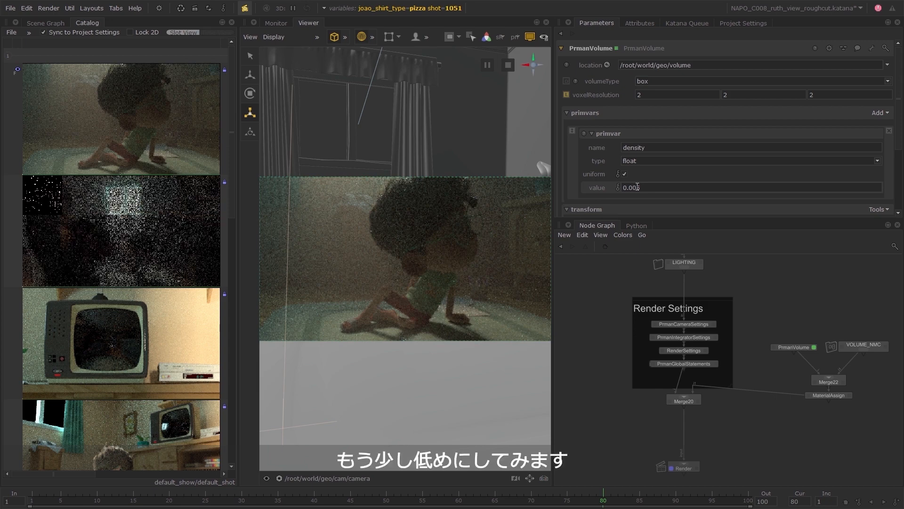
type("05")
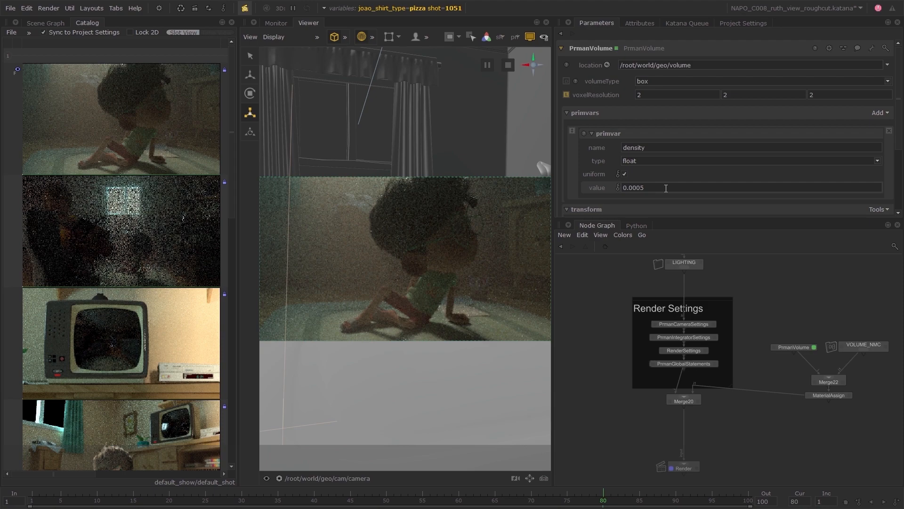
key("Return")
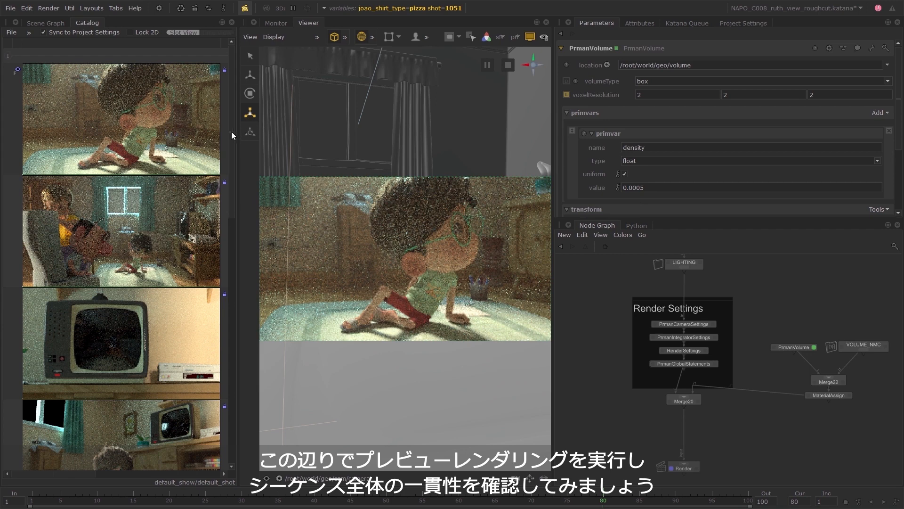
Clear the active interactive render filters and activate only low_res__640x360.
left_click(49, 8)
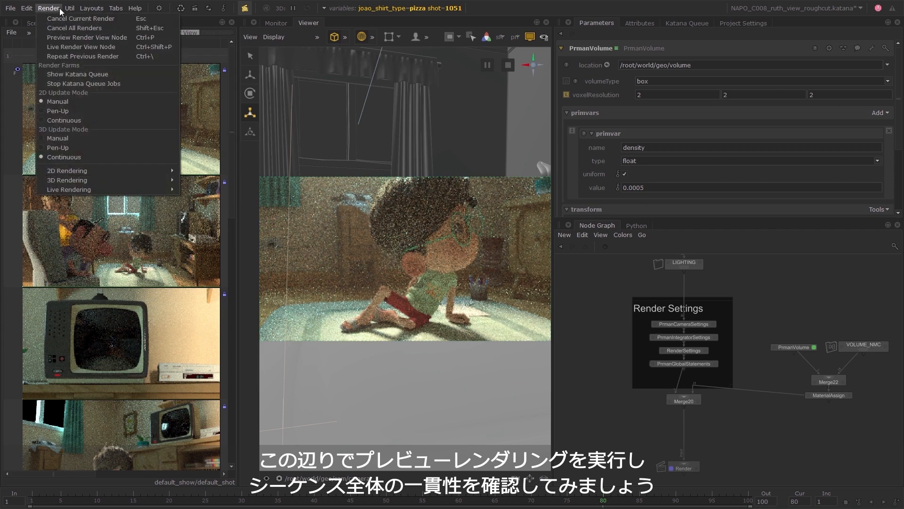
left_click(94, 37)
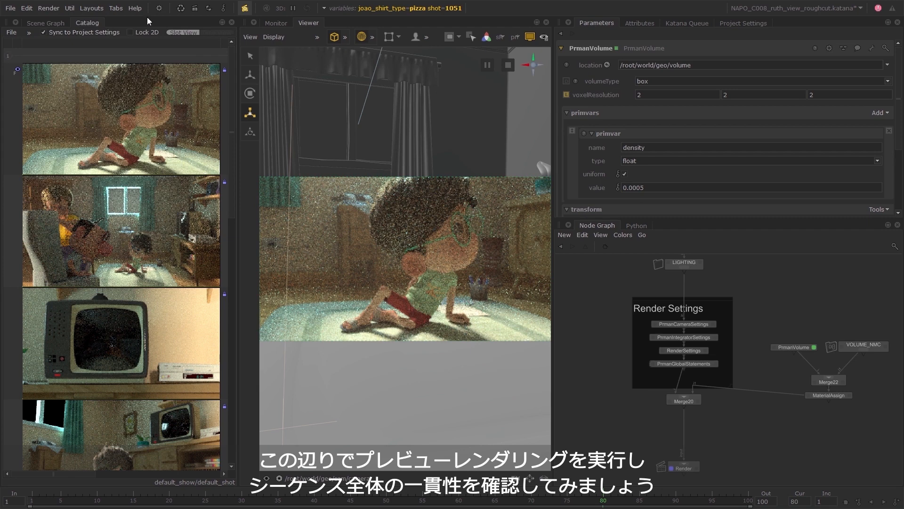
left_click(245, 8)
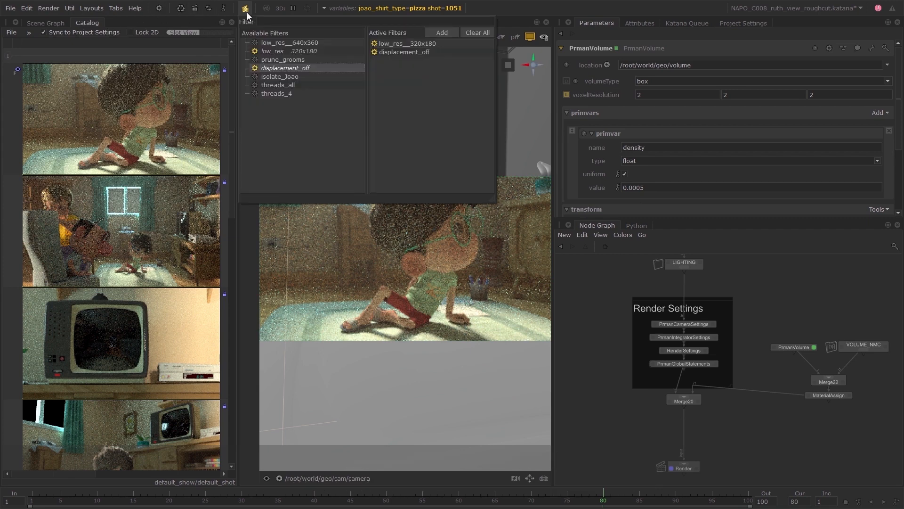
left_click(485, 32)
left_click_drag(328, 44, 413, 52)
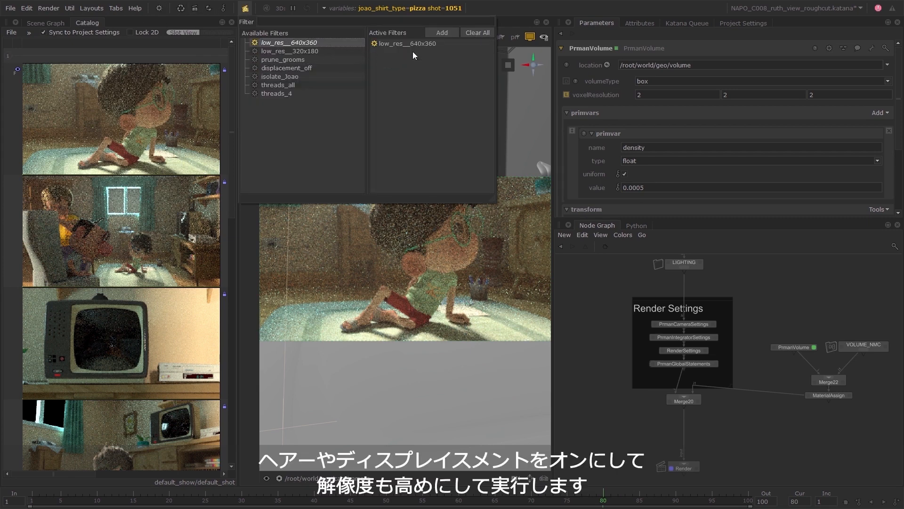
left_click(512, 8)
Start multiple preview renders of all shots at frame 80, leaving the joao_shirt_type variable out of the combinations.
left_click(160, 9)
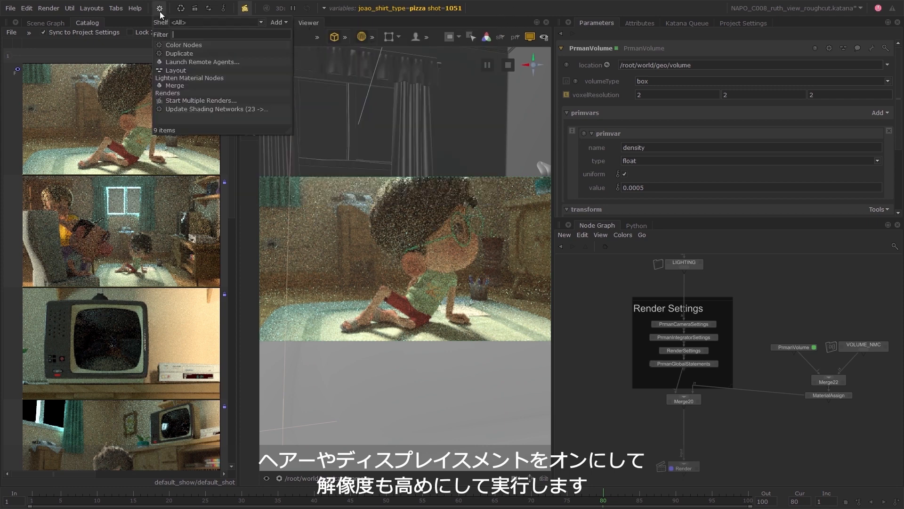
left_click(232, 101)
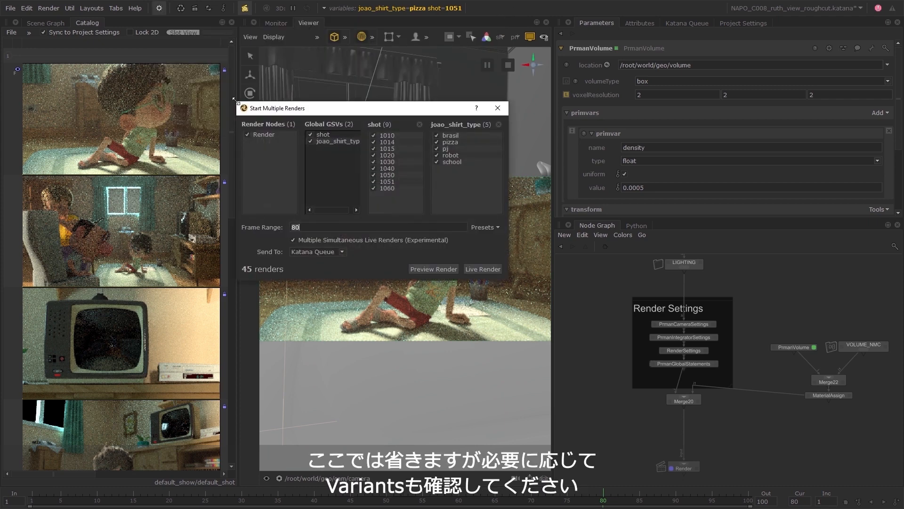
left_click(311, 141)
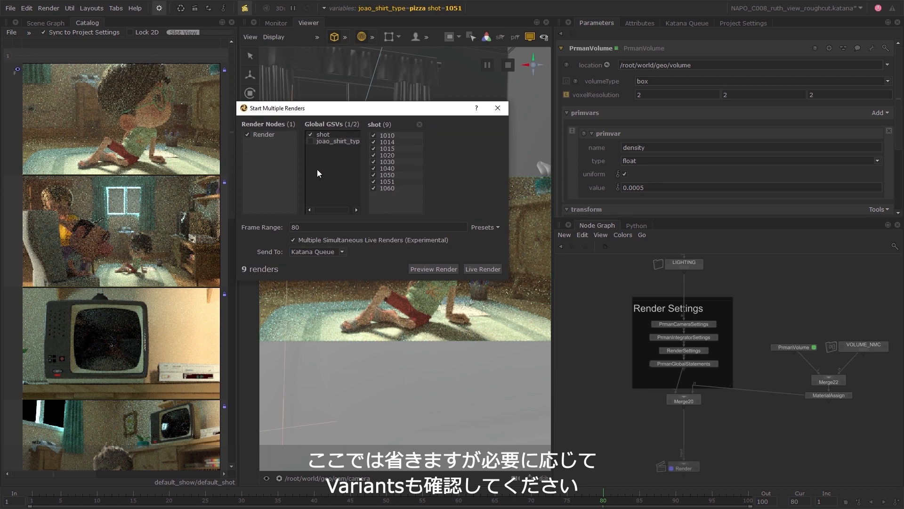
left_click(449, 270)
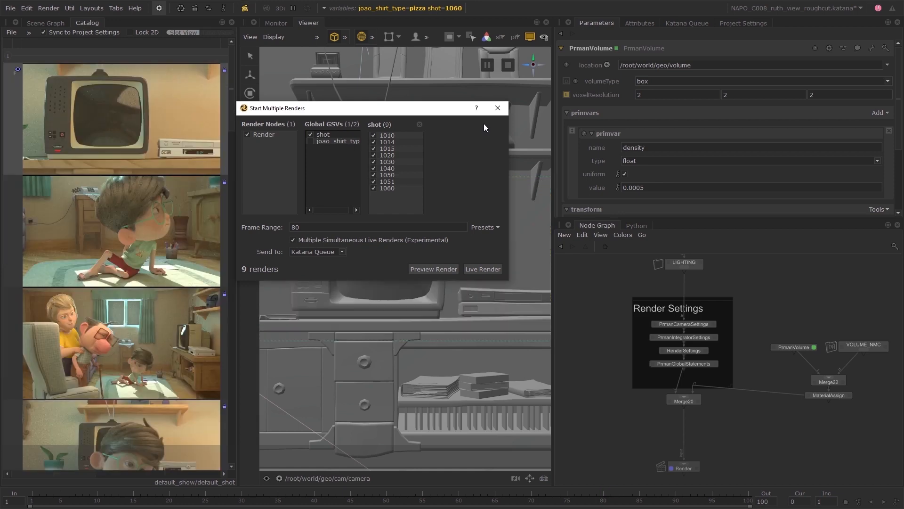
left_click(498, 108)
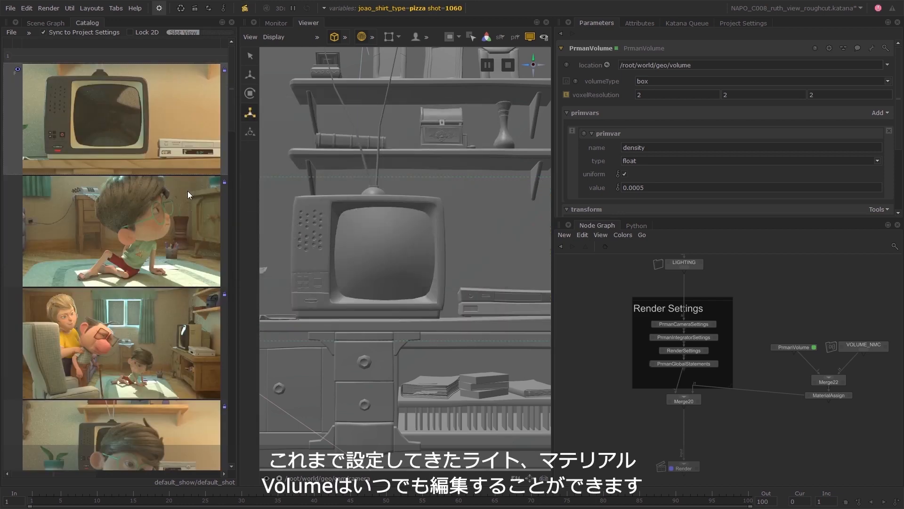
Review the preview renders of the shots in the catalog for consistent lighting across the sequence.
scroll(188, 192, "down", 15)
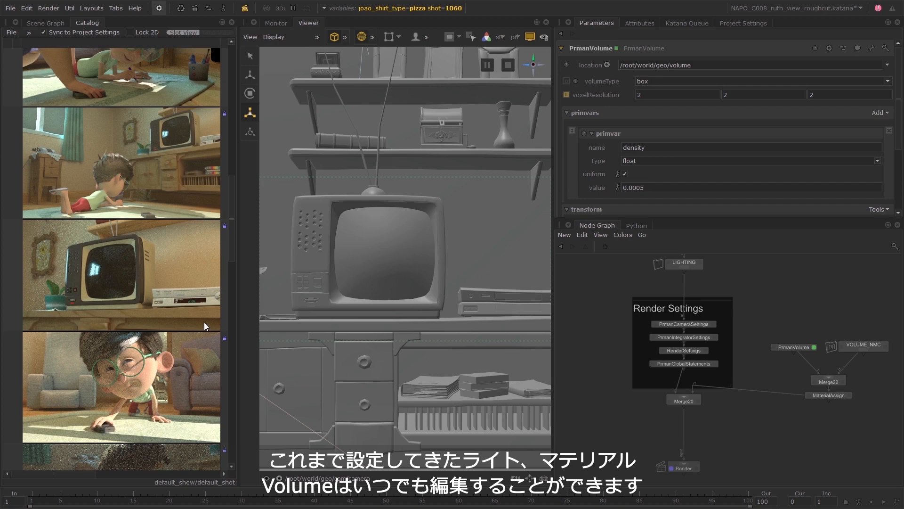
scroll(204, 323, "up", 2)
scroll(204, 325, "up", 2)
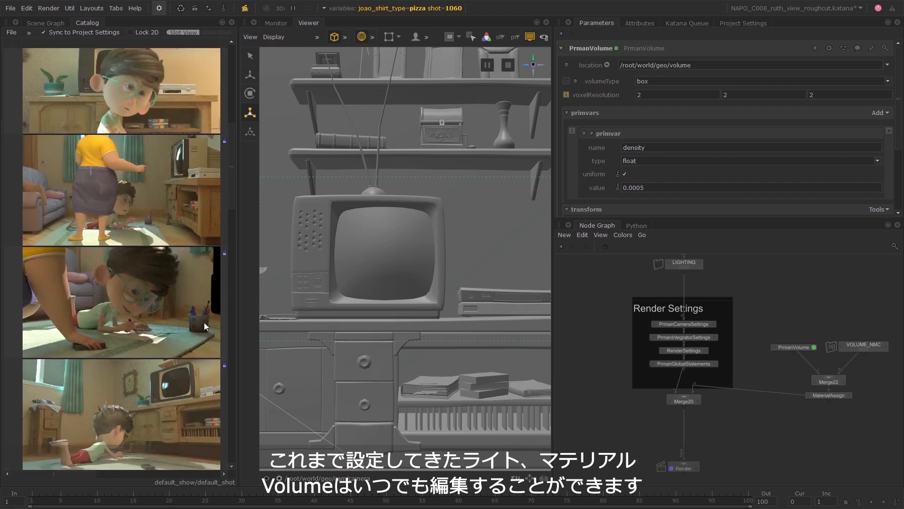
scroll(205, 322, "up", 2)
scroll(204, 325, "up", 2)
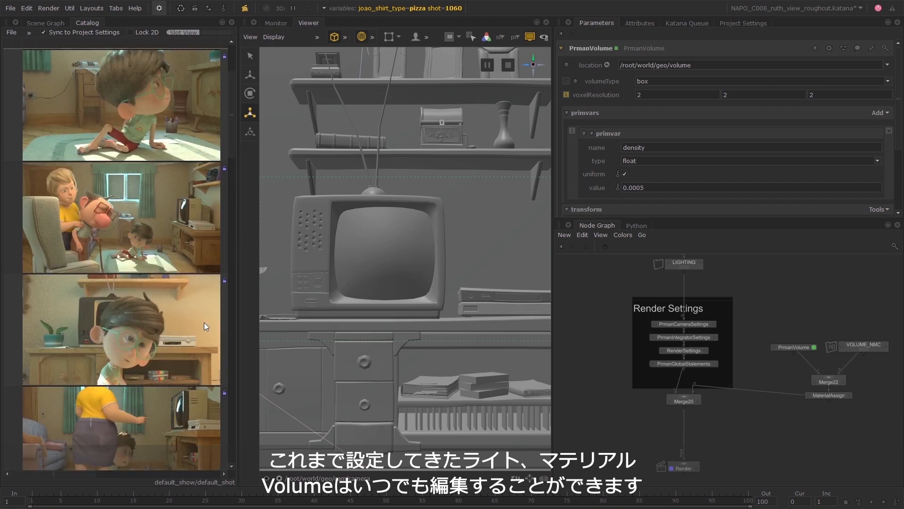
scroll(204, 325, "up", 2)
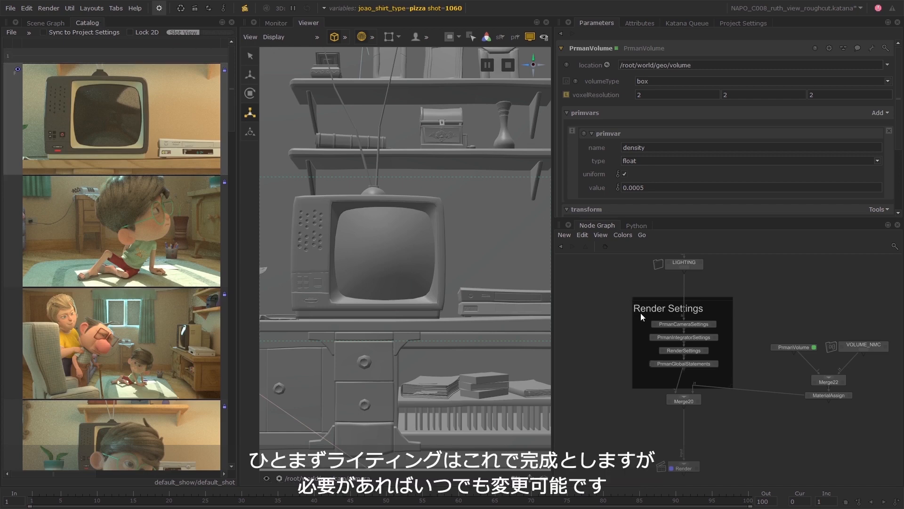
Move the Render node down and to the left below Merge20 to make room for another branch.
middle_click_drag(727, 440, 721, 346)
scroll(708, 382, "up", 2)
middle_click_drag(707, 380, 725, 370)
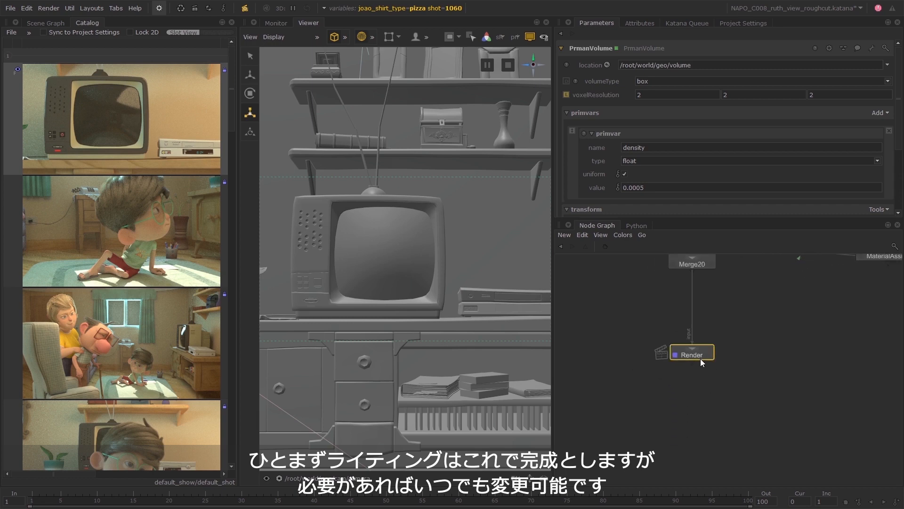
left_click_drag(702, 361, 644, 399)
left_click(699, 376)
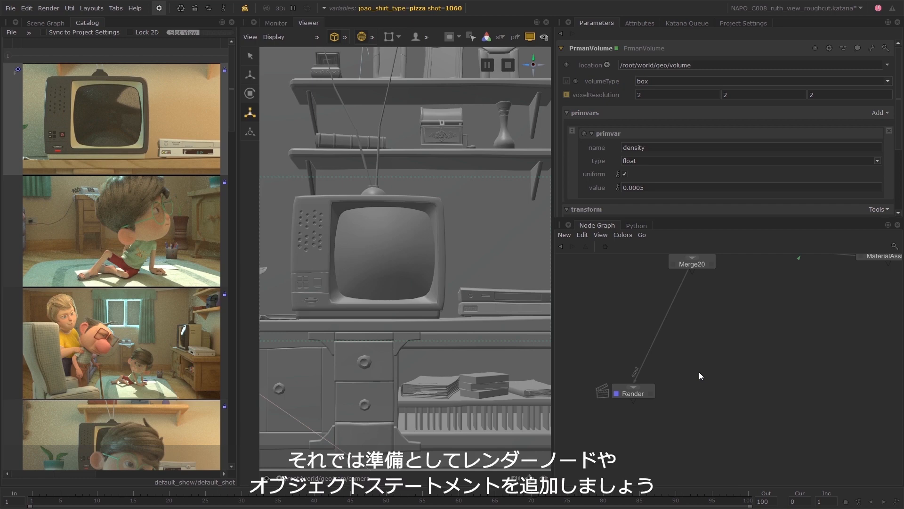
Add a second Render node beside the existing one and connect its input to the Merge20 output.
key("Tab")
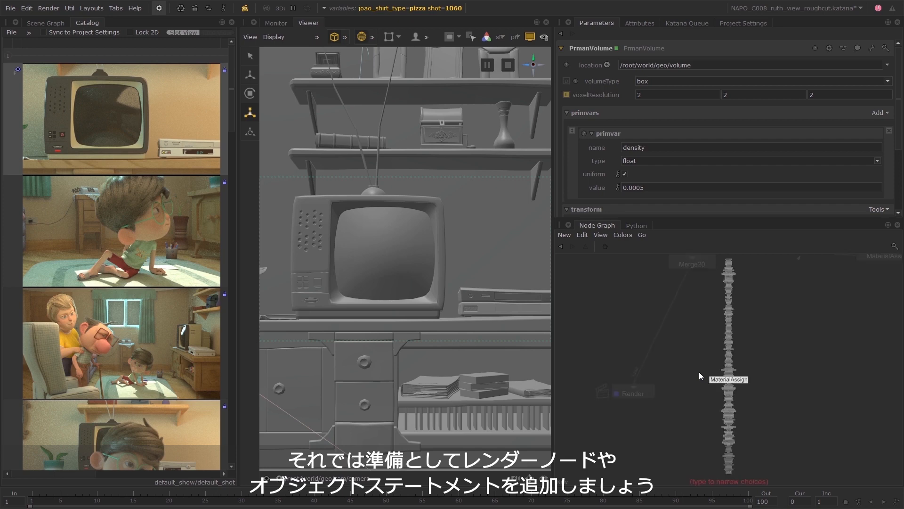
type("render")
key("Up")
key("Up")
key("Up")
key("Return")
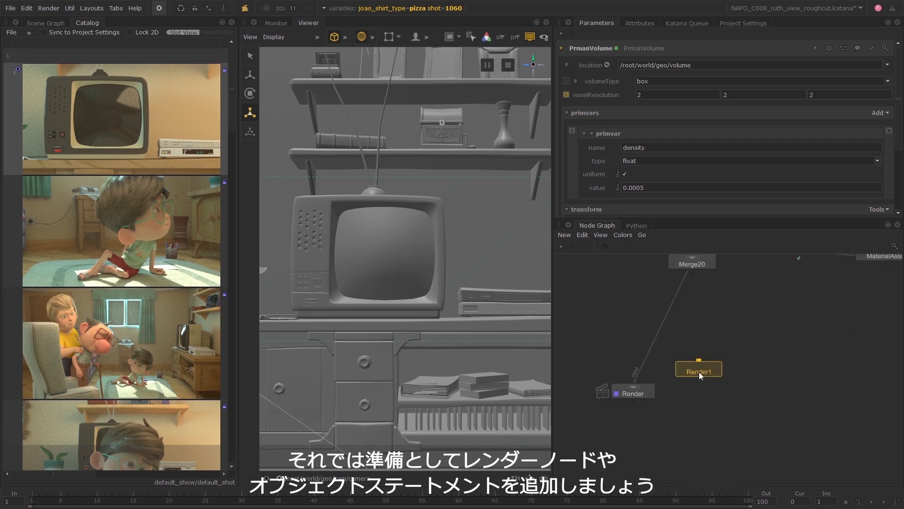
left_click(733, 392)
left_click_drag(729, 385, 693, 272)
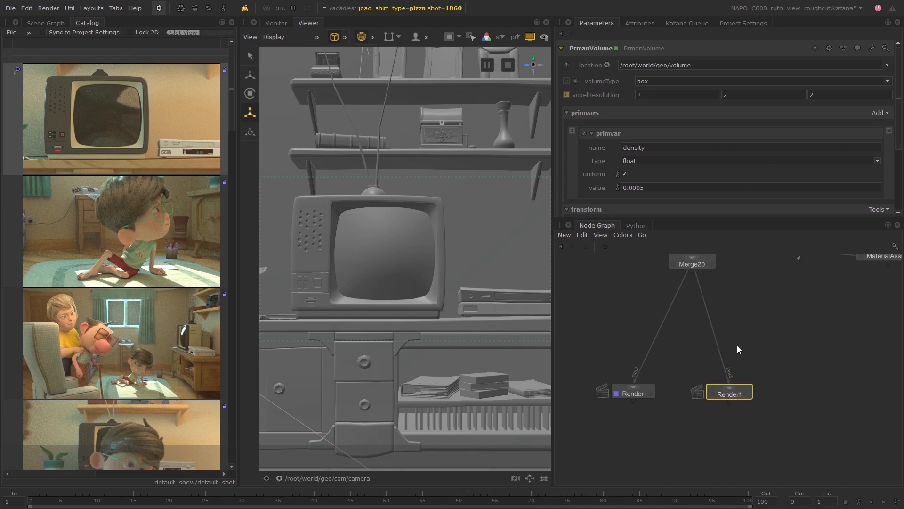
Insert a PrmanObjectStatements node between Merge20 and the new Render1 node.
key("Tab")
type("prmano")
key("Up")
key("Return")
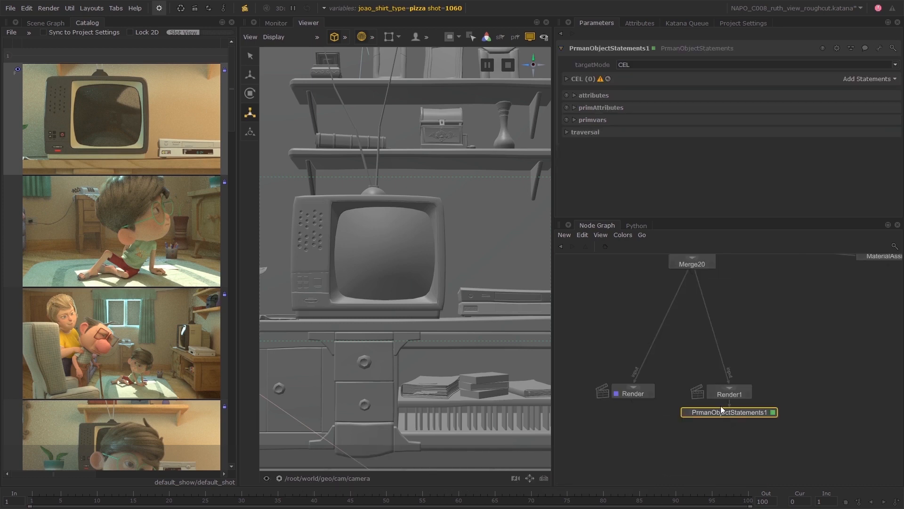
left_click_drag(721, 409, 754, 357)
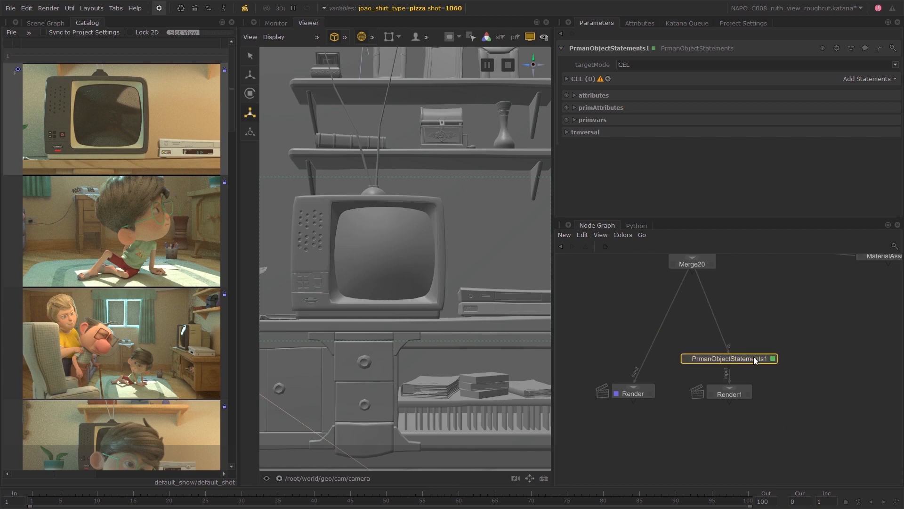
Shift the original Render node further left and rename it ALL, and rename Render1 as ENV.
left_click_drag(645, 393, 626, 391)
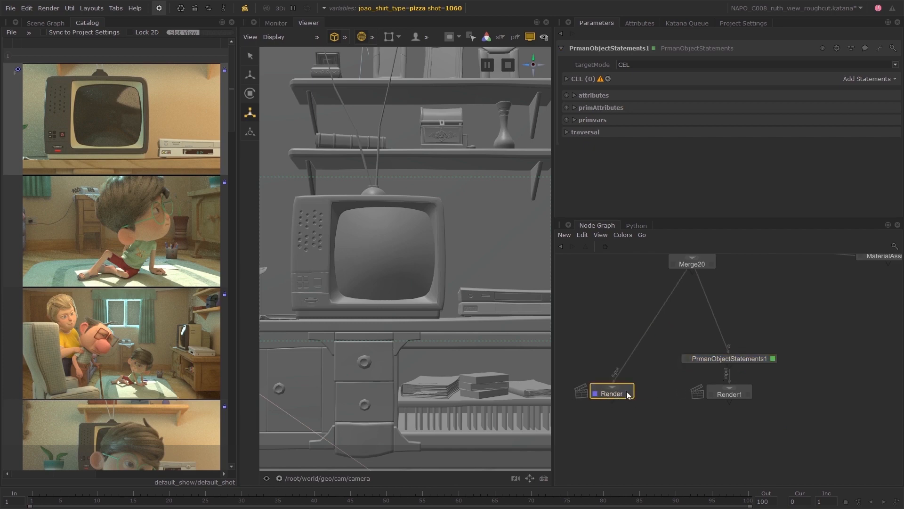
type("nALL")
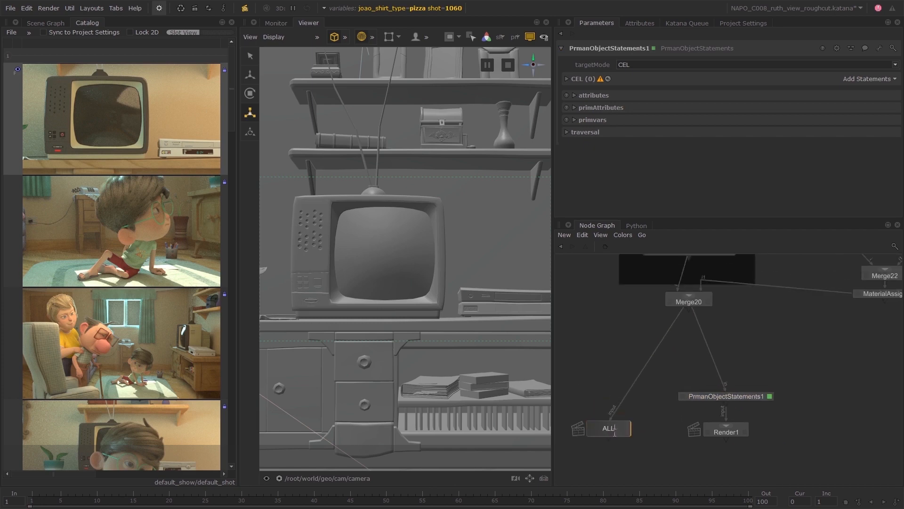
left_click(727, 432)
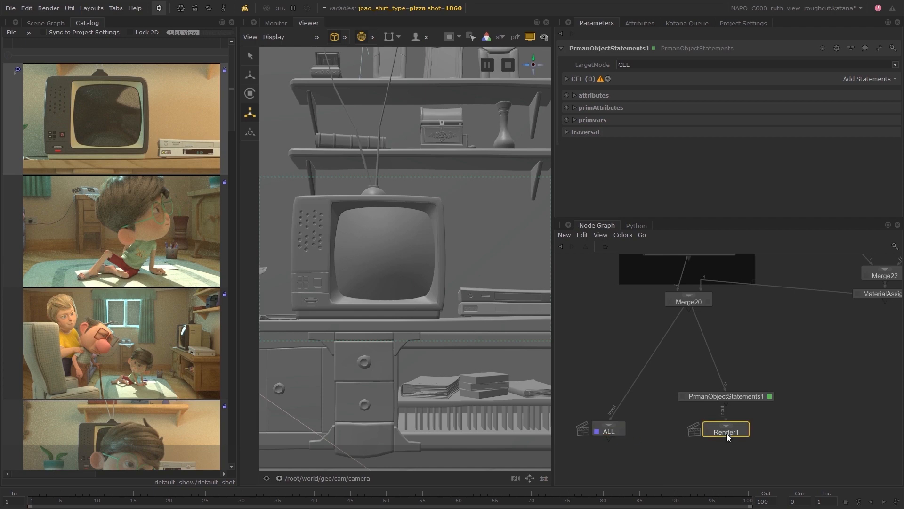
type("V")
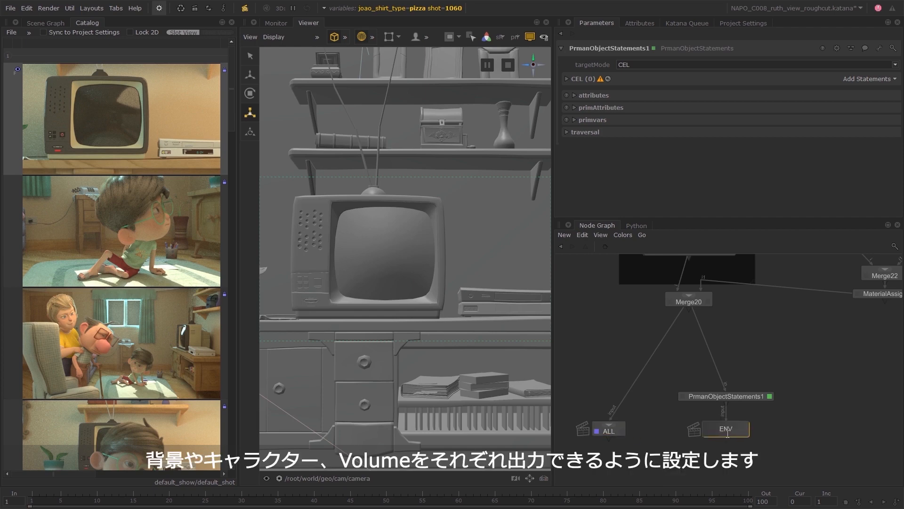
key("Return")
Add the custom CEL statement $char* to PrmanObjectStatements1 and set its Matte attribute to Yes.
left_click(567, 79)
left_click(846, 79)
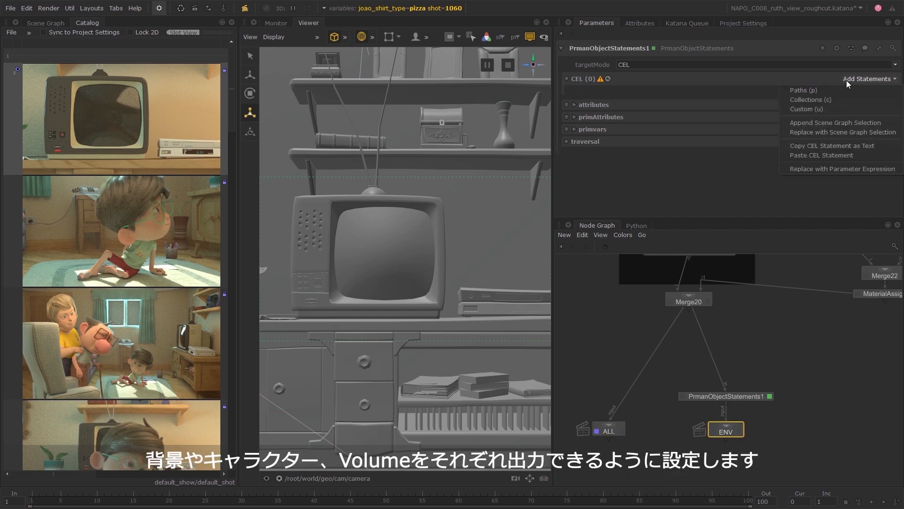
left_click(818, 107)
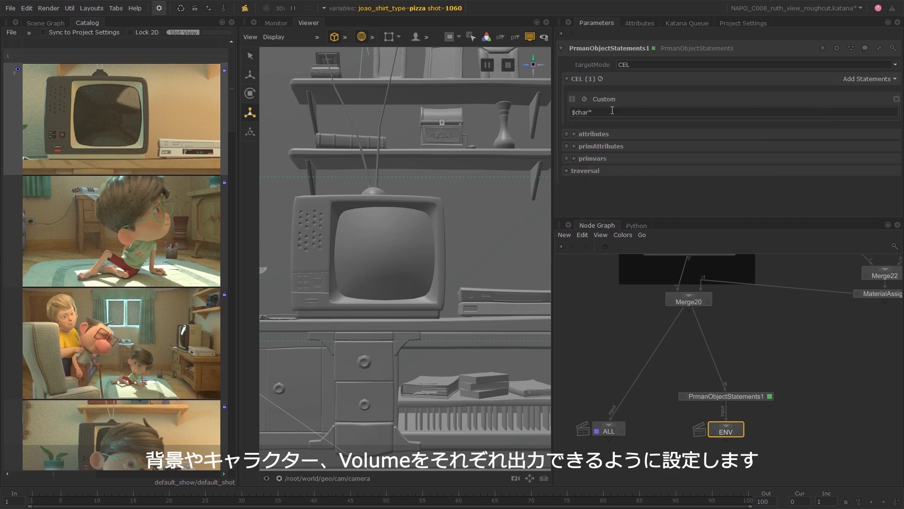
left_click(600, 134)
left_click(674, 148)
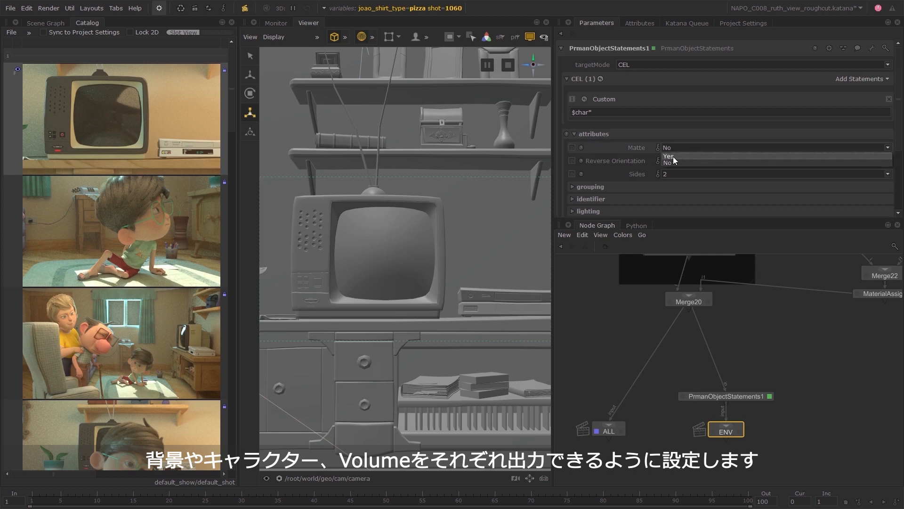
left_click(673, 159)
Rename the PrmanObjectStatements1 node as POS__hide_all_but_env.
left_click(758, 339)
left_click(744, 397)
type("n")
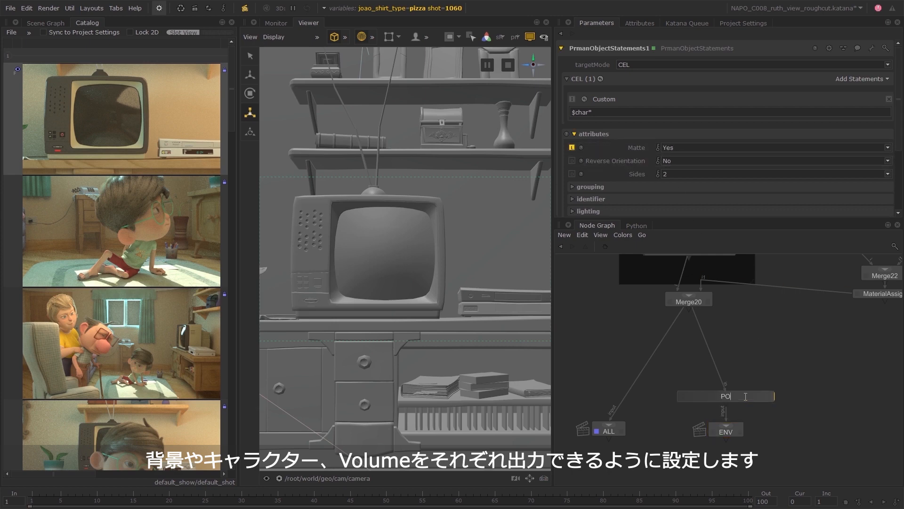
type("POS__hide")
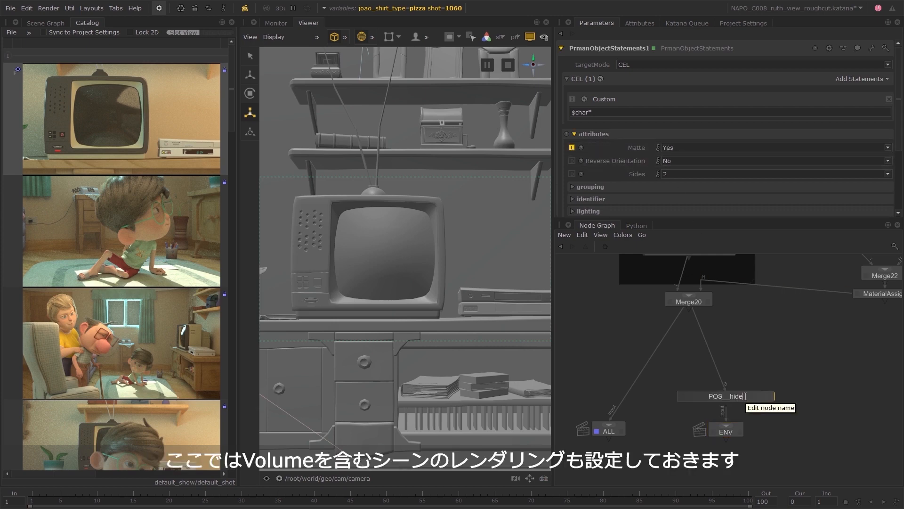
type("_all_but_env")
key("Return")
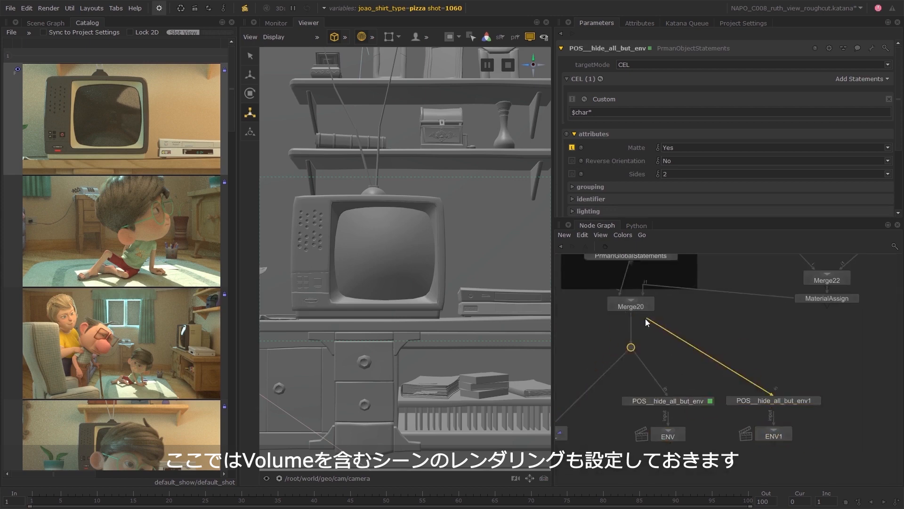
Add dots above both hide nodes and connect the duplicated ENV1 branch to the shared dot below Merge20.
left_click(780, 370)
key("period")
left_click(675, 375)
key("period")
left_click(567, 367)
middle_click_drag(706, 372, 654, 362)
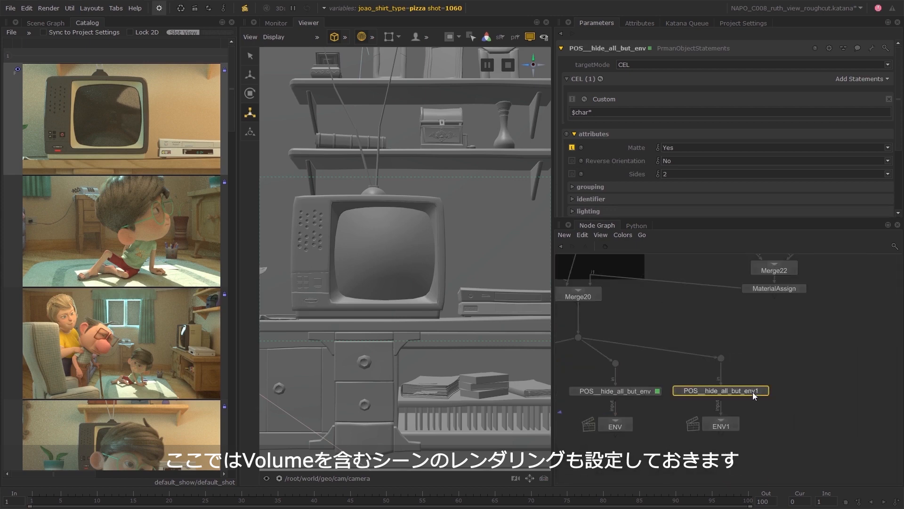
Rename the duplicated branch's nodes POS__hide_all_but_joao and JOAO, and set the CEL statement to $env* $prop* $char* - $charJoao.
double_click(754, 393)
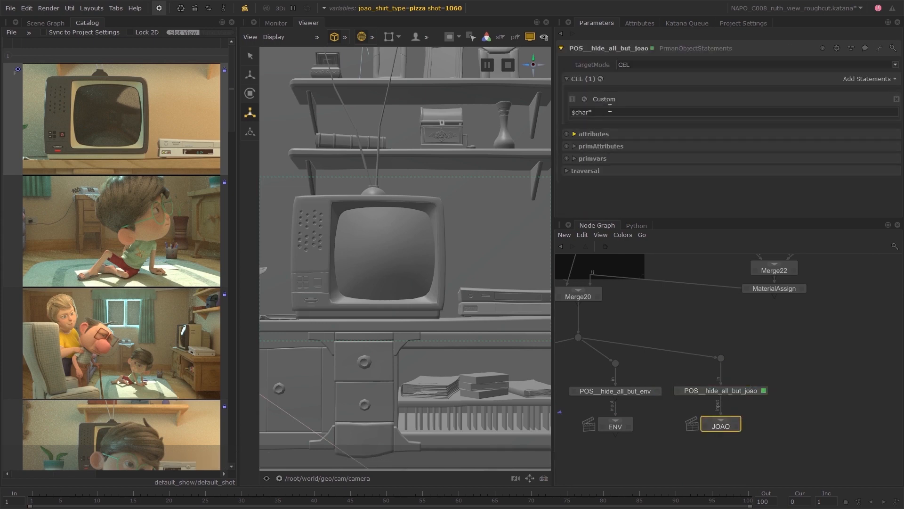
left_click(607, 112)
type("p")
key("BackSpace")
type("env* $prop*")
key("End")
type("- $charJoao")
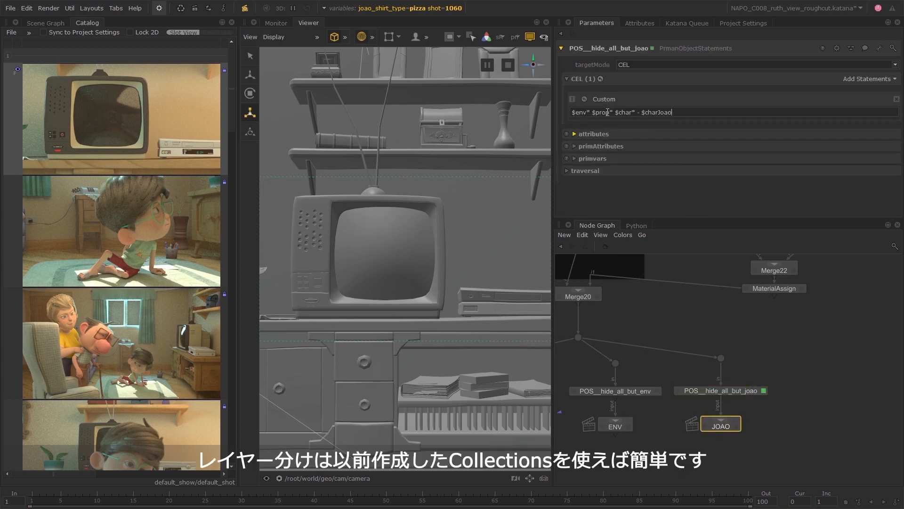
Duplicate the JOAO branch off the shared dot as POS__hide_all_but_mae and MAE, with the CEL statement $env* $prop* $char* - $charMae.
left_click(723, 391, "shift")
key("ctrl+c")
scroll(731, 424, "down", 2)
key("ctrl+v")
left_click(796, 409)
key("period")
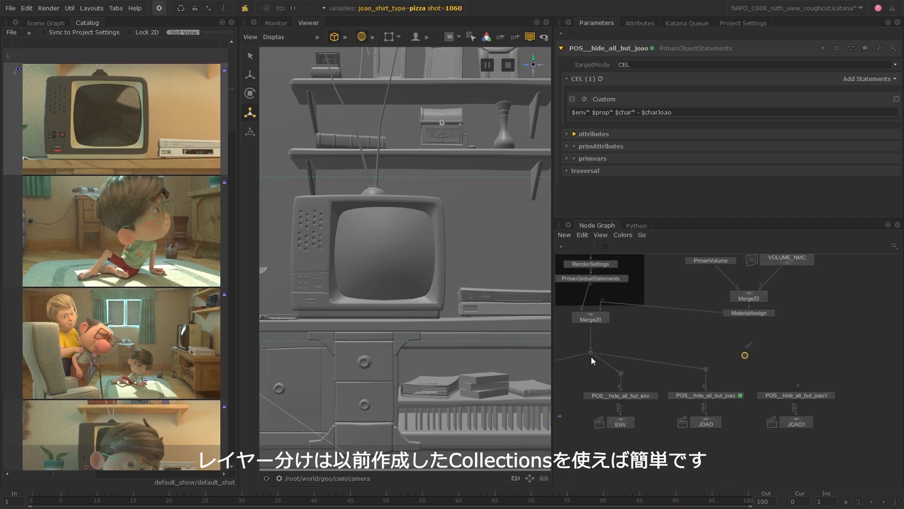
left_click_drag(591, 357, 744, 354)
left_click_drag(745, 356, 796, 358)
left_click(795, 395)
left_click(796, 422)
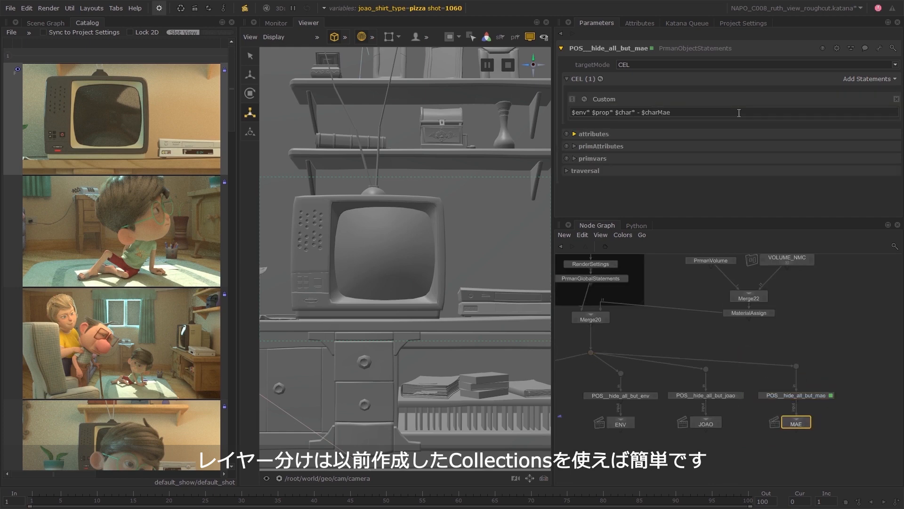
Add another branch with nodes POS__hide_all_but_avo and AVO, using the CEL statement $env* $prop* $char* - $charAvo.
middle_click_drag(890, 422, 788, 417)
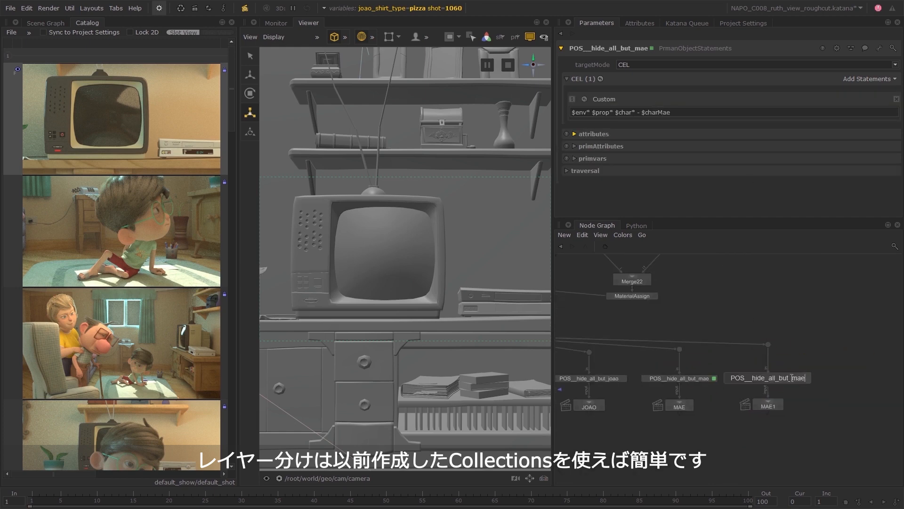
left_click(777, 404)
type("Avo")
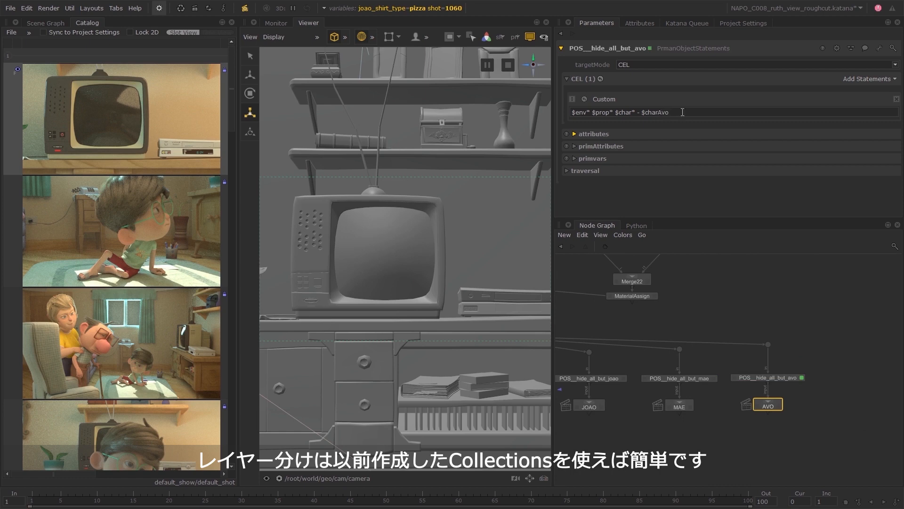
Add a branch with nodes POS__hide_all_but_volumes and VOLUMETRICS, connected to the shared dot through a new dot.
left_click(805, 383)
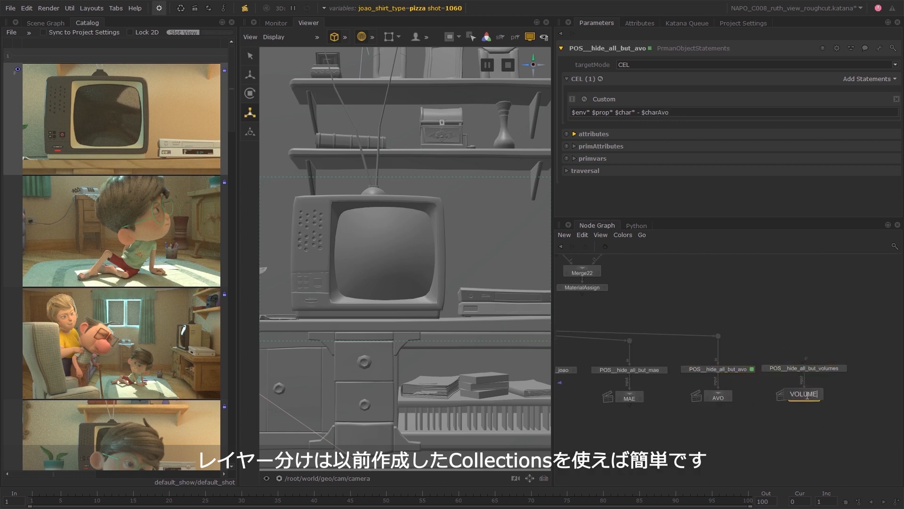
scroll(798, 389, "down", 3)
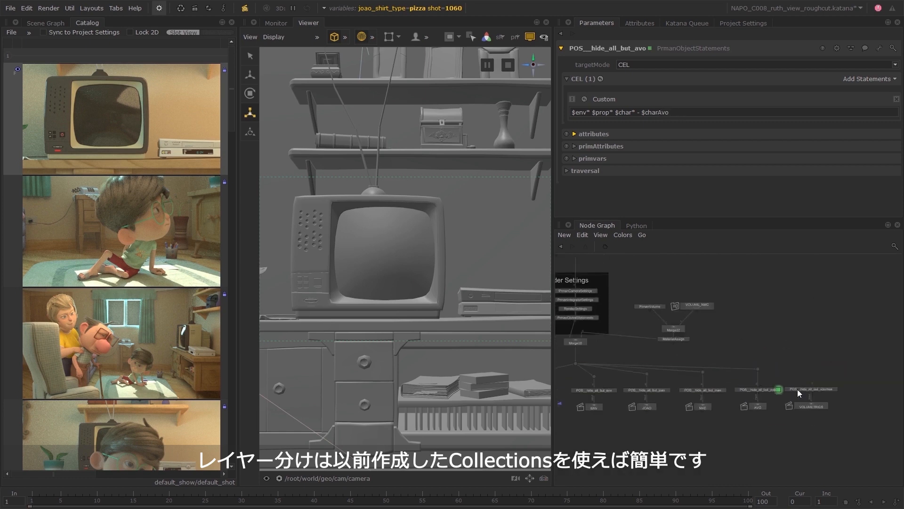
key("Tab")
type("dot")
key("Return")
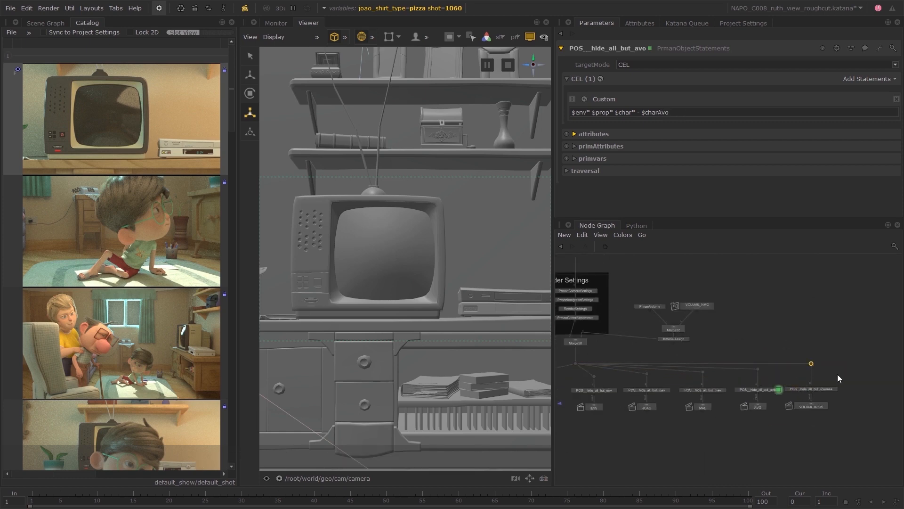
Take Merge20 out of the main chain, wire PrmanGlobalStatements directly to the shared dot, and feed Merge20 from that dot.
left_click(580, 343, "shift")
left_click_drag(730, 291, 733, 342)
left_click(712, 344)
left_click(577, 322)
left_click(606, 323)
left_click(575, 363)
middle_click_drag(777, 337, 666, 344)
left_click_drag(733, 346, 836, 354)
middle_click_drag(735, 415, 836, 415)
left_click_drag(843, 446, 525, 366)
left_click_drag(645, 387, 662, 416)
left_click(801, 365)
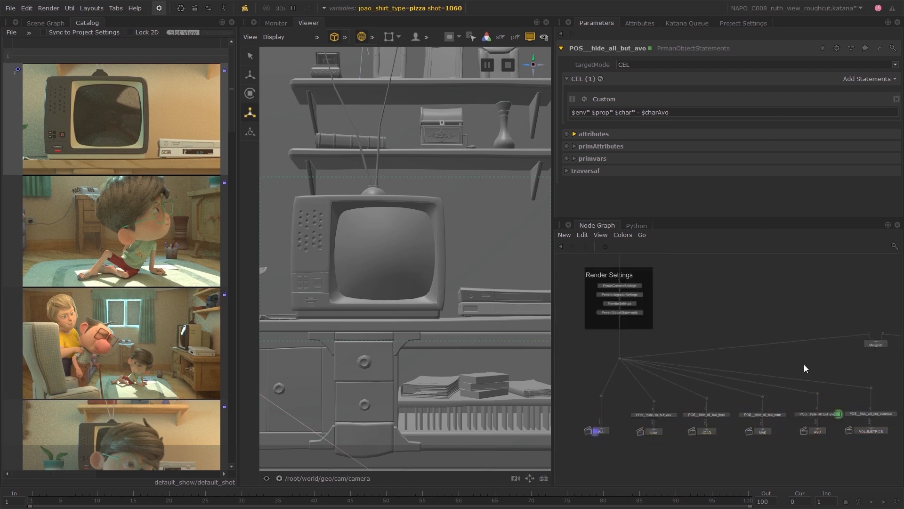
Place Merge20 above the VOLUMETRICS branch and arrange the volume nodes directly above it.
middle_click_drag(804, 363, 690, 380)
left_click_drag(762, 364, 758, 394)
middle_click_drag(796, 382, 755, 396)
left_click_drag(772, 383, 864, 326)
left_click_drag(837, 338, 762, 338)
middle_click_drag(747, 338, 771, 319)
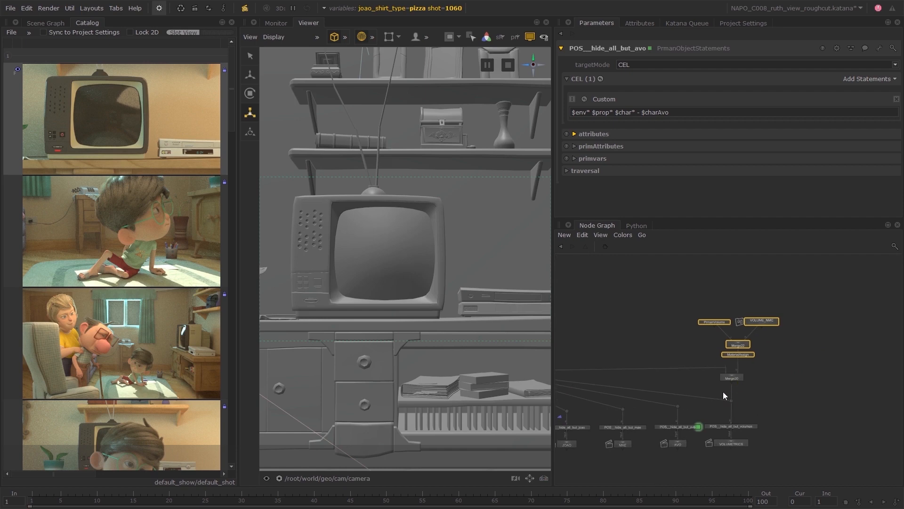
Reduce the CEL statement of POS__hide_all_but_volumes to $env* $prop* $char*.
left_click(754, 424)
scroll(754, 425, "up", 3)
left_click_drag(635, 112, 701, 114)
key("BackSpace")
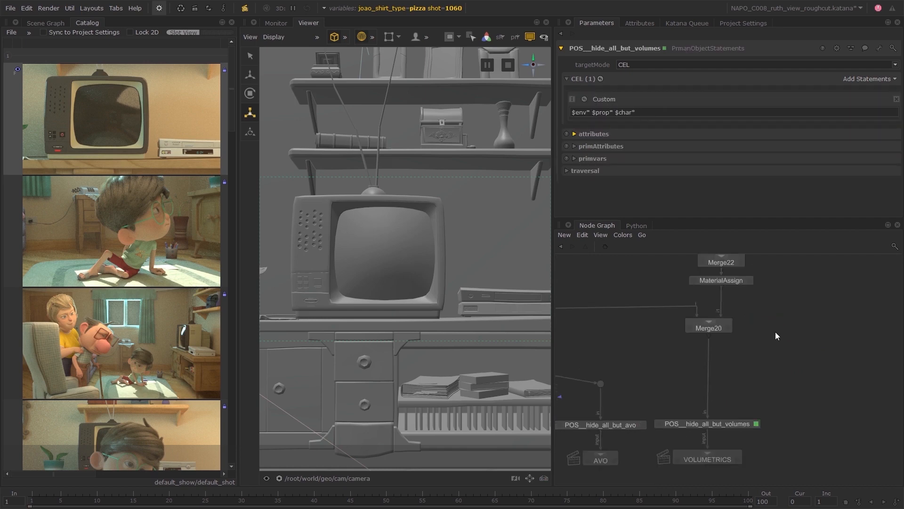
Duplicate the VOLUMETRICS render node, connect the copy to Merge20 and rename it ALL_WITH_VOLUMES.
middle_click_drag(775, 334, 743, 308)
left_click(675, 434)
key("ctrl+c")
key("ctrl+v")
left_click(802, 433)
left_click_drag(677, 311, 801, 426)
double_click(816, 433)
type("ALL_WITH_VOLUMES")
key("Return")
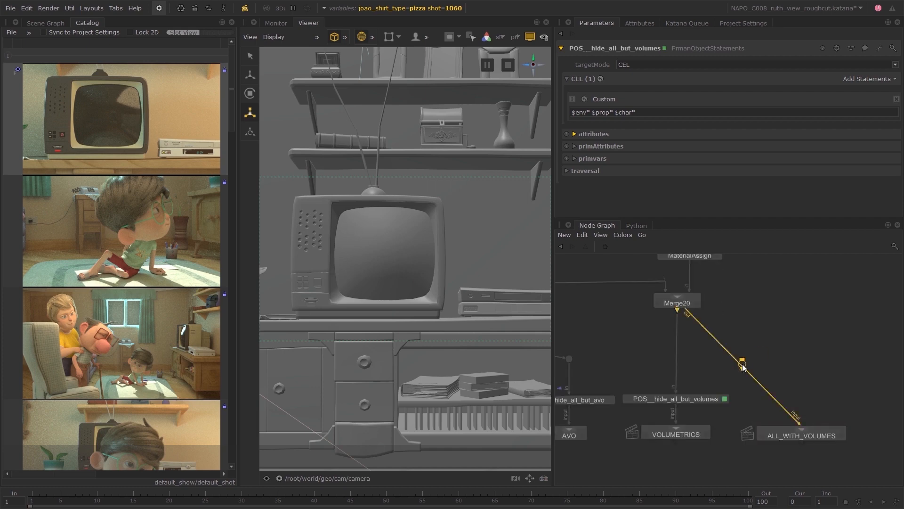
Rename the ALL render node as ALL_NO_VOLUMES.
scroll(741, 369, "down", 4)
middle_click_drag(572, 376, 691, 381)
scroll(634, 408, "up", 7)
double_click(634, 408)
type("ALL_NO_VOLUMES")
key("Return")
scroll(633, 408, "down", 6)
Maximize the node graph and tidy the positions of the dots feeding the render branches.
middle_click_drag(868, 427, 779, 395)
key("ctrl+space")
scroll(456, 330, "down", 2)
mouse_move(137, 214)
left_mouse_down()
mouse_move(139, 191)
mouse_move(138, 204)
left_mouse_up()
left_click(99, 290)
left_click_drag(528, 286, 521, 307)
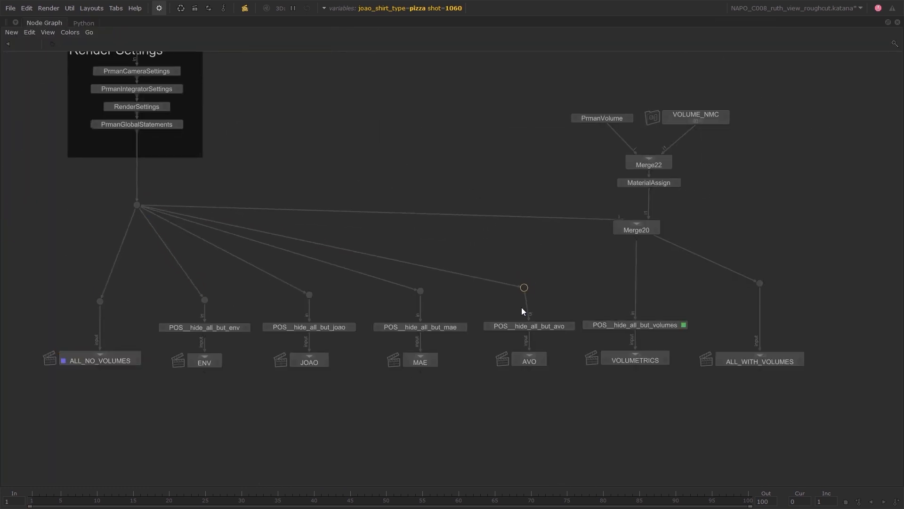
Move the volume nodes and Merge20 down slightly, and frame the volume nodes in a dark purple backdrop titled Volumetrics.
left_click_drag(778, 89, 561, 238)
left_click_drag(623, 232, 616, 273)
left_click_drag(741, 125, 552, 219)
middle_click_drag(551, 219, 501, 238)
key("Tab")
double_click(608, 146)
type("Volumetrics")
left_click(528, 270)
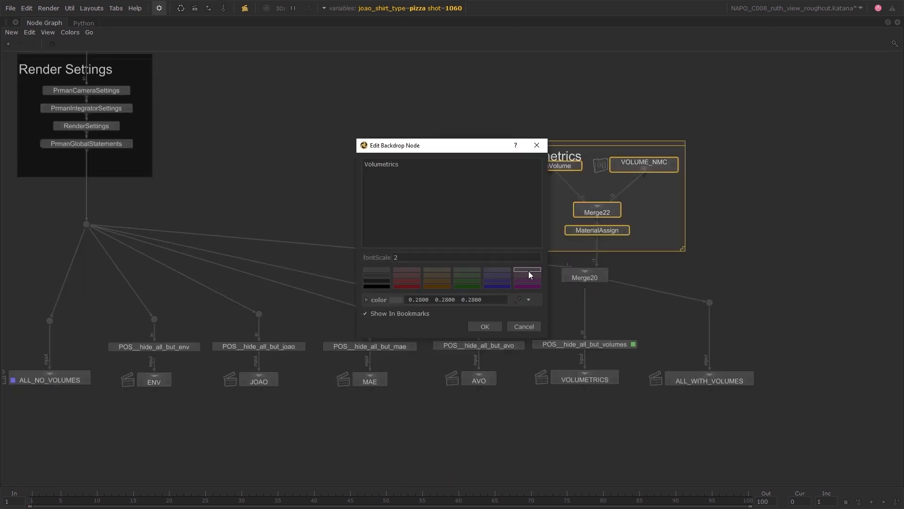
left_click(485, 327)
left_click(702, 271)
scroll(446, 175, "down", 4)
middle_click_drag(447, 175, 540, 302)
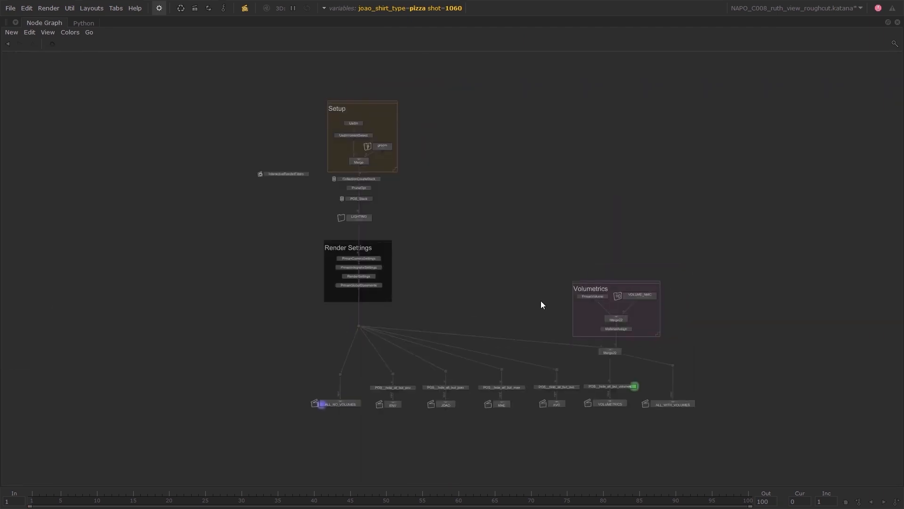
Restore the full layout and insert a GroupStack node between LIGHTING and the Render Settings nodes.
key("ctrl+space")
scroll(773, 365, "up", 5)
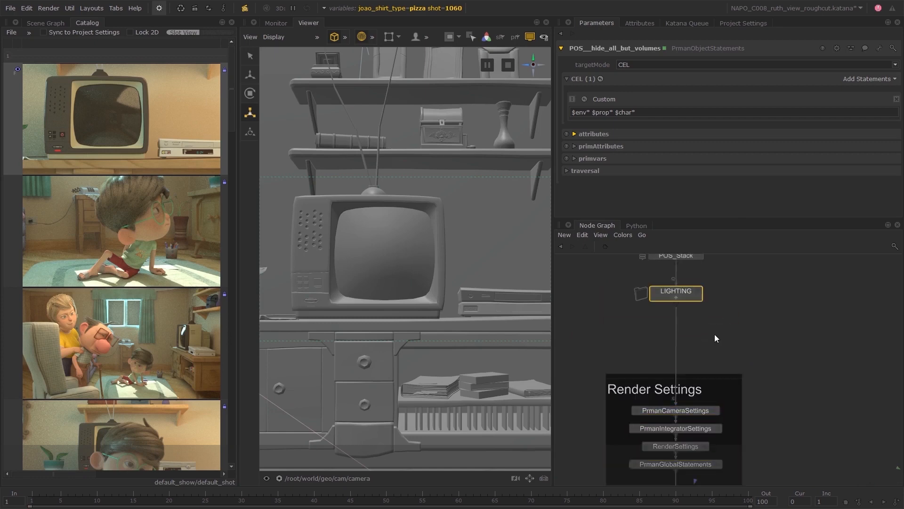
key("Tab")
type("groups")
key("Return")
left_click(688, 330)
Create a PrmanOutputChannelDefine node, put it into the new group stack and rename the stack PrmanOCDStack.
key("Tab")
type("prmanout")
key("Return")
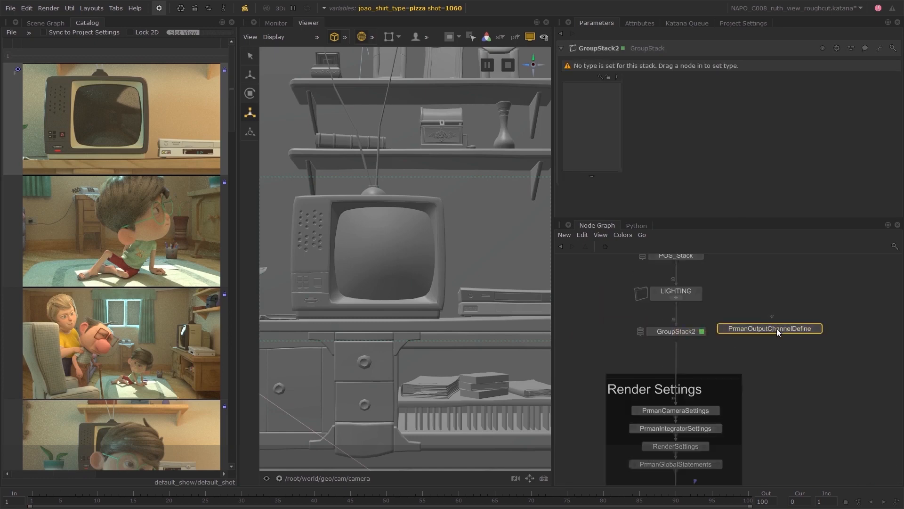
left_click(777, 333)
middle_click_drag(777, 330, 592, 123, "shift")
double_click(611, 49)
type("PrmanOCDStack")
key("Return")
Rename the stacked channel node POCD__light01, and set its channel name to light01 and type to varying color.
double_click(676, 77)
type("POCD")
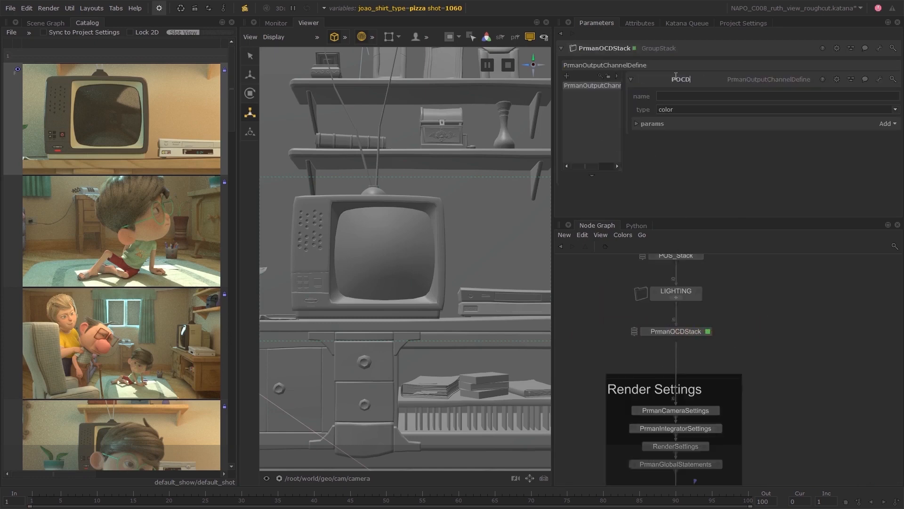
type("__light01")
key("Return")
left_click(678, 96)
type("light01")
key("Tab")
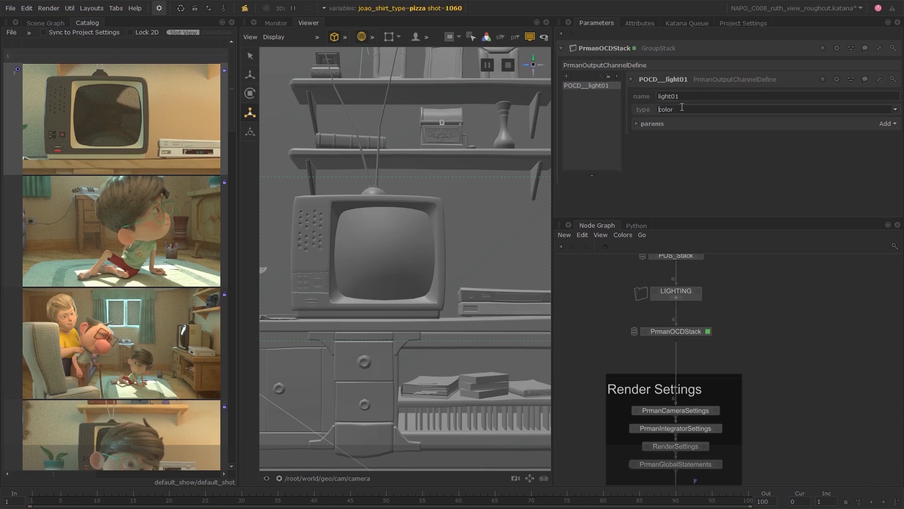
type("varying")
Add a source parameter to POCD__light01 with the value color lpe:C.*<L.'key'>.
left_click(654, 124)
left_click(887, 123)
left_click(872, 135)
left_click(700, 156)
type("color lpe:")
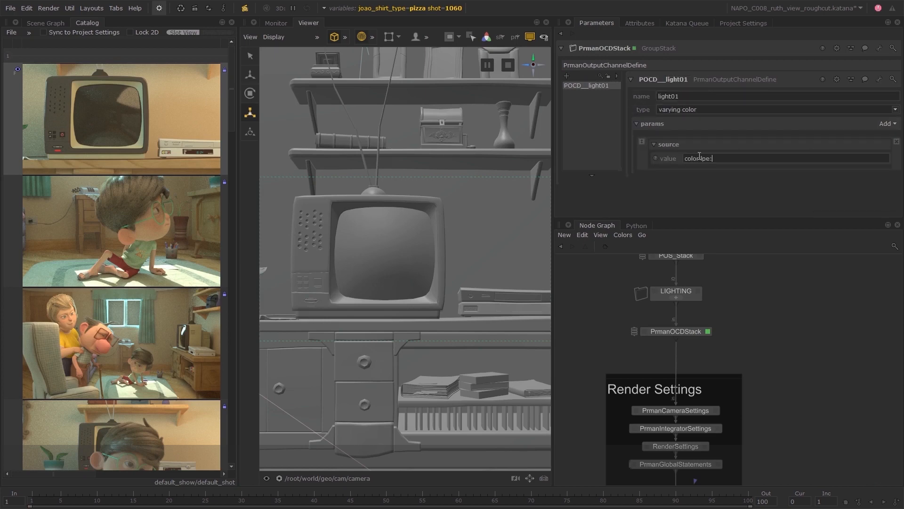
type("C.*<L.'key'>")
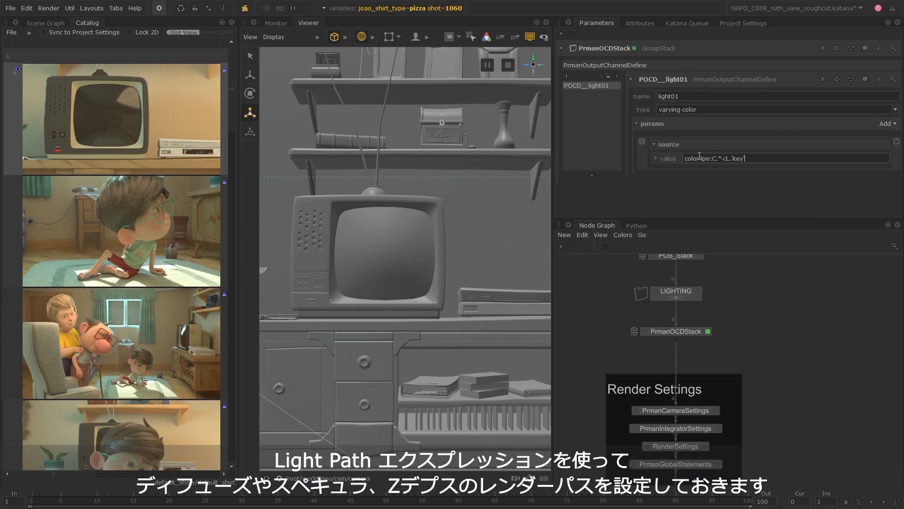
left_click(696, 175)
Add a second channel node POCD__light02 to the stack, with channel name light02 and type varying color.
left_click(566, 75)
left_click(667, 79)
type("POCD__light02")
key("Return")
left_click(672, 95)
type("light02")
left_click(661, 109)
type("varying")
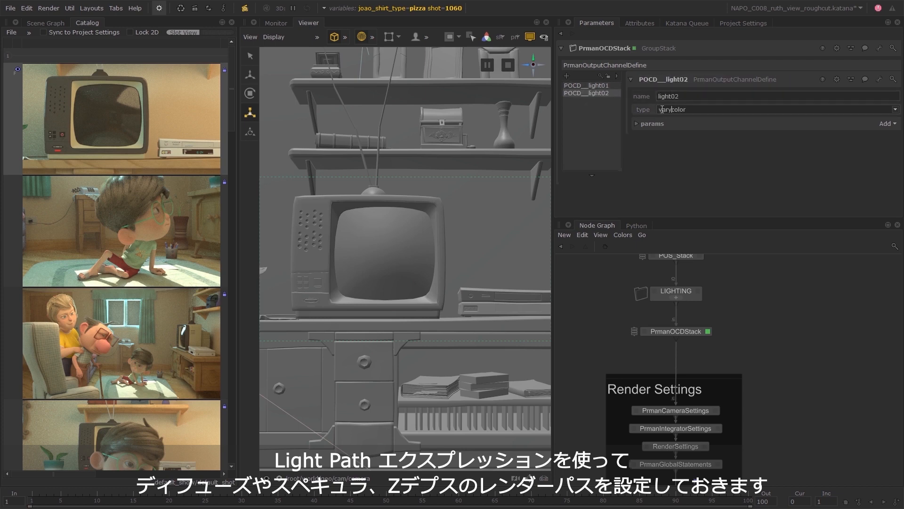
Add a source parameter to POCD__light02 with the value color lpe:C.*<L.'sky'>.
left_click(888, 124)
left_click(866, 182)
left_click(735, 158)
type("color lpe:C.*<L.'sky'>")
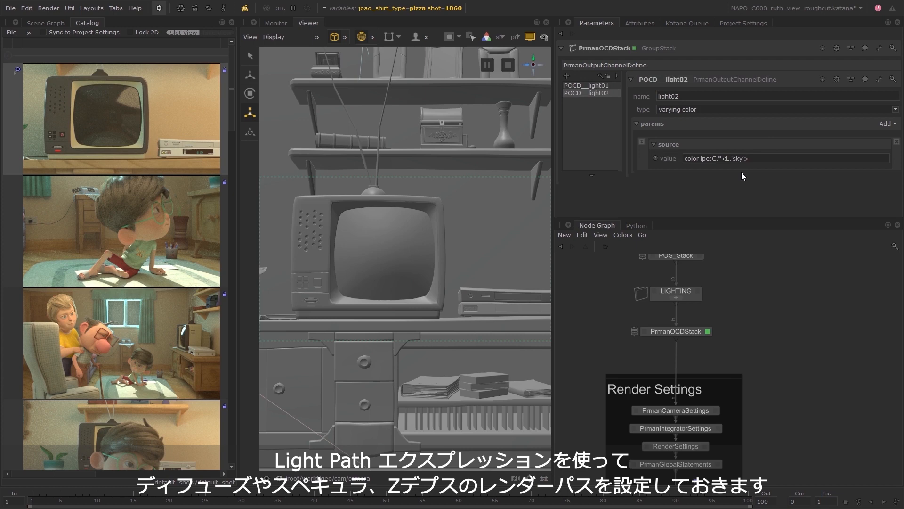
Add a third channel node POCD__light03 to the stack, with channel name light03 and type varying color.
left_click(567, 75)
left_click(667, 78)
type("POCD__light03")
key("Return")
left_click(668, 95)
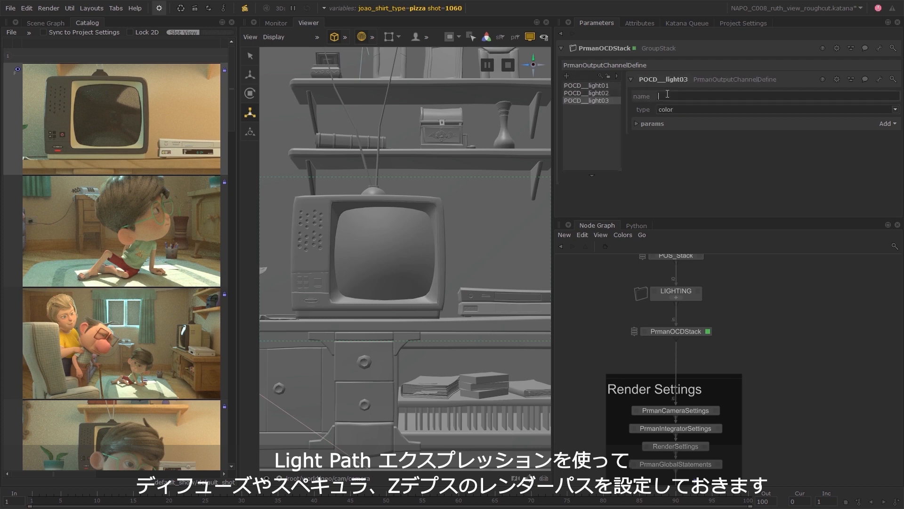
type("light03")
left_click(662, 109)
type("varying")
Add a source parameter to POCD__light03 with the value color lpe:C.*<L.'fill'>.
left_click(887, 123)
left_click(867, 182)
left_click(753, 158)
type("color lpe:C.*<L.'fill'>")
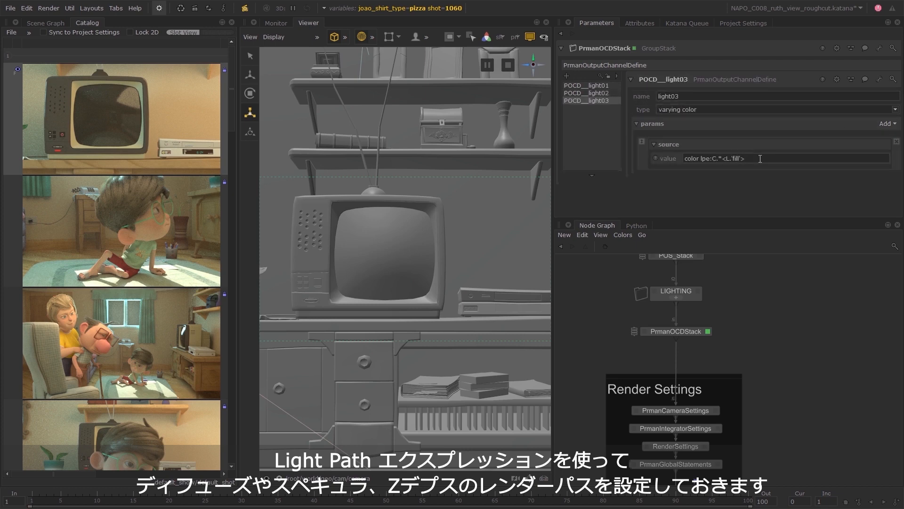
Add a channel node POCD__diffuse to the stack, with channel name diffuse and type varying color.
left_click(567, 76)
left_click(667, 78)
type("POCD__diffuse")
key("Return")
left_click(670, 94)
type("diffuse")
left_click(661, 110)
type("var")
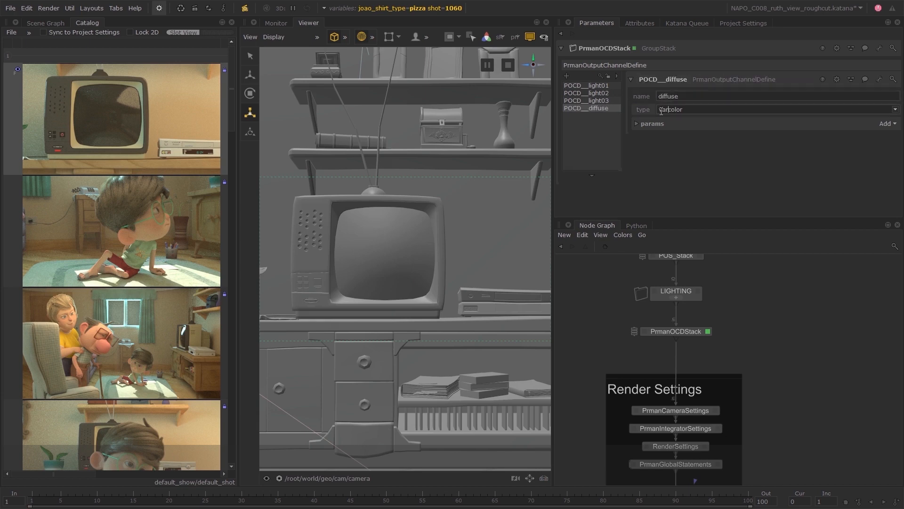
type("ying")
Add a source parameter to POCD__diffuse with the value color lpe:C<RD>*.
left_click(888, 123)
left_click(866, 182)
left_click(746, 158)
type("color lpe:C<RD>*")
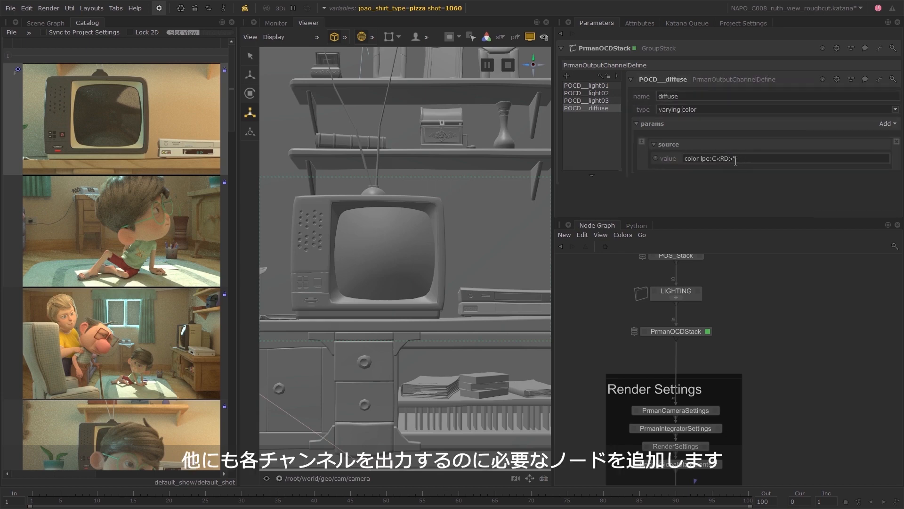
Add a channel node POCD__spec to the stack, with channel name specular, a varying type and an added parameter.
left_click(567, 76)
left_click(668, 79)
type("POCD__spec")
key("Return")
left_click(670, 96)
type("specular")
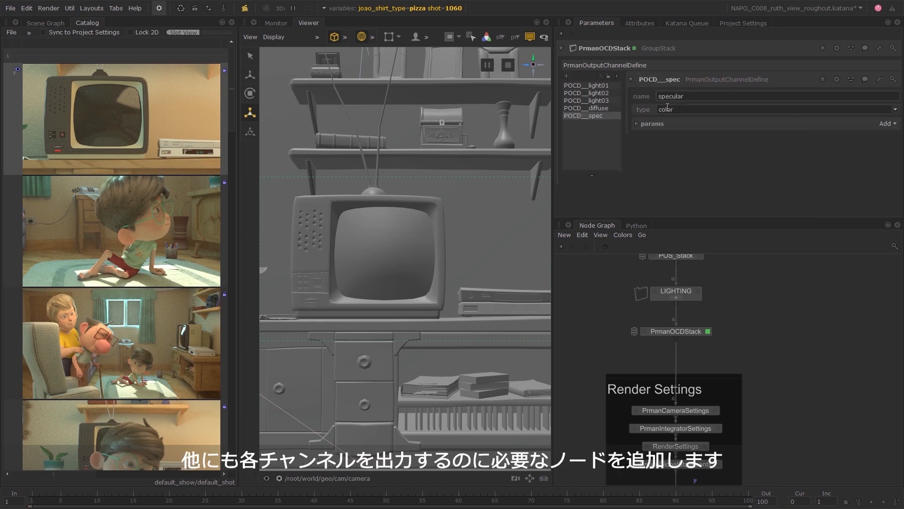
left_click(660, 110)
type("varying")
left_click(888, 123)
left_click(866, 183)
left_click(586, 109)
left_click(583, 116)
Add a channel node POCD__depth to the stack, with channel name z, type varying float and source value float z.
left_click(566, 76)
left_click(684, 77)
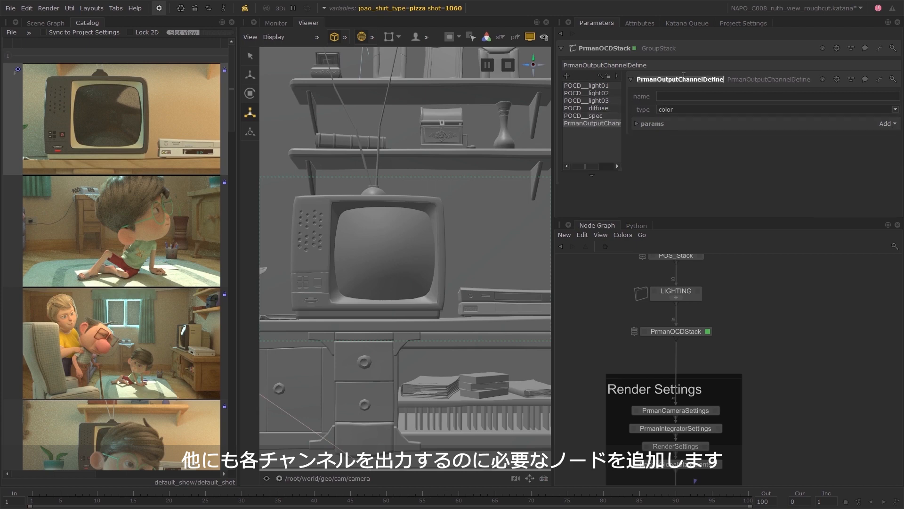
type("POCD__depth")
left_click(681, 96)
type("z")
left_click(716, 125)
left_click(888, 123)
left_click(883, 135)
left_click(717, 159)
type("flo")
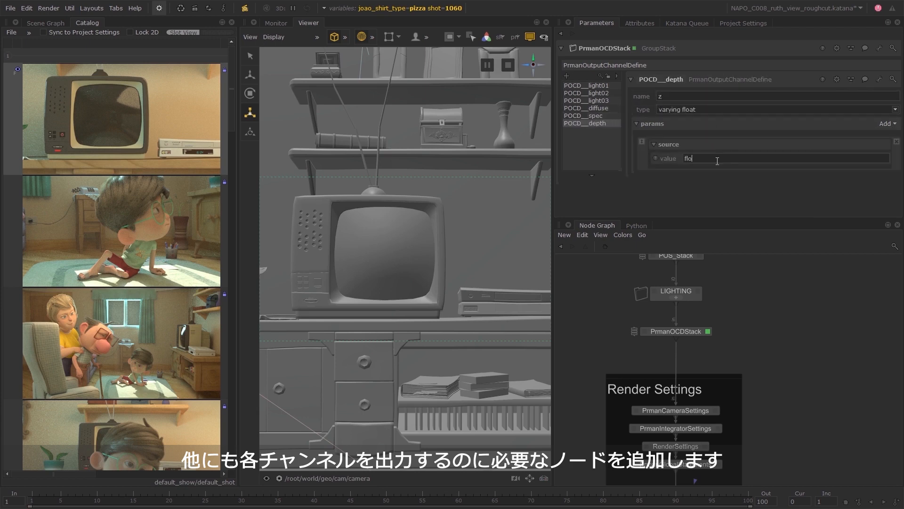
Create a group stack of RenderOutputDefine nodes below PrmanOCDStack and rename it RenderOutputDefineStack.
key("Tab")
type("group")
key("Return")
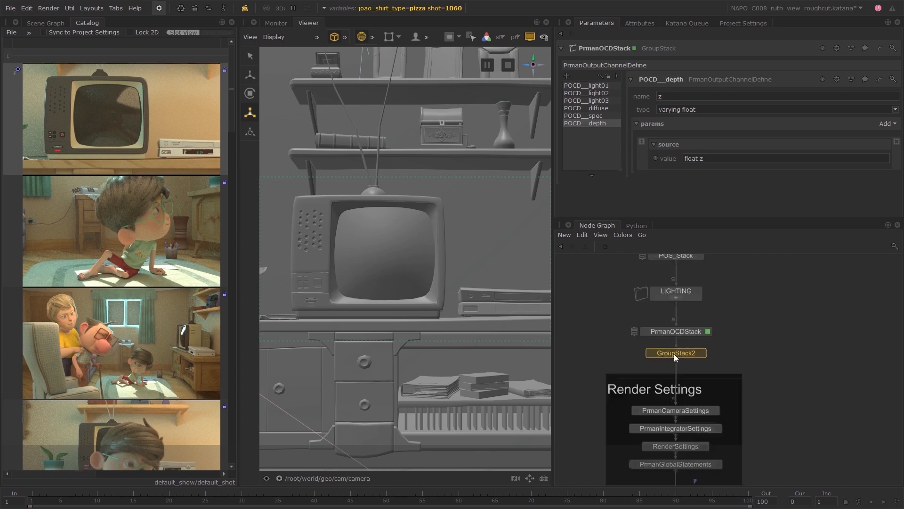
left_click(674, 354)
key("Tab")
type("render")
left_click(728, 312)
key("e")
double_click(677, 356)
type("RenderOutputDefineStack")
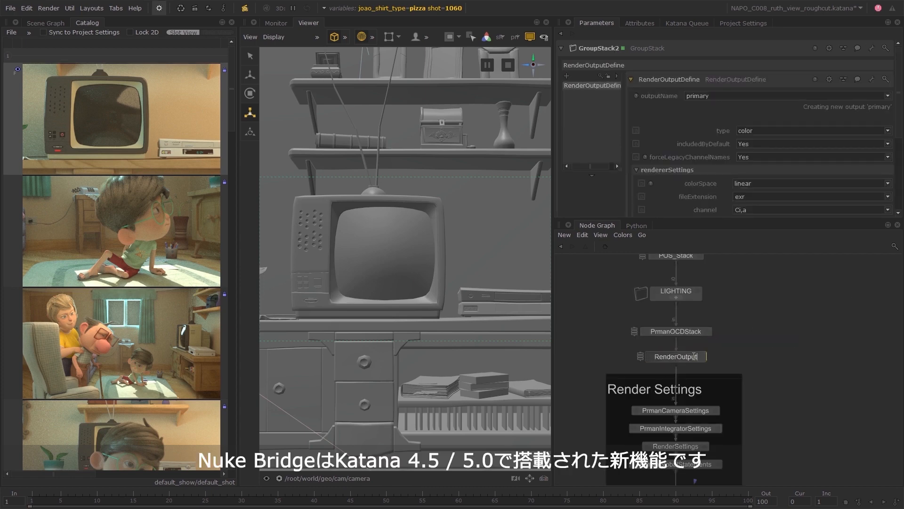
key("Return")
Rename the stack's first render output node ROD__light01, set its output name to light01 and choose its channel.
left_click(666, 79)
type("ROD__light01")
key("Return")
left_click(663, 95)
type("light01")
key("Return")
scroll(688, 129, "down", 5)
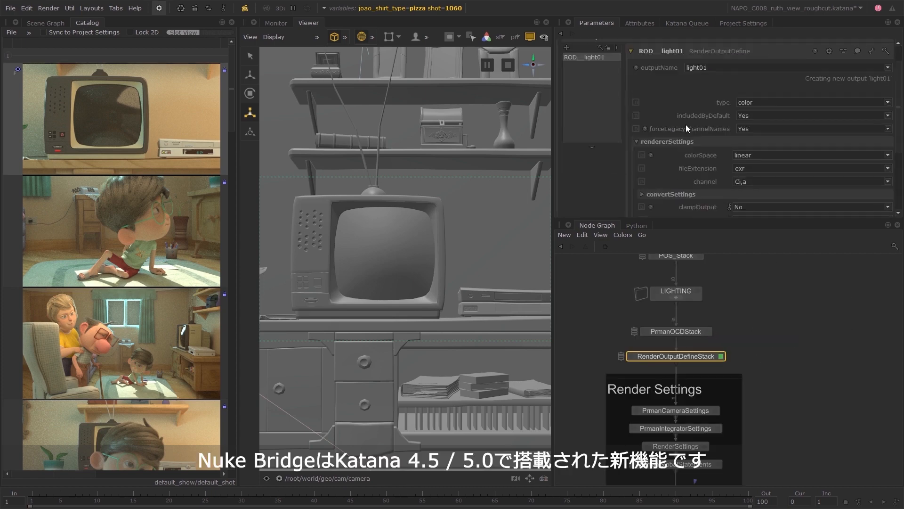
left_click(791, 73)
left_click(791, 93)
scroll(791, 92, "up", 5)
Add a render output node ROD__light02 to the stack, with output name light02 and channel light02.
left_click(566, 76)
left_click(665, 79)
type("ROD__light02")
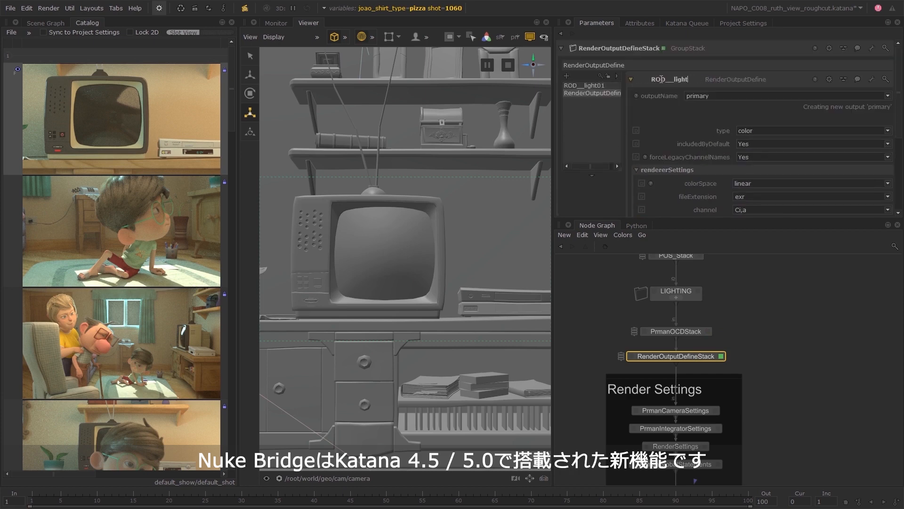
left_click(720, 95)
type("light02")
scroll(725, 127, "down", 1)
left_click(743, 181)
type("light02")
Add a render output node ROD__light03 to the stack, with output name light03, and choose its channel.
left_click(567, 48)
left_click(666, 80)
type("ROD__light03")
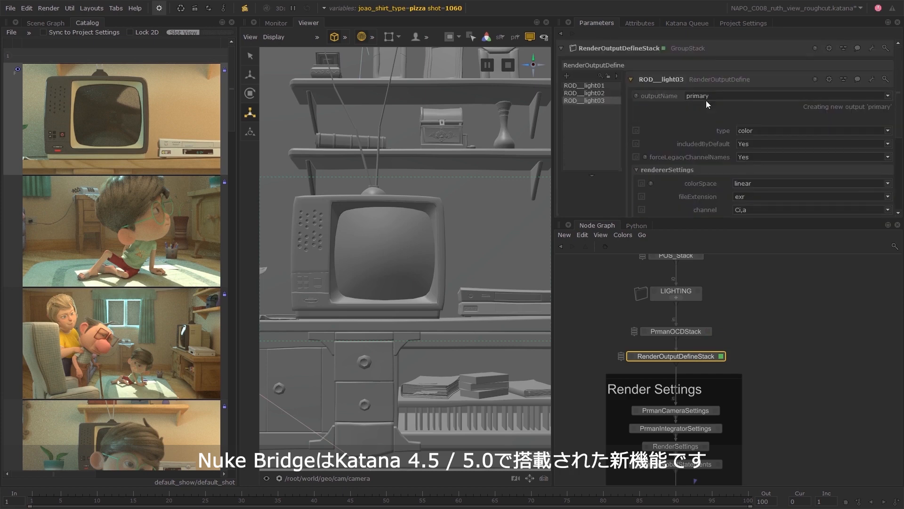
left_click(705, 96)
type("light03")
scroll(726, 127, "down", 1)
left_click(777, 210)
Add a render output node ROD__diffuse to the stack, with output name diffuse.
left_click(567, 47)
left_click(664, 69)
type("ROD__diffuse")
left_click(716, 84)
type("diffuse")
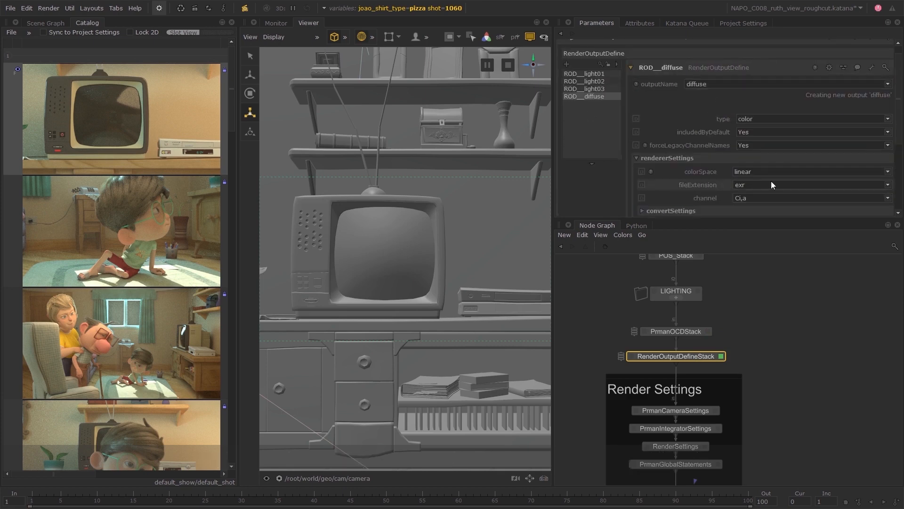
Add a render output node ROD__specular to the stack, with output name specular, and choose its channel.
left_click(566, 64)
left_click(662, 70)
type("ROD__specular")
left_click(796, 85)
type("specular")
left_click(887, 198)
Add a render output node ROD__depth to the stack, with output name z and channel z.
left_click(567, 64)
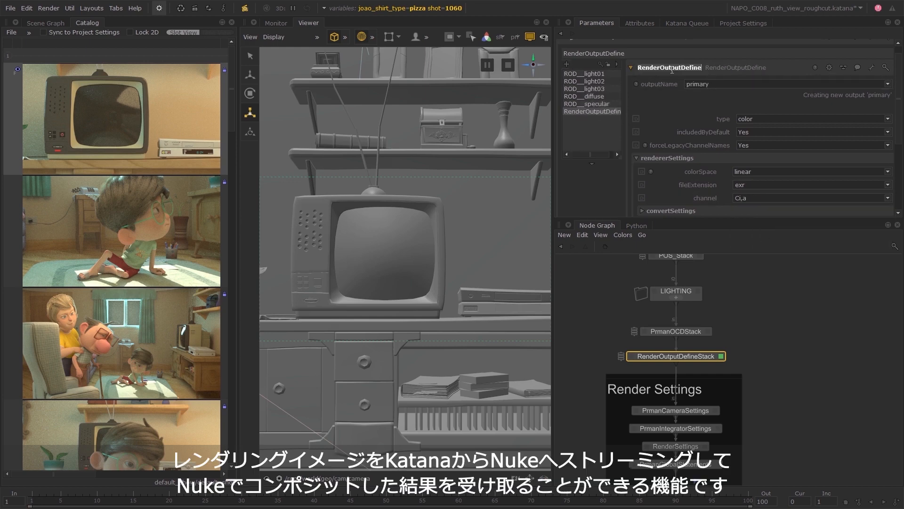
left_click(671, 69)
type("ROD__depth")
key("Return")
left_click(800, 85)
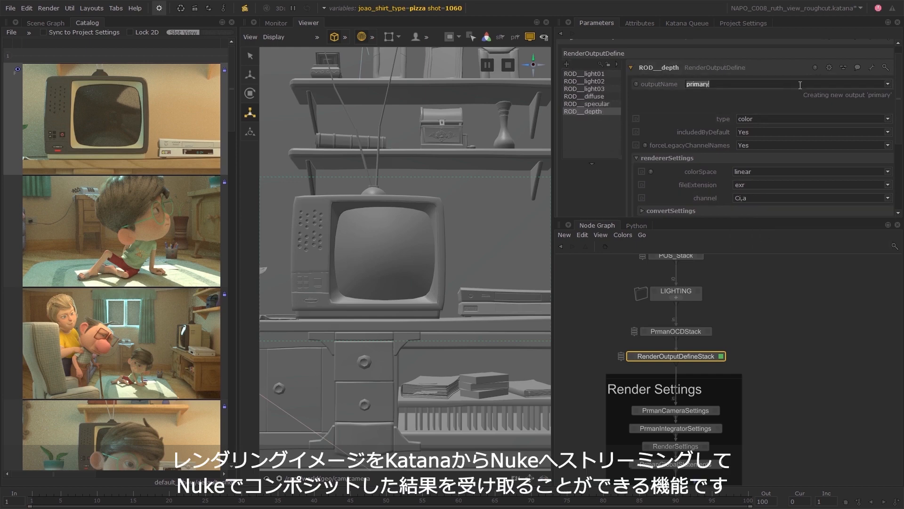
type("z")
left_click(773, 198)
left_click(743, 246)
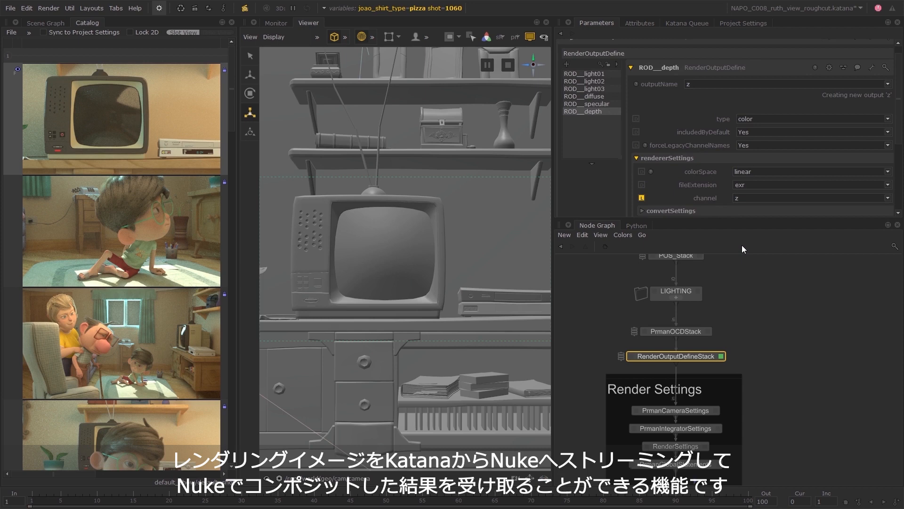
Place PrmanOCDStack and RenderOutputDefineStack in a backdrop above Render Settings and label it AOV.
left_click(705, 344)
left_click_drag(735, 376, 736, 386)
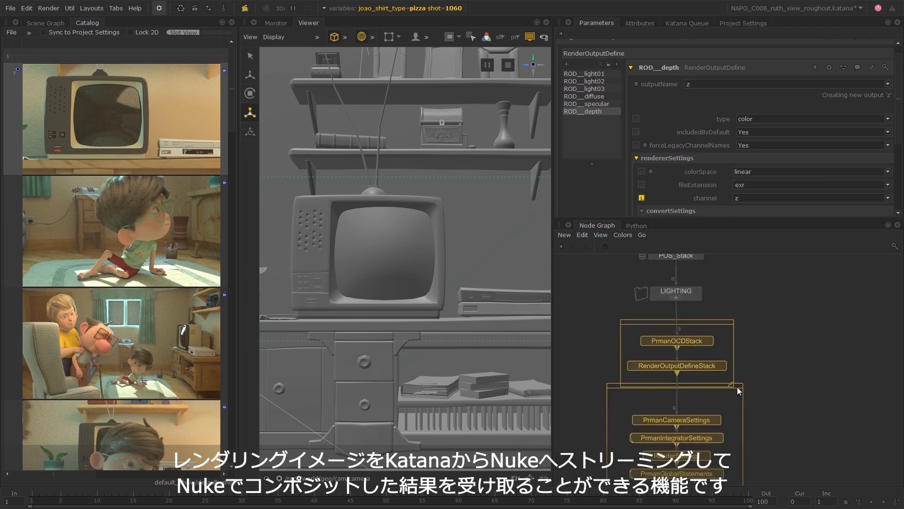
middle_click_drag(737, 386, 725, 337)
double_click(692, 273)
left_click(509, 271)
left_click(428, 223)
type("AOV")
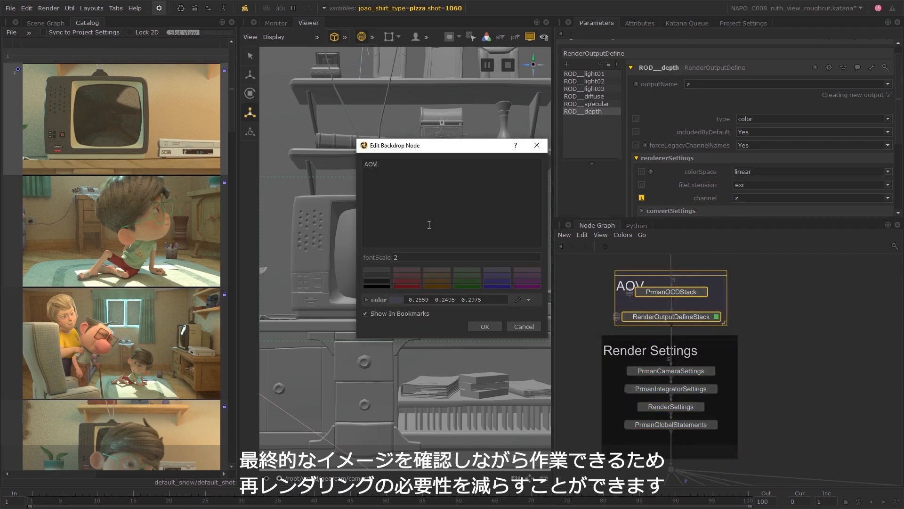
left_click(485, 326)
scroll(691, 366, "down", 8)
middle_click_drag(691, 367, 704, 373)
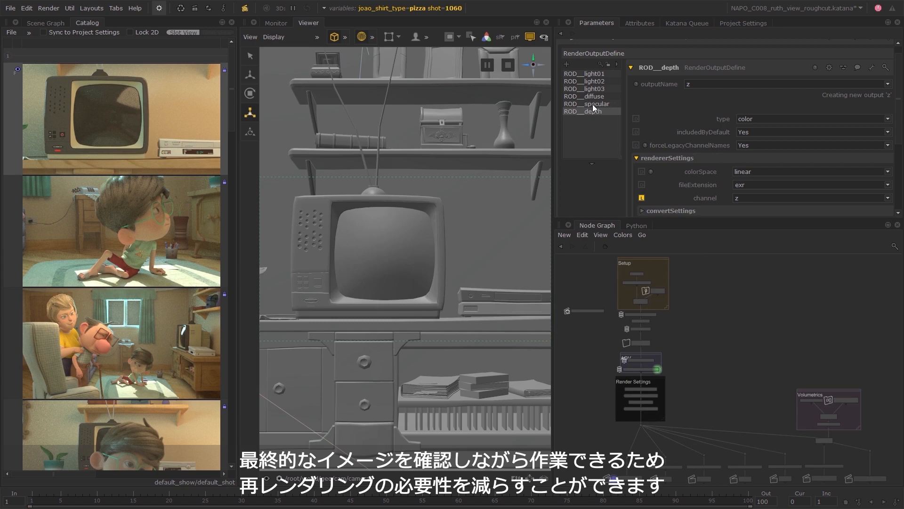
Open Nuke Bridge and load the script napo__simple_grade.nk from the Sequence_08/USD/shot folder.
left_click(569, 23)
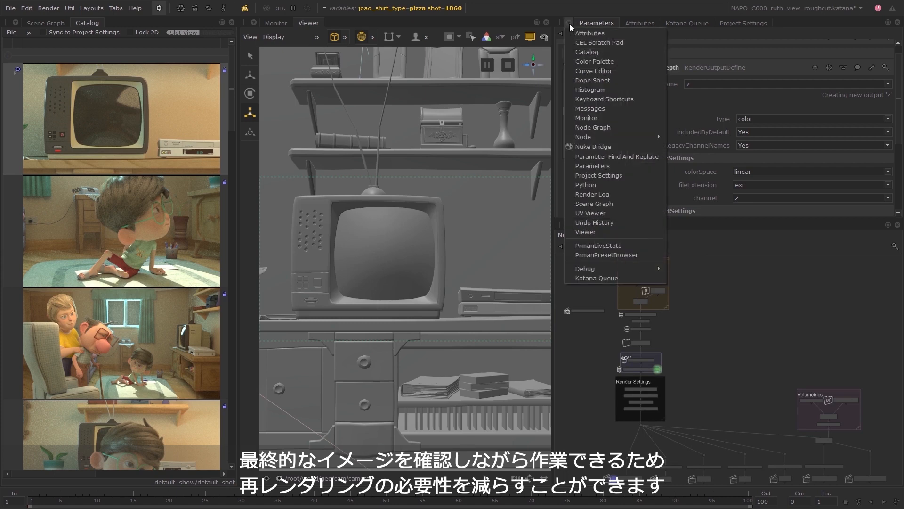
left_click(604, 147)
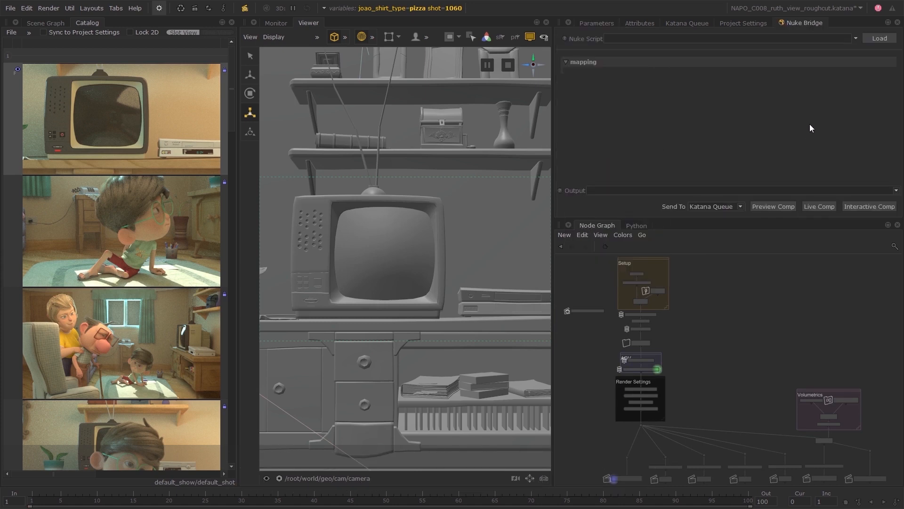
left_click(856, 38)
left_click(850, 51)
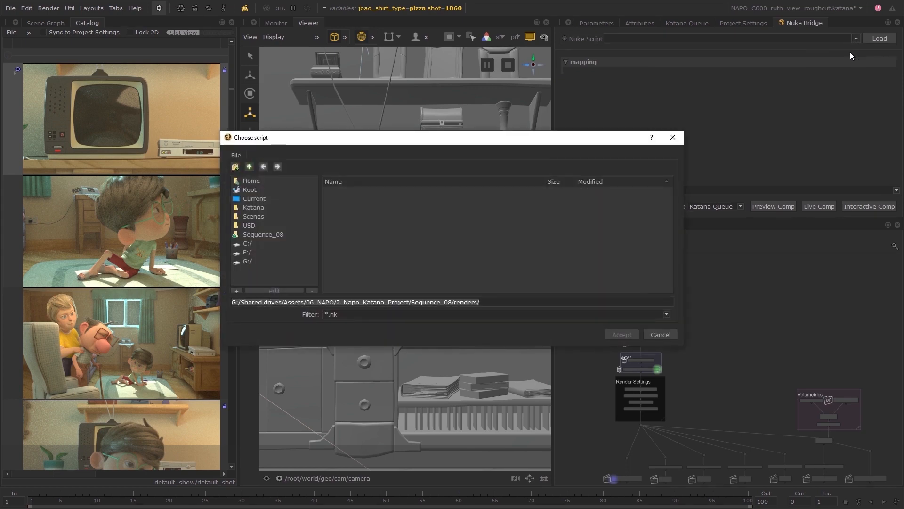
left_click(249, 167)
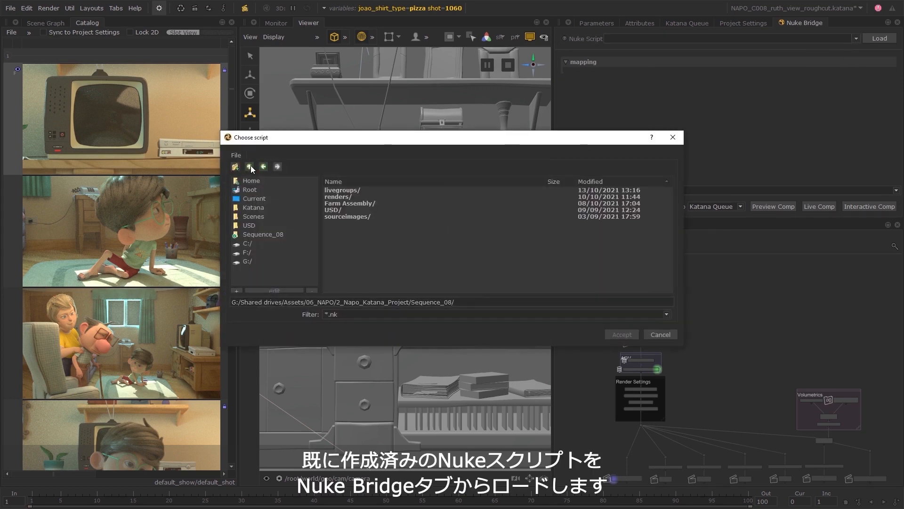
left_click(250, 165)
double_click(340, 191)
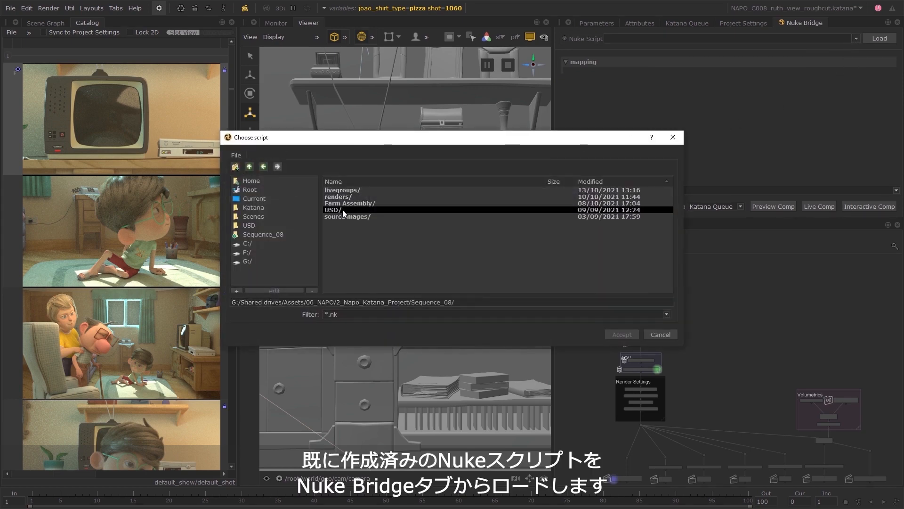
double_click(343, 210)
double_click(344, 190)
left_click(402, 197)
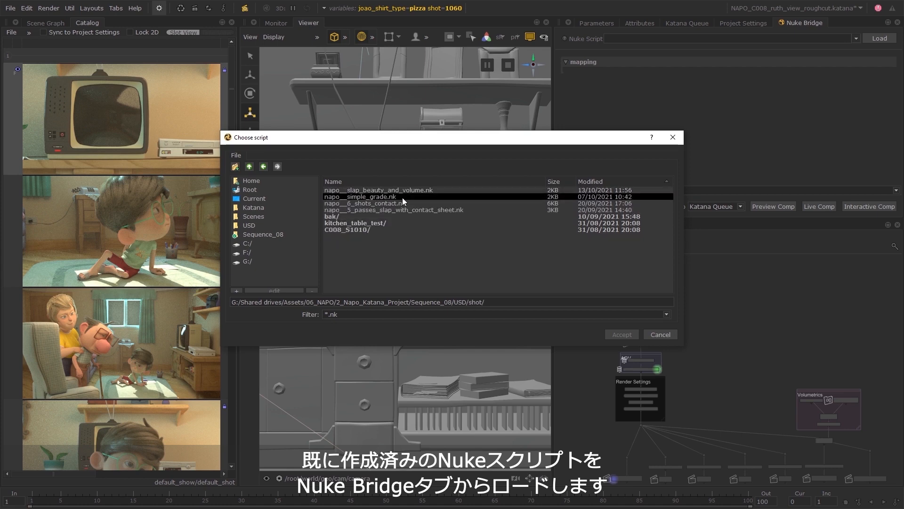
left_click(621, 334)
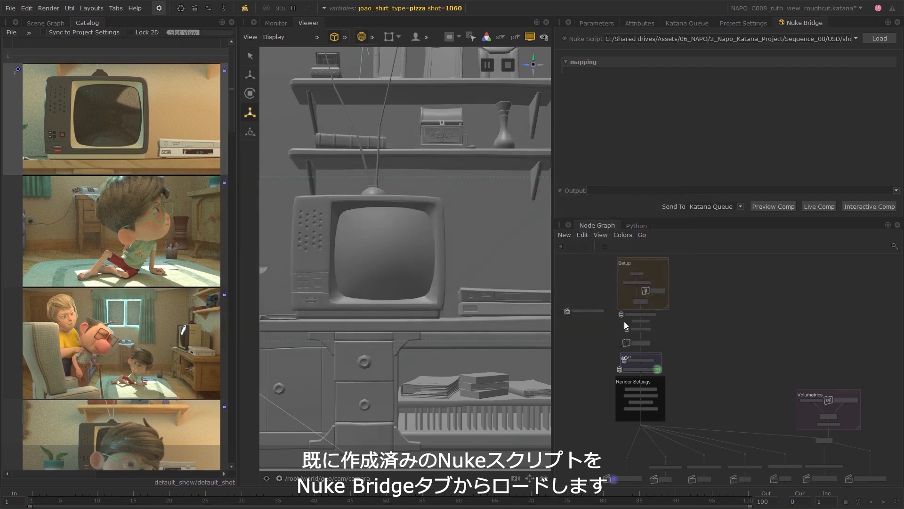
left_click(880, 41)
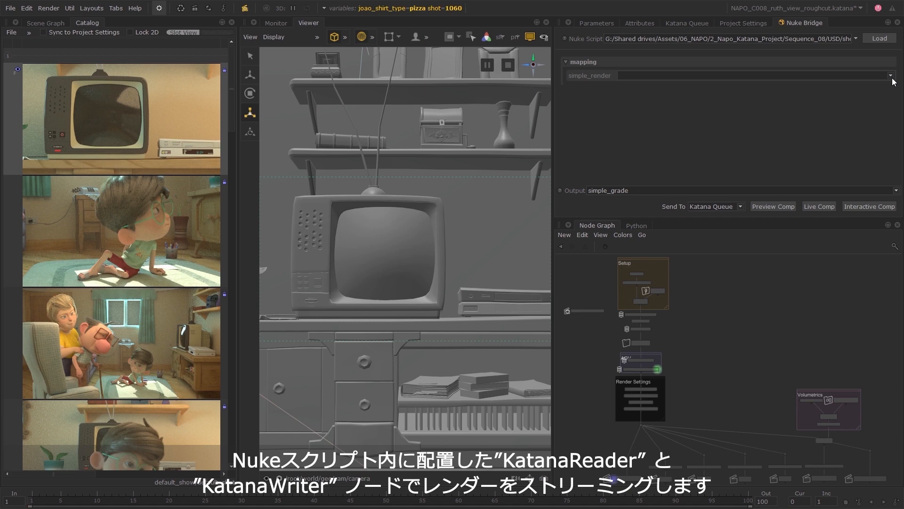
Map simple_render to the catalog image i_30_0 and run a preview comp with output simple_grade through the Katana Queue.
left_click(891, 77)
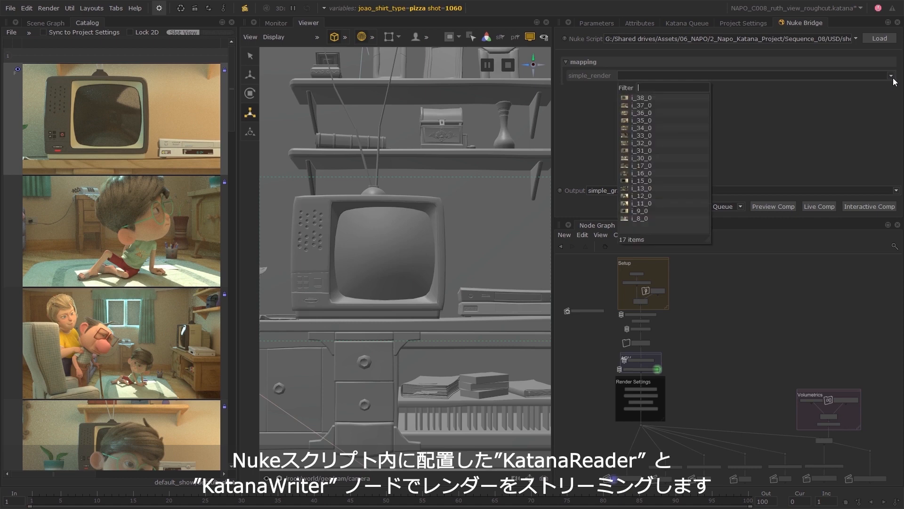
left_click(661, 158)
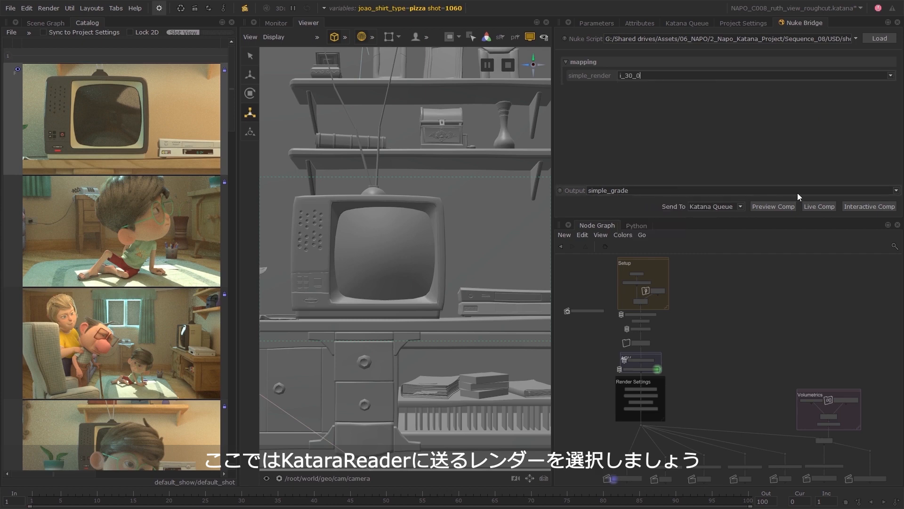
left_click(895, 191)
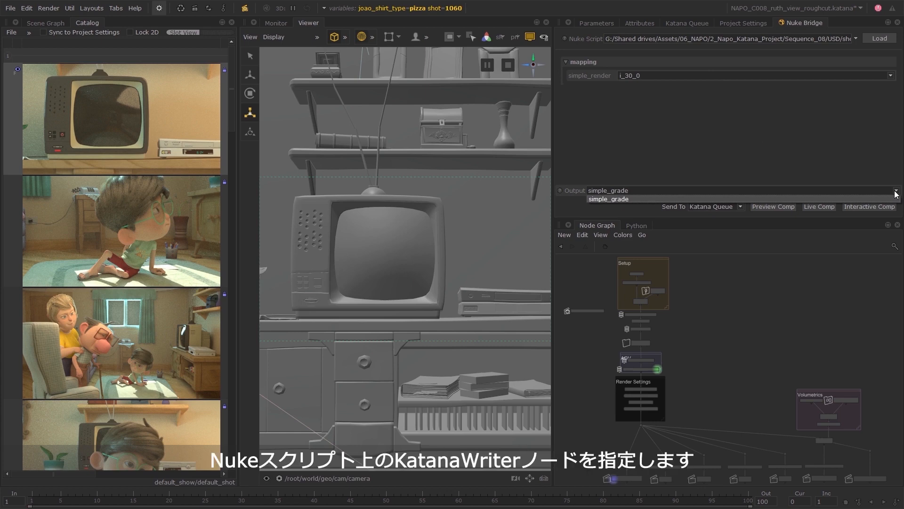
left_click(895, 194)
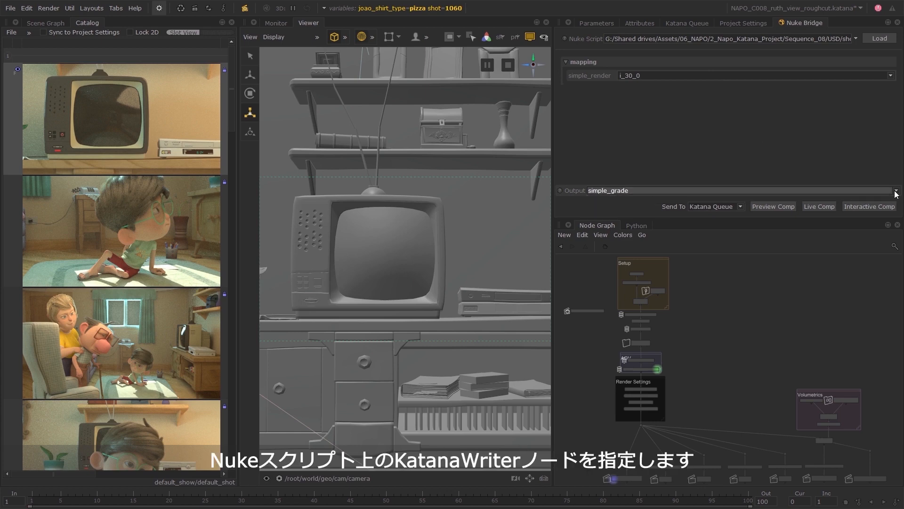
left_click(740, 207)
left_click(739, 207)
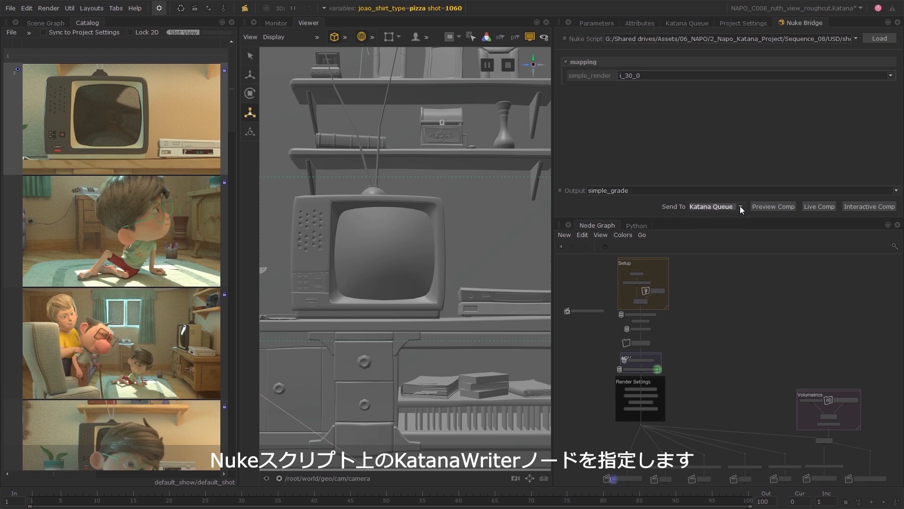
left_click(772, 208)
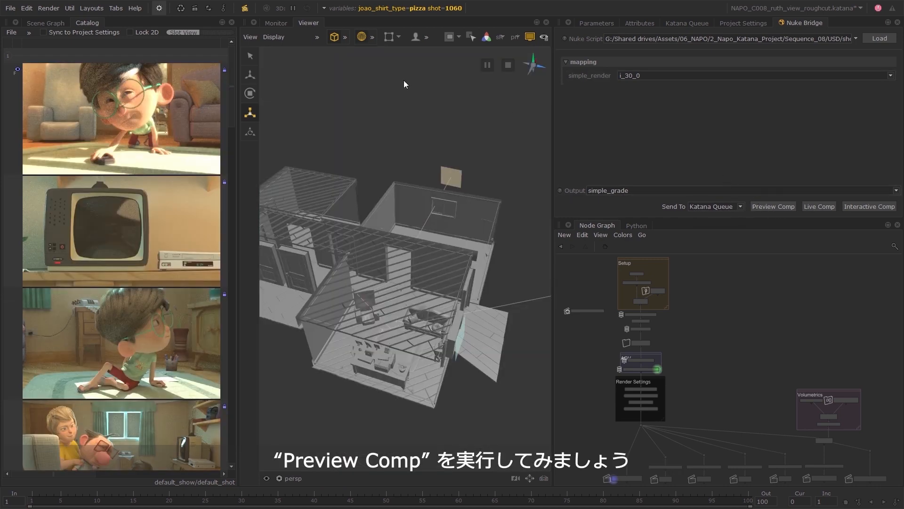
View the comped image in the Monitor and compare it with the preview render in a horizontal multi view.
left_click(284, 27)
key("f")
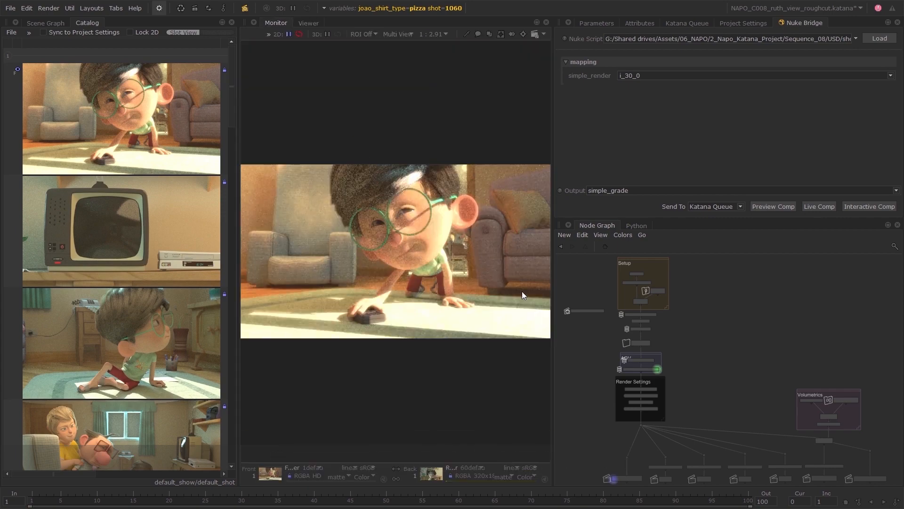
scroll(180, 307, "down", 10)
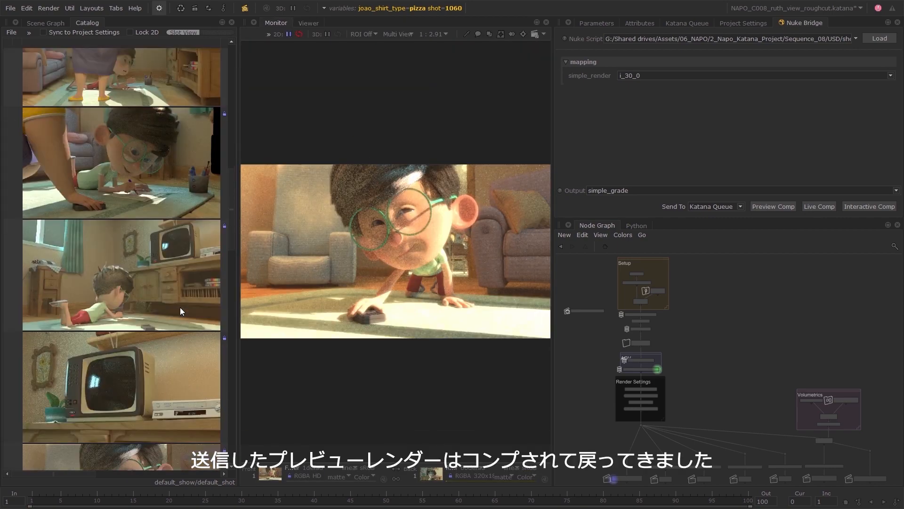
left_click(397, 35)
left_click(404, 56)
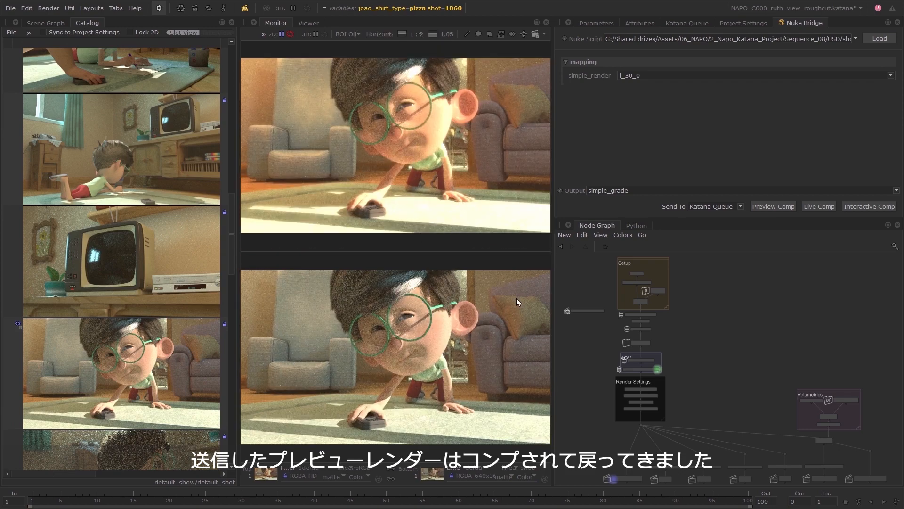
Map simple_render to the catalog image i_33_0 and run another preview comp.
left_click(890, 76)
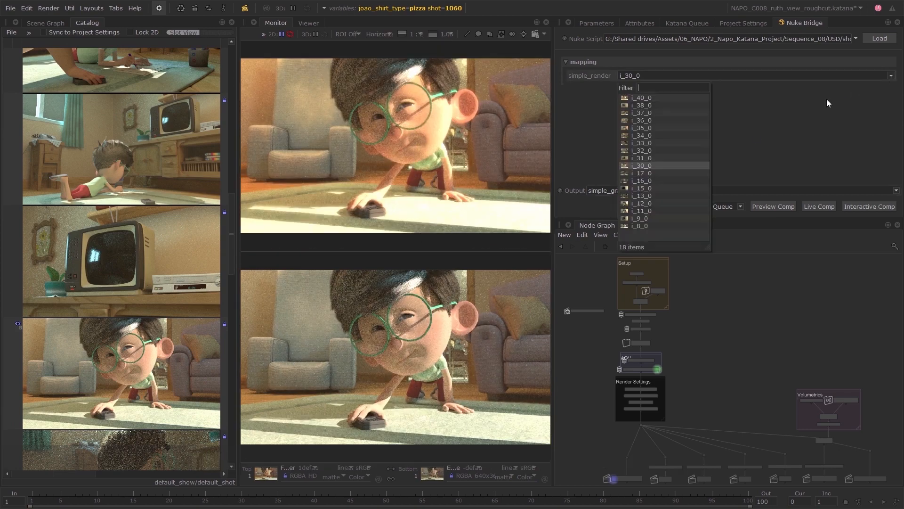
left_click(660, 143)
left_click(784, 207)
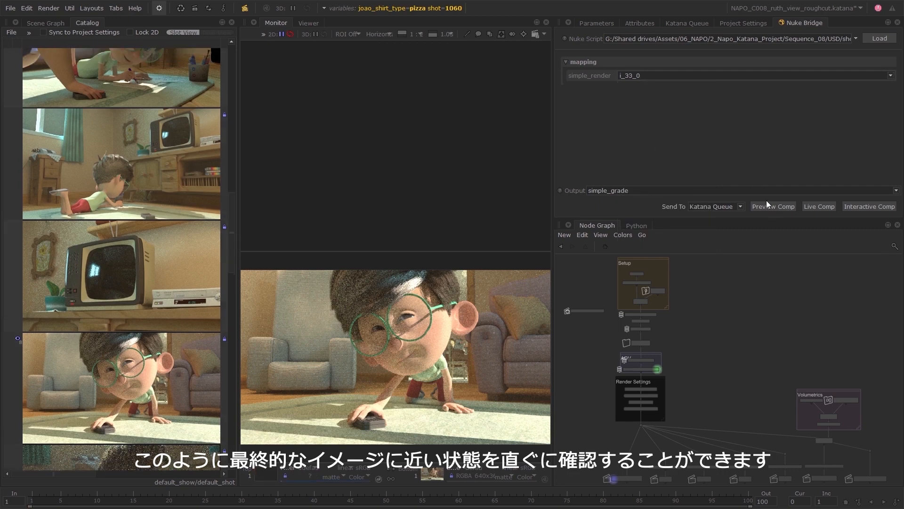
Compare the new comp with its source render in the Monitor's second view and look through the catalog.
middle_click(135, 77)
left_click_drag(231, 234, 234, 211)
scroll(234, 210, "up", 10)
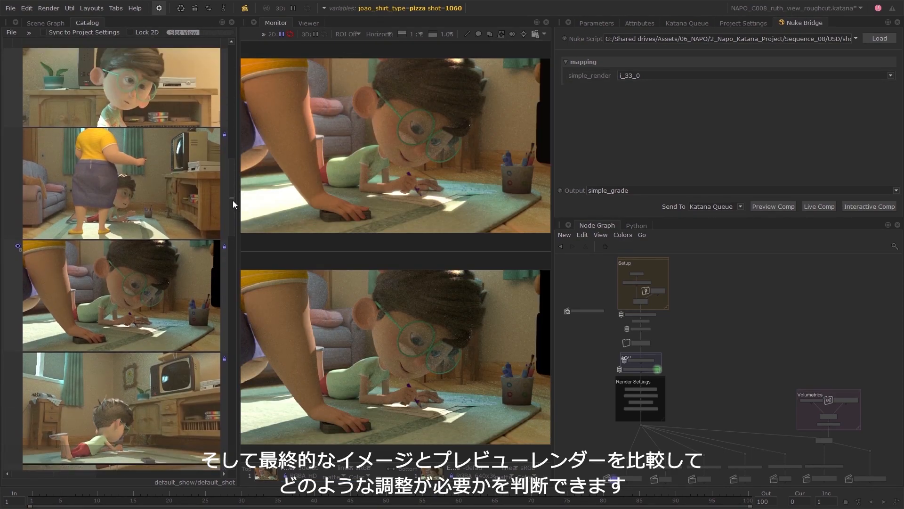
Load the script napo__slap_beauty_and_volume.nk into Nuke Bridge.
scroll(233, 199, "down", 8)
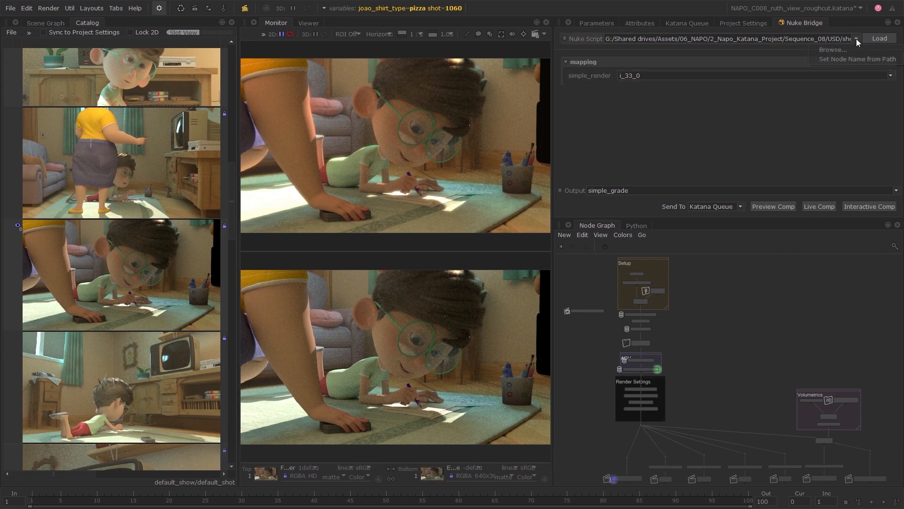
left_click(879, 38)
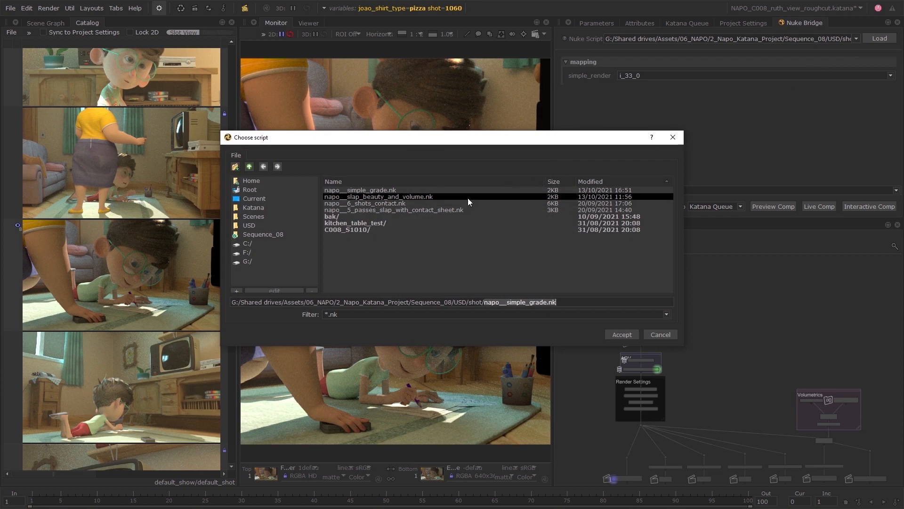
left_click(620, 332)
left_click(875, 40)
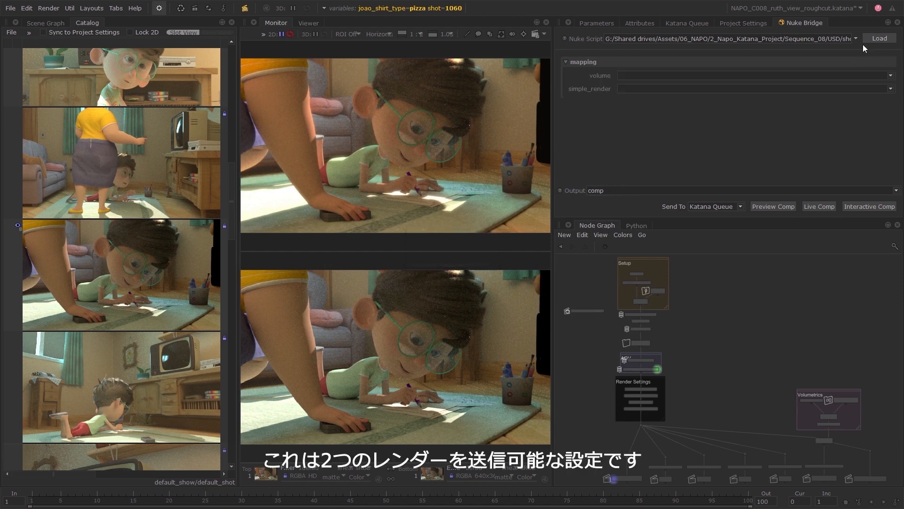
left_click(625, 189)
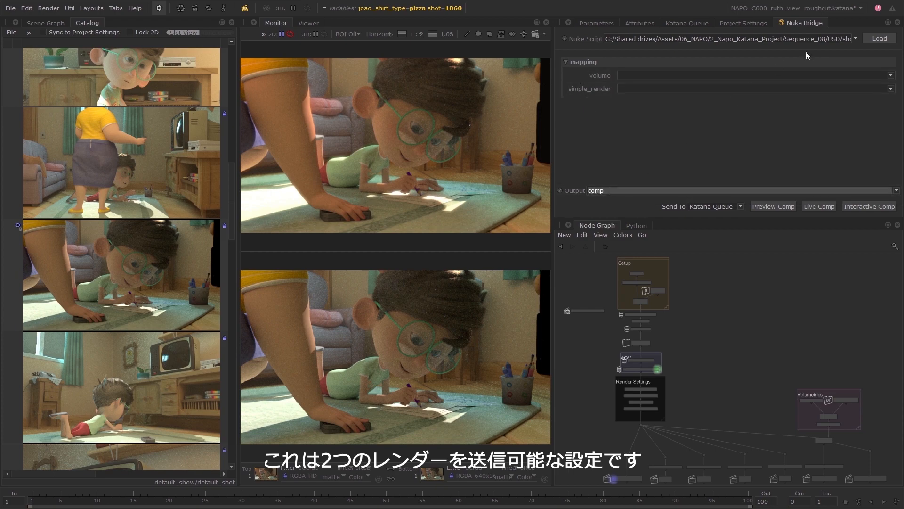
Load the script napo__5_passes_slap_with_contact_sheet.nk into Nuke Bridge.
left_click(856, 39)
left_click(846, 49)
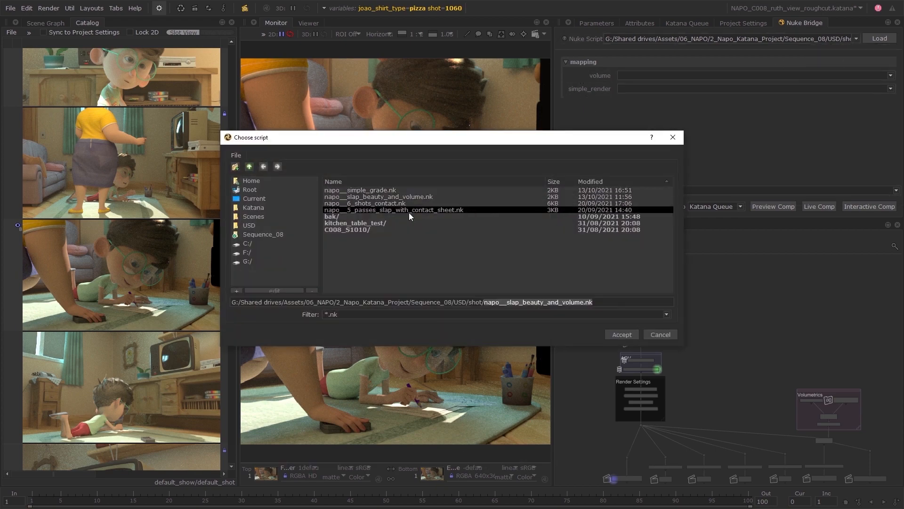
left_click(467, 210)
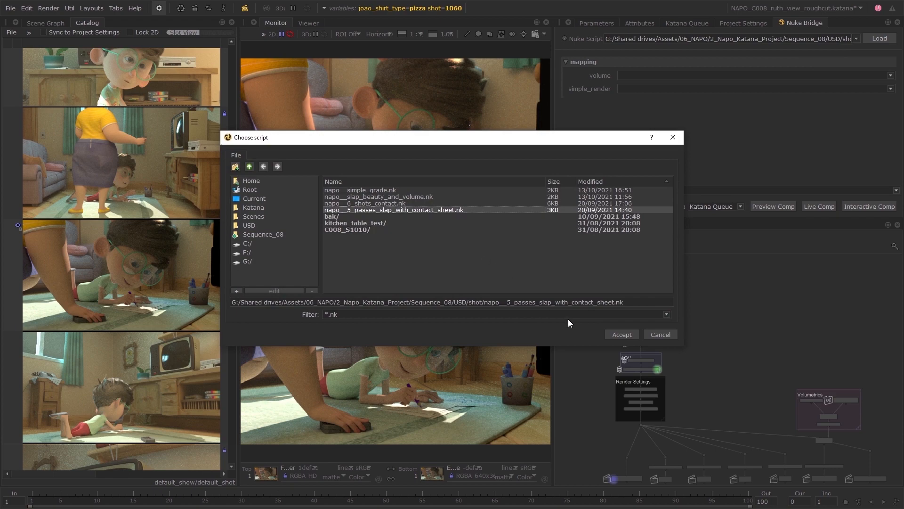
left_click(615, 334)
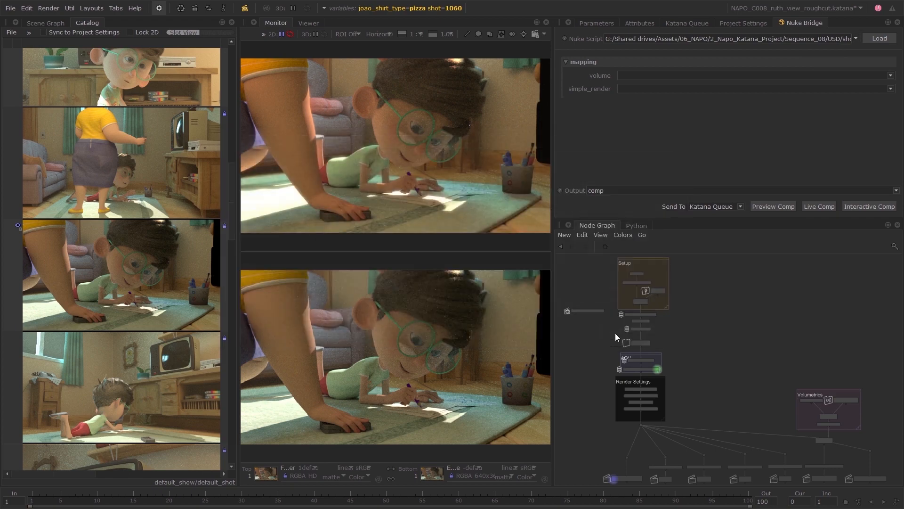
left_click(875, 36)
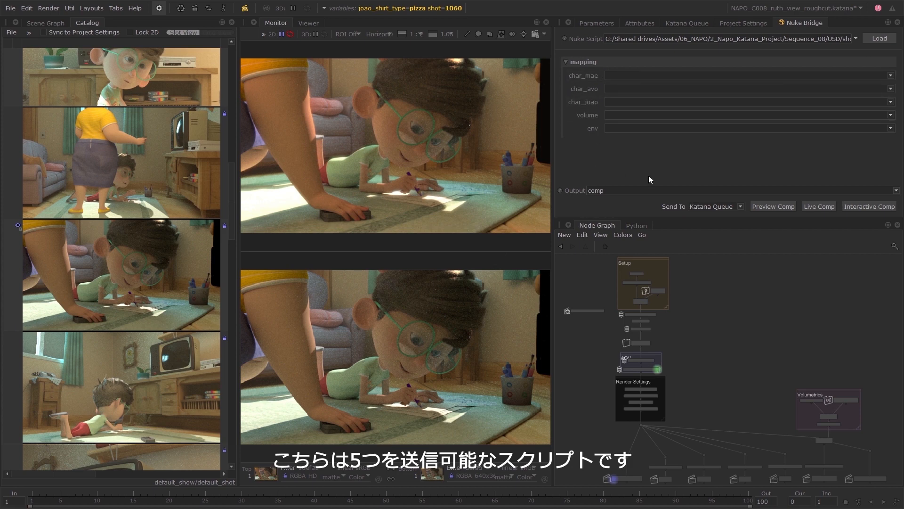
Set up multiple renders of the AVO, ENV, JOAO, MAE and VOLUMETRICS nodes for shot 1050 only, excluding the shirt type variable.
middle_click_drag(703, 403, 685, 338)
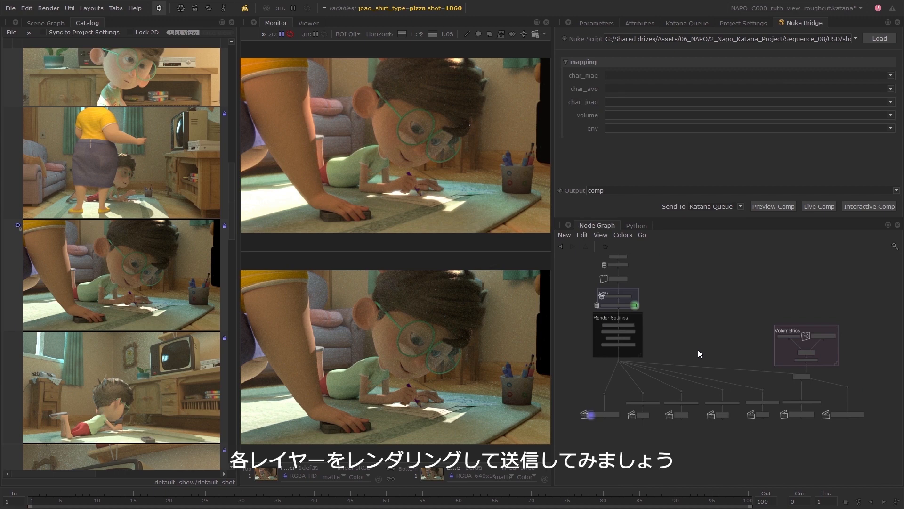
left_click(245, 8)
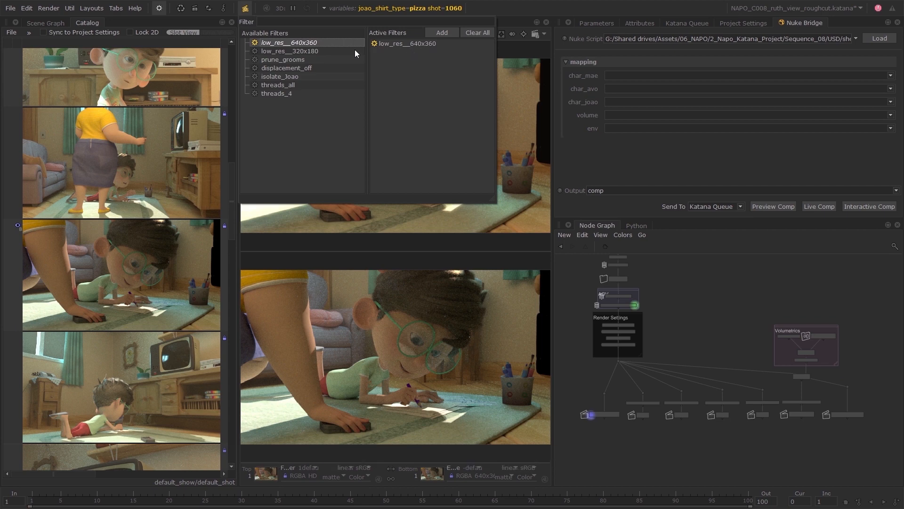
left_click(527, 15)
left_click(160, 8)
left_click(202, 75)
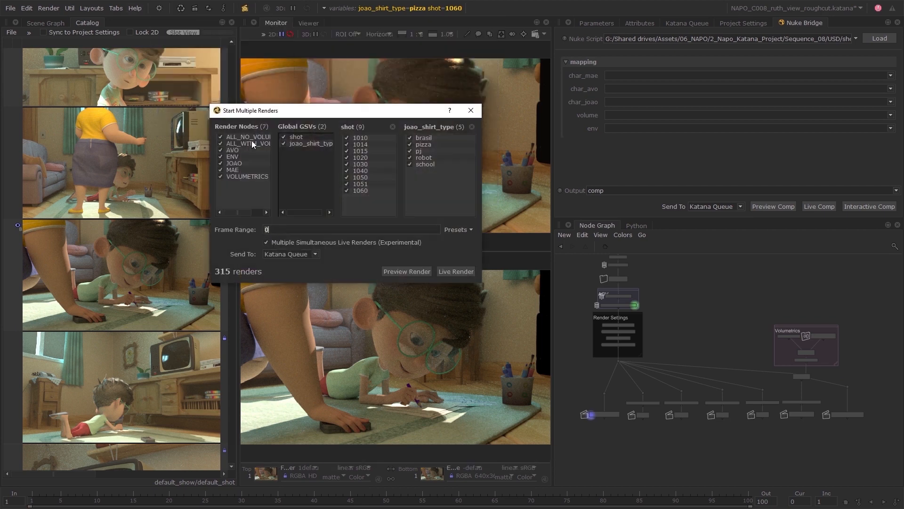
left_click(221, 137)
left_click(220, 143)
left_click(287, 143)
left_click_drag(350, 191, 349, 138)
left_click(350, 178)
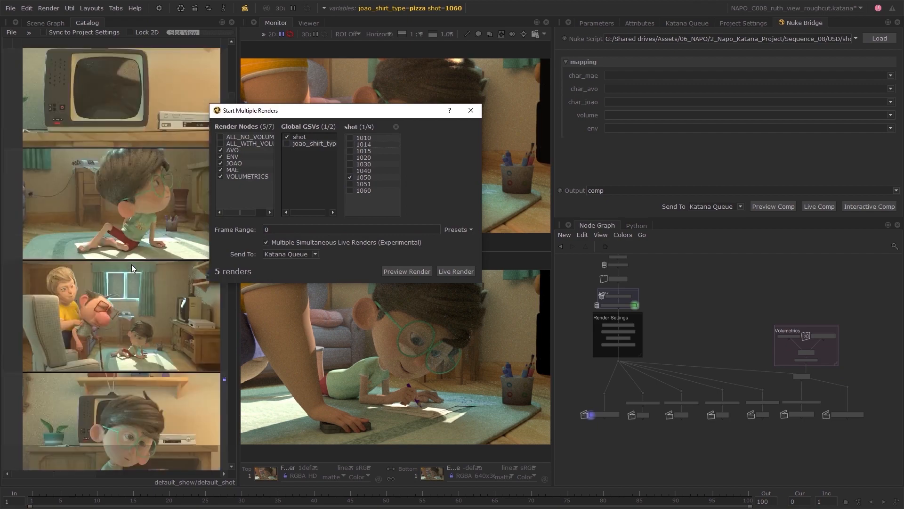
Set the frame range to 45, start the preview renders through the Katana Queue and close the multiple renders dialog.
double_click(286, 228)
type("45")
left_click(408, 272)
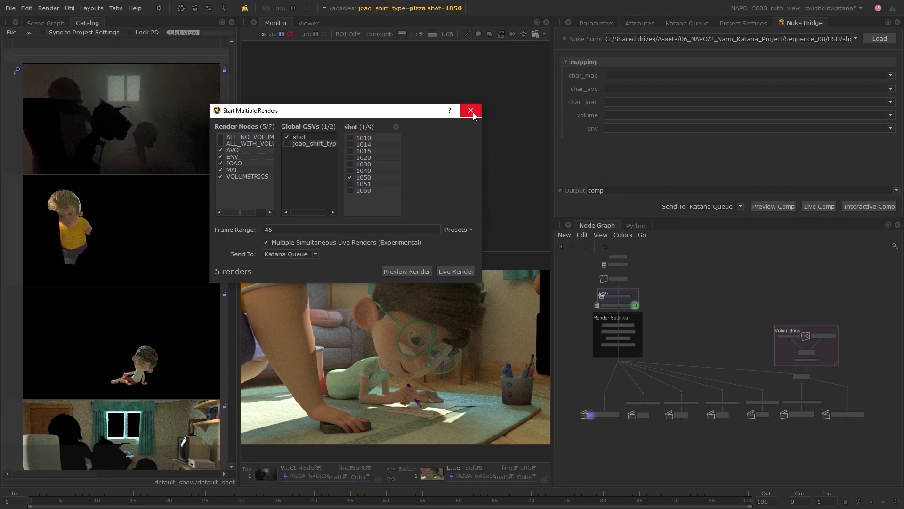
left_click(470, 110)
View the individual shot 1050 passes from the catalog one by one in a single Monitor view.
left_click(388, 46)
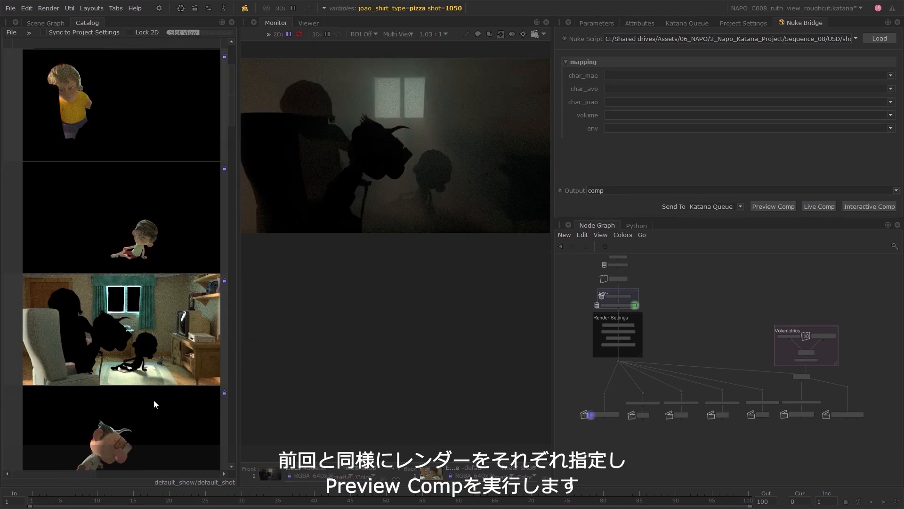
double_click(153, 402)
key("f")
double_click(150, 316)
left_click(157, 207)
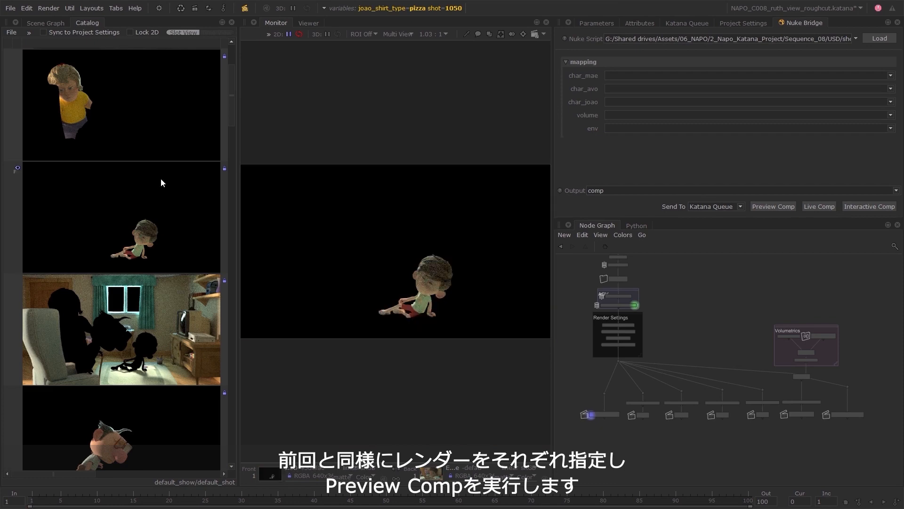
left_click(161, 141)
scroll(162, 169, "up", 3)
left_click(160, 141)
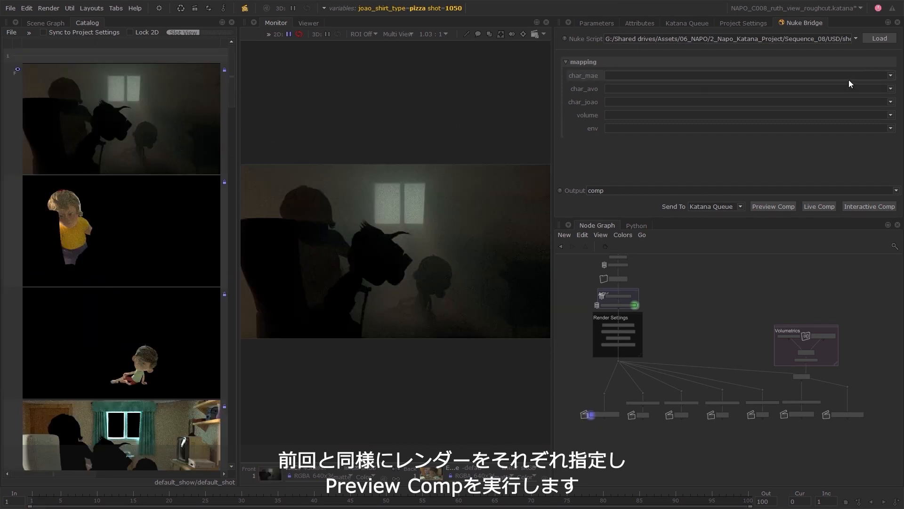
Map char_mae to i_47_0, char_avo to i_44_0, char_joao to i_46_0, volume to i_50_0 and env to i_45_0, and run a preview comp.
left_click(890, 76)
left_click(879, 101)
left_click(890, 89)
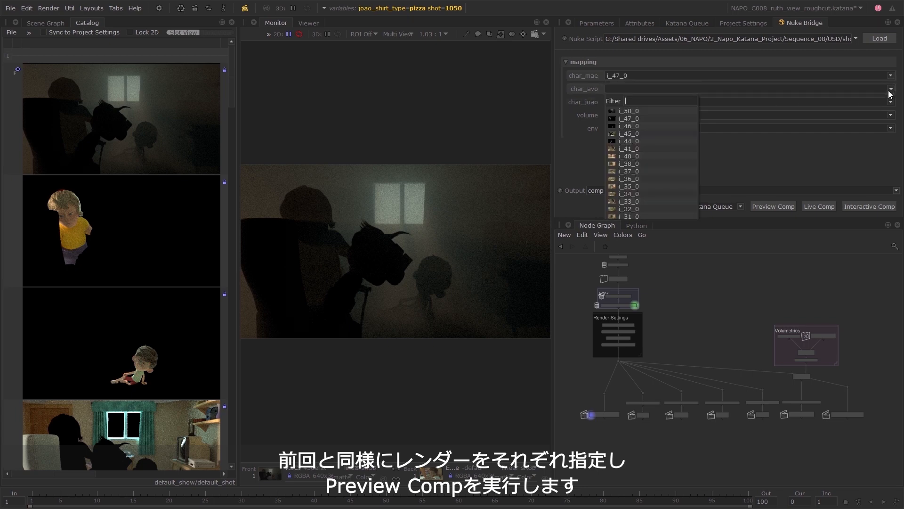
left_click(650, 143)
left_click(890, 102)
left_click(650, 144)
left_click(845, 116)
left_click(680, 140)
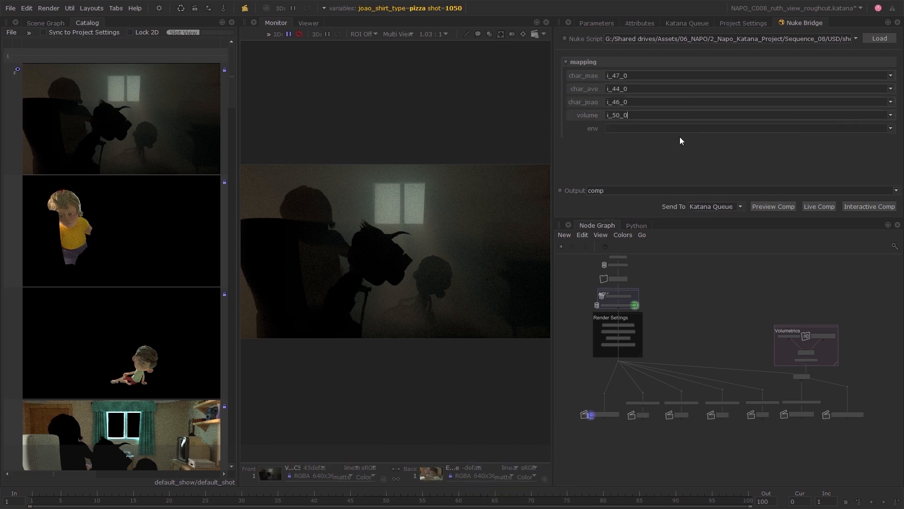
left_click(680, 128)
left_click(671, 176)
left_click(770, 208)
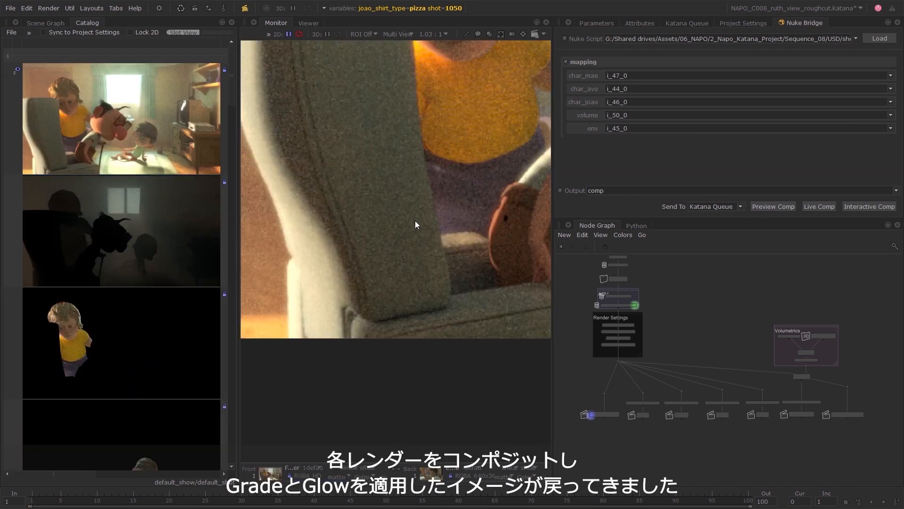
key("f")
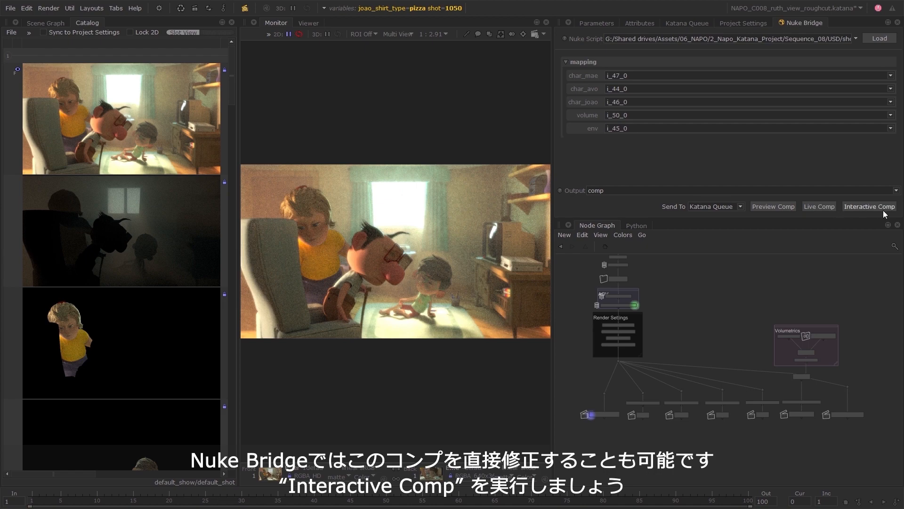
Launch an interactive comp in Nuke and set the Glow2 node's tolerance to 0.22 and brightness to 0.22.
left_click(869, 206)
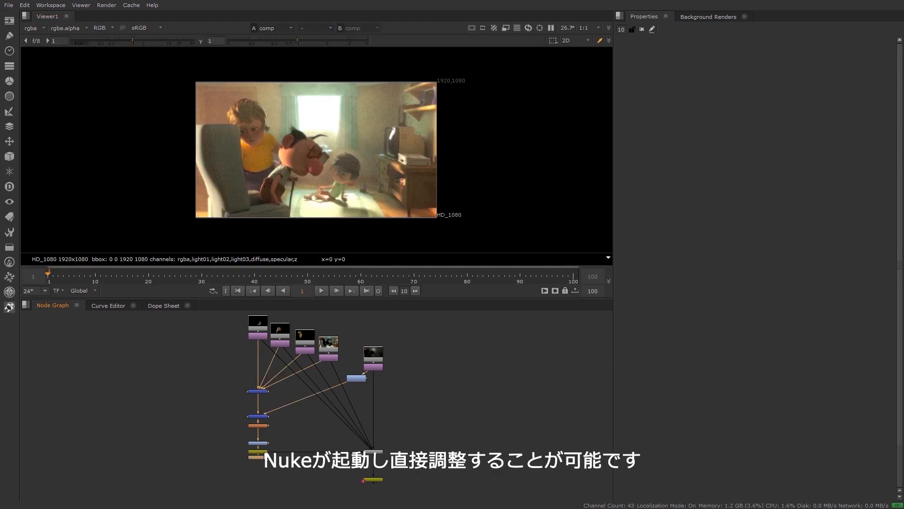
scroll(259, 418, "up", 5)
double_click(252, 434)
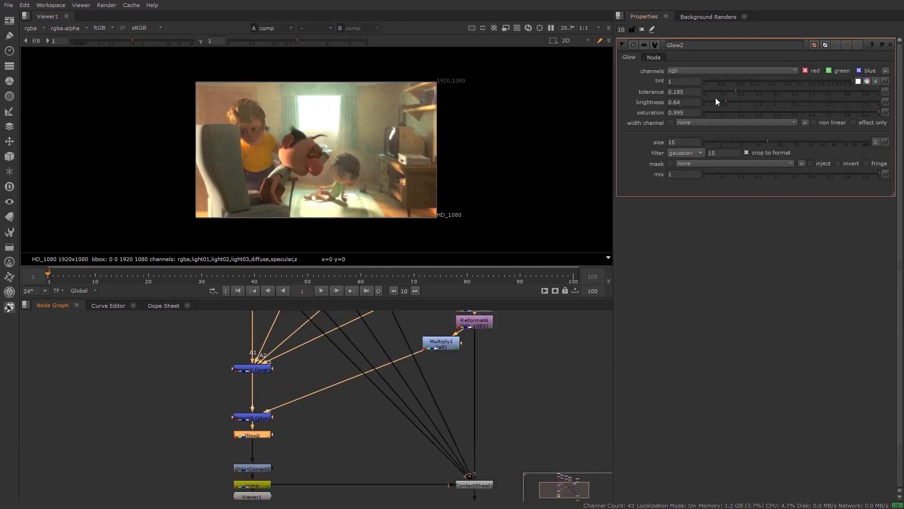
mouse_move(736, 91)
left_mouse_down()
mouse_move(753, 91)
mouse_move(708, 103)
mouse_move(764, 91)
mouse_move(747, 91)
left_mouse_up()
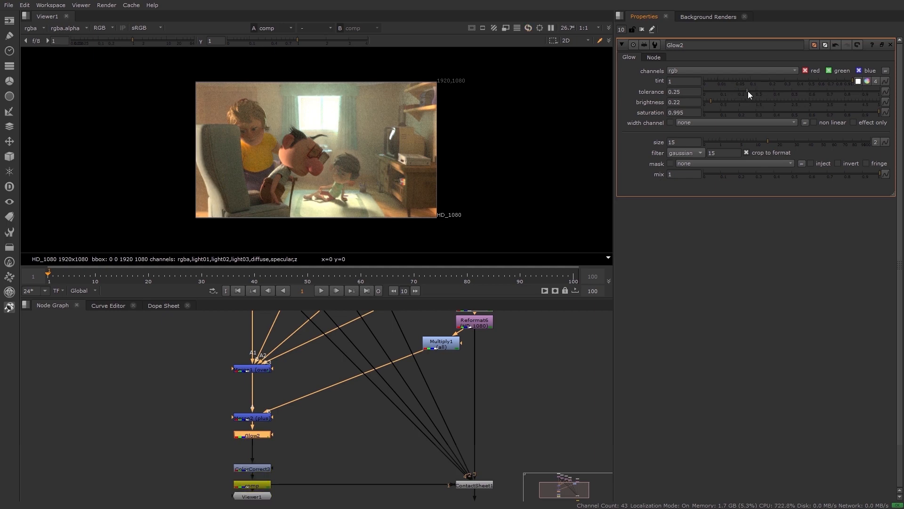
mouse_move(846, 78)
left_mouse_down()
mouse_move(816, 82)
mouse_move(854, 82)
left_mouse_up()
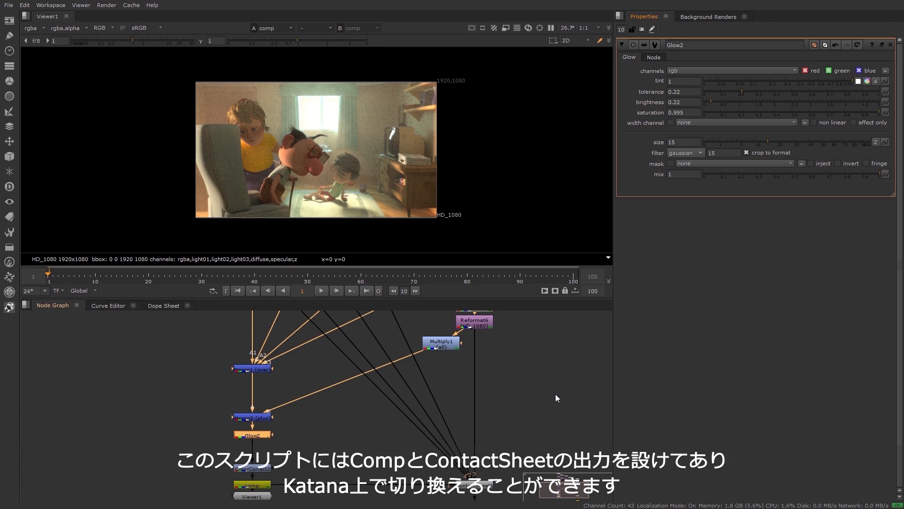
Move the Viewer1 node below the comp node and show the contact_sheet output in the viewer.
middle_click_drag(525, 425, 522, 335)
left_click_drag(258, 408, 254, 442)
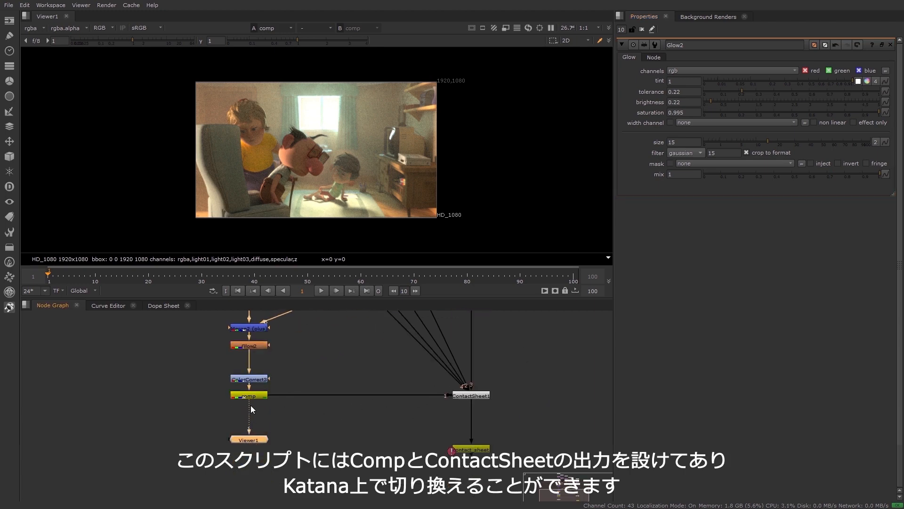
left_click(481, 447)
key("1")
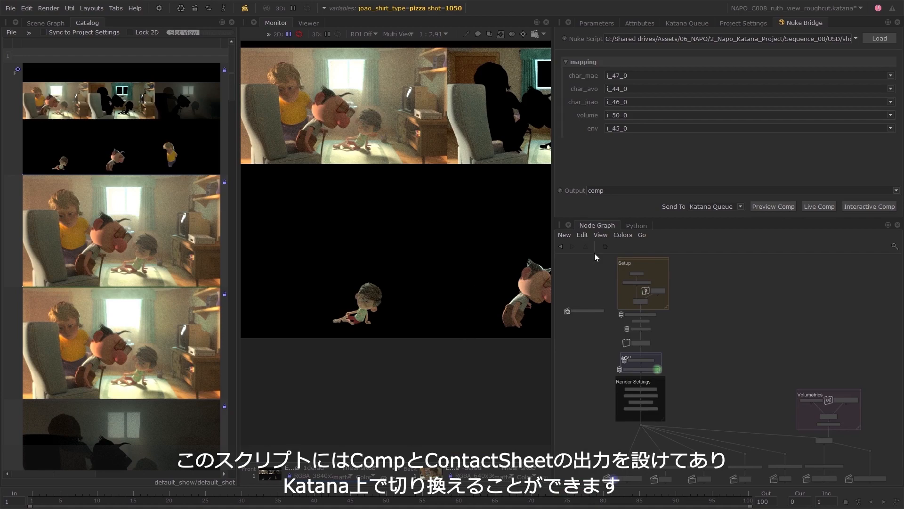
Switch to Katana, set the Nuke Bridge output to contact_sheet and inspect the contact sheet in a maximized Monitor.
left_click(612, 190)
left_click(634, 207)
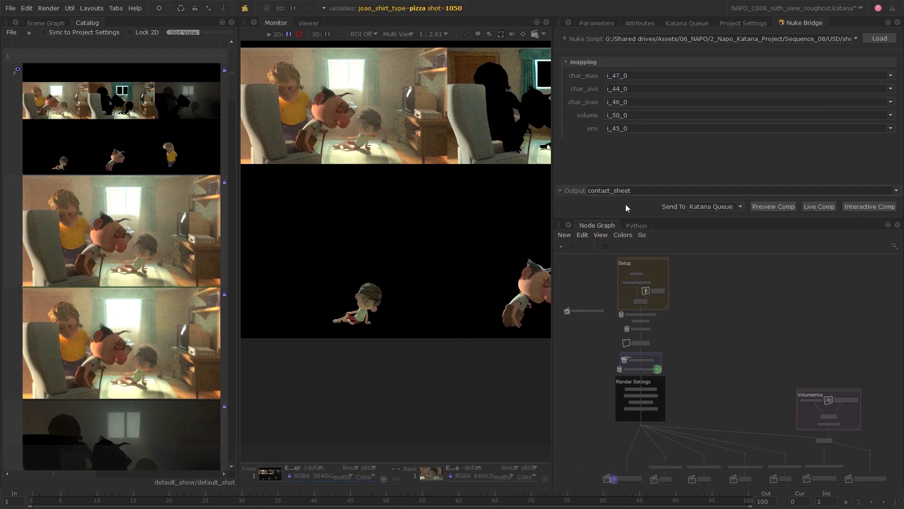
key("space")
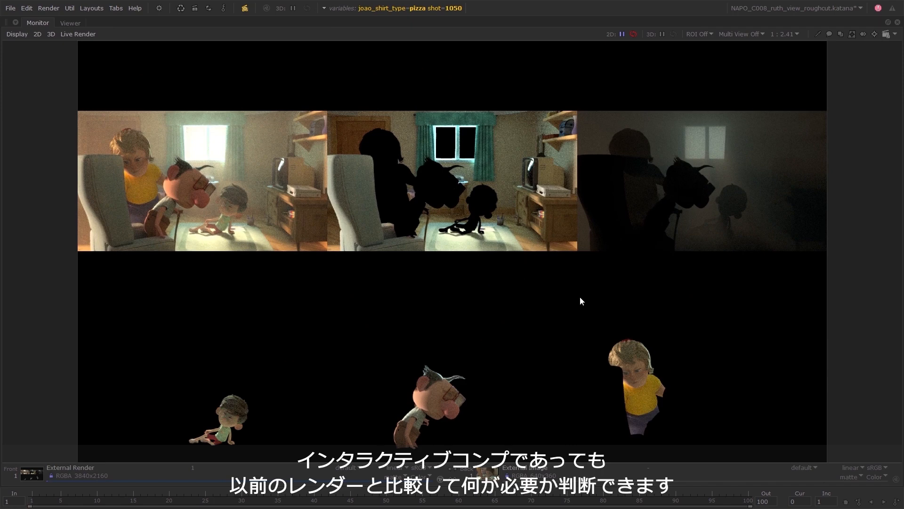
key("space")
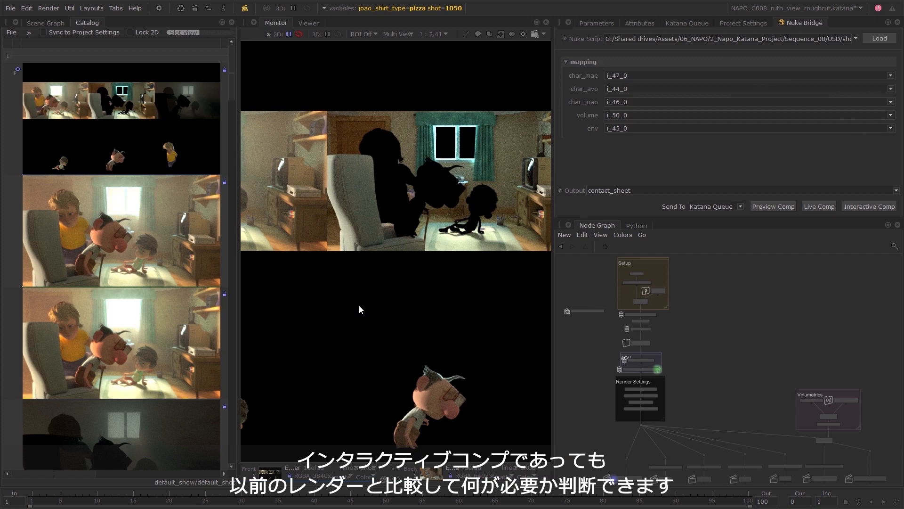
Set the Nuke Bridge output to comp and compare the original and interactive comps in a widened Monitor with a multi view.
left_click(649, 190)
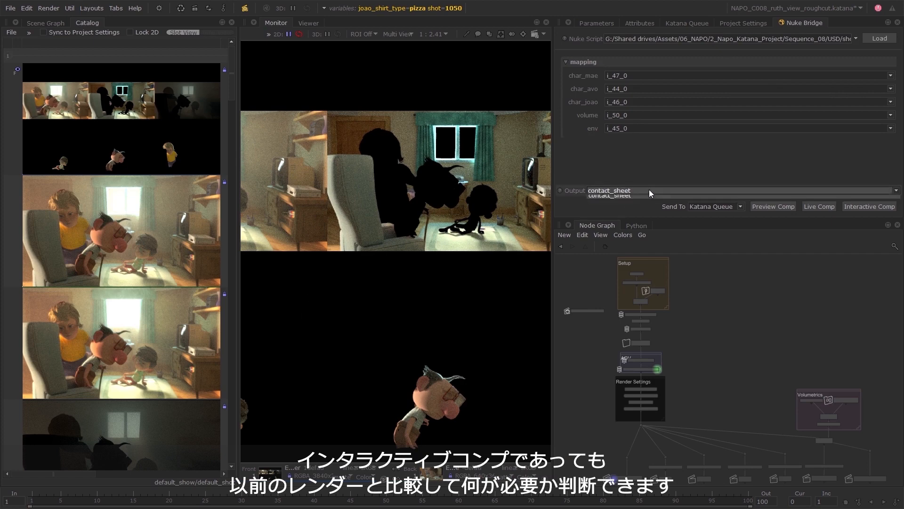
left_click(633, 202)
left_click(163, 330)
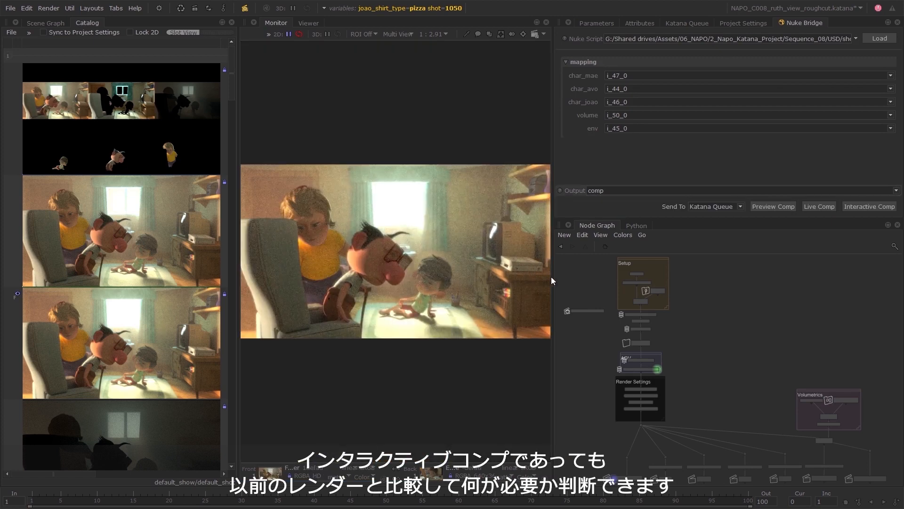
left_click_drag(553, 276, 611, 278)
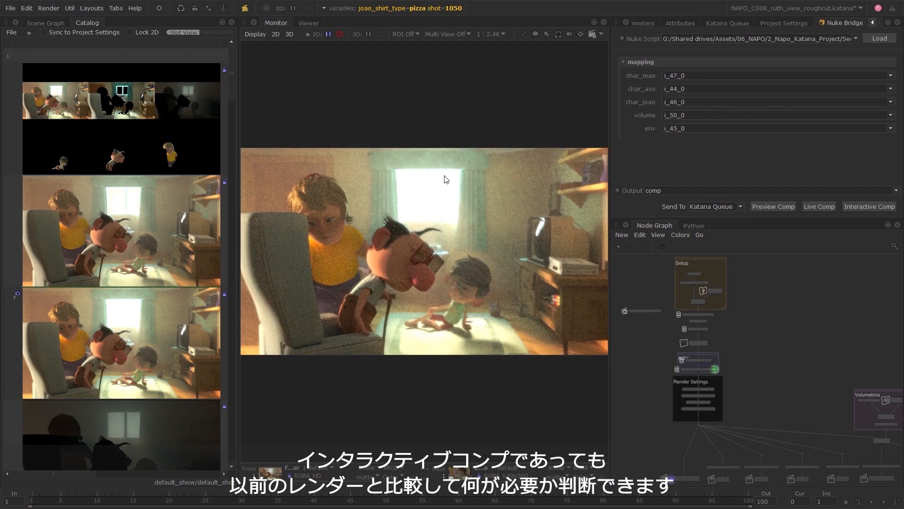
left_click(439, 35)
left_click(444, 65)
left_click(171, 203)
left_click_drag(262, 345, 457, 267)
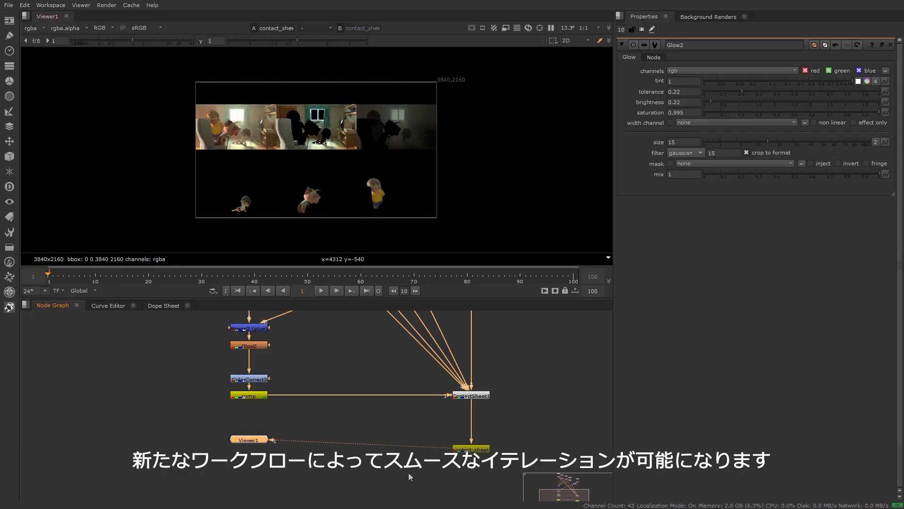
Switch to Nuke, reconnect the viewer to the comp node and disable the Glow2 node.
left_click_drag(440, 446, 241, 391)
left_click(257, 346)
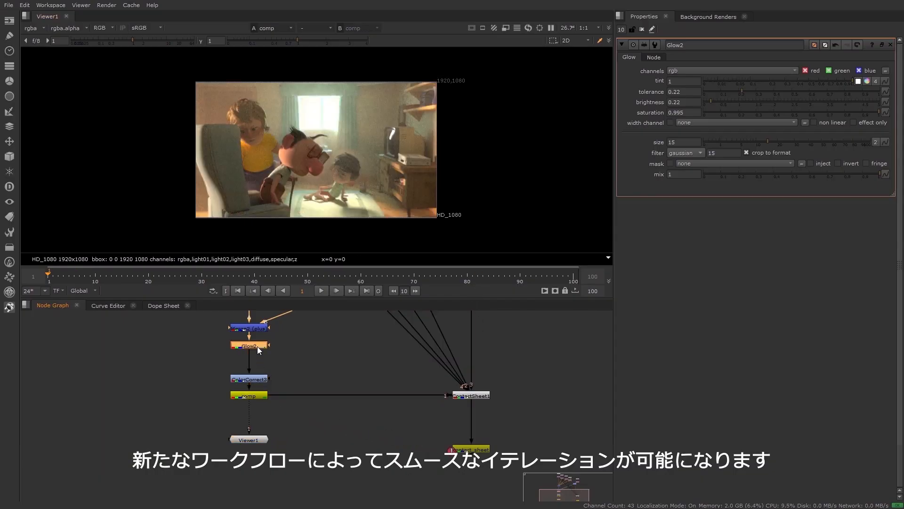
key("d")
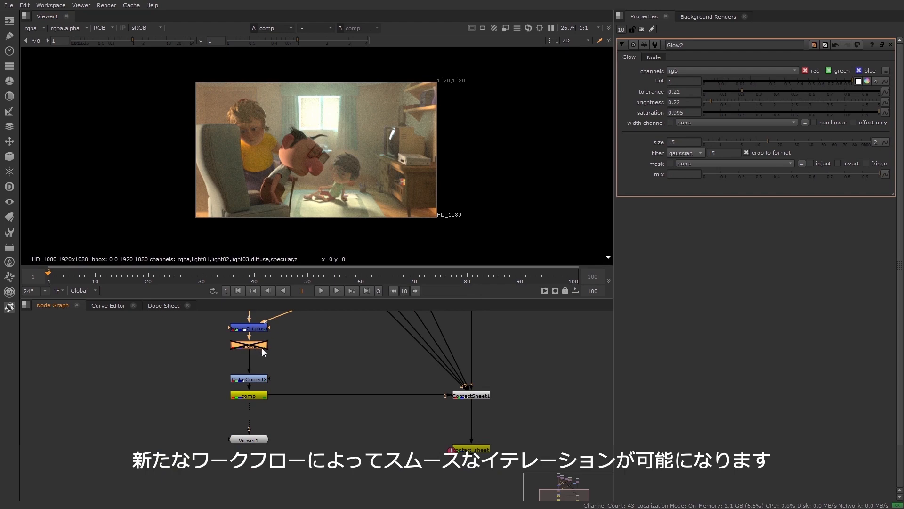
Disable the ColorCorrect3 node, then switch to Katana and compare the two comps in the Monitor by moving the swipe line.
middle_click_drag(293, 343, 295, 366)
left_click(255, 403)
key("d")
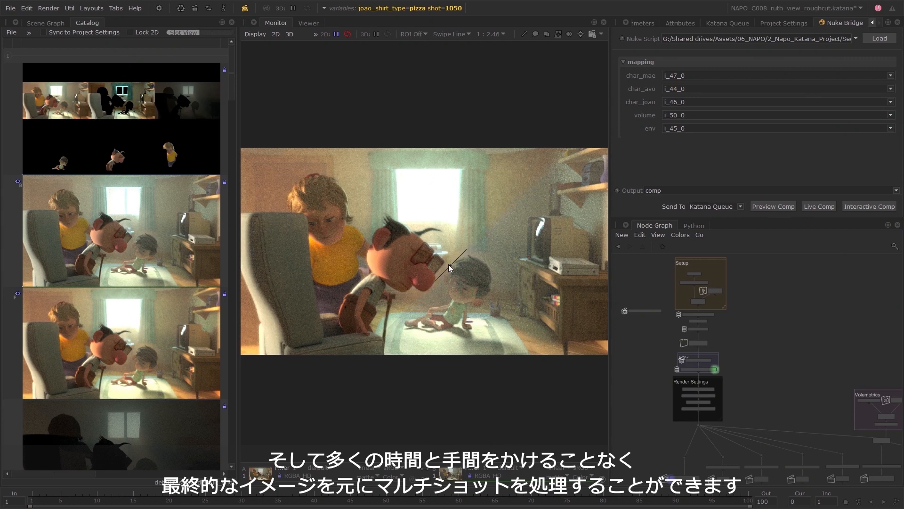
left_click_drag(448, 264, 361, 232)
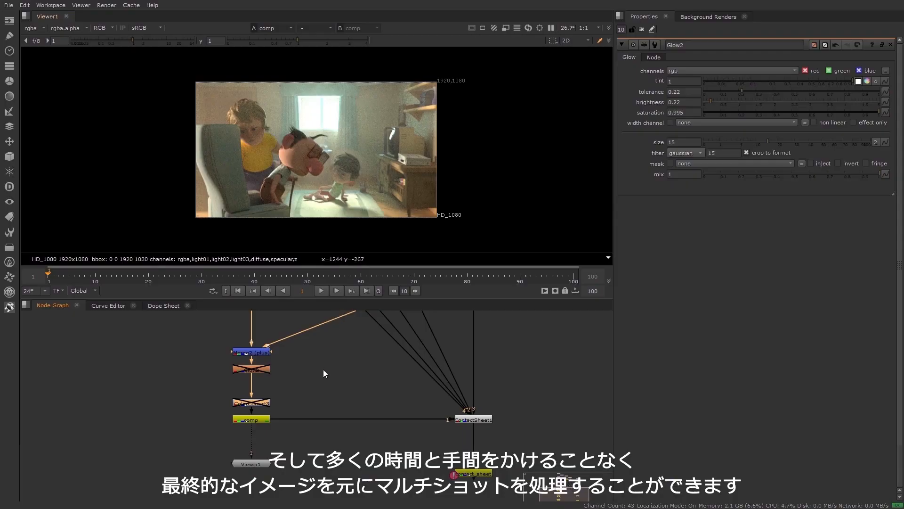
Switch to Nuke and re-enable the Glow2 and ColorCorrect3 nodes.
key("d")
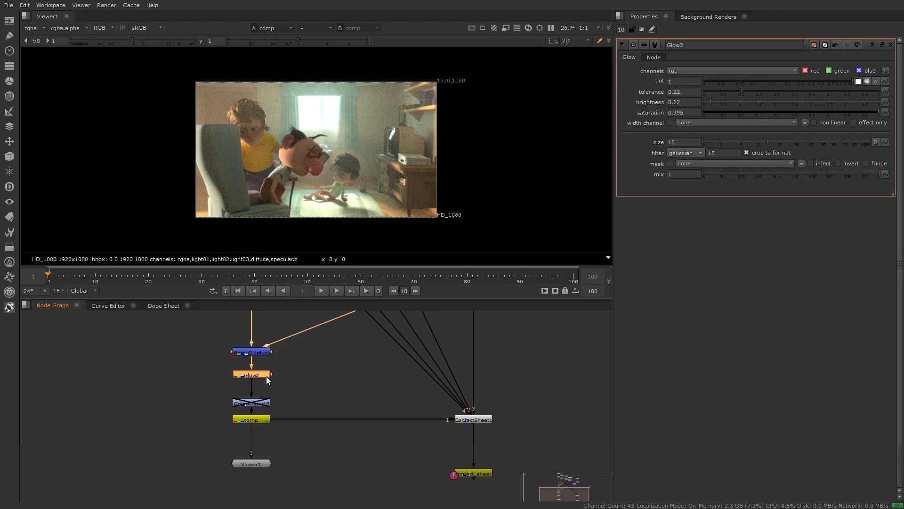
left_click(262, 404)
key("d")
Set ColorCorrect3's master saturation to 1.12, contrast to 1.04, green gain to 0.88 and blue gain to 0.9, and raise Glow2's brightness slightly.
double_click(260, 404)
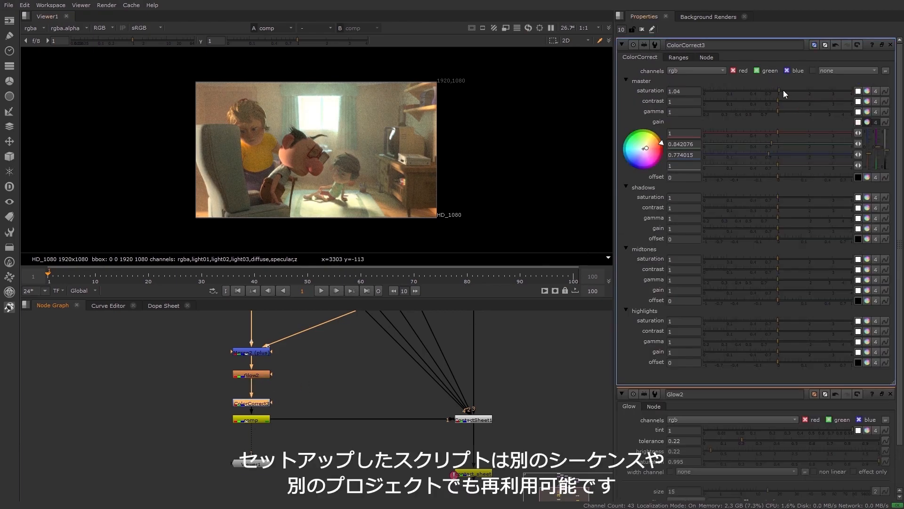
mouse_move(783, 91)
left_mouse_down()
mouse_move(779, 101)
mouse_move(782, 91)
left_mouse_up()
mouse_move(771, 144)
left_mouse_down()
mouse_move(778, 133)
mouse_move(773, 154)
mouse_move(773, 146)
left_mouse_up()
double_click(258, 374)
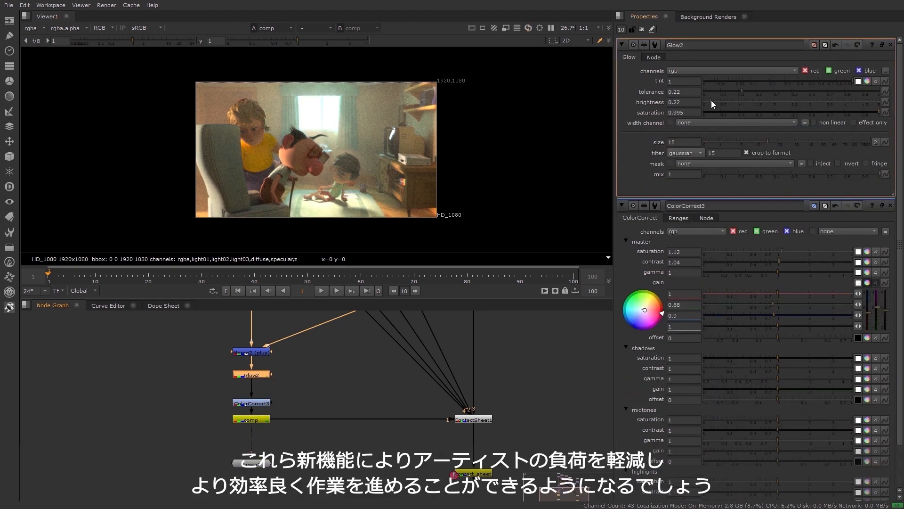
left_click_drag(711, 102, 719, 102)
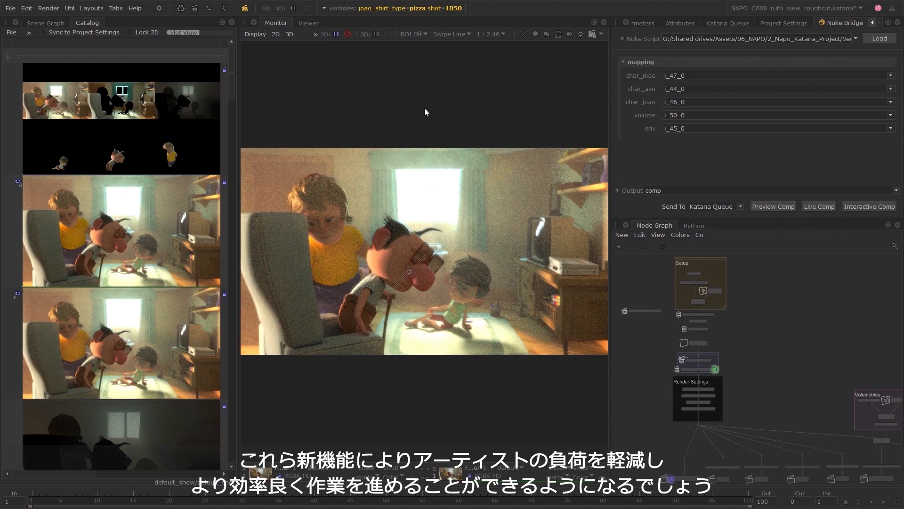
Switch to Katana and split the Monitor horizontally, showing the comp above and the contact sheet framed below.
left_click(452, 34)
left_click(447, 89)
left_click(18, 70)
key("f")
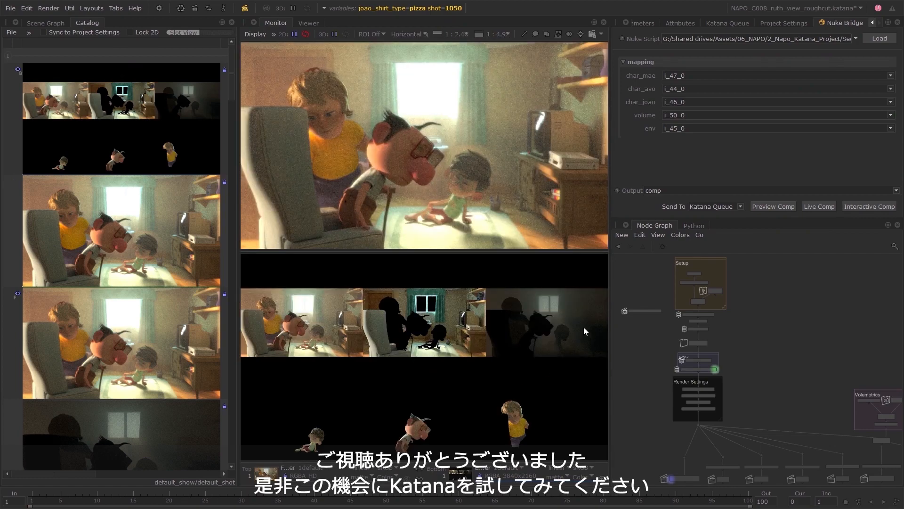